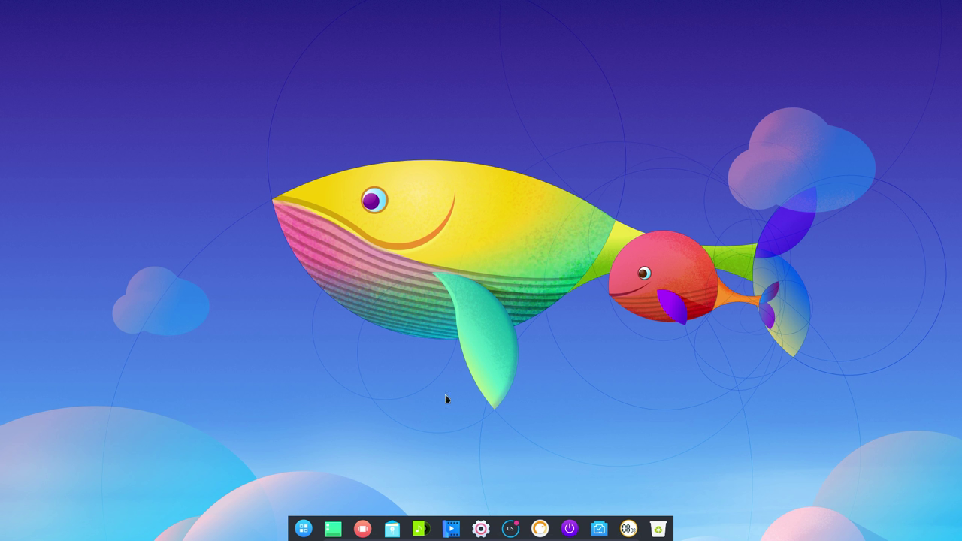
Step: Open a terminal and run neofetch, which returns command not found
key("ctrl+alt+t")
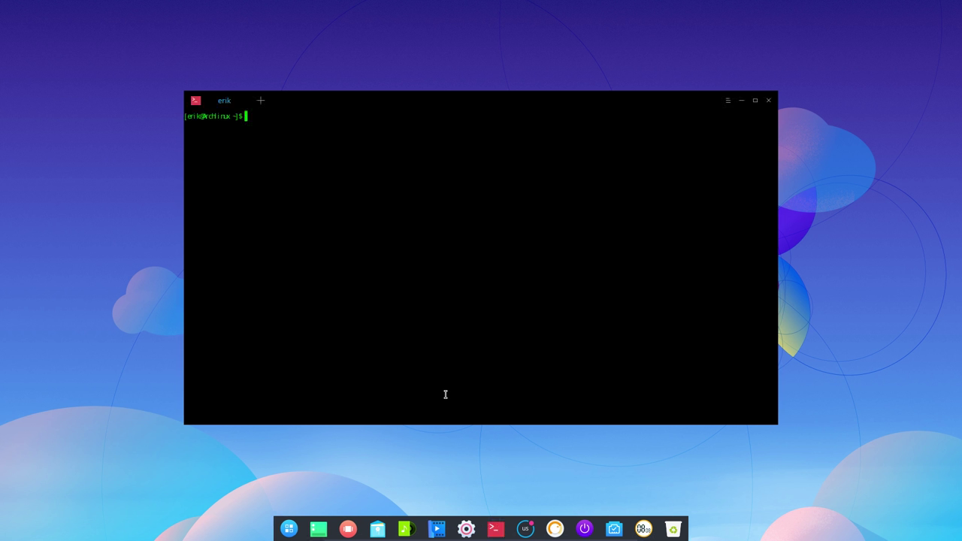
type("neofetch")
key("Return")
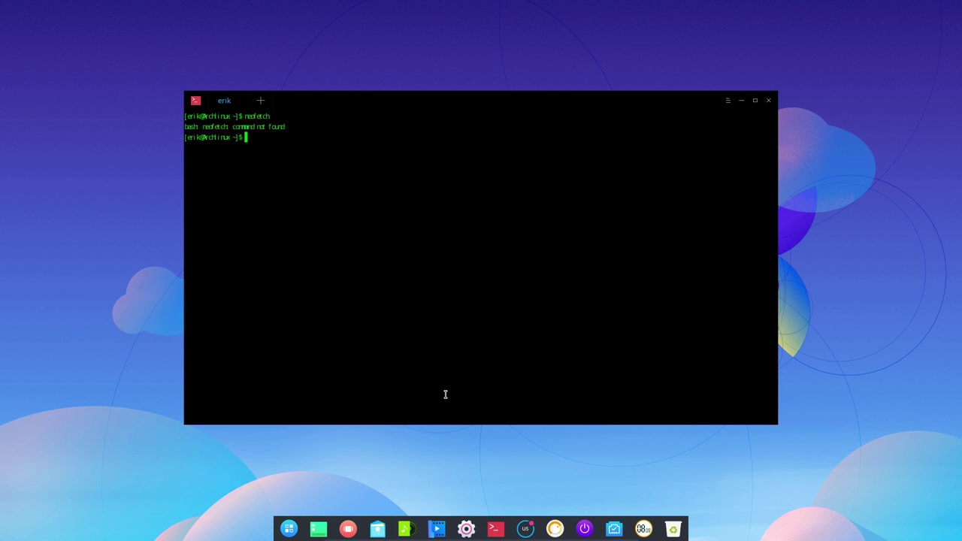
Step: Type and erase test text such as 'sudo pa' and 'qwert' at the prompt
type("sudo")
key("BackSpace")
key("BackSpace")
key("BackSpace")
key("BackSpace")
key("BackSpace")
type("sudo pa")
key("BackSpace")
type("a")
key("BackSpace")
key("BackSpace")
key("BackSpace")
key("BackSpace")
key("BackSpace")
key("BackSpace")
key("BackSpace")
type("qwert")
Step: Close the terminal, then browse the desktop's wallpaper picker and dismiss it unchanged
left_click(768, 100)
right_click(466, 250)
left_click(524, 382)
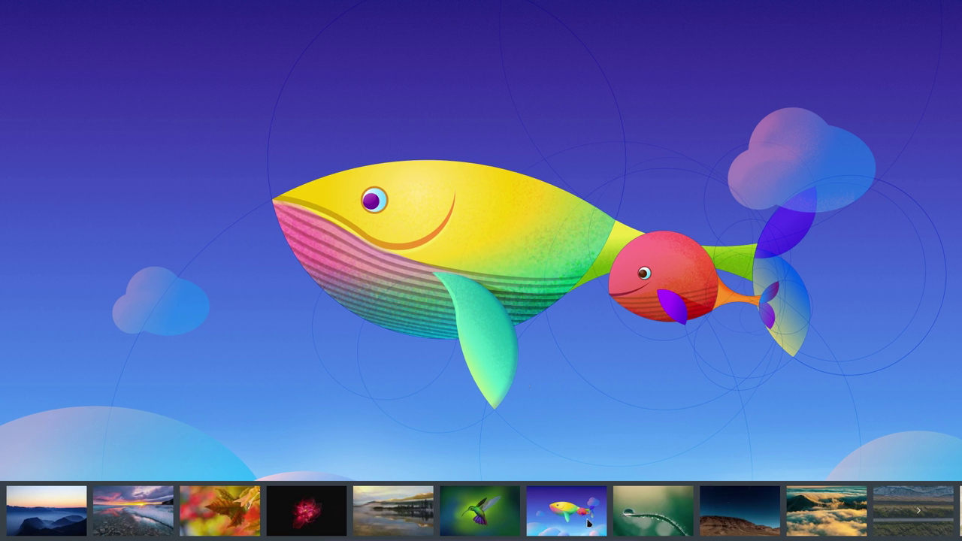
left_click(626, 417)
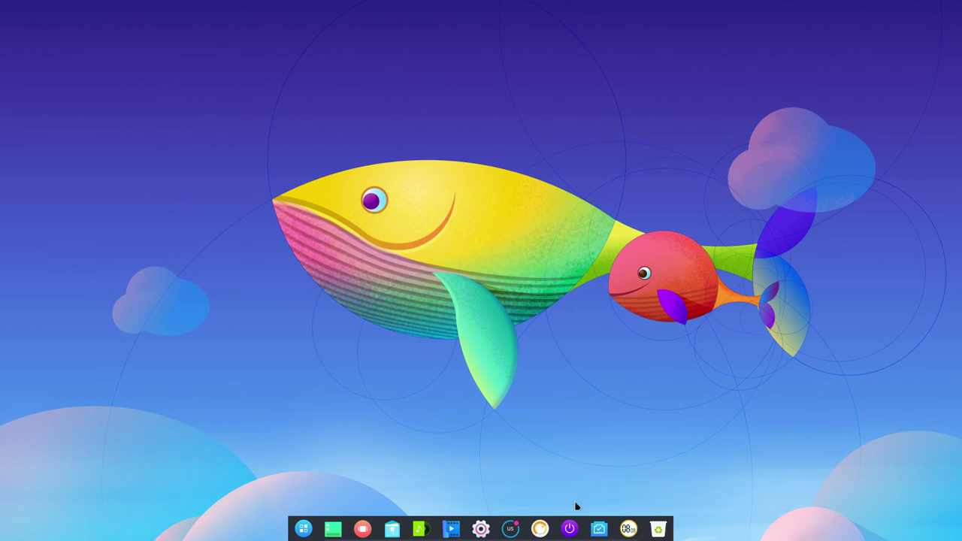
Step: View the display resolution settings, return to the overview and close the panel
left_click(481, 529)
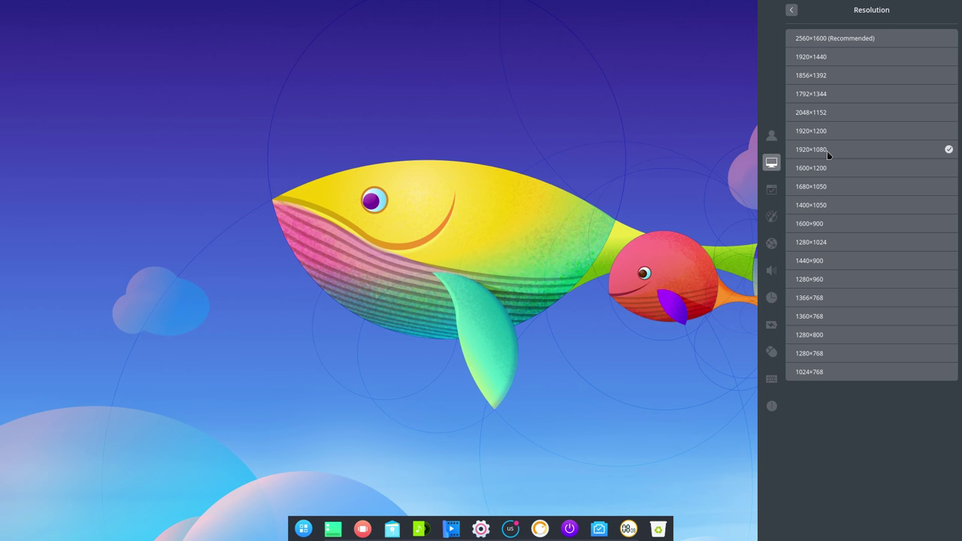
left_click(791, 10)
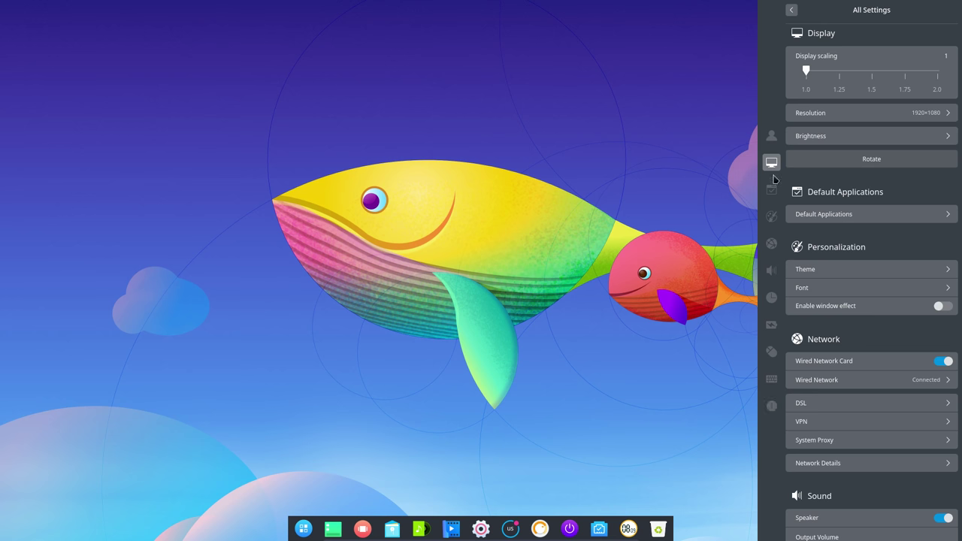
left_click(498, 183)
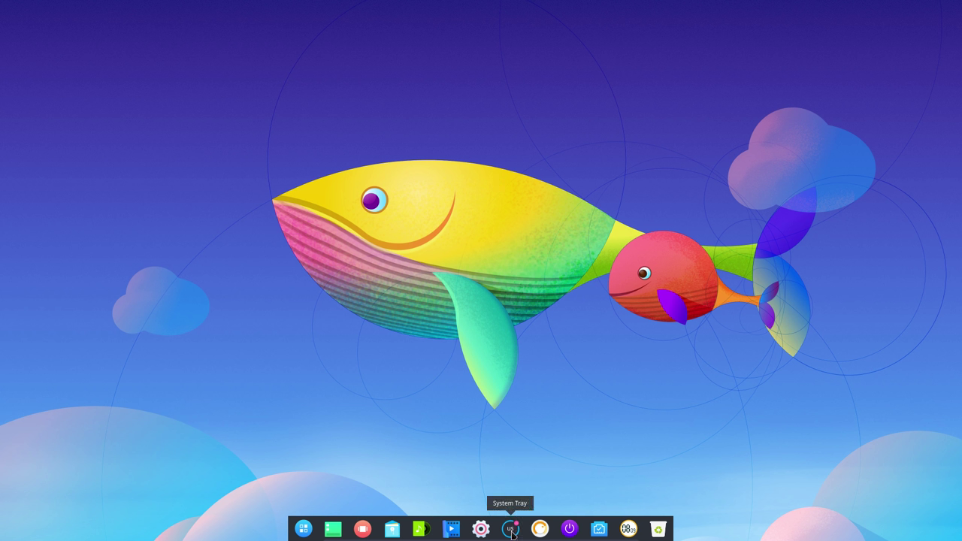
Step: Add the Belgian layout under Keyboard and Language > Keyboard Layout
left_click(481, 529)
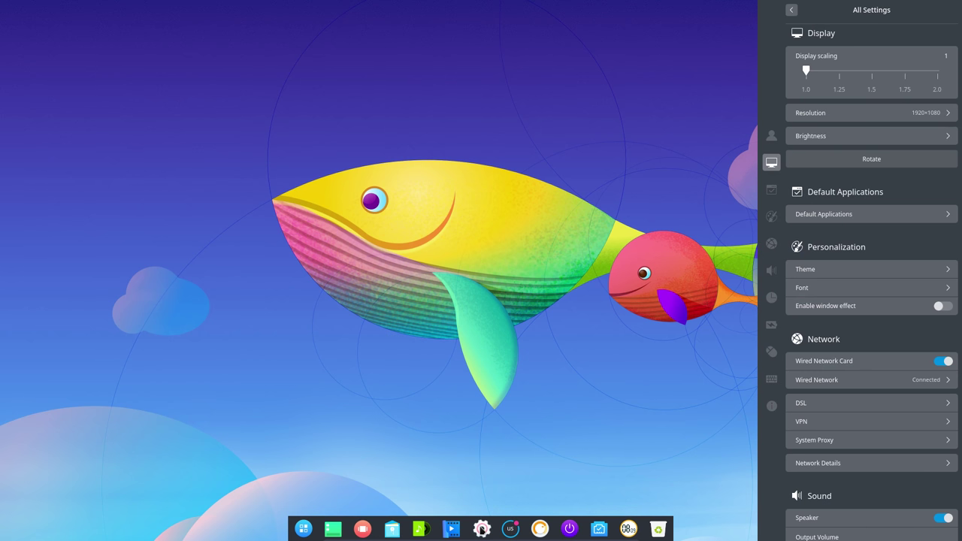
left_click(773, 380)
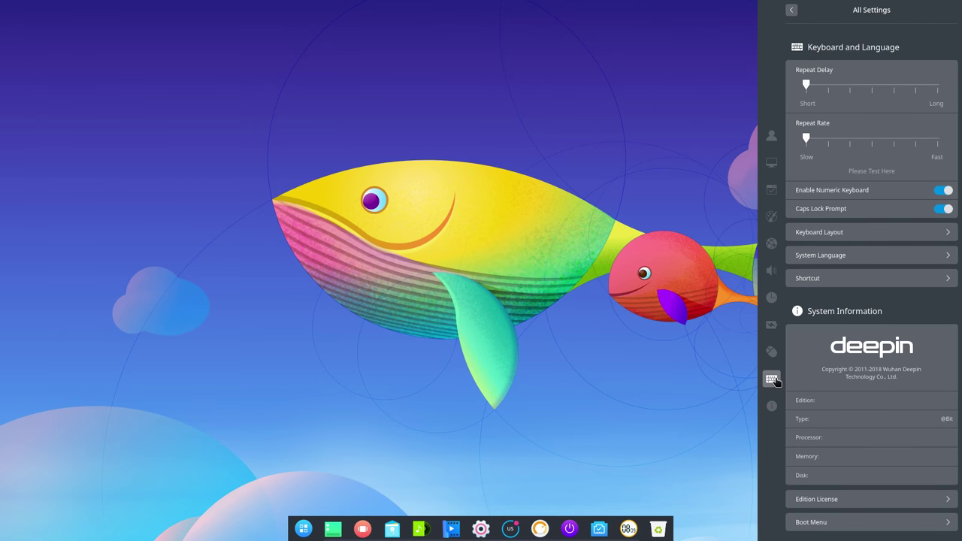
left_click(837, 234)
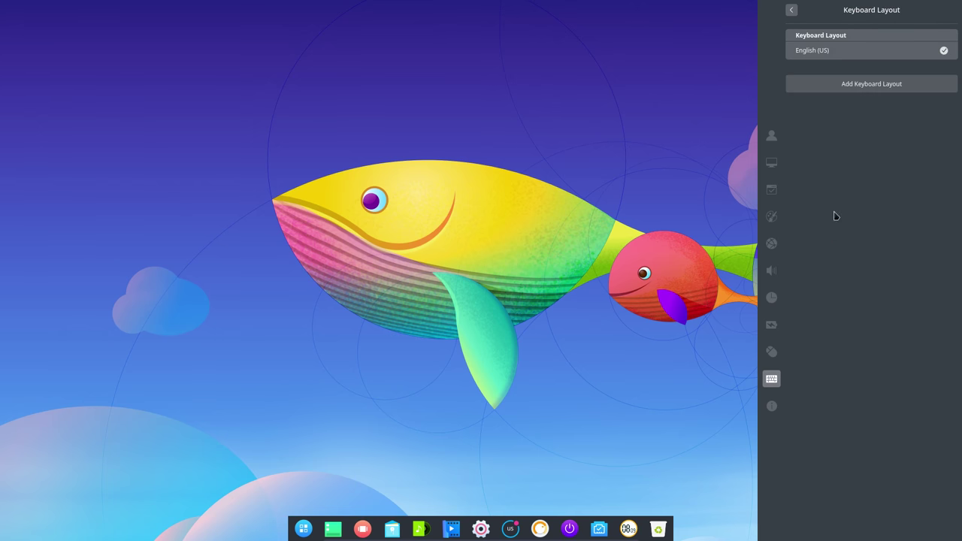
left_click(863, 85)
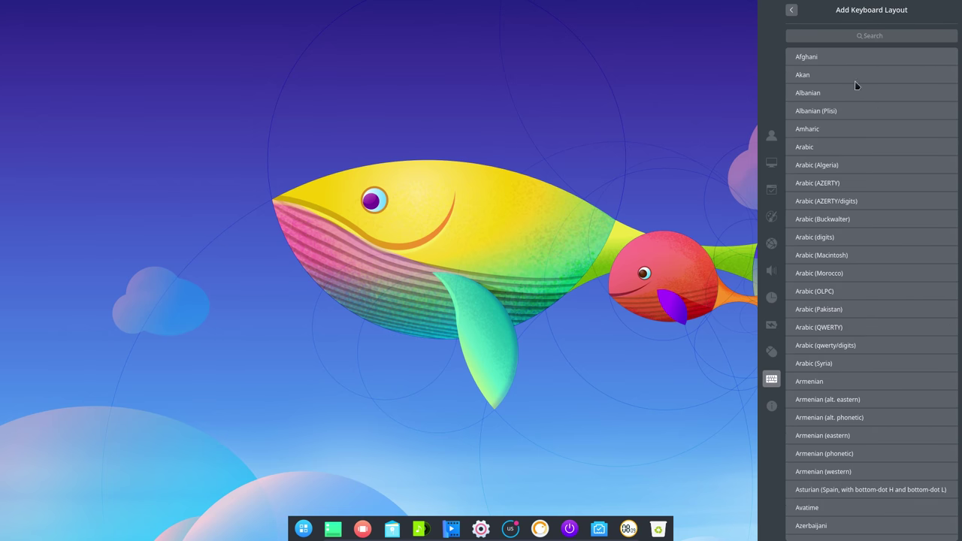
scroll(832, 332, "down", 8)
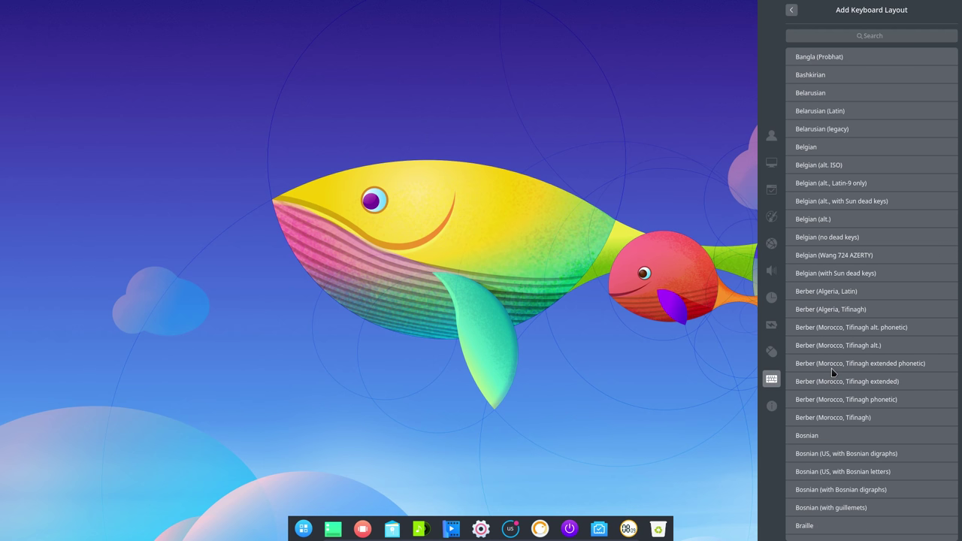
left_click(820, 148)
Step: Make Belgian the active layout, delete English (US), and close settings
left_click(943, 69)
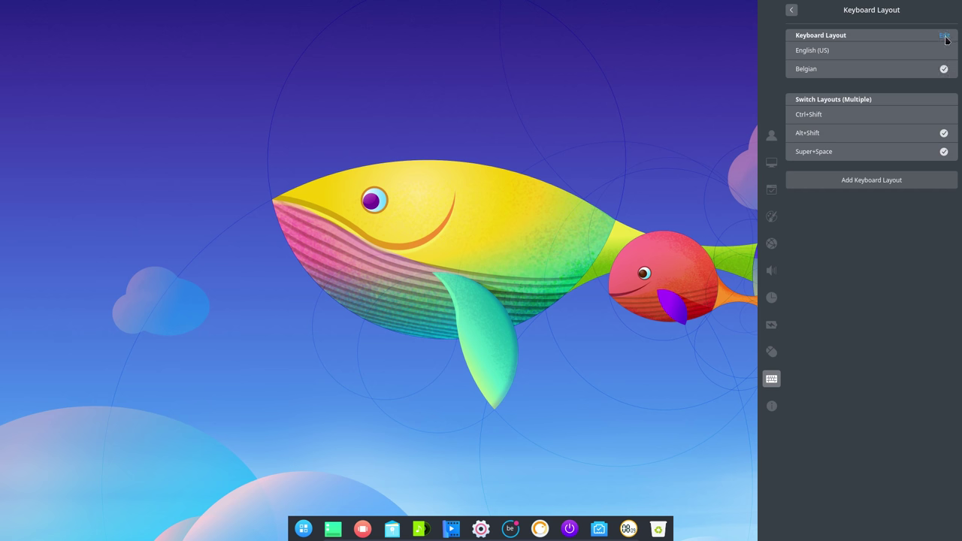
left_click(943, 36)
left_click(944, 50)
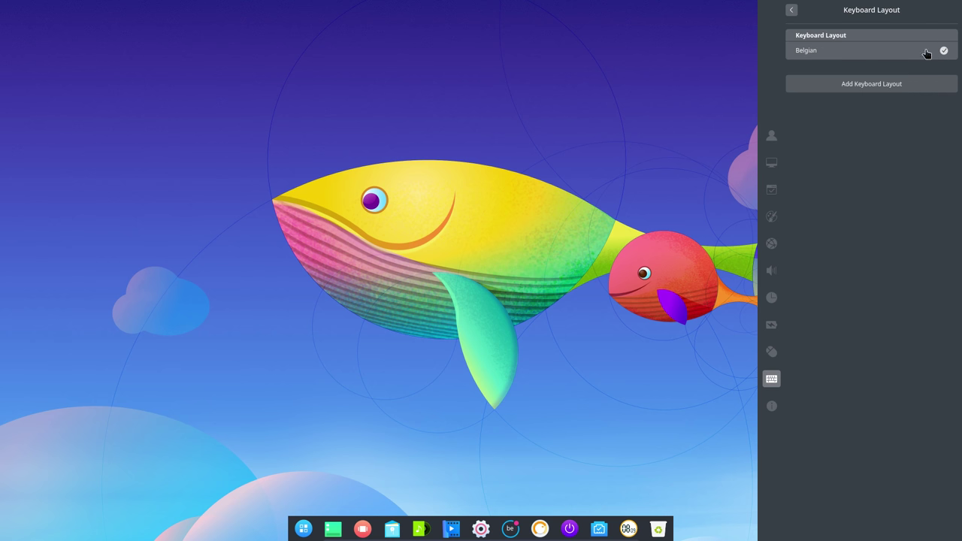
left_click(791, 10)
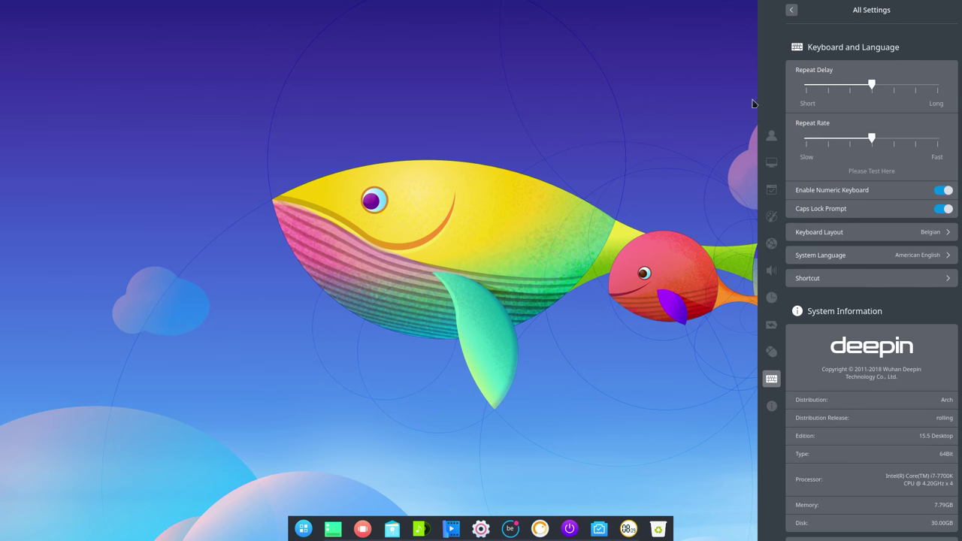
left_click(715, 149)
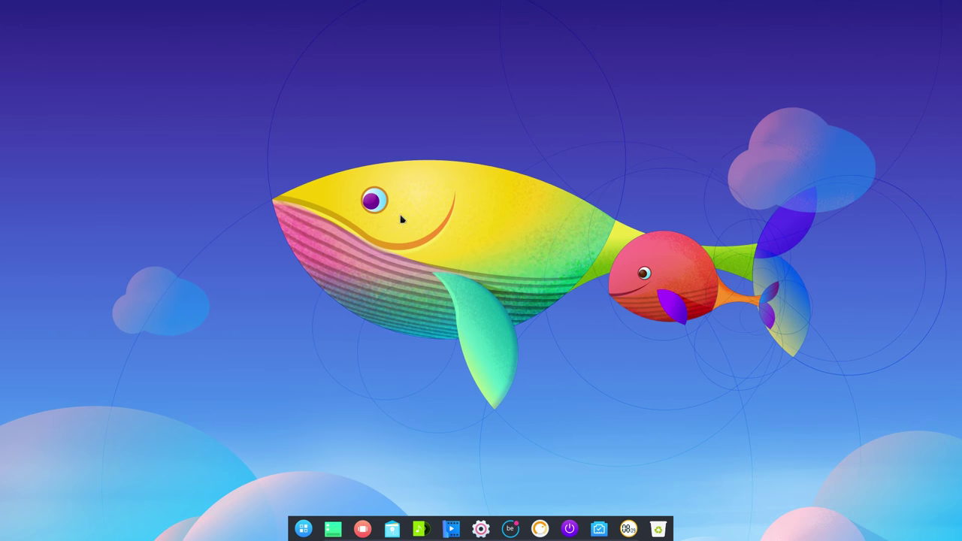
Step: In a new terminal, check the keyboard types azerty, then cancel the line
key("ctrl+alt+t")
type("szerty")
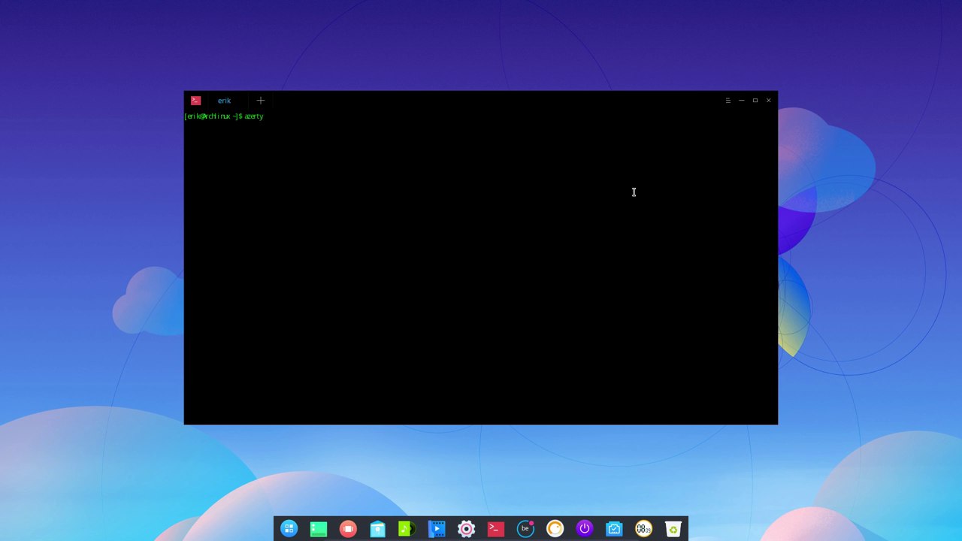
key("ctrl+c")
Step: Install git with sudo pacman -S git, authenticating and confirming
type("sudo pacman -S git")
key("Return")
key("Return")
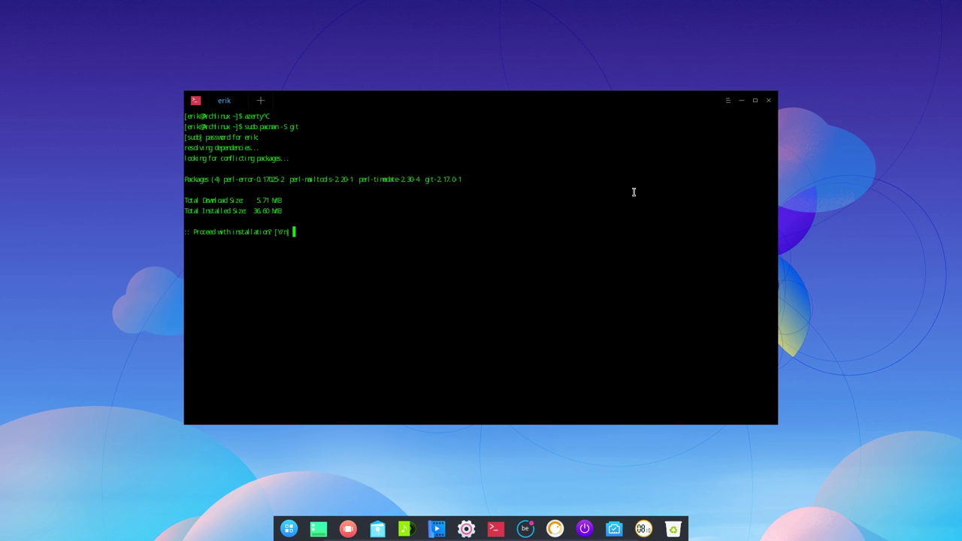
key("Return")
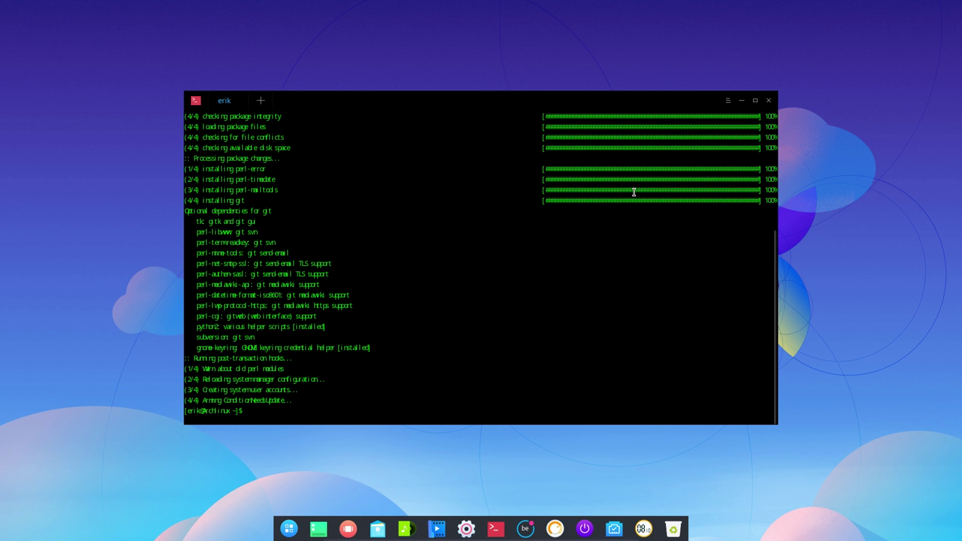
type("git clone ")
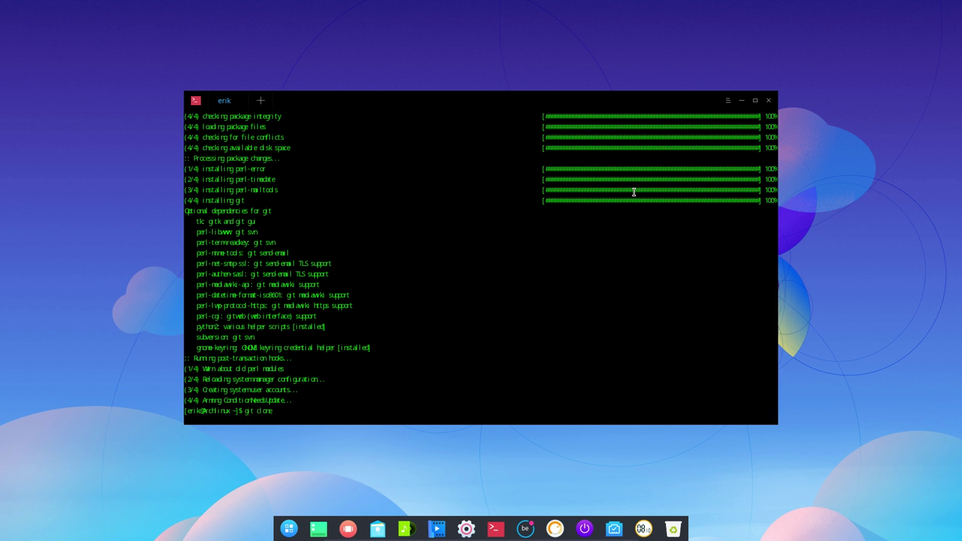
type("https://github.com/arcolinuxd/arco")
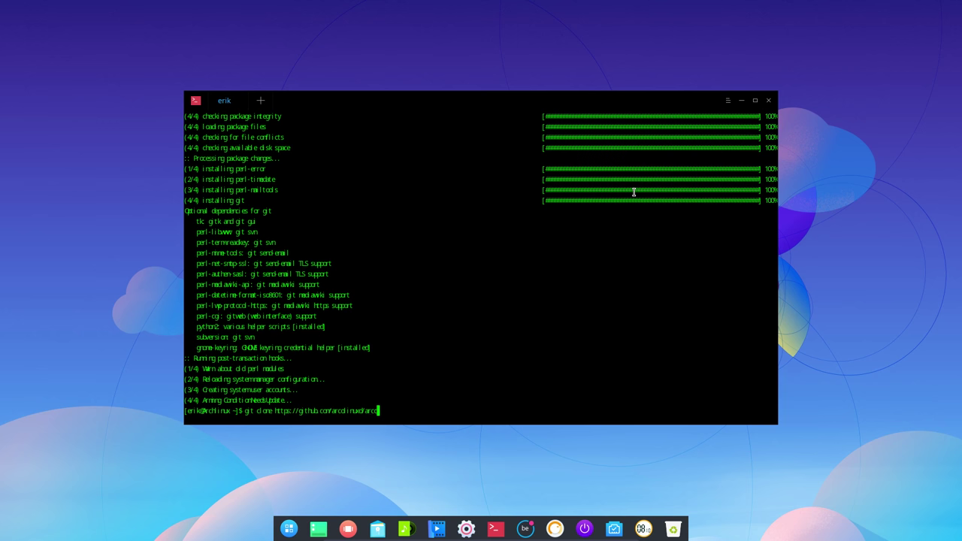
type("-deepin")
key("Return")
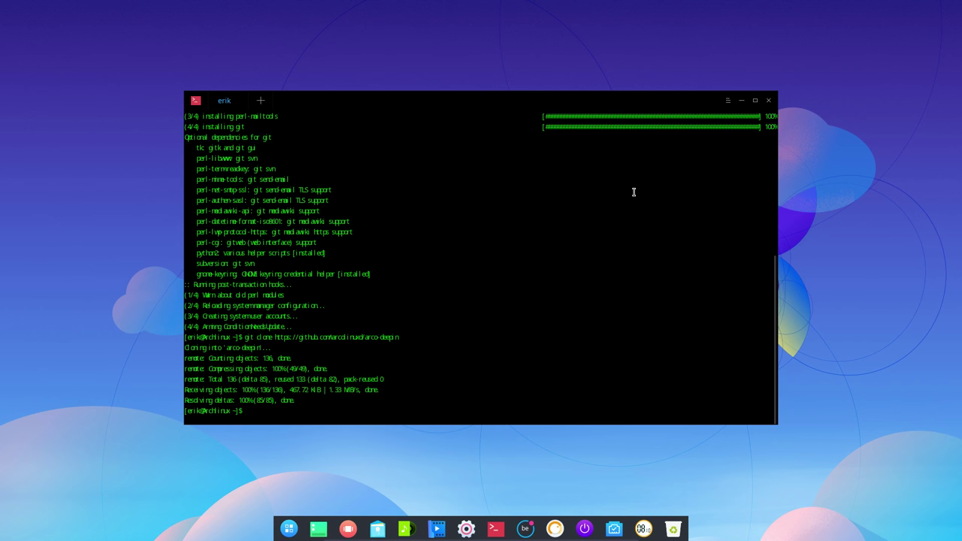
type("cd arco-deepin/")
key("Return")
type("ls")
key("Return")
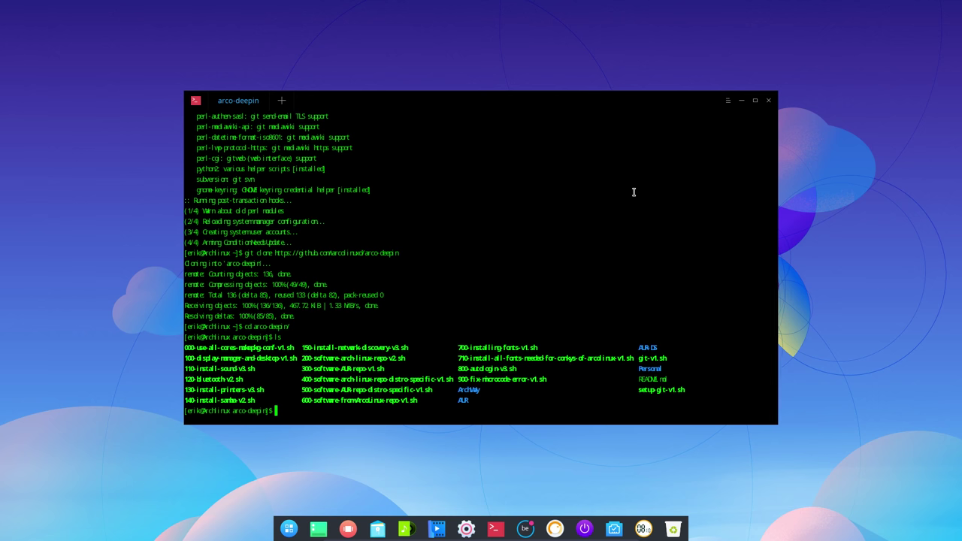
Step: Run the 700-installing-fonts-v1.sh script to install the fonts
type("./700")
key("Tab")
key("Return")
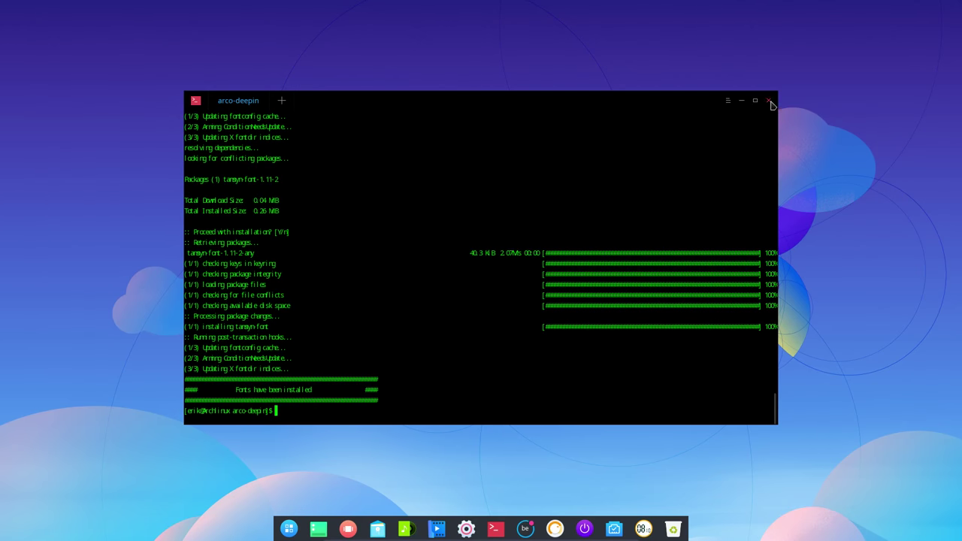
Step: Reopen the terminal and raise its font size from 11 to 15 in Settings
left_click(769, 100)
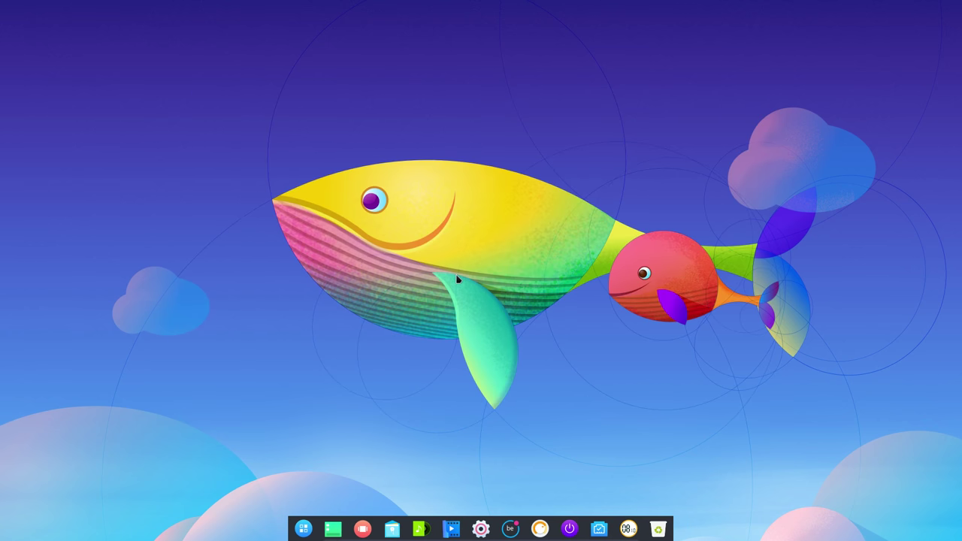
key("ctrl+alt+t")
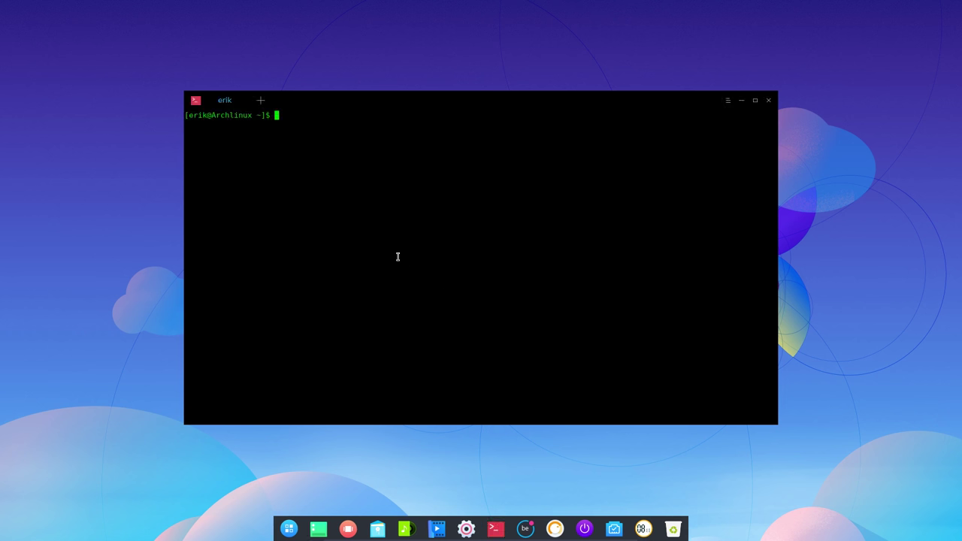
right_click(272, 190)
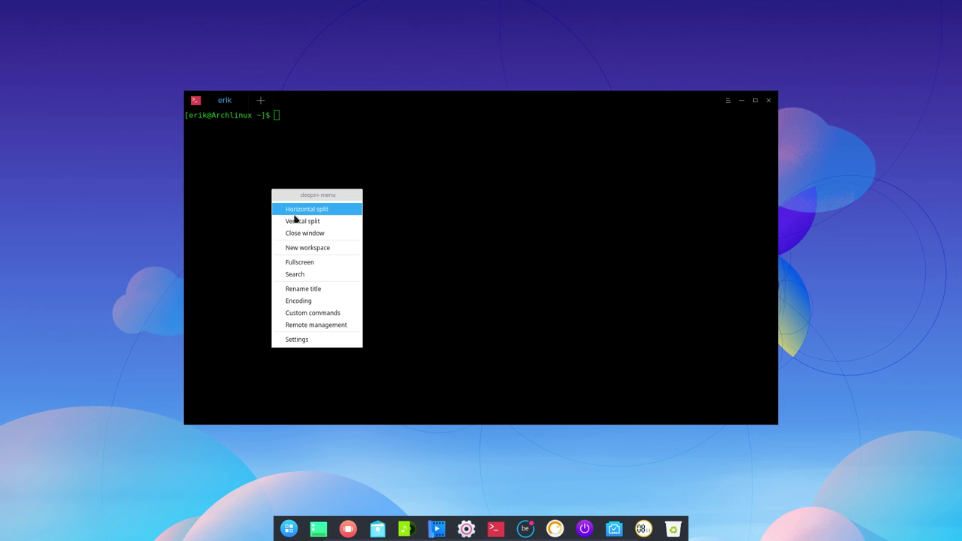
left_click(326, 339)
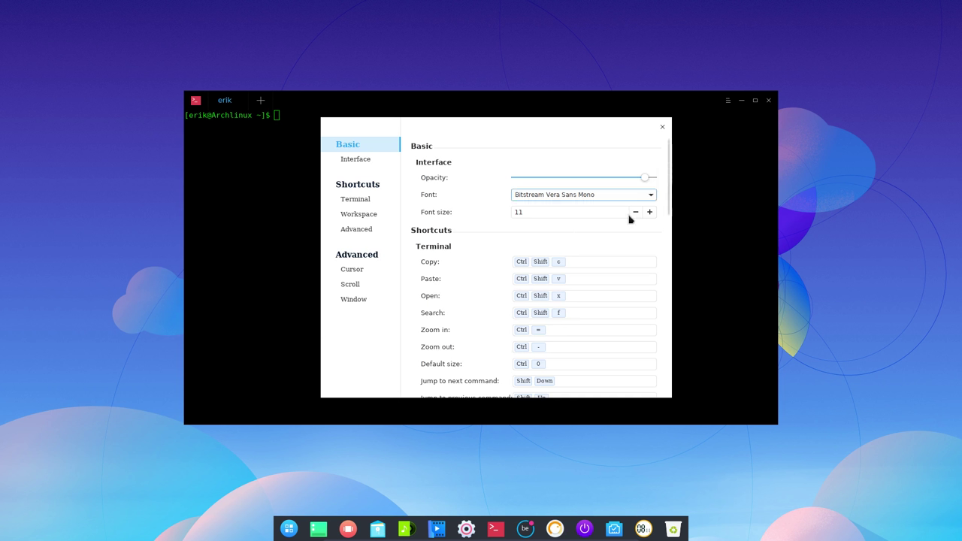
left_click(650, 212)
left_click(651, 212)
left_click(650, 211)
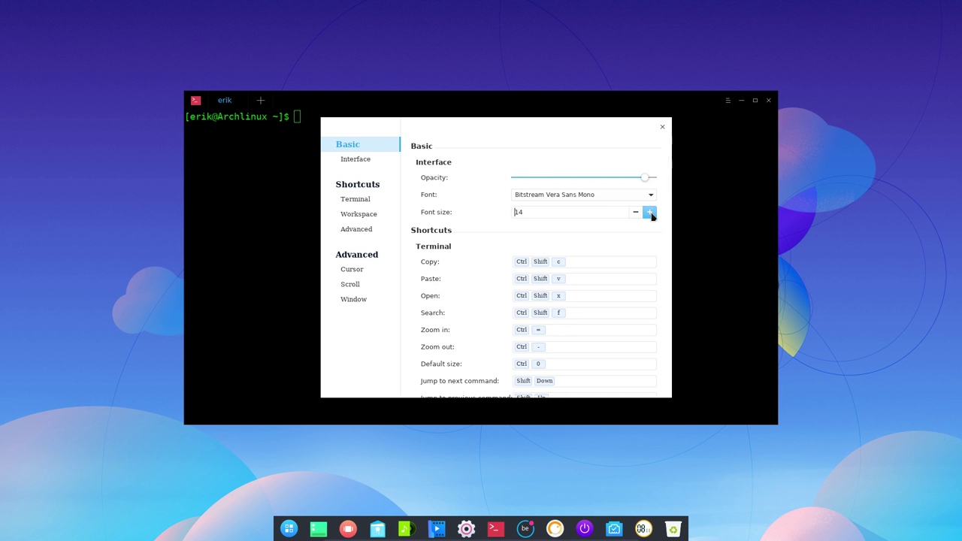
left_click(650, 212)
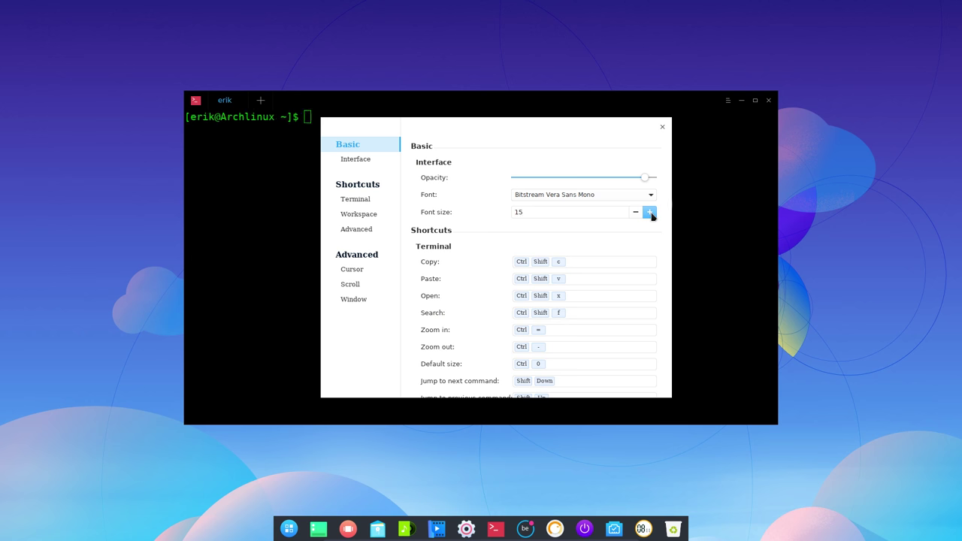
left_click(662, 126)
Step: Run a full system update with sudo pacman -Syyu
type("suod")
key("BackSpace")
key("BackSpace")
key("BackSpace")
type("do pa")
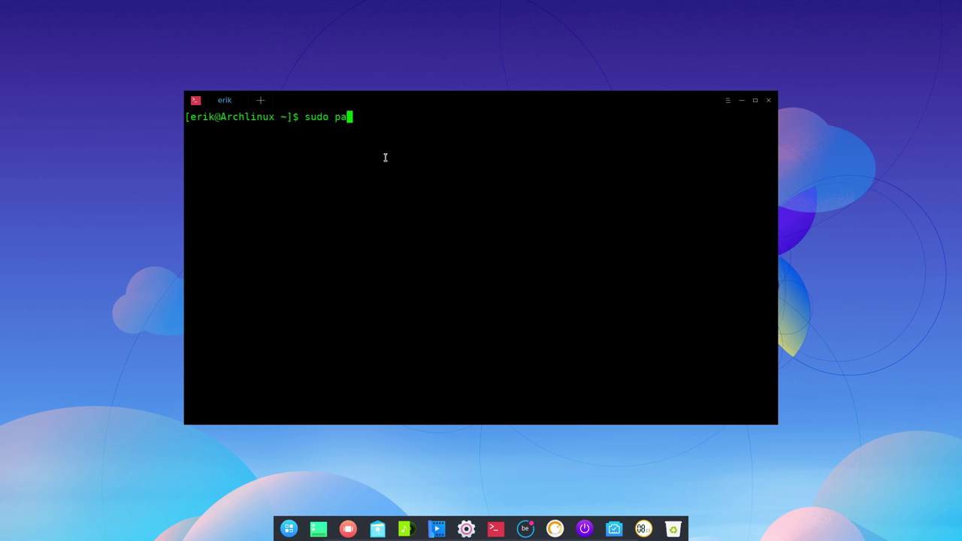
type("cman -Syyu")
key("Return")
key("Return")
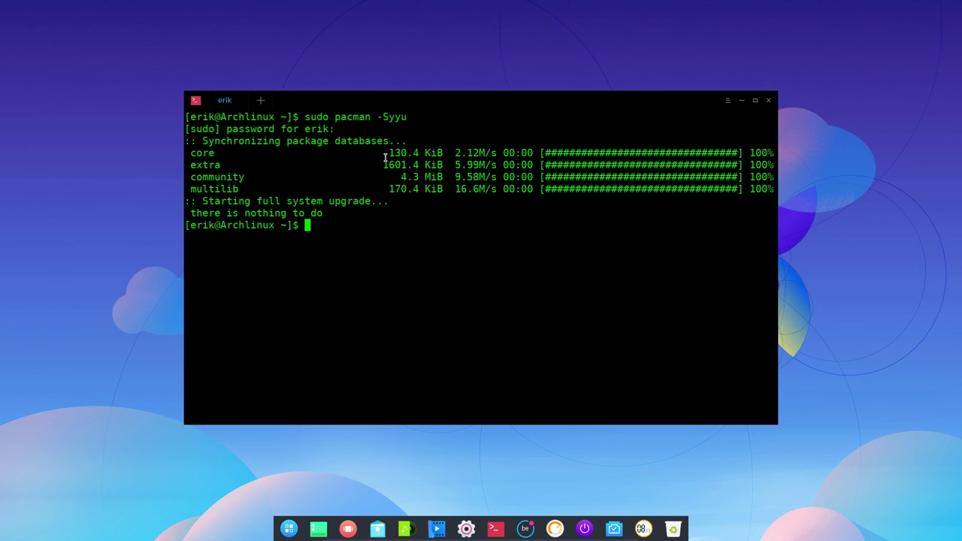
Step: List the home folder, enter arco-deepin and list its scripts
type("ls")
key("Return")
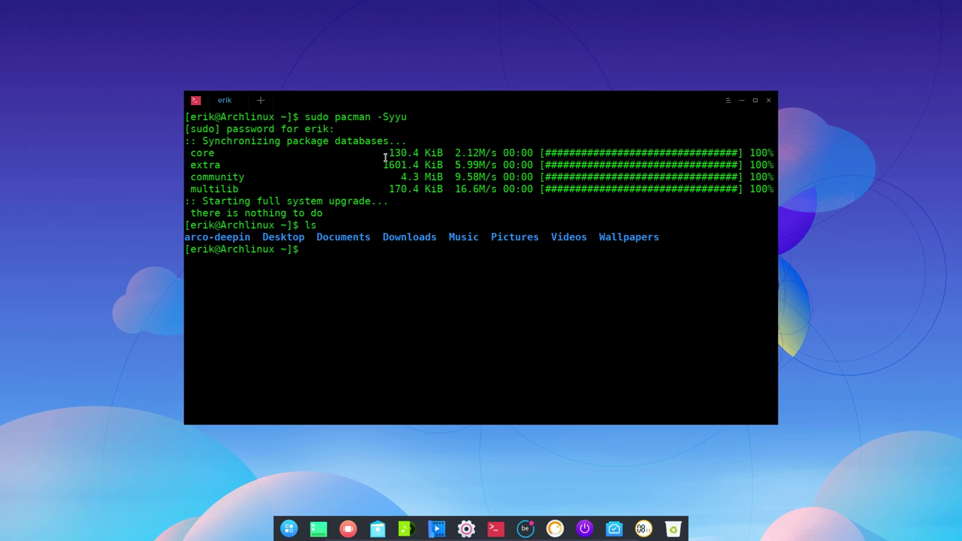
type("cd ar")
key("Tab")
key("Return")
type("ls")
key("Return")
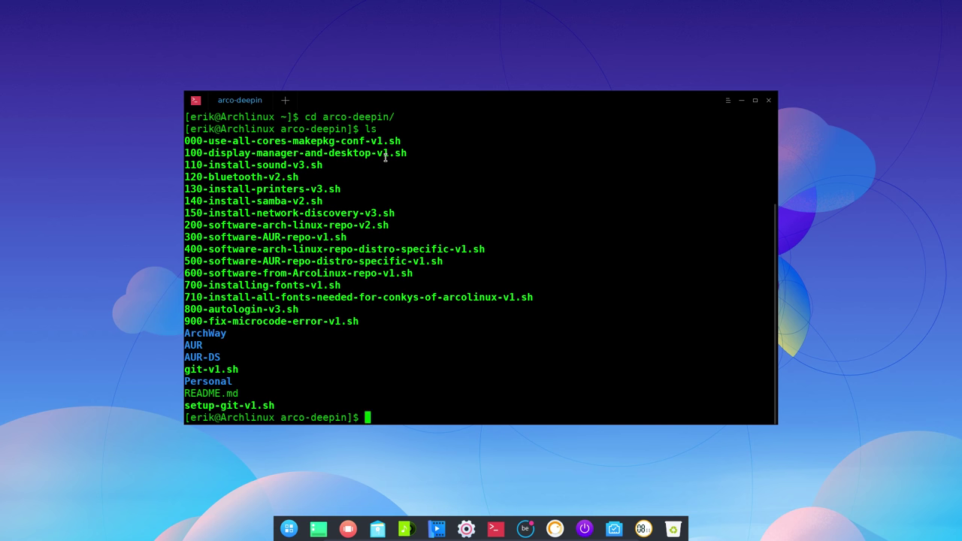
Step: Run 000-use-all-cores-makepkg-conf-v1.sh to use all 4 cores, then list the folder again
type("./:")
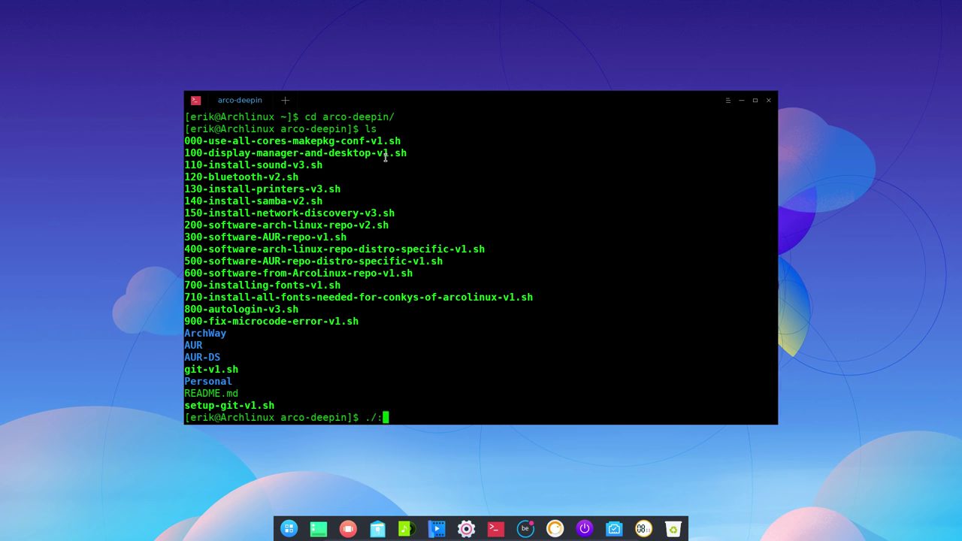
type("0")
key("Tab")
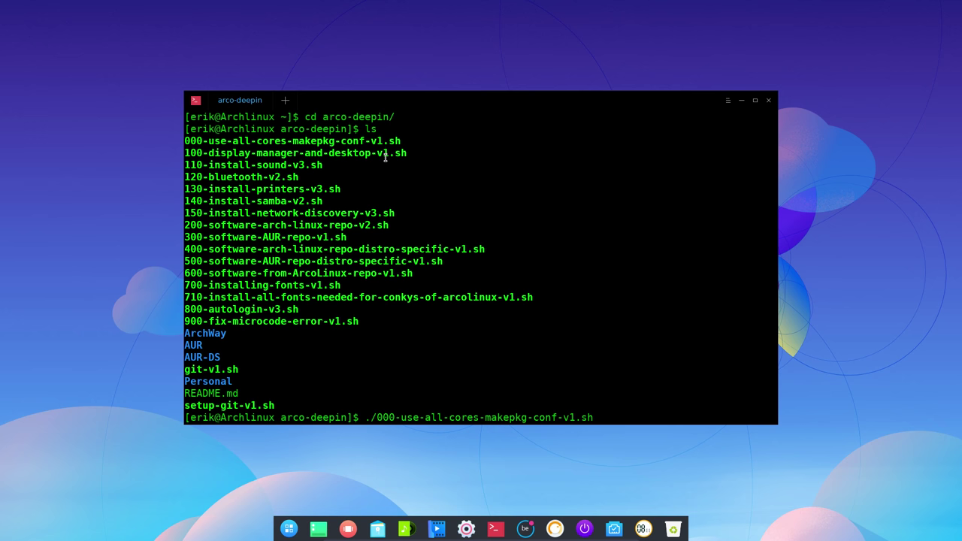
key("Return")
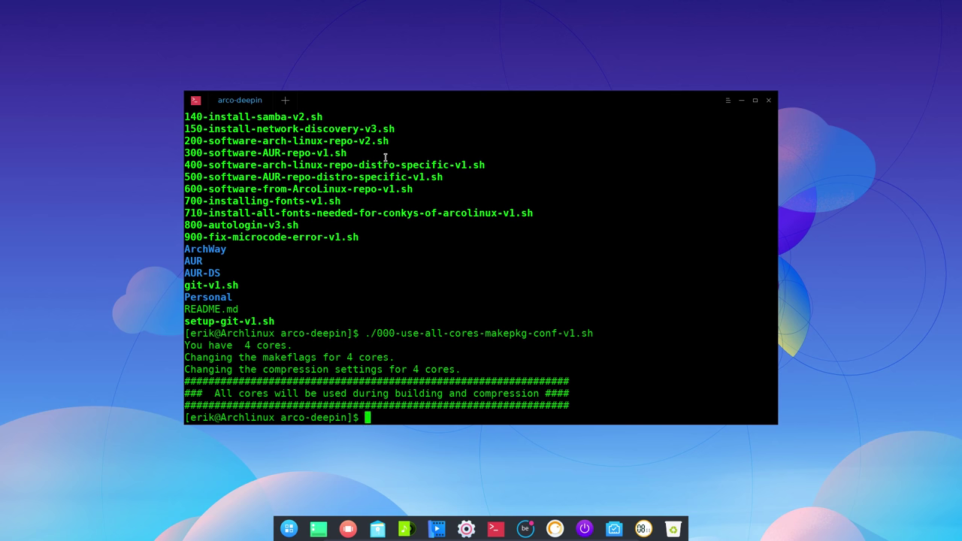
type("ls")
key("Return")
type("./")
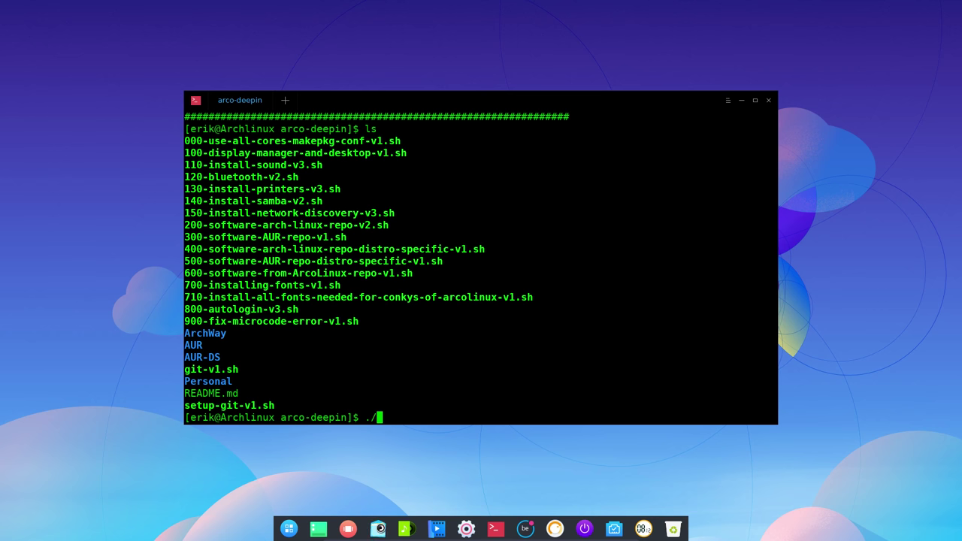
Step: In the file manager, open the arco-deepin folder from Home
left_click(378, 528)
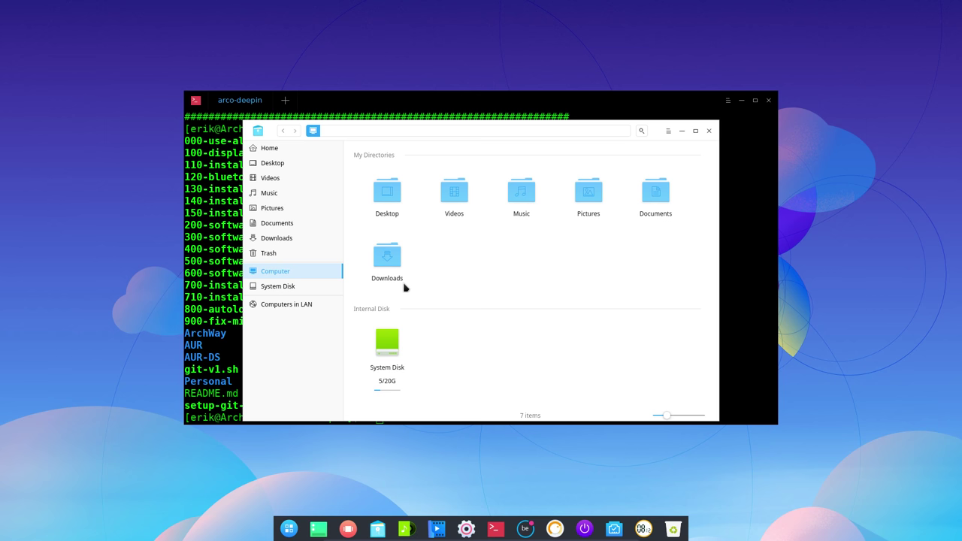
left_click(271, 149)
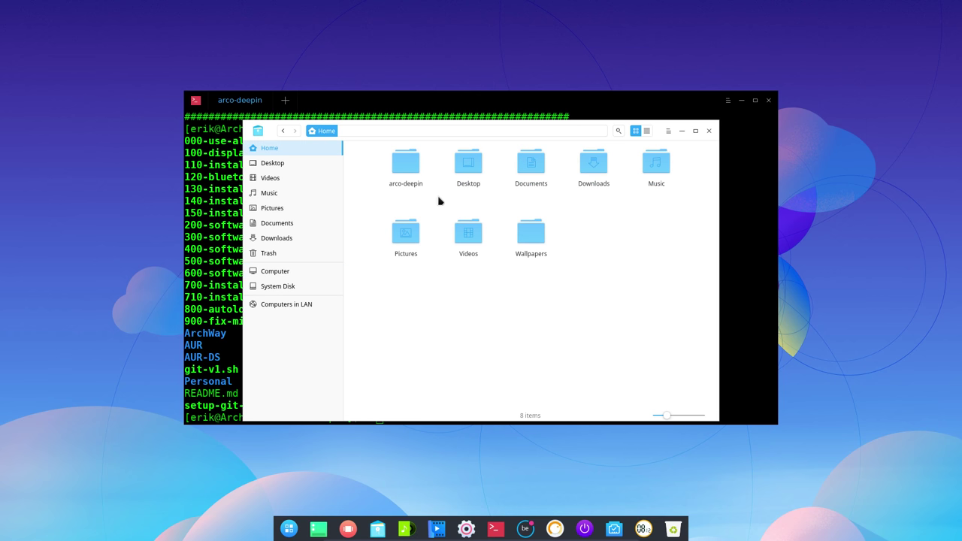
left_click(412, 172)
double_click(412, 171)
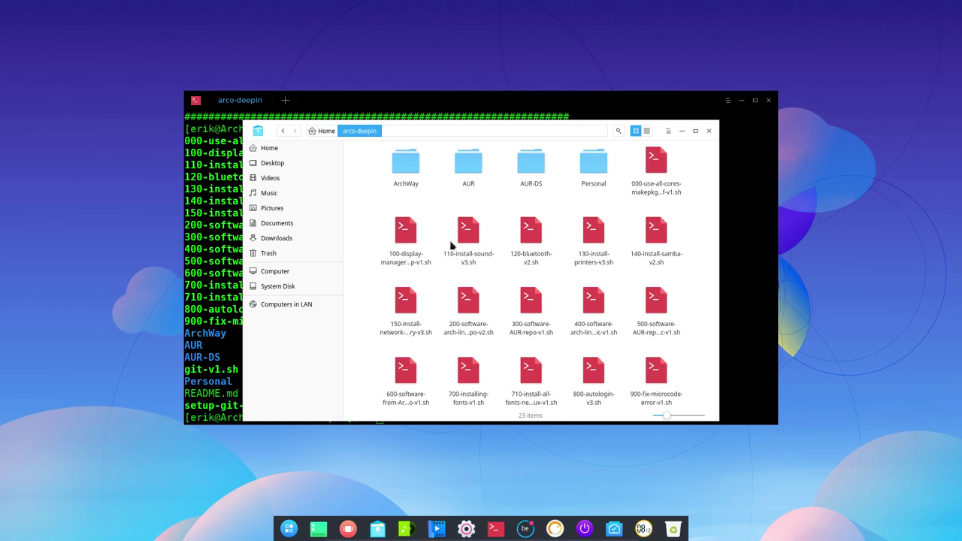
Step: Inspect the 100-display-manager script's context menu, then bring the terminal forward and shift it left
right_click(402, 237)
mouse_move(447, 252)
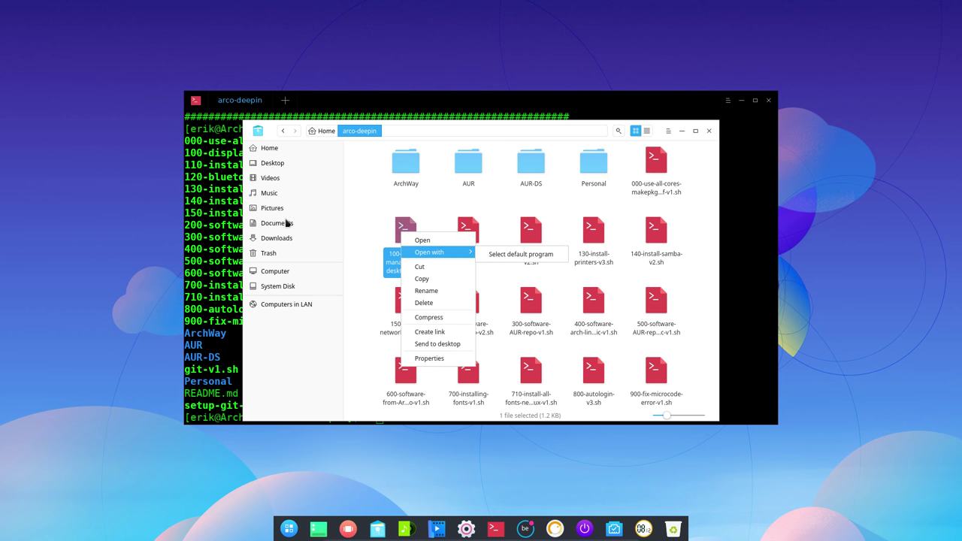
left_click(268, 96)
left_click(328, 102)
left_click_drag(328, 101, 304, 97)
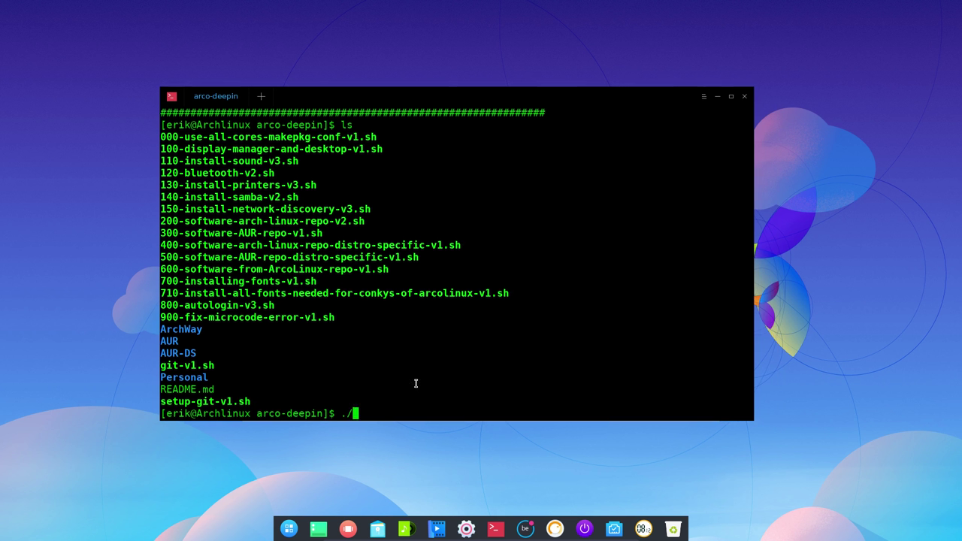
Step: Clear the prompt, enter the AUR folder and list its install scripts
key("BackSpace")
key("BackSpace")
type("cd AUR")
key("Return")
type("ls")
key("Return")
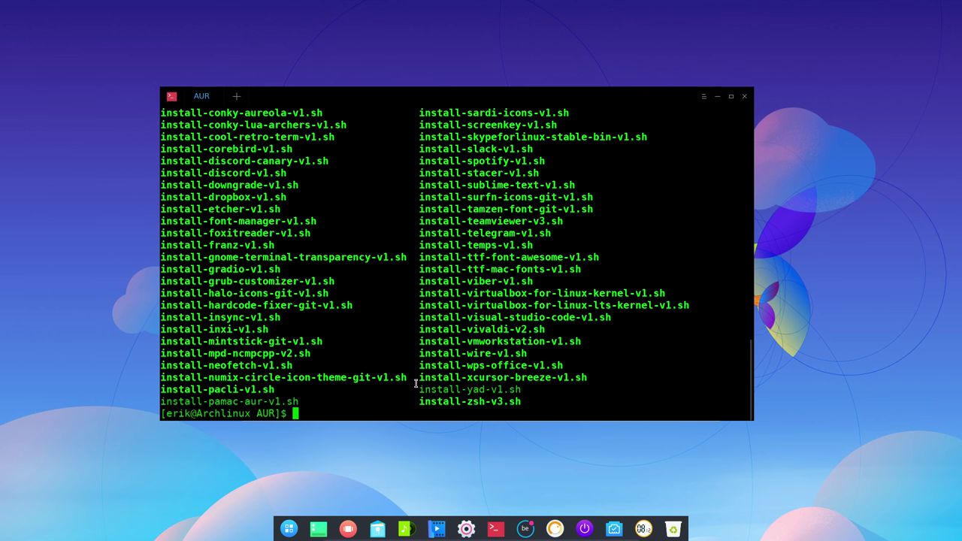
Step: Run install-sublime-text-v1.sh to install Sublime Text
type("./install-su")
key("Tab")
key("Tab")
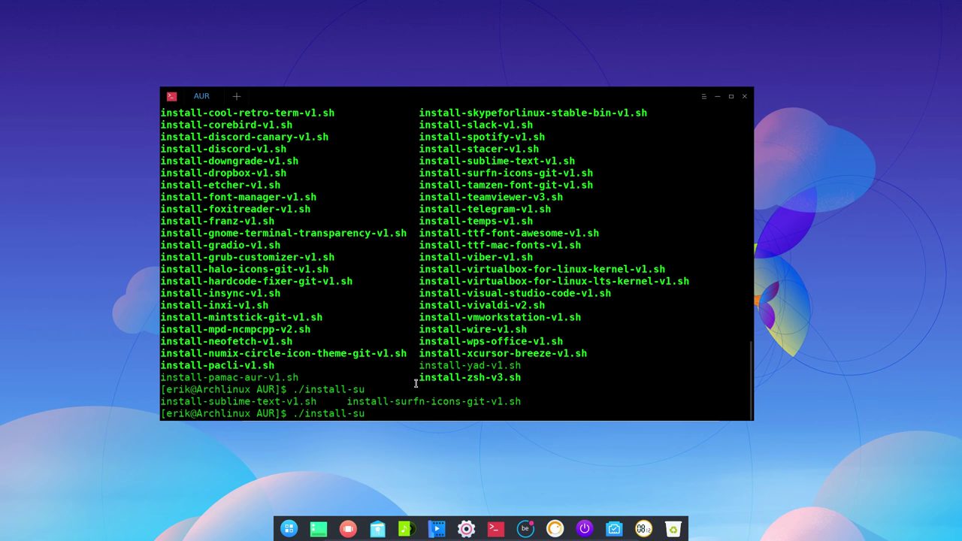
type("b")
key("Tab")
key("Return")
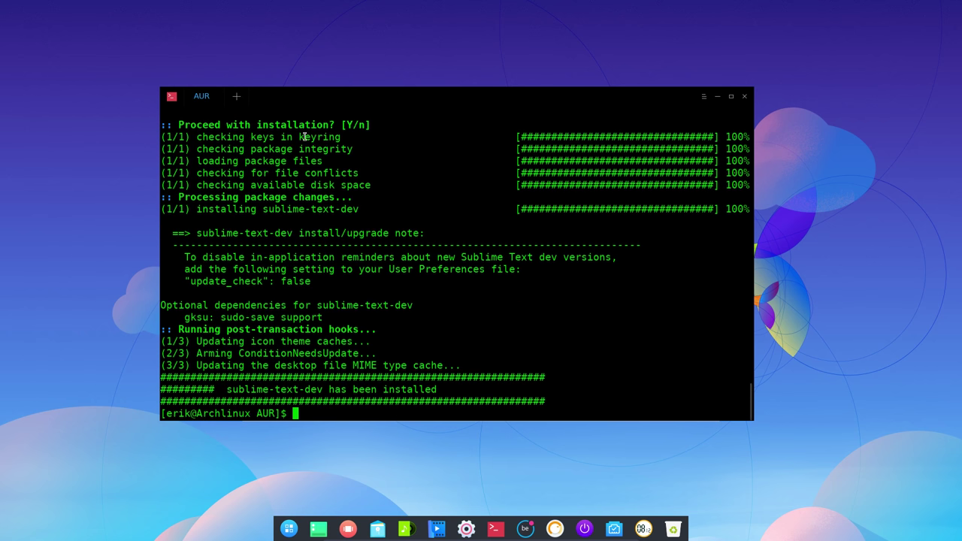
Step: Once sublime-text-dev is installed, close the terminal to reveal the arco-deepin folder
left_click(744, 96)
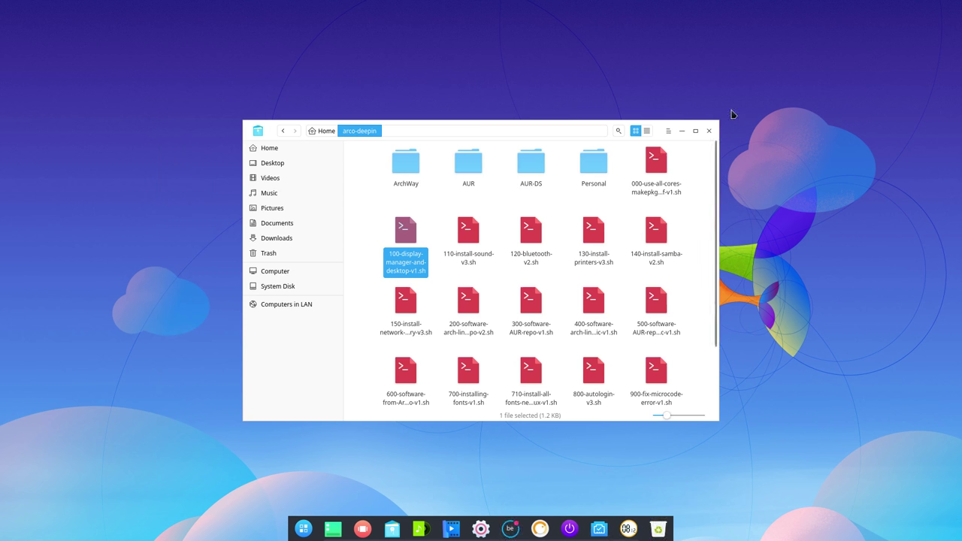
right_click(404, 236)
mouse_move(431, 258)
left_click(509, 259)
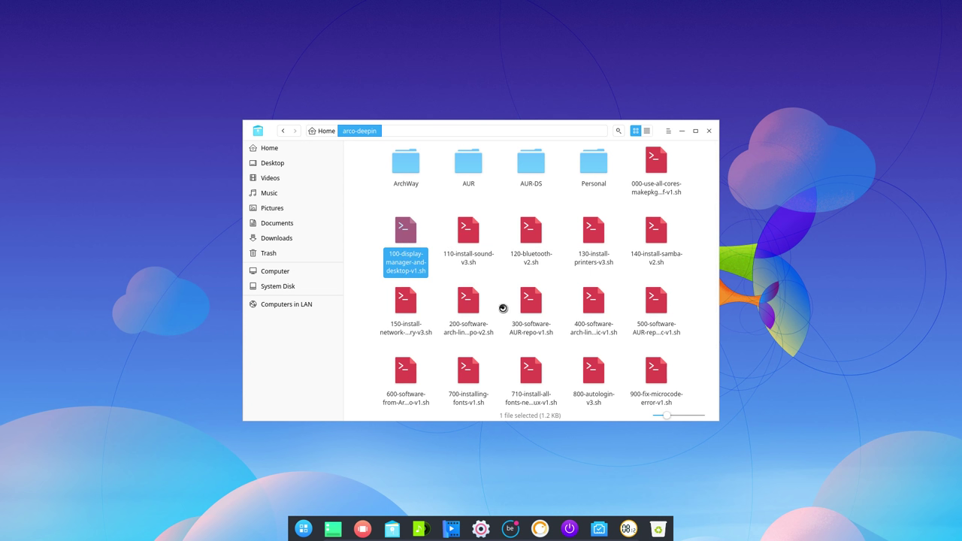
left_click_drag(251, 33, 468, 45)
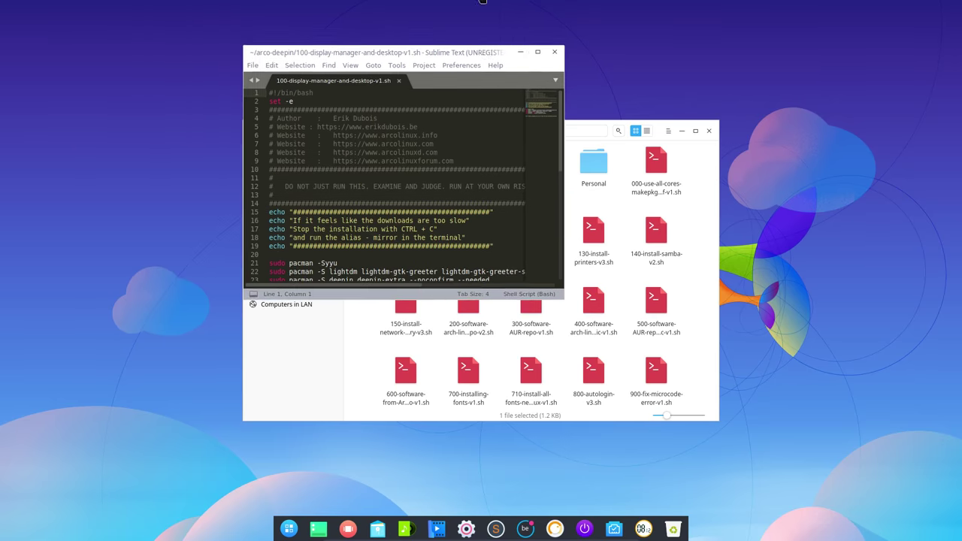
double_click(468, 45)
scroll(413, 216, "up", 3, "ctrl")
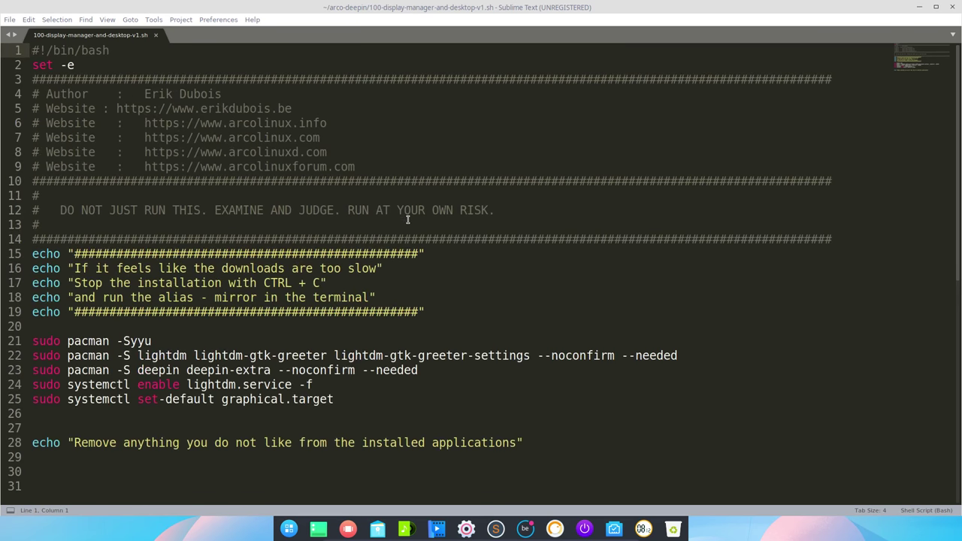
scroll(409, 217, "down", 4)
left_click(159, 181)
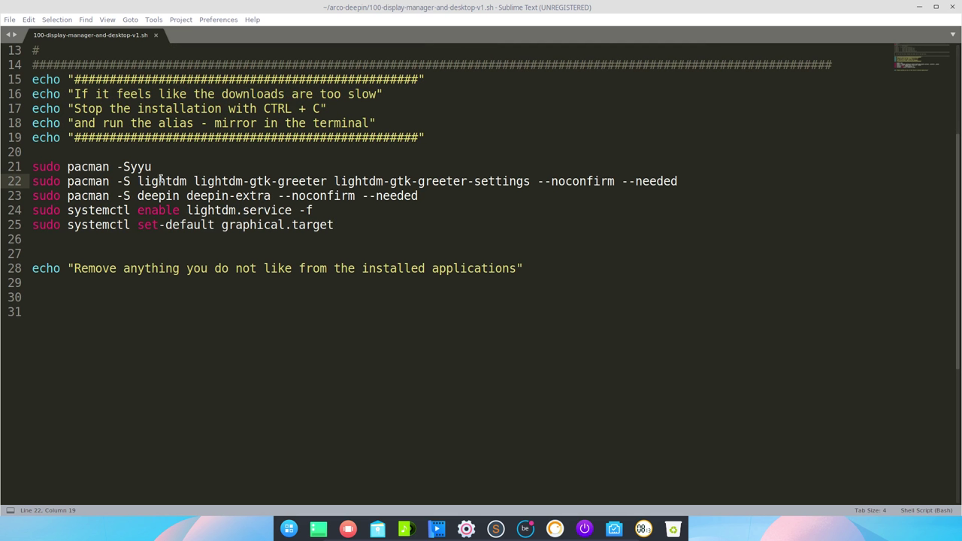
left_click(213, 183)
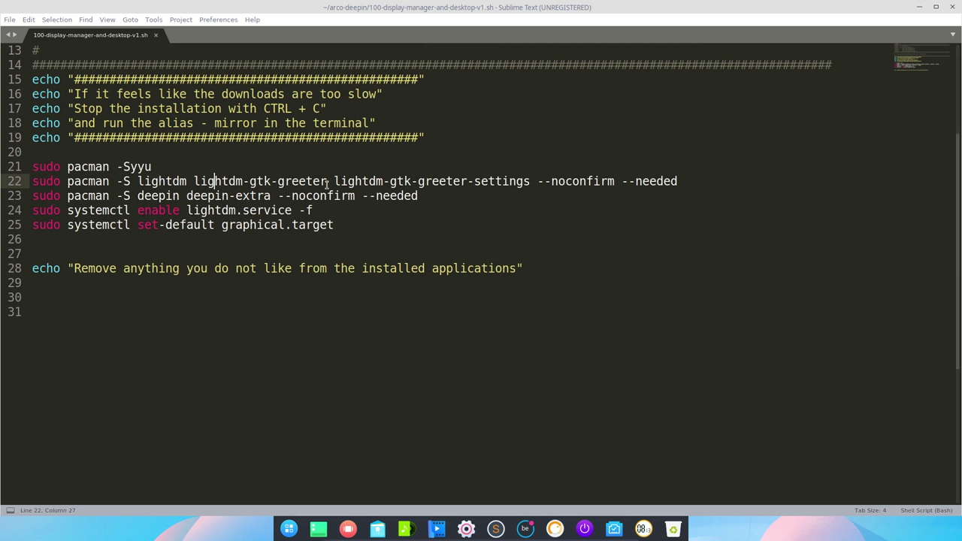
left_click(163, 196)
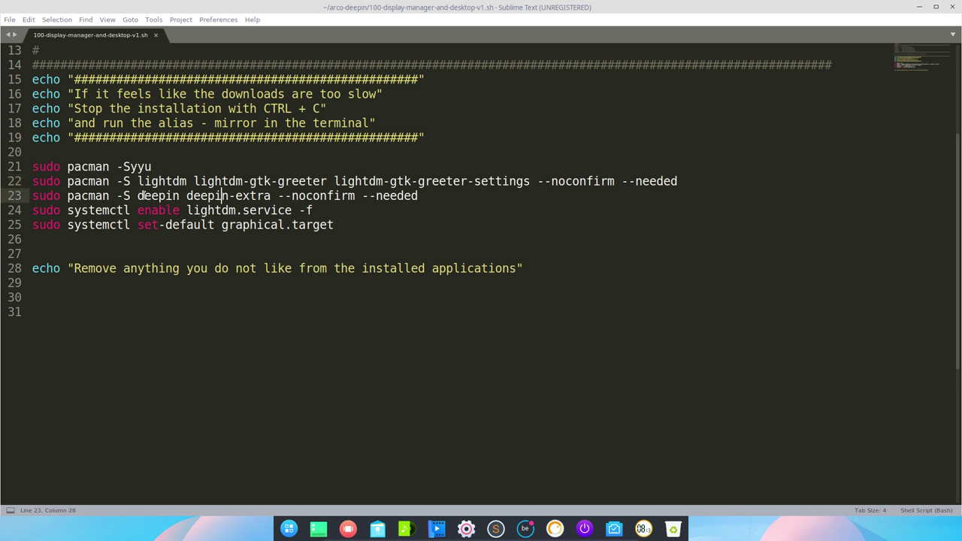
left_click_drag(140, 196, 268, 195)
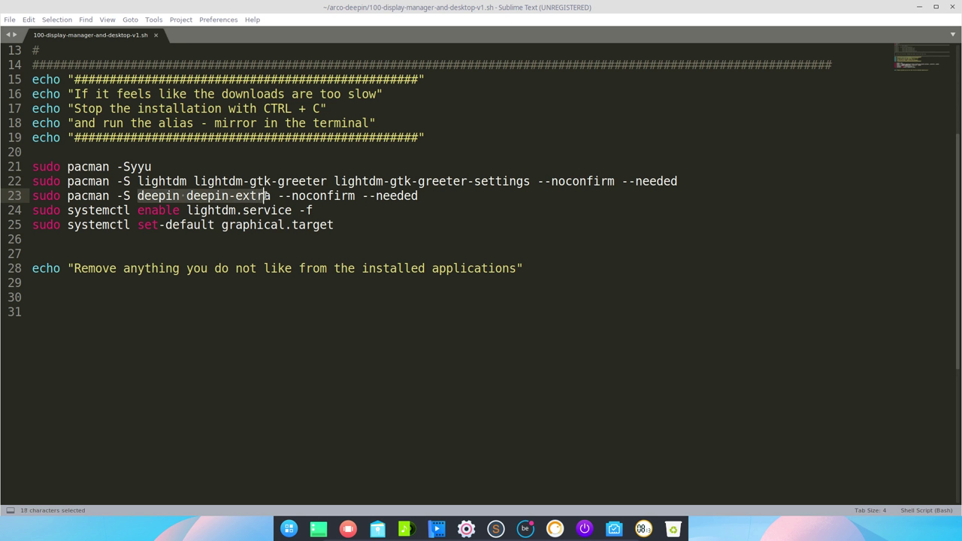
left_click(277, 211)
left_click_drag(187, 210, 301, 212)
left_click(206, 181)
left_click(227, 224)
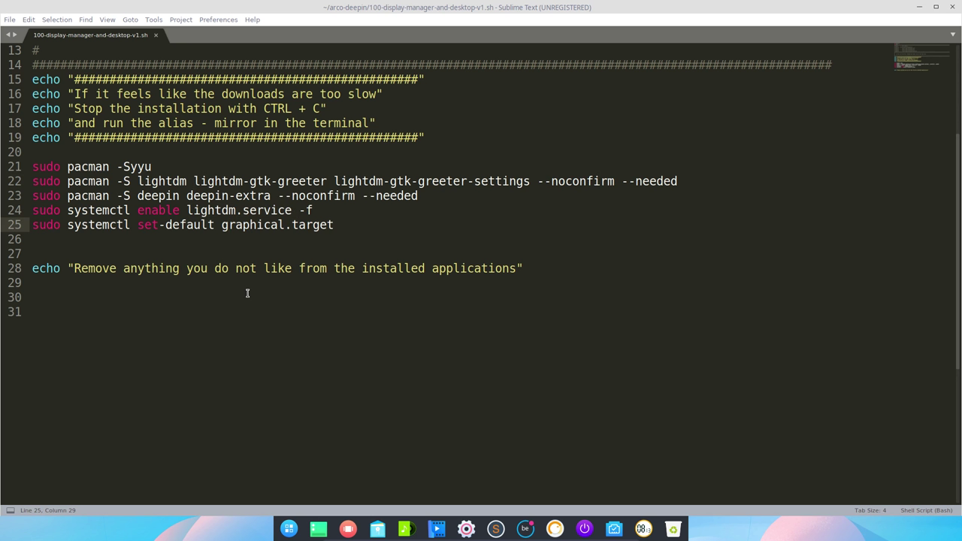
left_click(953, 8)
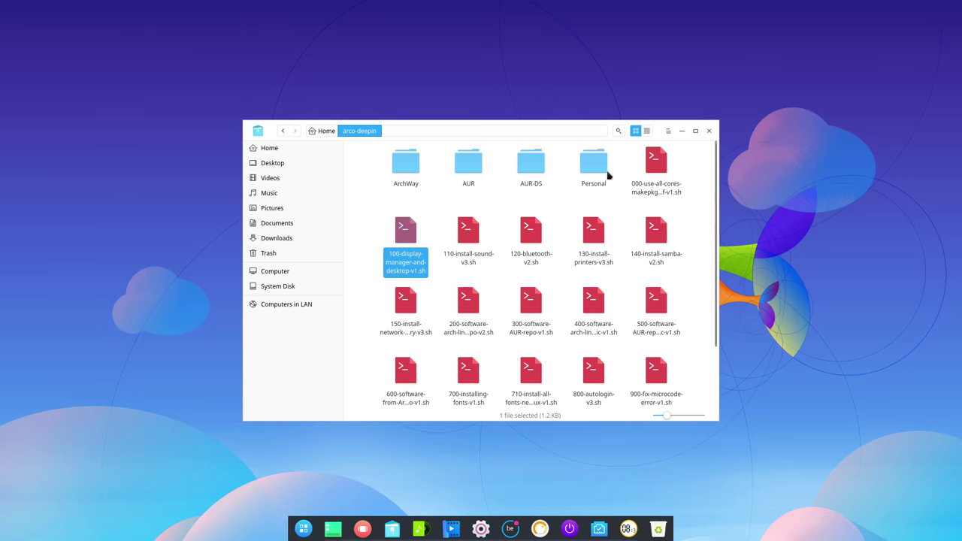
left_click(469, 233)
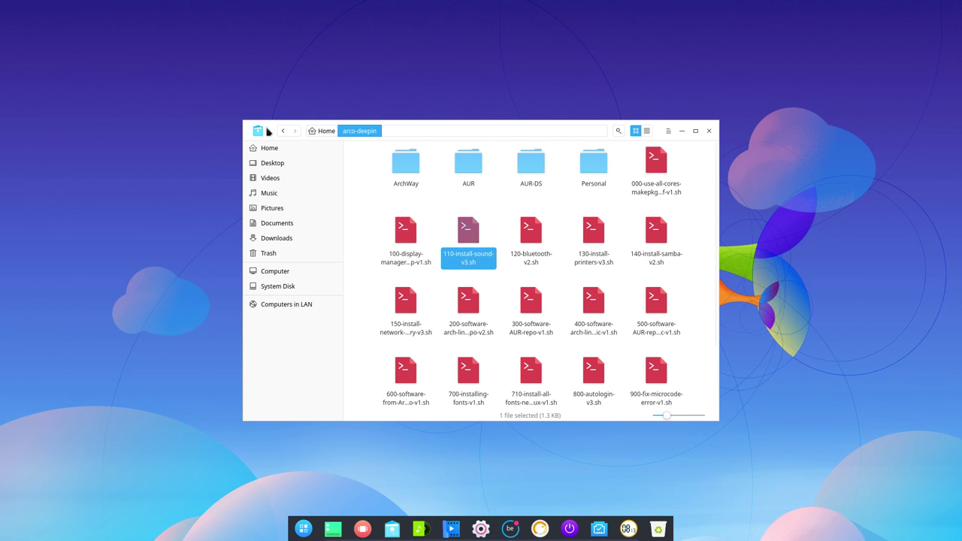
left_click_drag(268, 131, 130, 54)
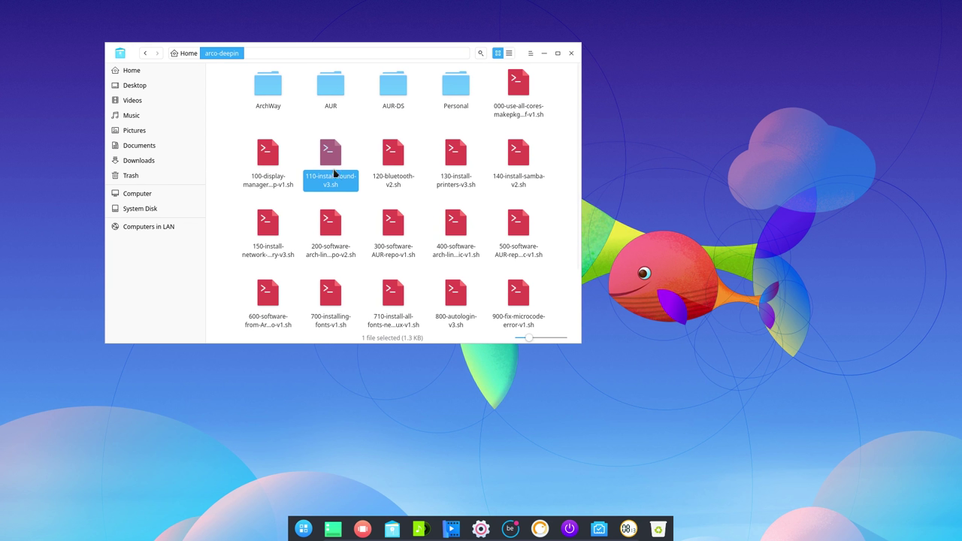
left_click(303, 528)
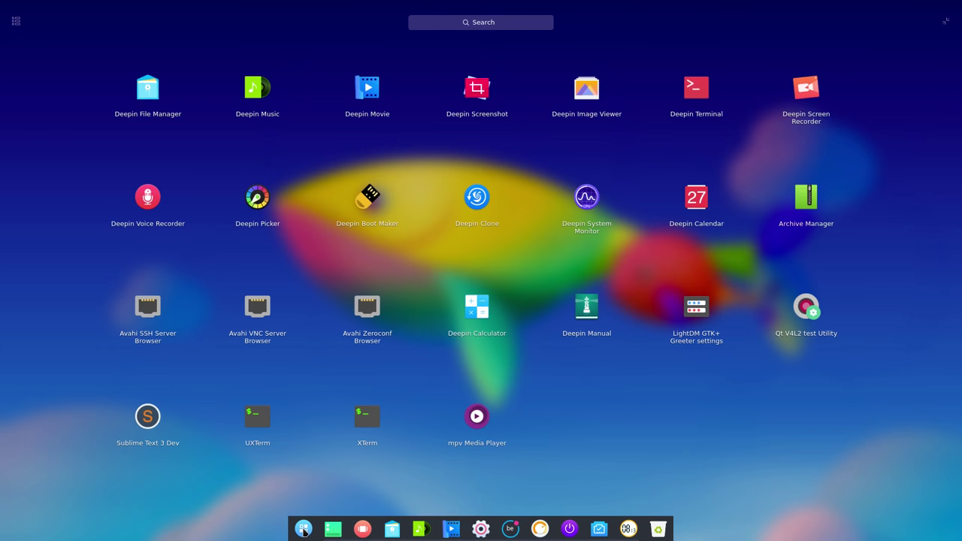
type("fire")
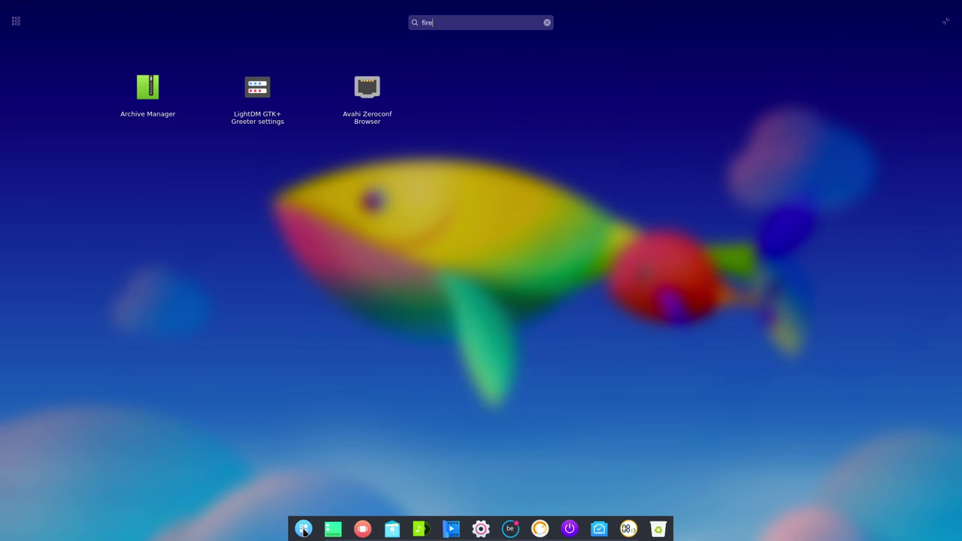
key("BackSpace")
key("BackSpace")
key("BackSpace")
key("BackSpace")
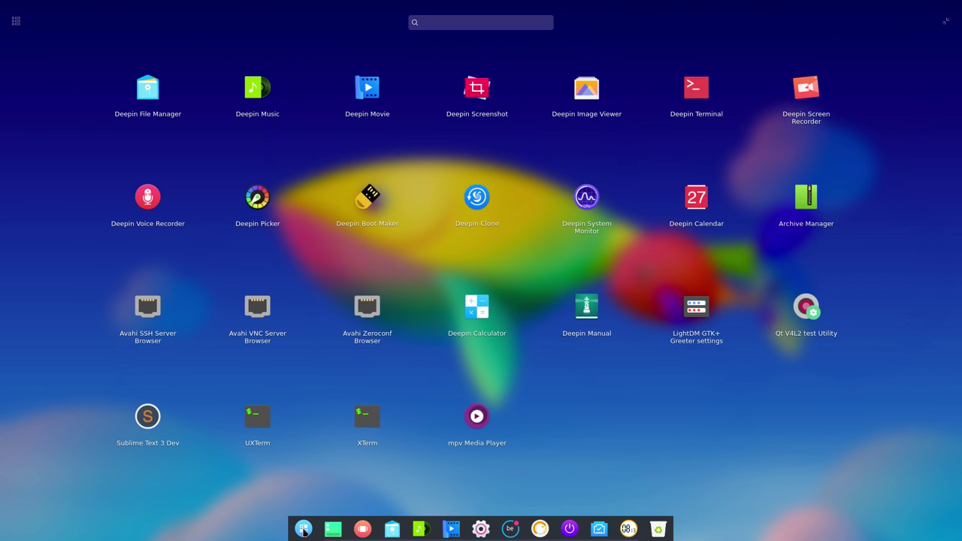
type("chr")
key("BackSpace")
key("BackSpace")
key("BackSpace")
type("viv")
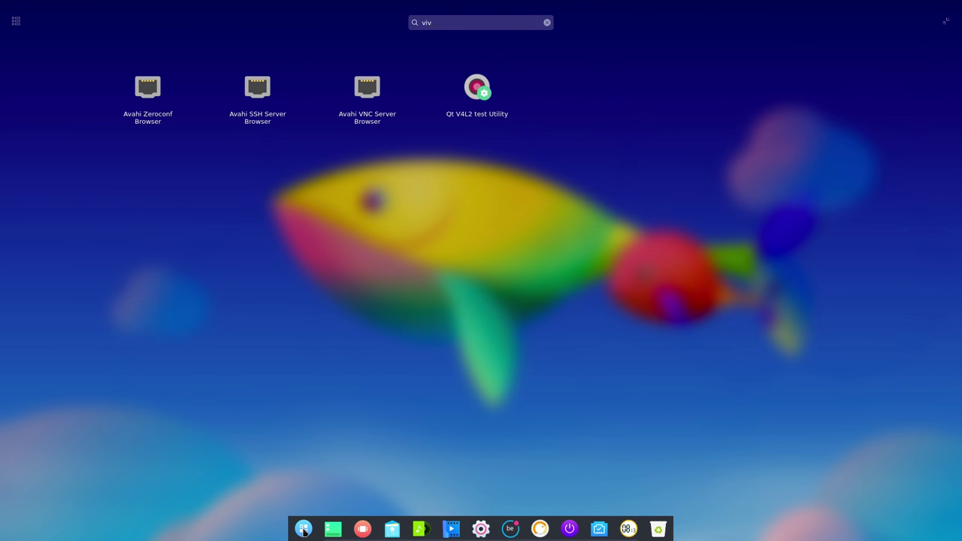
left_click(303, 529)
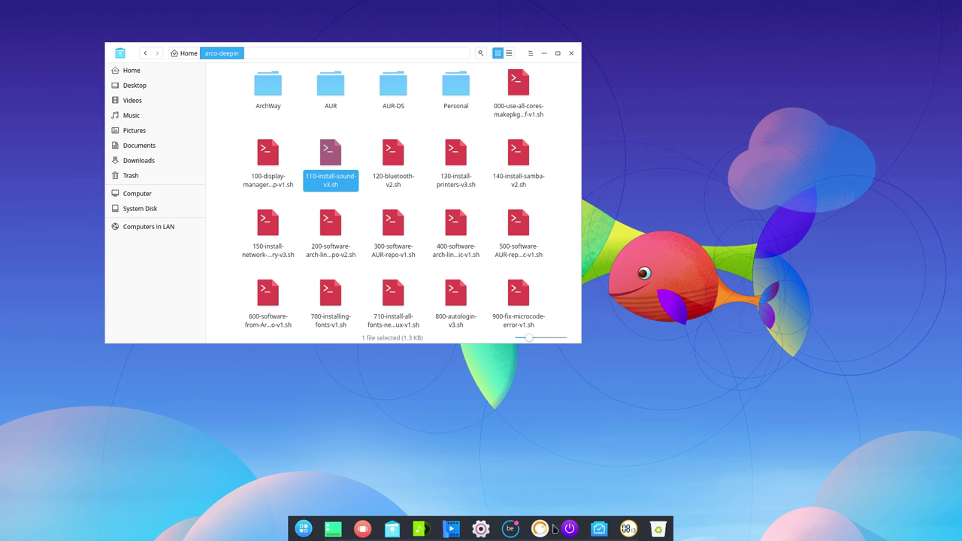
Step: Open 200-software-arch-linux-repo-v2.sh in Sublime Text and undo the '#' added to the meld line
double_click(329, 227)
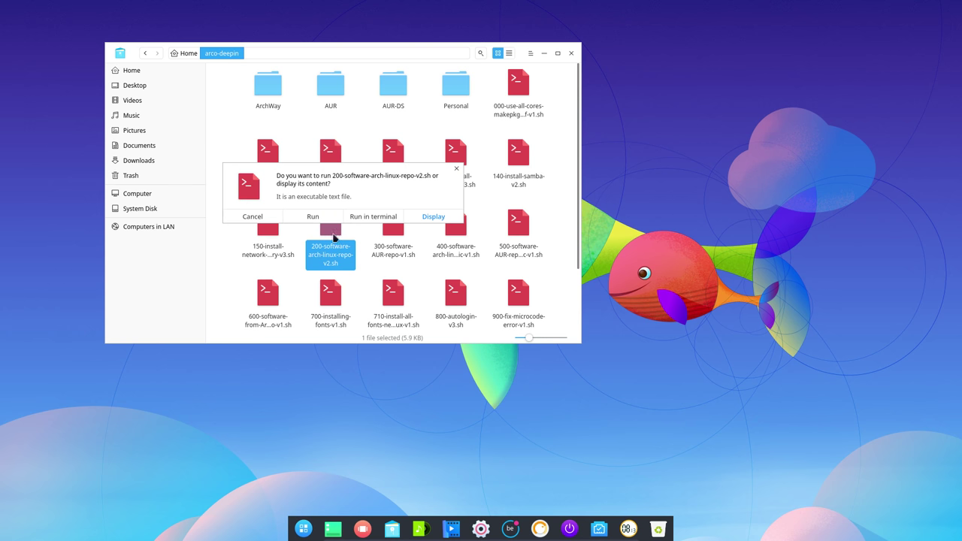
left_click(431, 217)
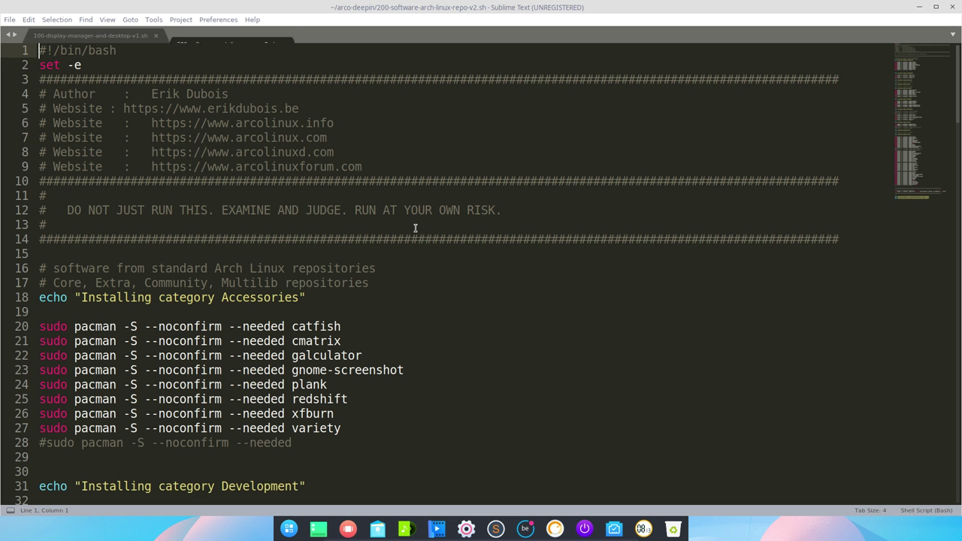
scroll(329, 325, "down", 7)
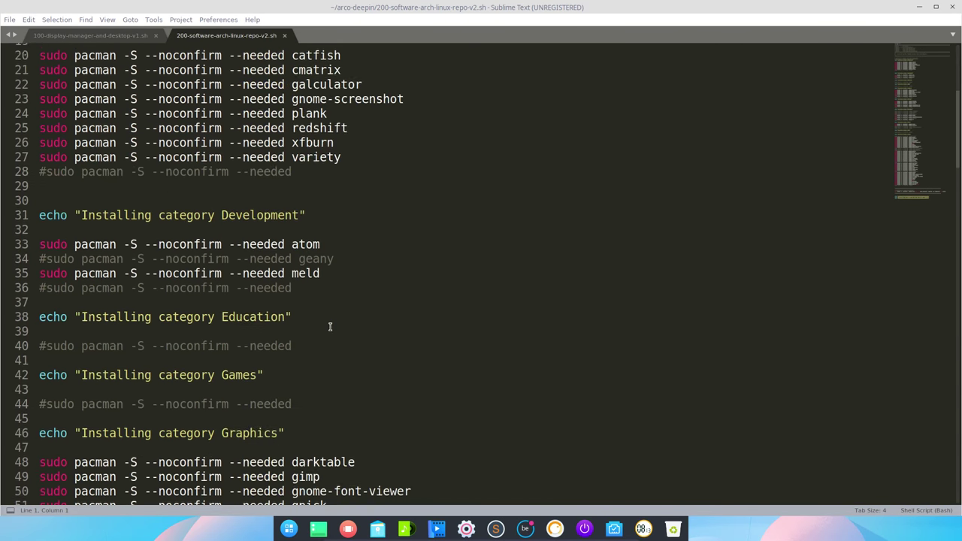
left_click(49, 239)
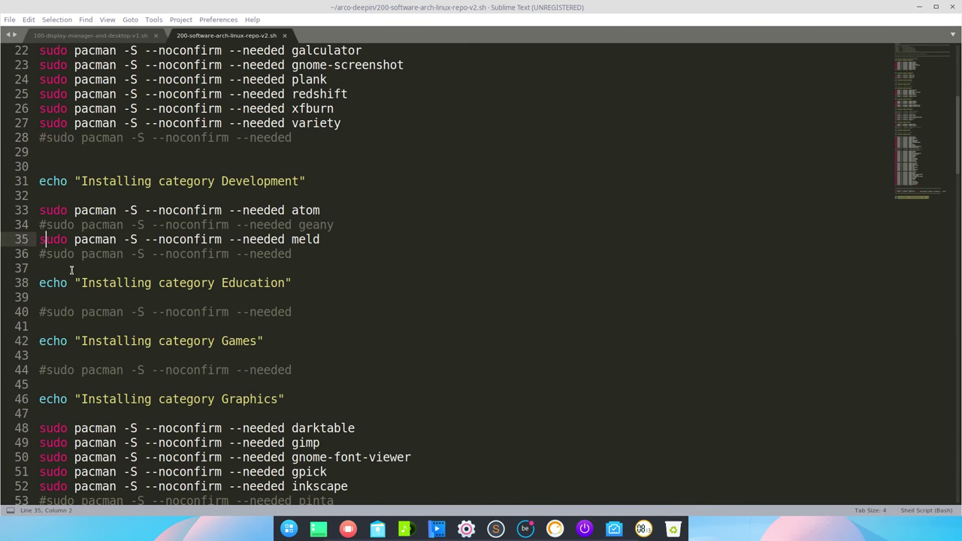
type("#")
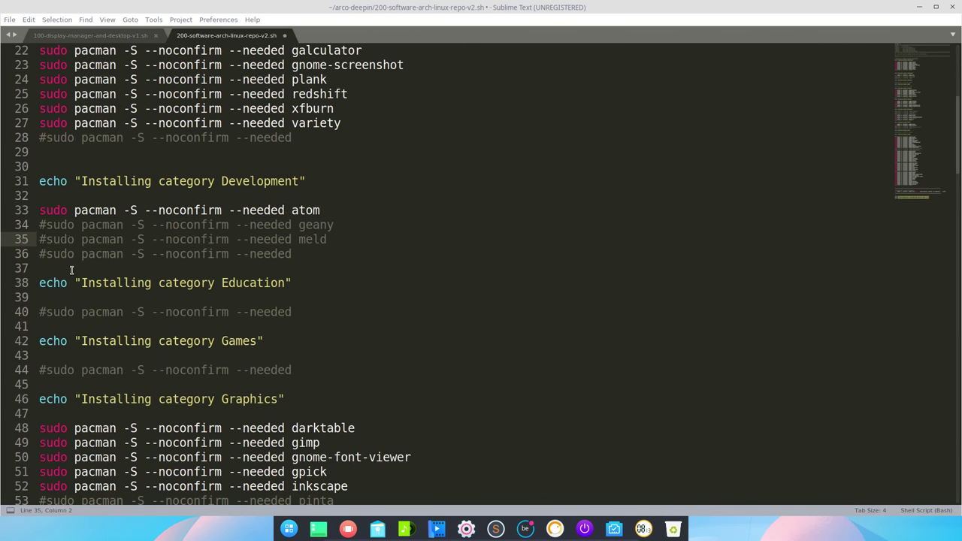
key("ctrl+z")
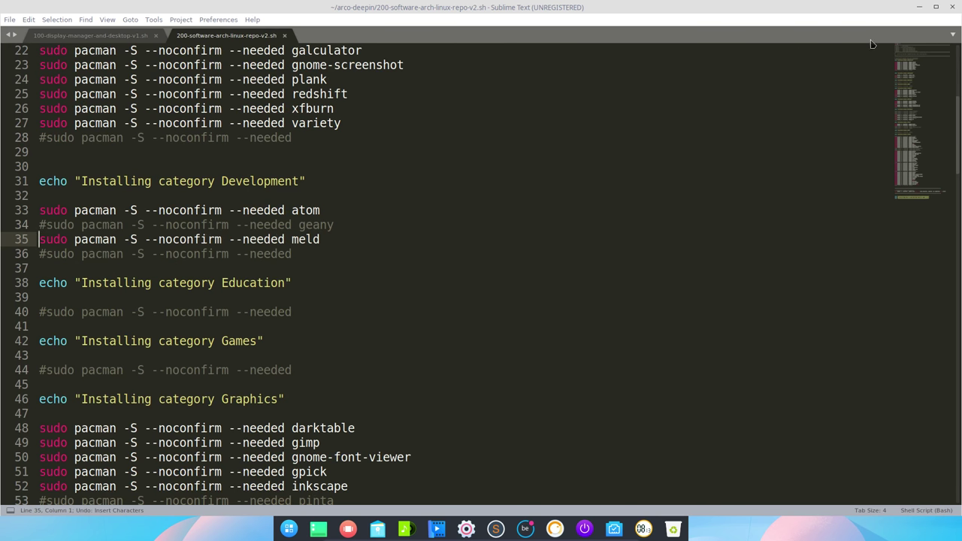
Step: Close Sublime Text and reposition the arco-deepin file manager window with nothing selected
left_click(951, 7)
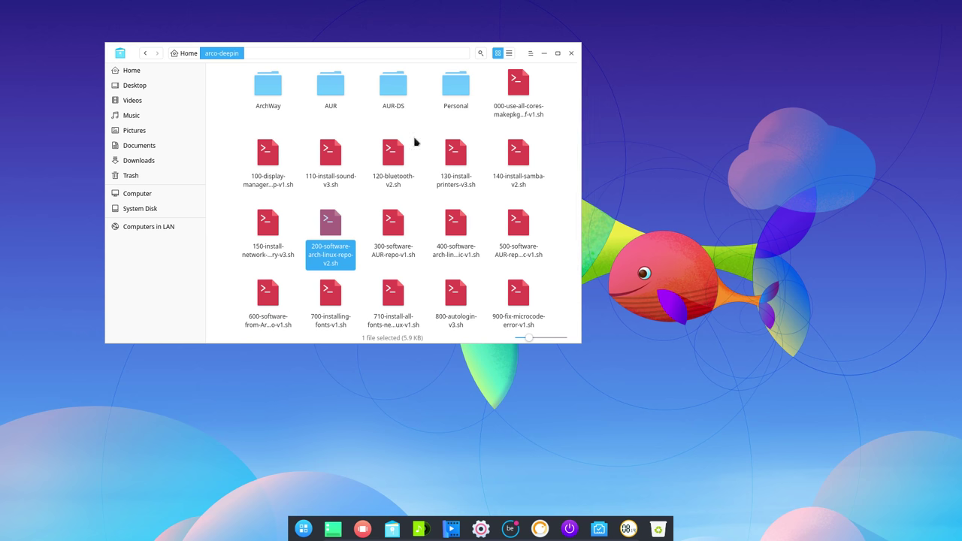
left_click_drag(130, 51, 82, 31)
left_click(317, 196)
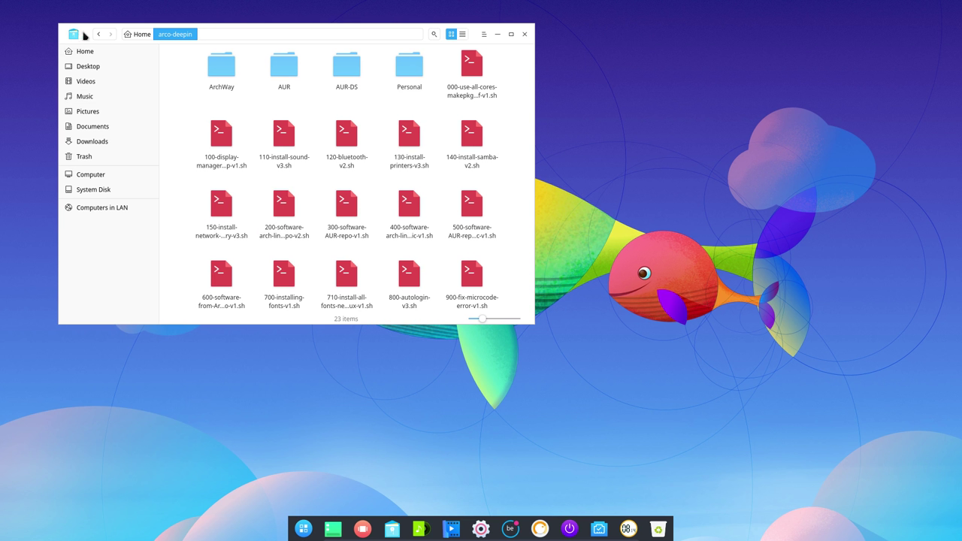
left_click_drag(85, 36, 88, 70)
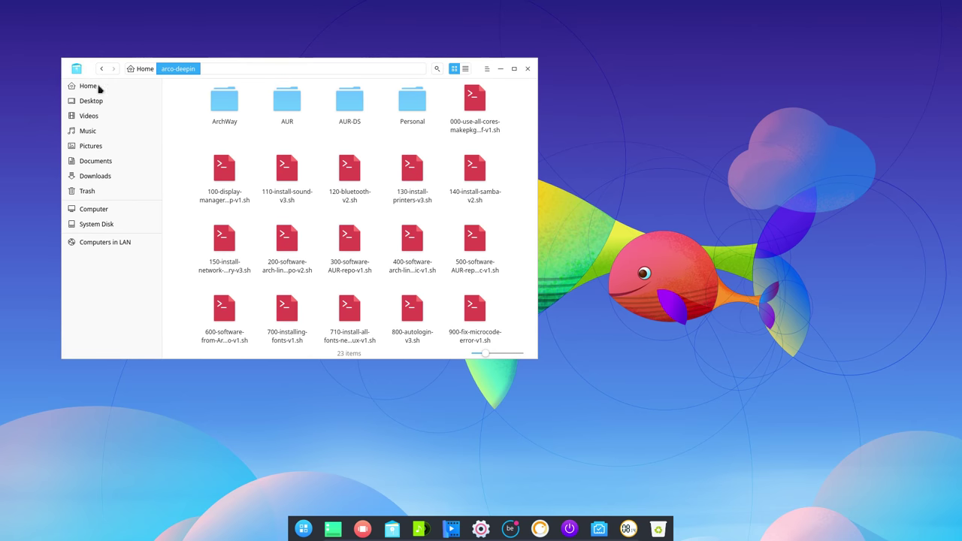
double_click(224, 310)
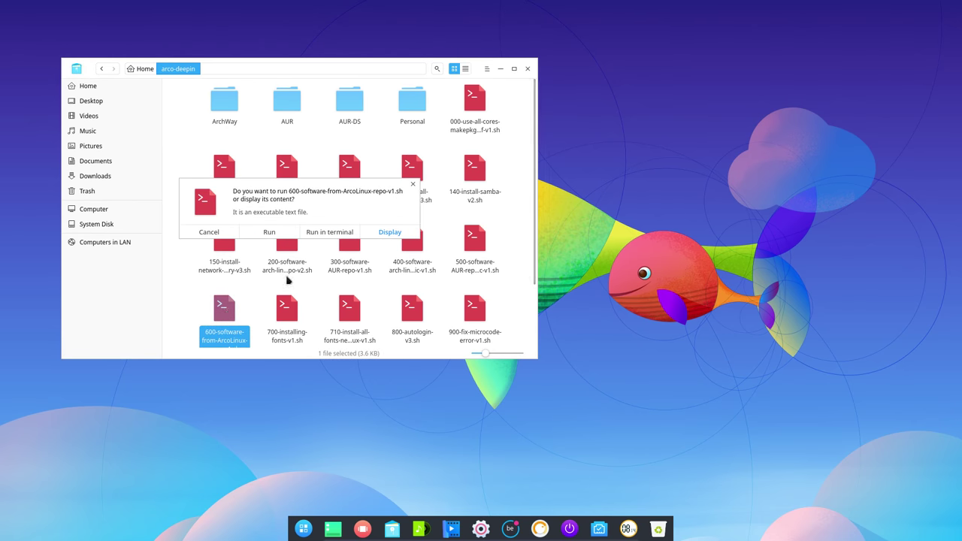
left_click(407, 227)
scroll(218, 239, "down", 5)
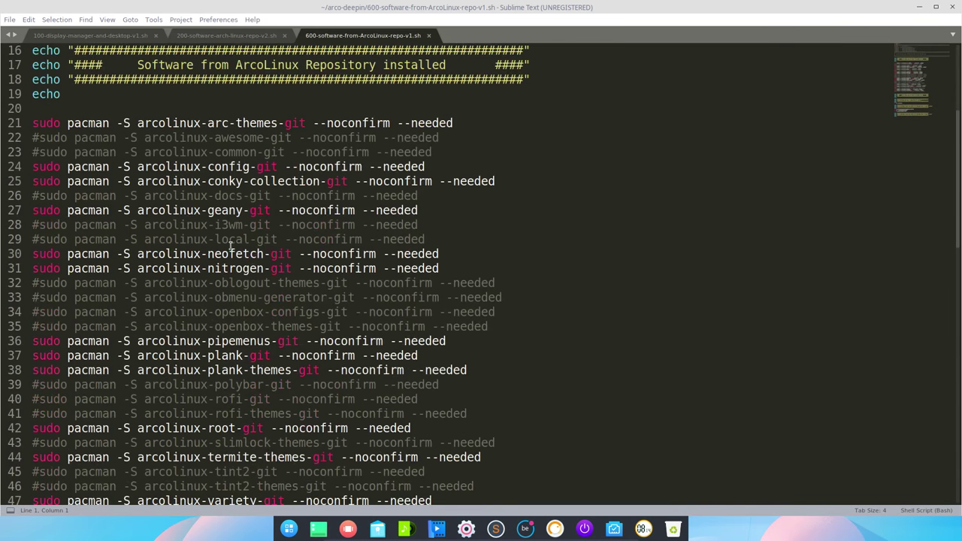
left_click_drag(138, 211, 242, 210)
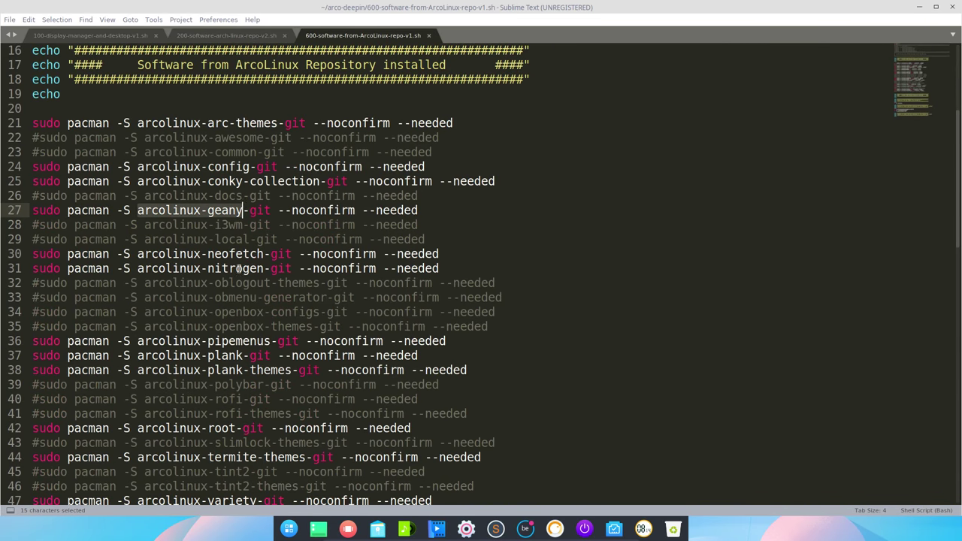
left_click(229, 254)
left_click(233, 268)
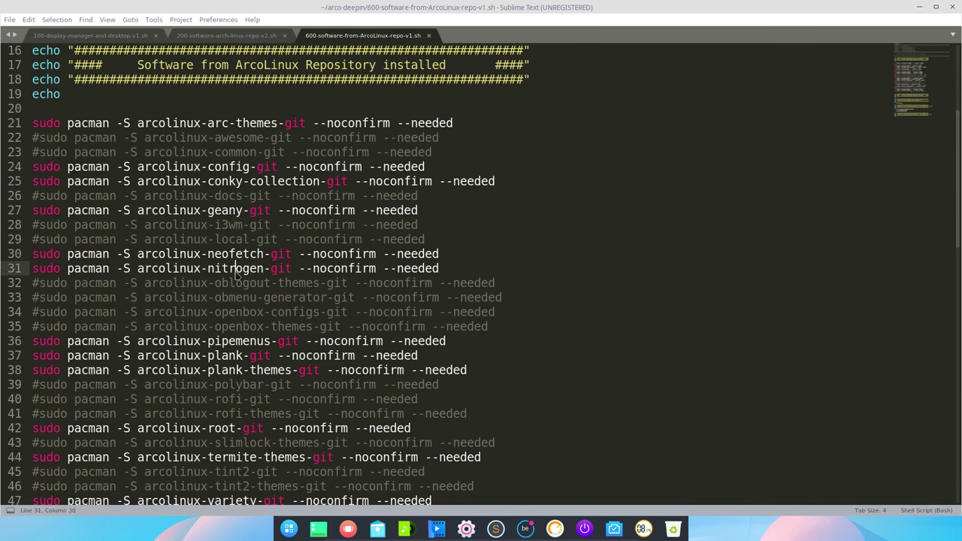
left_click(231, 342)
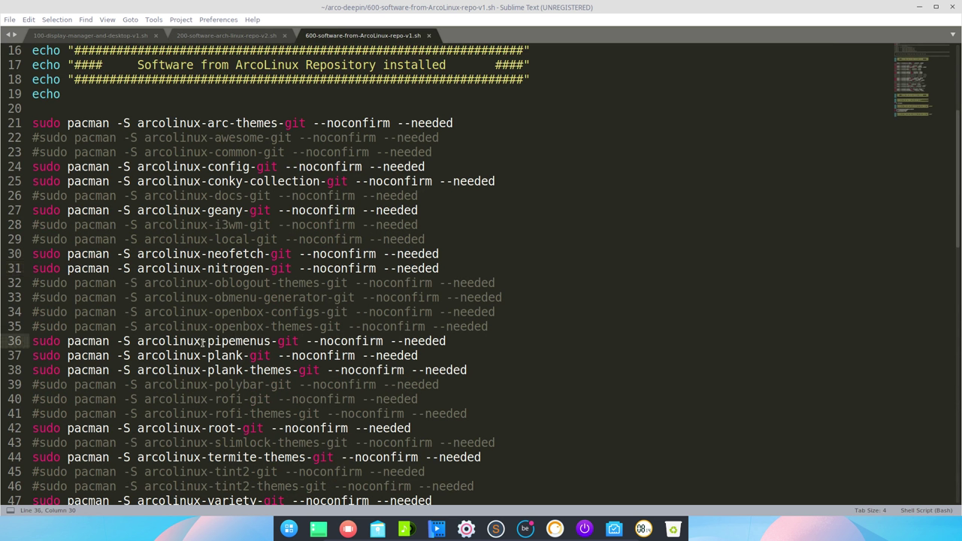
left_click_drag(202, 342, 278, 342)
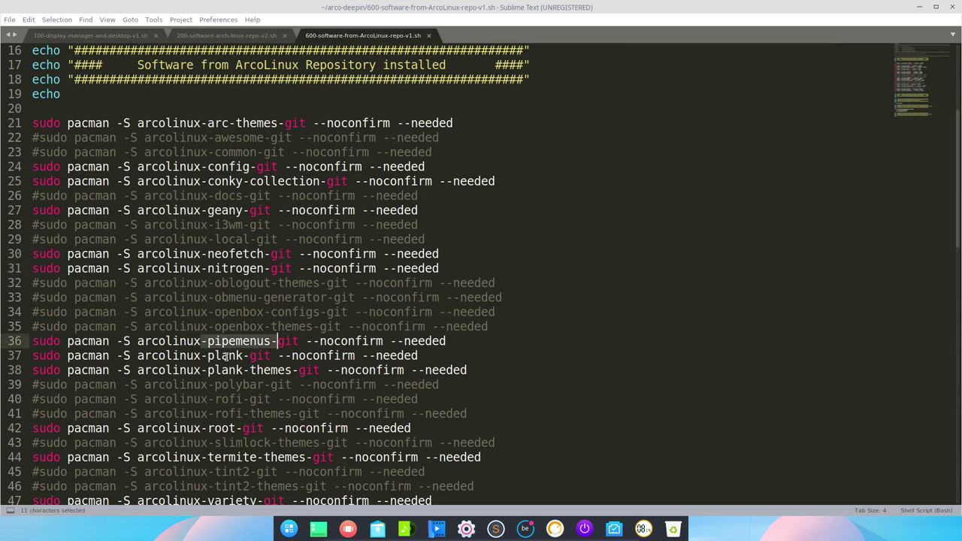
left_click(225, 357)
left_click(227, 370)
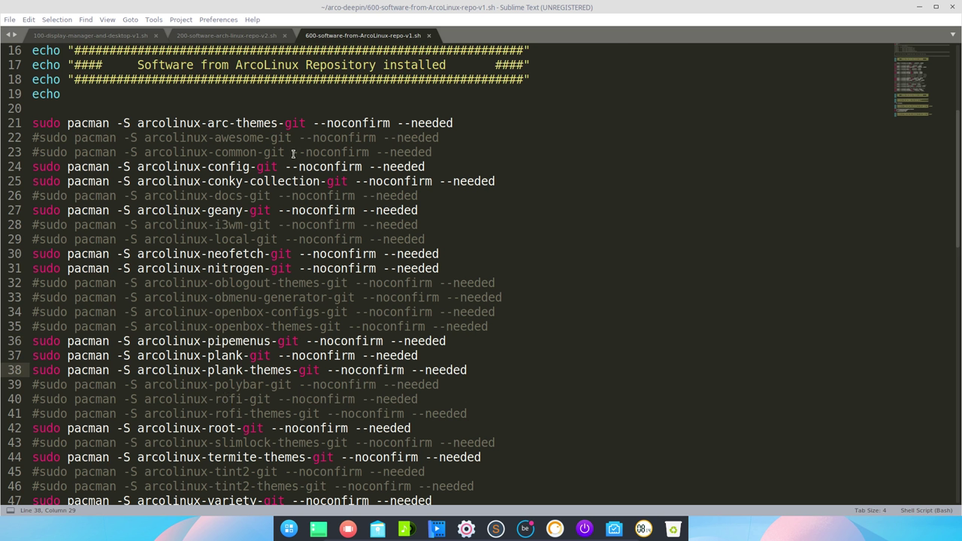
left_click(37, 138)
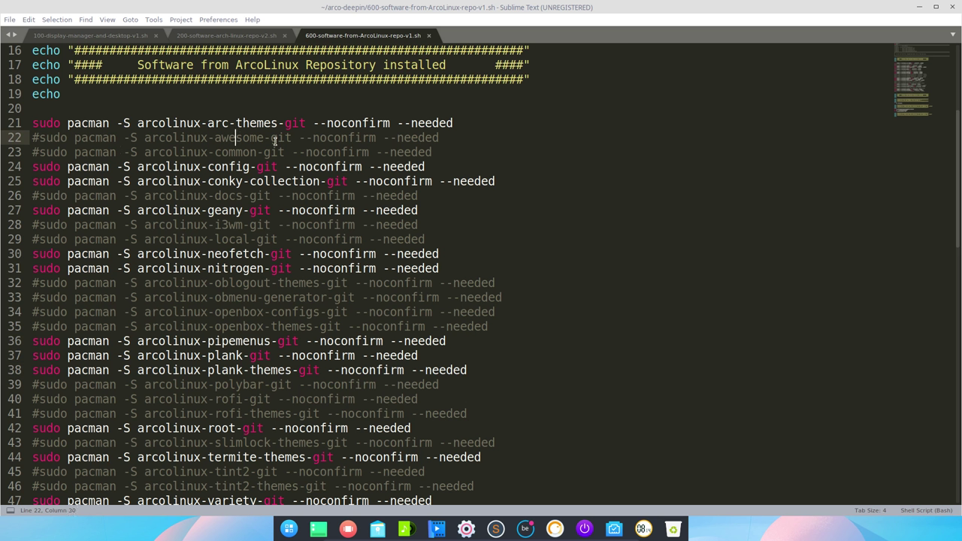
left_click(229, 152)
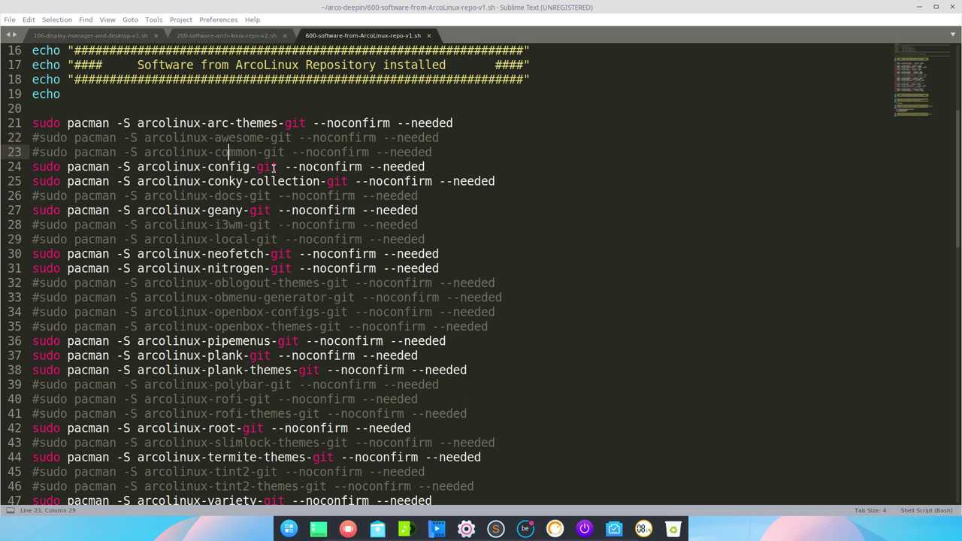
left_click(230, 195)
left_click(236, 224)
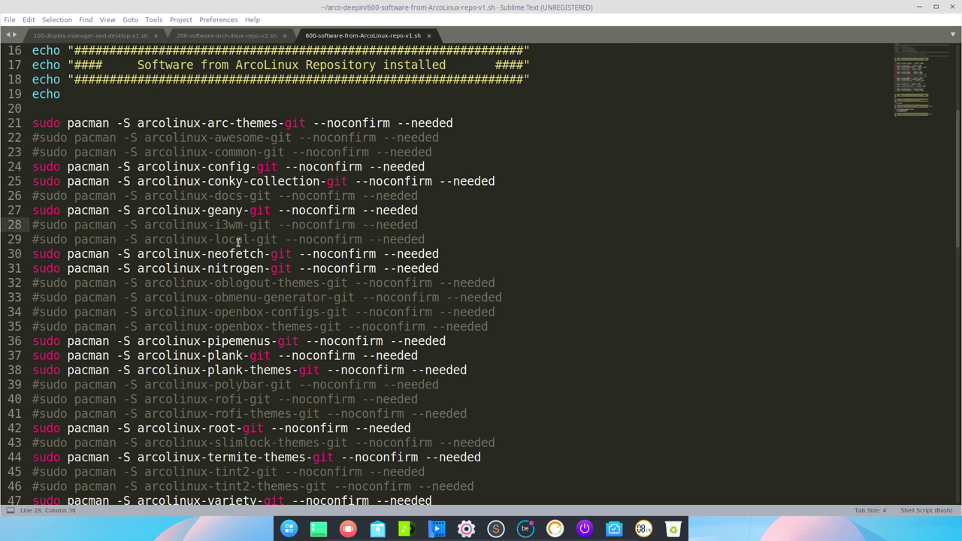
left_click(236, 240)
left_click(241, 281)
left_click_drag(208, 282, 275, 325)
scroll(263, 344, "down", 5)
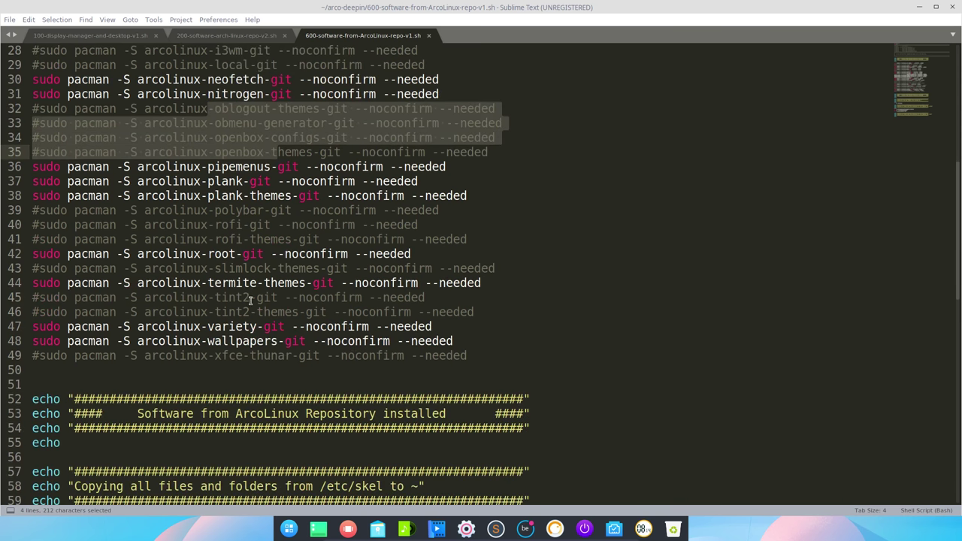
left_click(227, 167)
left_click(227, 181)
left_click(241, 224)
left_click(243, 254)
left_click(240, 268)
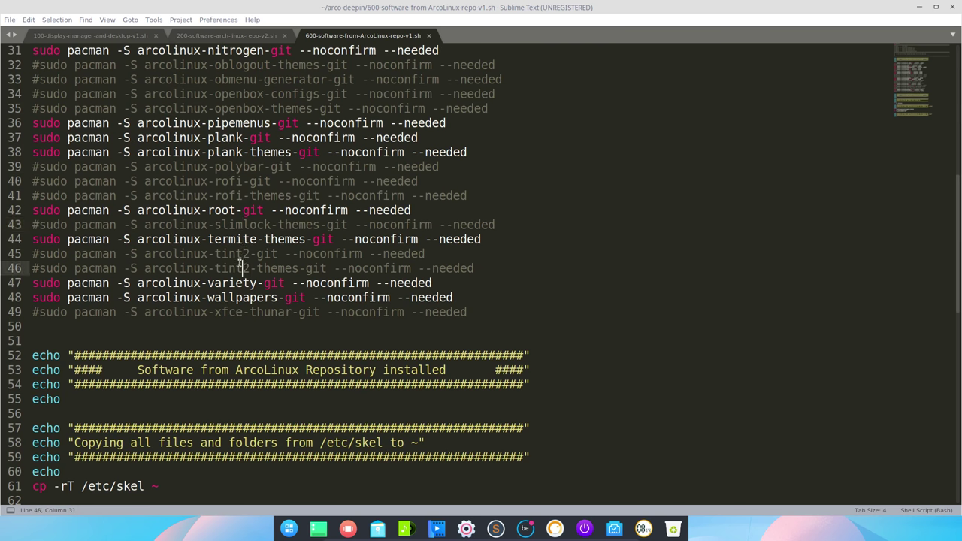
left_click_drag(245, 312, 262, 323)
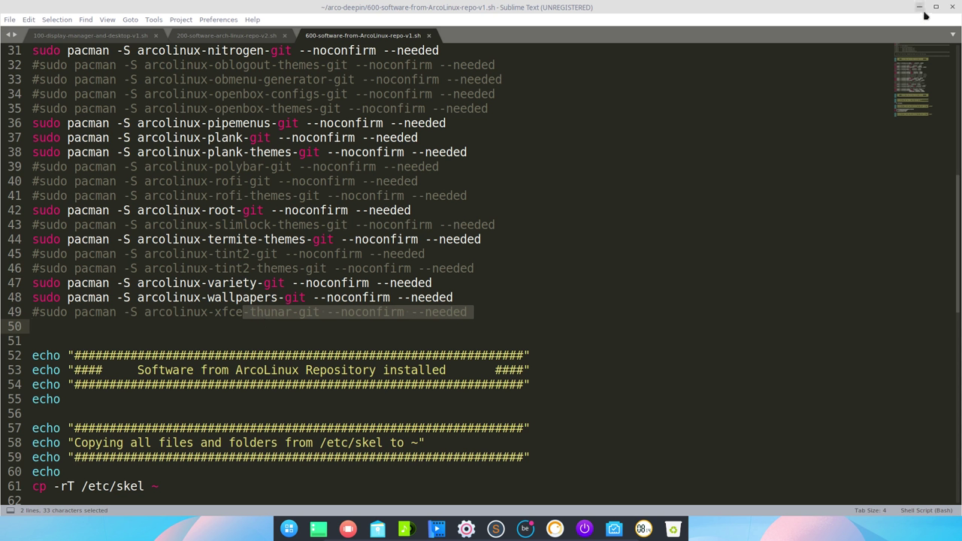
left_click(953, 8)
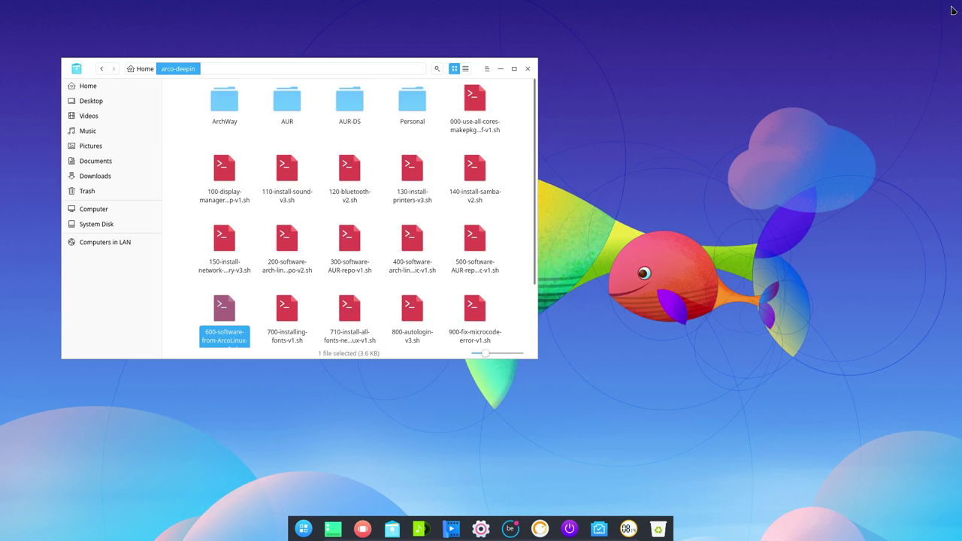
Step: Run ./600-software-from-ArcoLinux-repo-v1.sh with sudo from a terminal in arco-deepin, then start the pacman.conf edit command
right_click(247, 297)
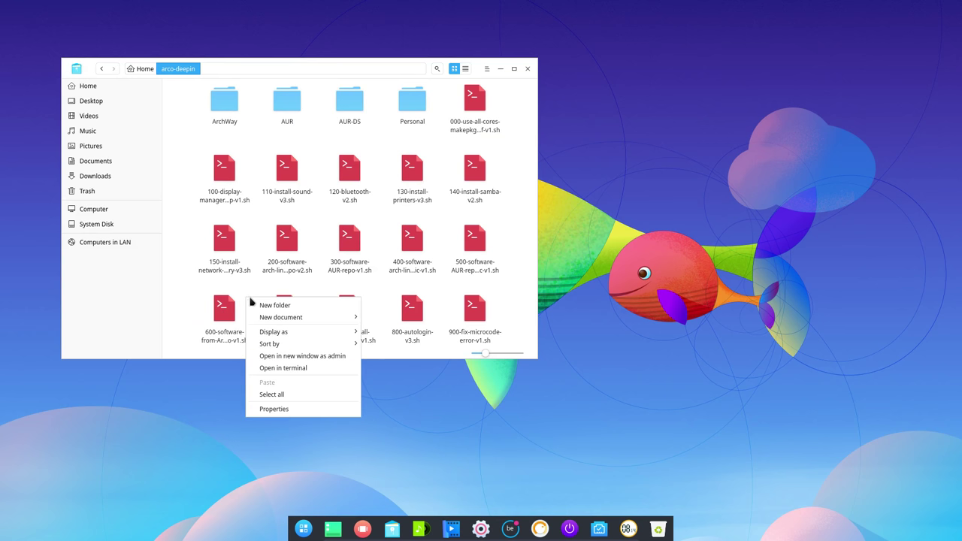
left_click(304, 368)
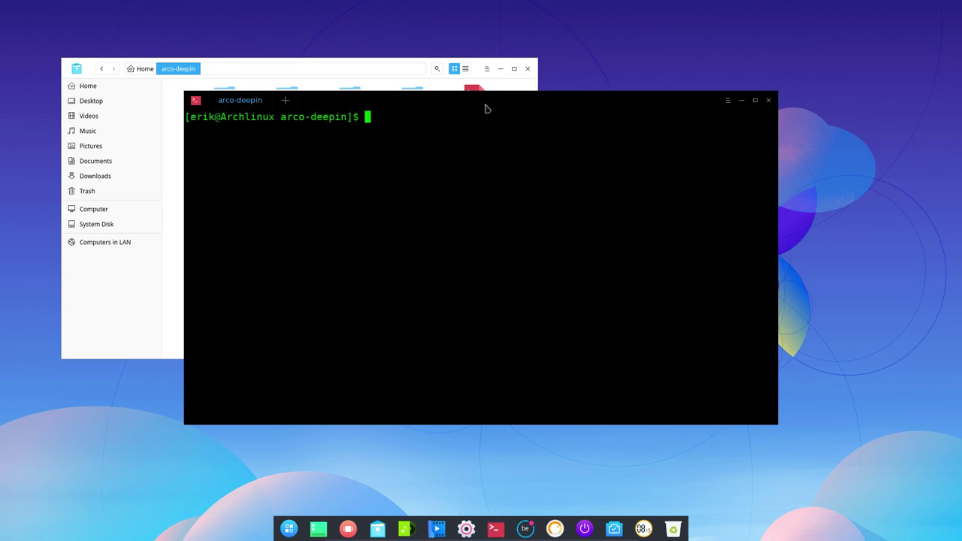
left_click_drag(491, 105, 619, 170)
type("./6")
key("Tab")
key("Return")
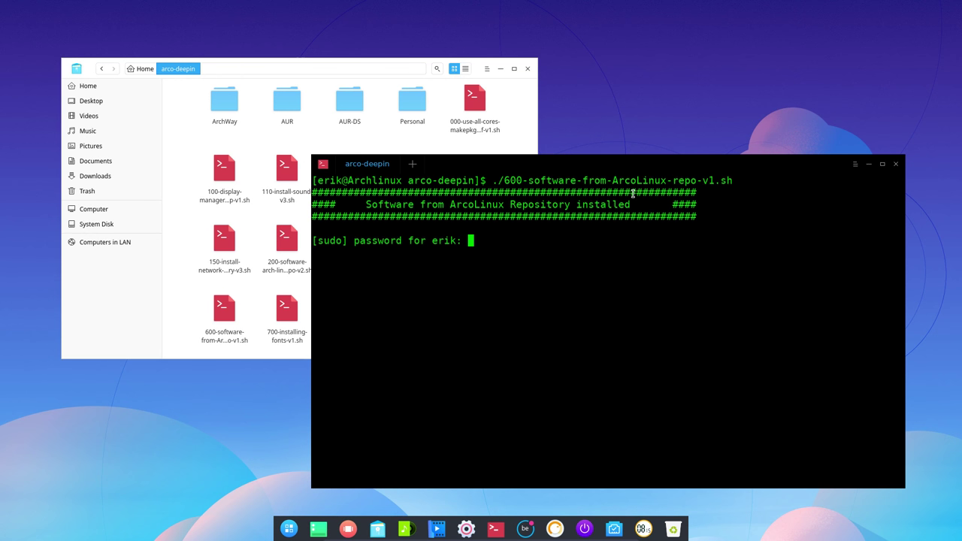
key("Return")
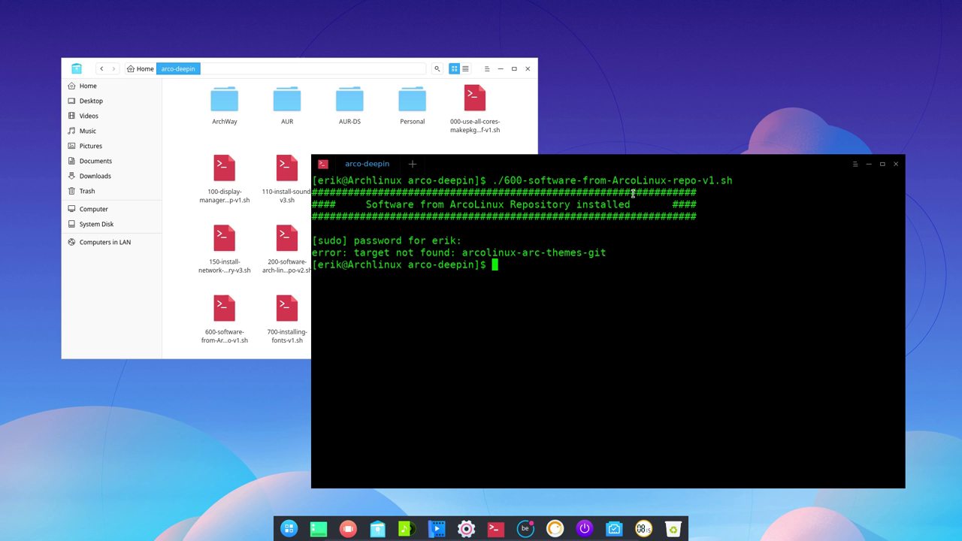
type("no")
type("no /etc/")
type("pacman.")
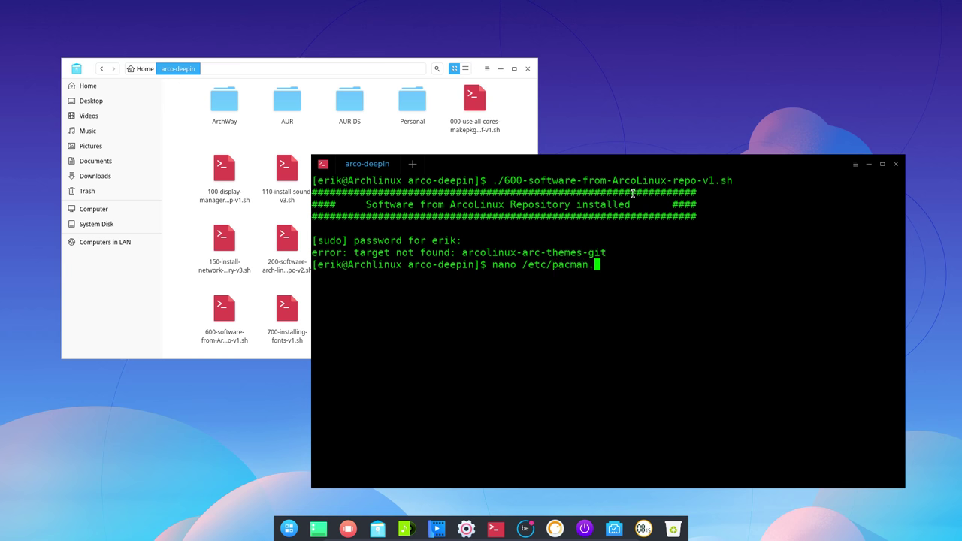
type("conf")
Step: Open /etc/pacman.conf in nano and inspect the multilib and commented-out custom repository sections at its end
key("Return")
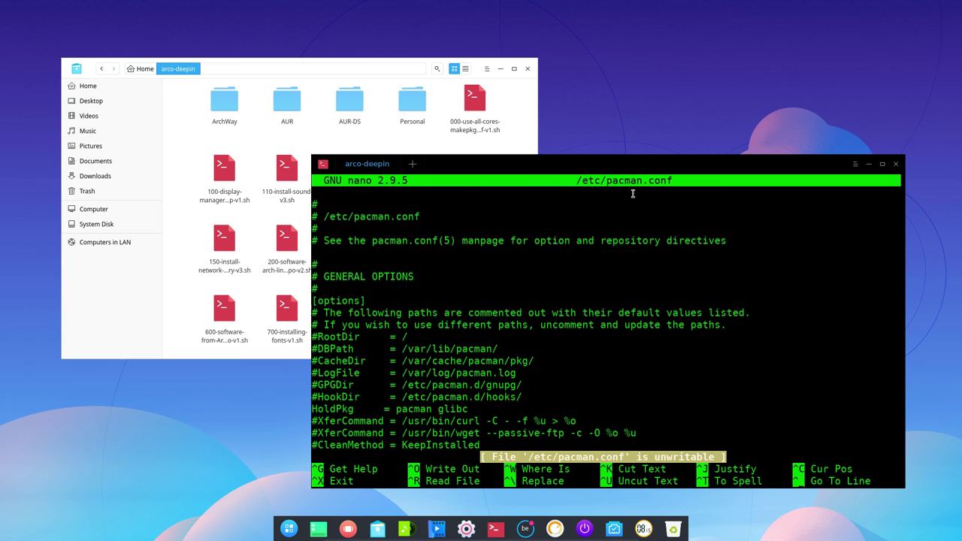
key("Page_Down")
key("Page_Down")
key("Page_Down")
key("Page_Down")
key("Page_Down")
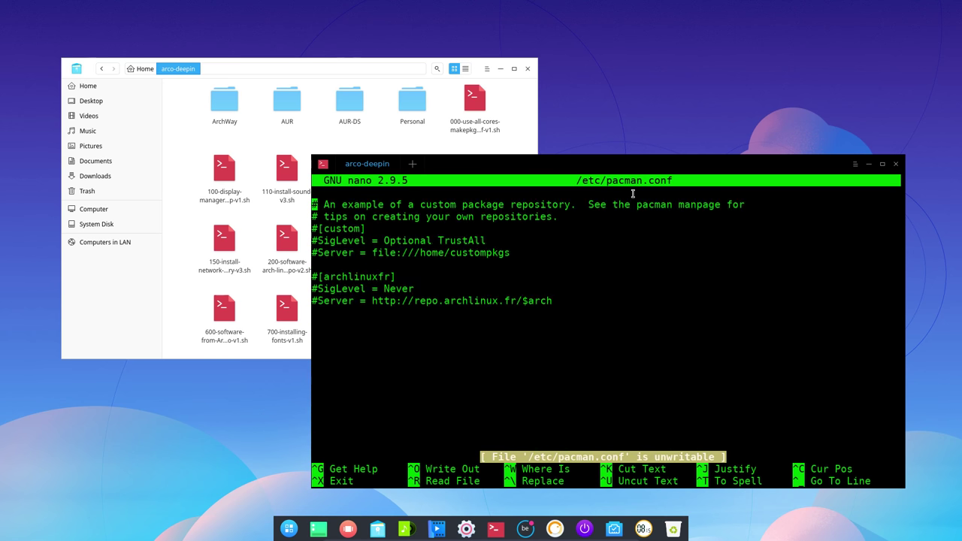
key("Page_Down")
key("Up")
key("Up")
key("Up")
key("Up")
key("Down")
key("Down")
key("Up")
key("Down")
key("Down")
key("Up")
key("Up")
key("Up")
key("Up")
key("Up")
key("Up")
key("Up")
key("Up")
key("Up")
key("Up")
key("Up")
key("Up")
key("Up")
key("Up")
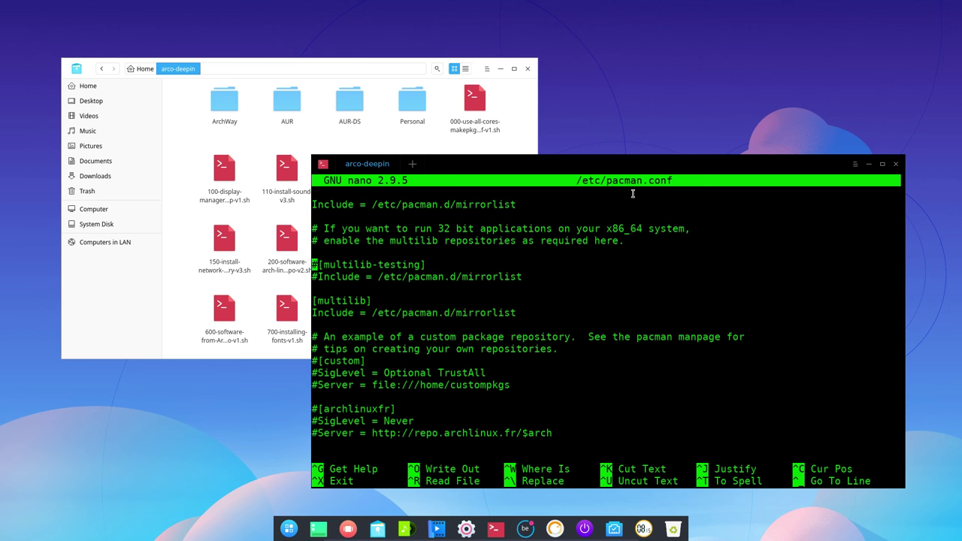
key("Up")
key("Up")
key("Up")
key("Up")
key("Up")
key("Down")
key("Down")
key("Down")
key("Down")
key("Down")
key("Down")
key("Down")
key("Down")
key("Down")
key("Down")
key("Down")
key("Down")
key("Down")
key("Down")
key("Down")
key("Down")
key("Down")
key("Down")
key("Down")
key("Down")
left_click_drag(644, 164, 697, 162)
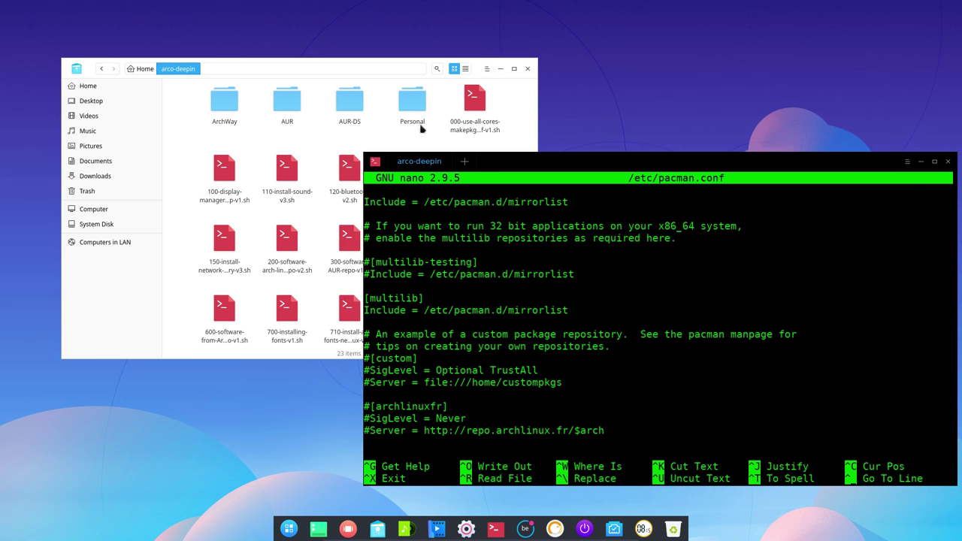
Step: Open the ArchWay folder and select its 10-trust-key-v1.sh and 20-add-arcolinux-repo scripts
left_click(233, 100)
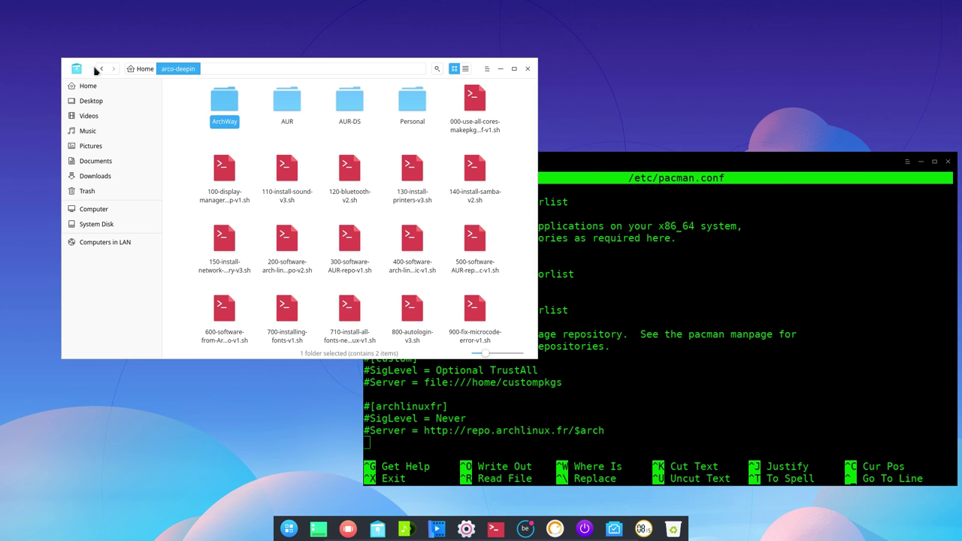
left_click_drag(96, 70, 62, 96)
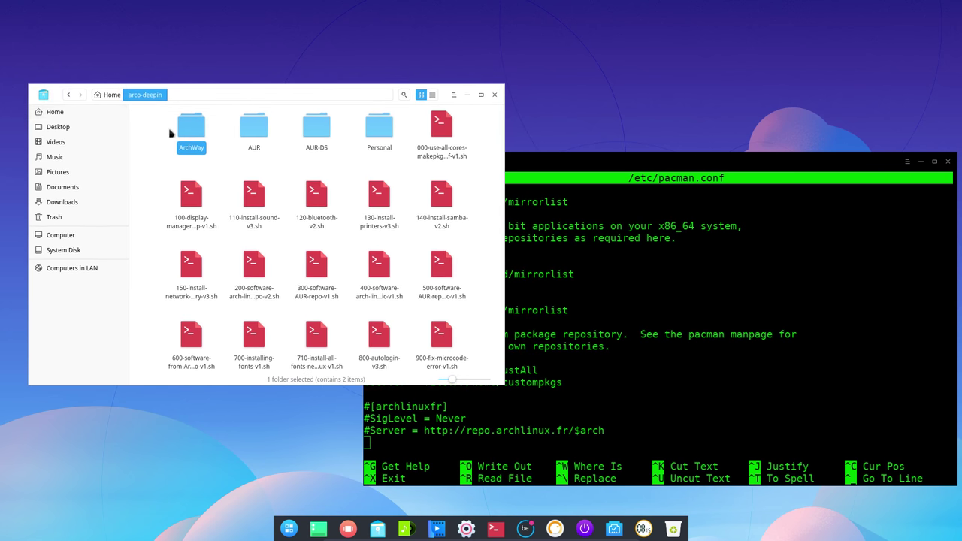
double_click(197, 133)
left_click(191, 141)
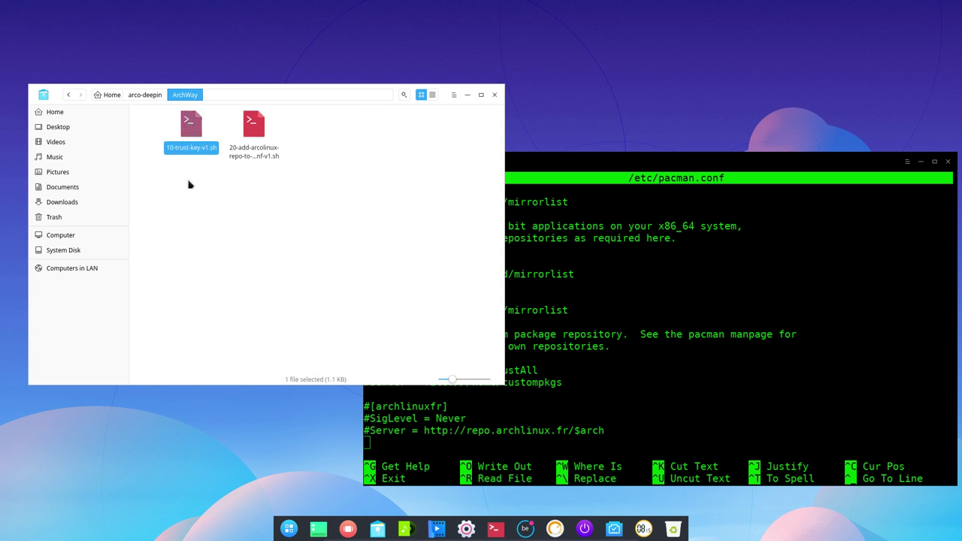
left_click(241, 187)
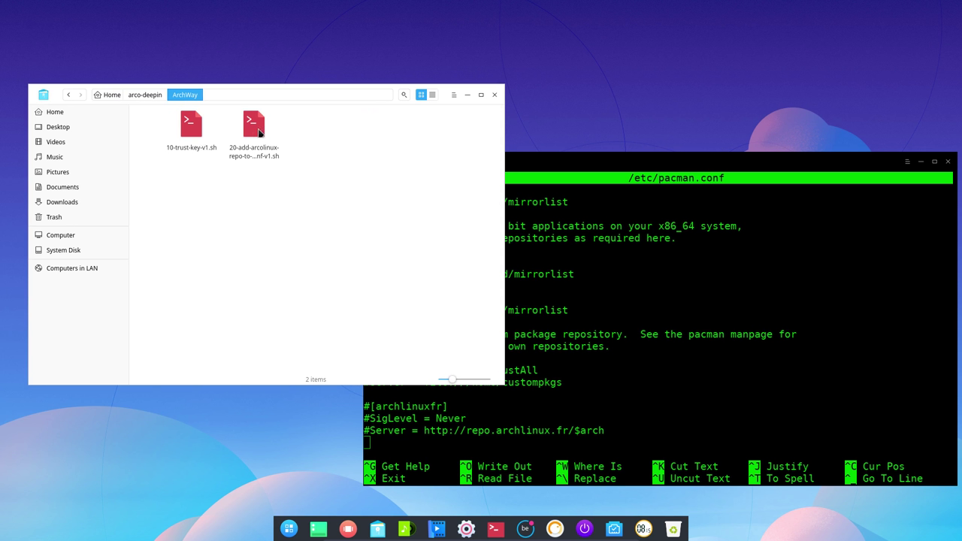
left_click(258, 154)
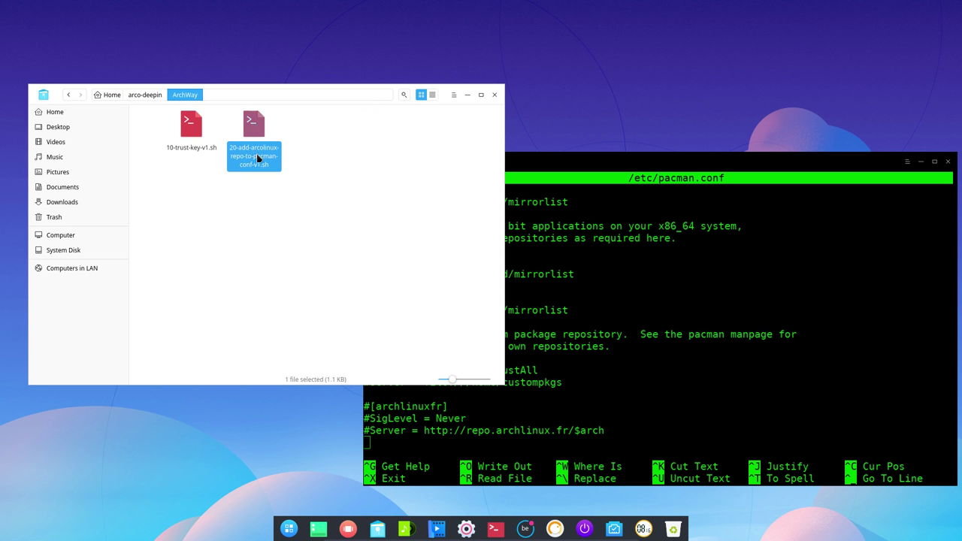
right_click(245, 200)
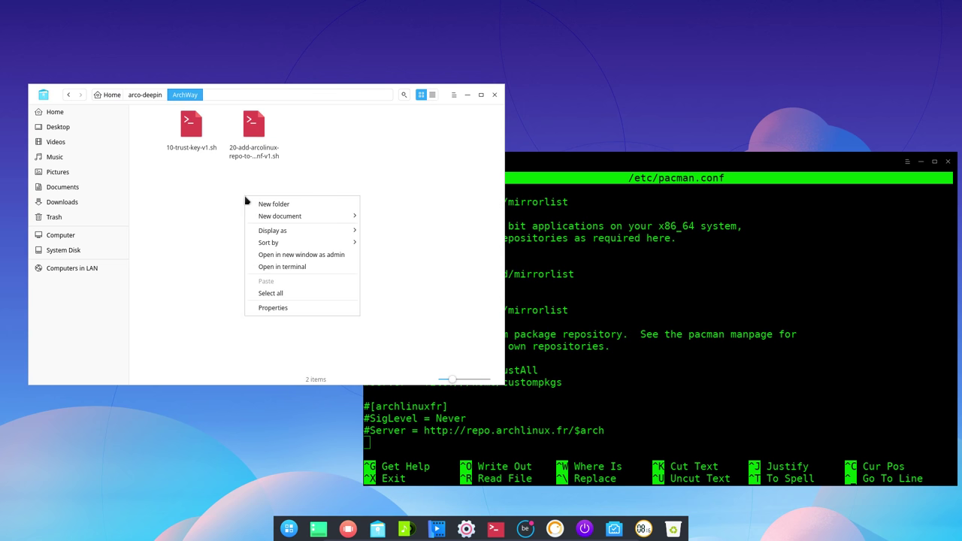
Step: Open a terminal in ArchWay and run ./10-trust-key-v1.sh to trust the signing key
left_click(315, 267)
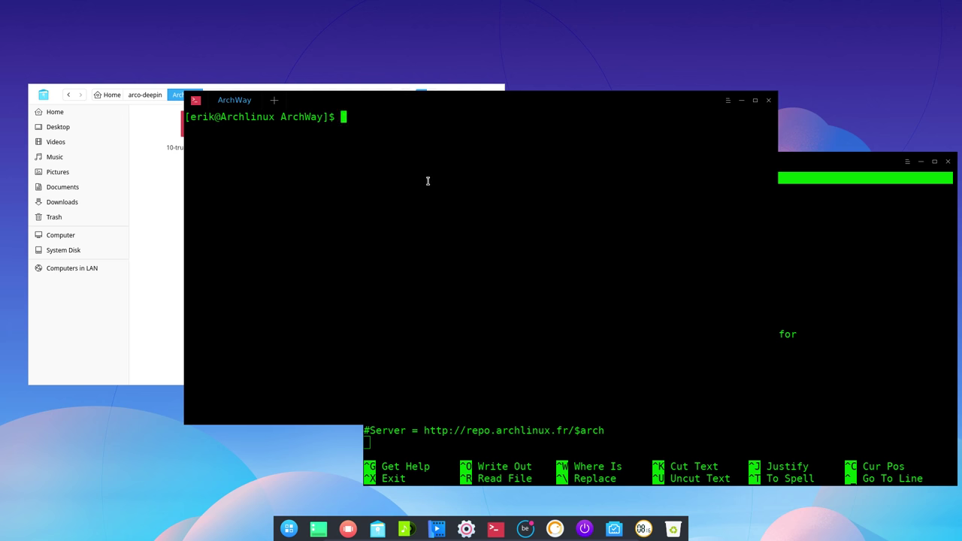
type("./1")
key("Tab")
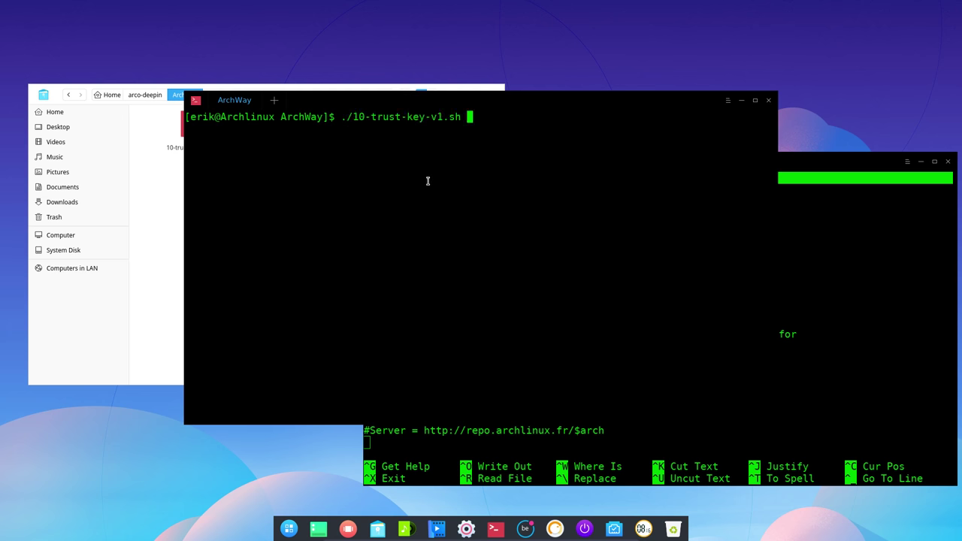
key("Return")
key("Return")
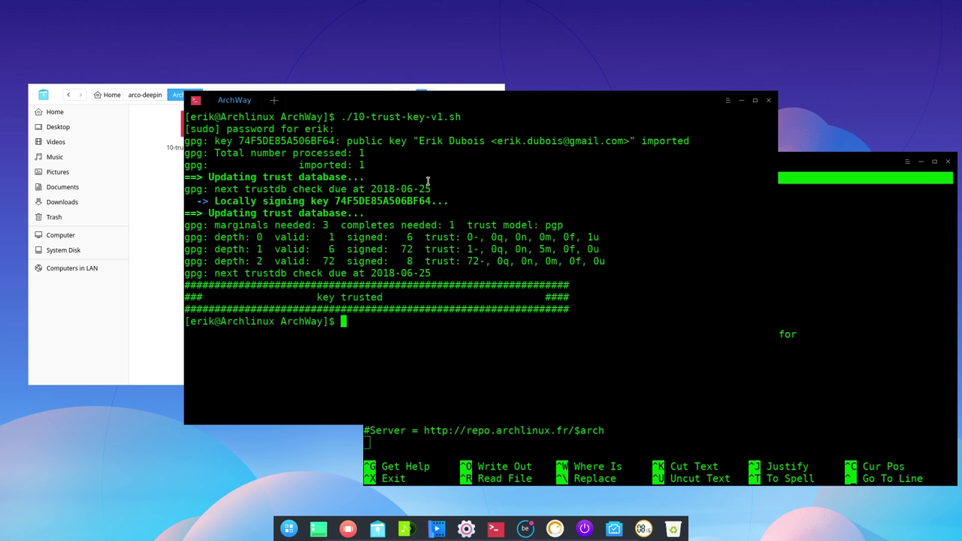
Step: Run ./20-add-arcolinux-repo-to-pacman-conf-v1.sh and select the added arcolinux repo lines in its output
type("./2")
key("Tab")
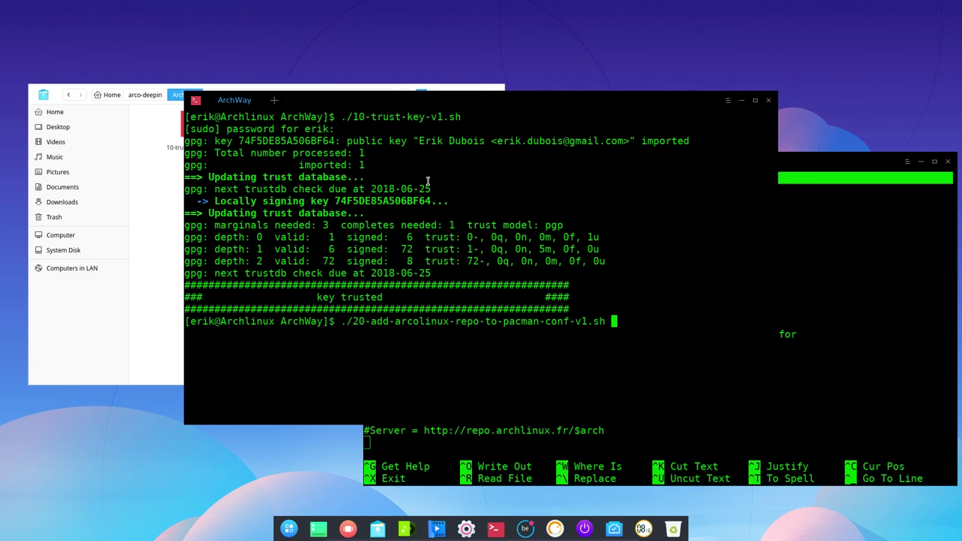
key("Return")
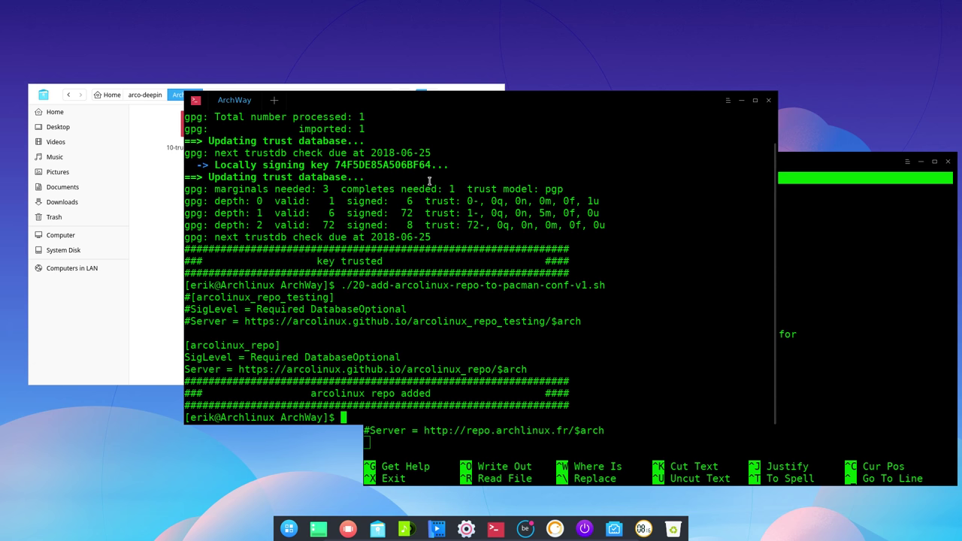
left_click_drag(535, 369, 183, 297)
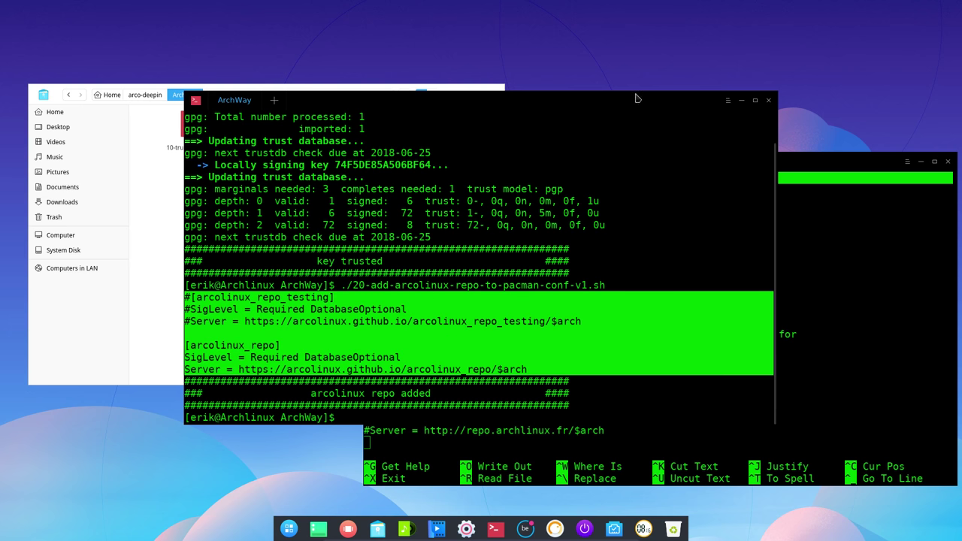
Step: Reopen /etc/pacman.conf in nano and review the new arcolinux_repo_testing and arcolinux_repo sections at its end
left_click_drag(725, 100, 612, 60)
left_click(717, 419)
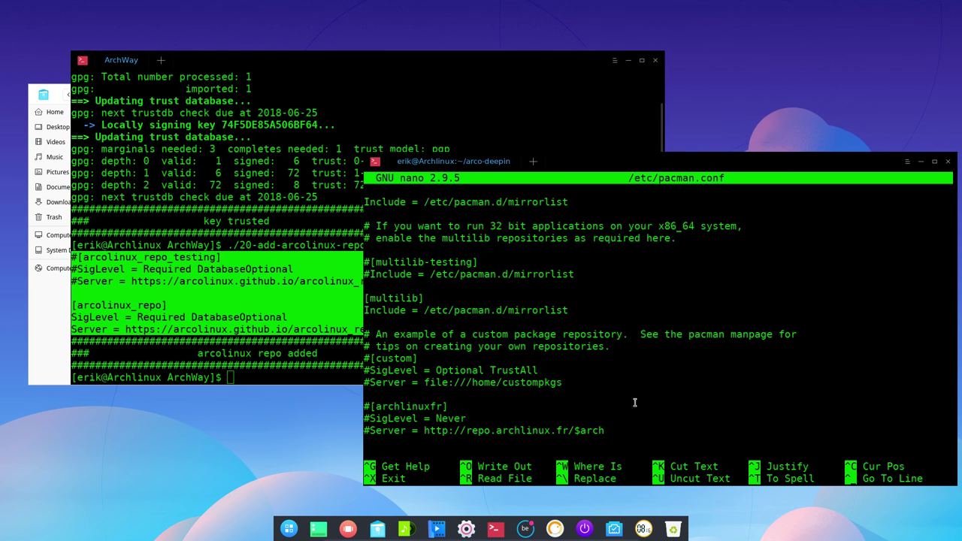
key("ctrl+x")
key("Up")
key("Return")
key("Page_Down")
key("Page_Down")
key("Page_Down")
key("Page_Down")
key("Page_Down")
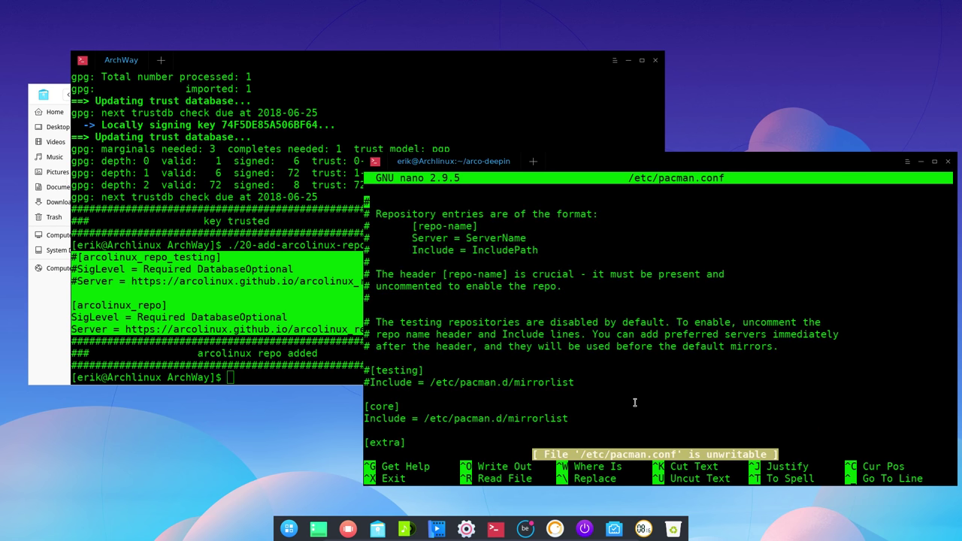
key("Up")
key("Up")
key("Up")
key("Up")
key("Up")
key("Up")
key("Up")
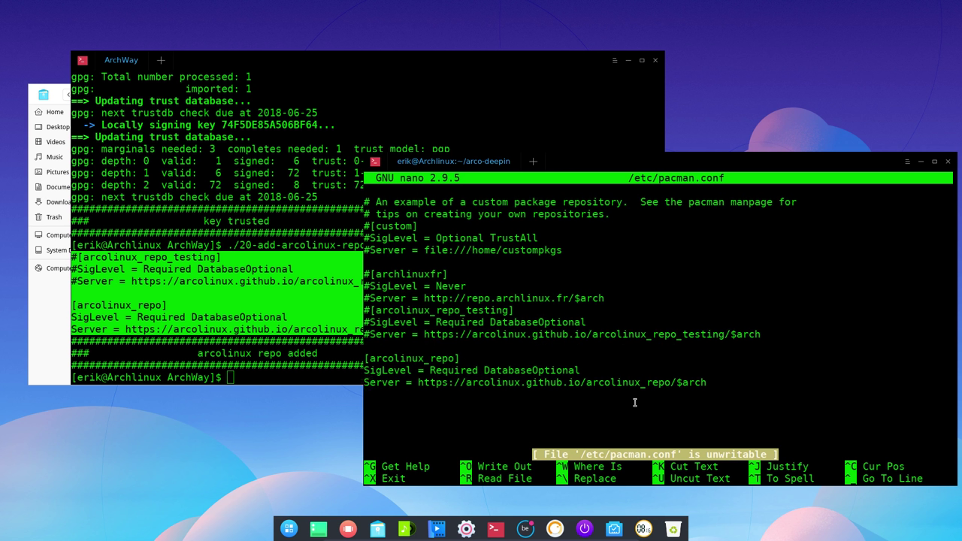
key("Up")
key("Down")
key("Down")
key("Down")
key("Down")
key("Down")
key("Down")
key("Down")
key("Up")
key("Up")
key("Up")
key("Down")
key("Down")
key("Down")
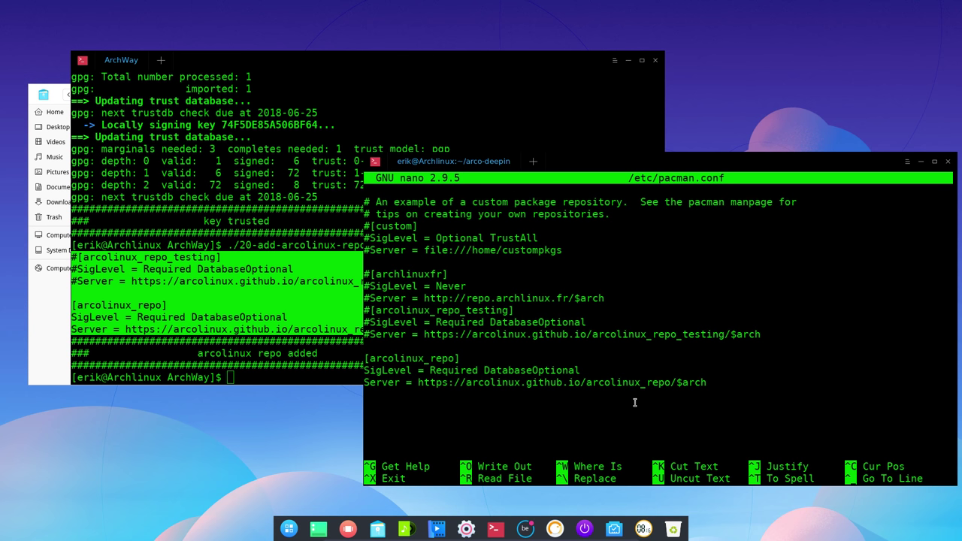
Step: Exit nano and run sudo pacman -Syyu to sync databases including arcolinux_repo
key("ctrl+x")
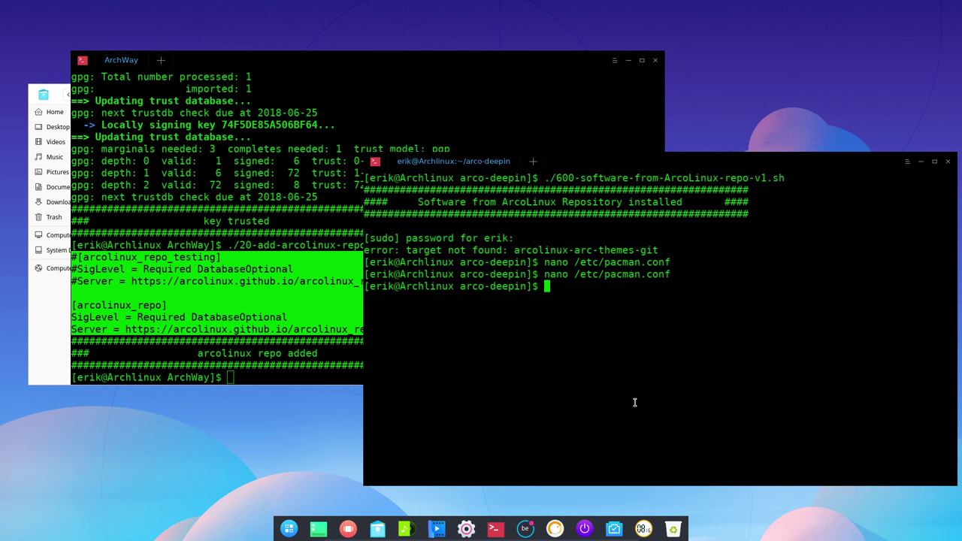
type("sudo pacman -Syyu")
key("Return")
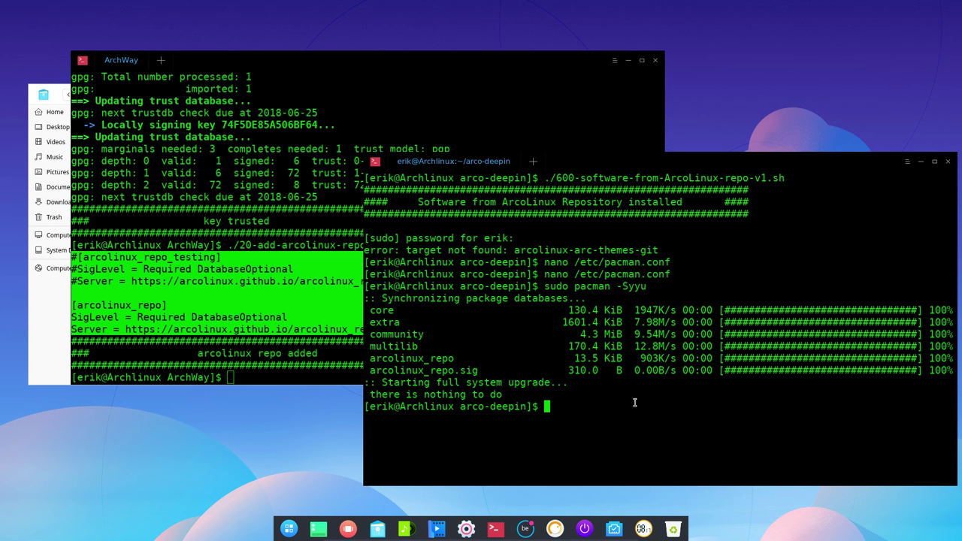
Step: Rerun ./600-software-from-ArcoLinux-repo-v1.sh to install the ArcoLinux packages through arcolinux-wallpapers-git
type("./60")
key("Tab")
key("Return")
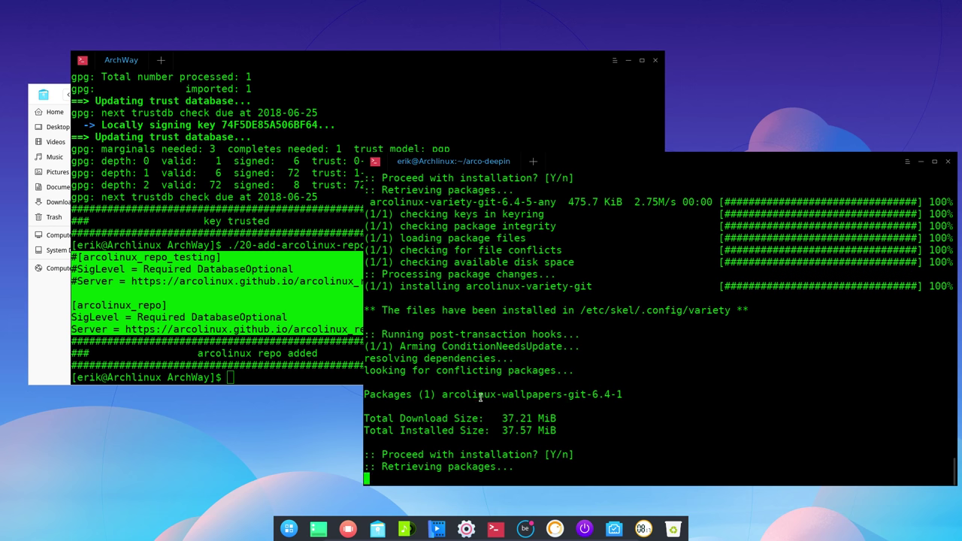
left_click_drag(480, 396, 556, 396)
left_click(581, 310)
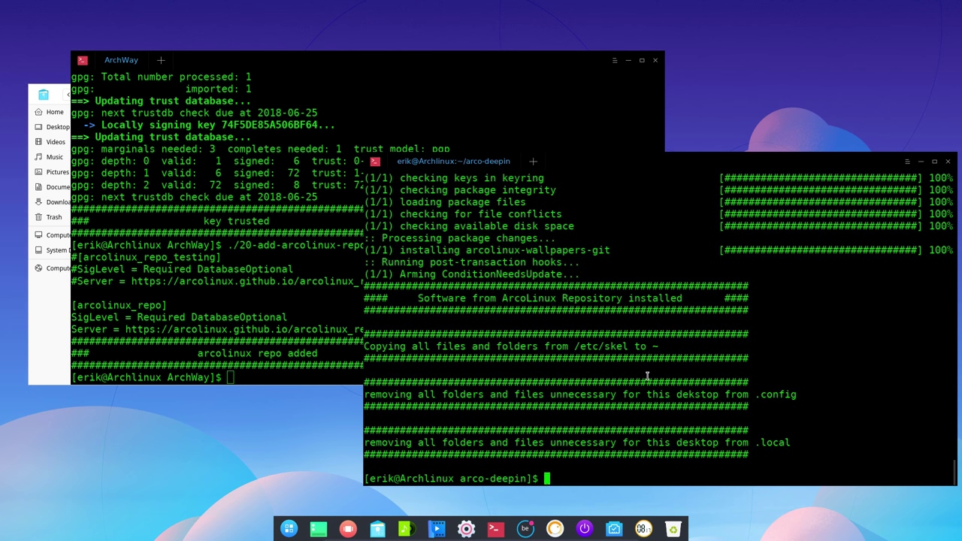
Step: Close both terminals, bookmark /etc/skel in the file manager sidebar and open it
left_click(948, 161)
left_click(656, 61)
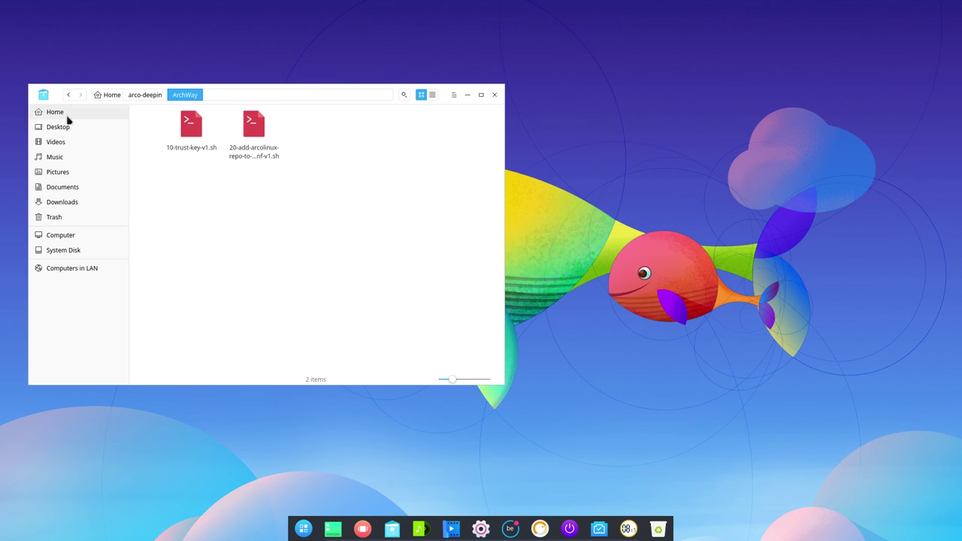
left_click(78, 252)
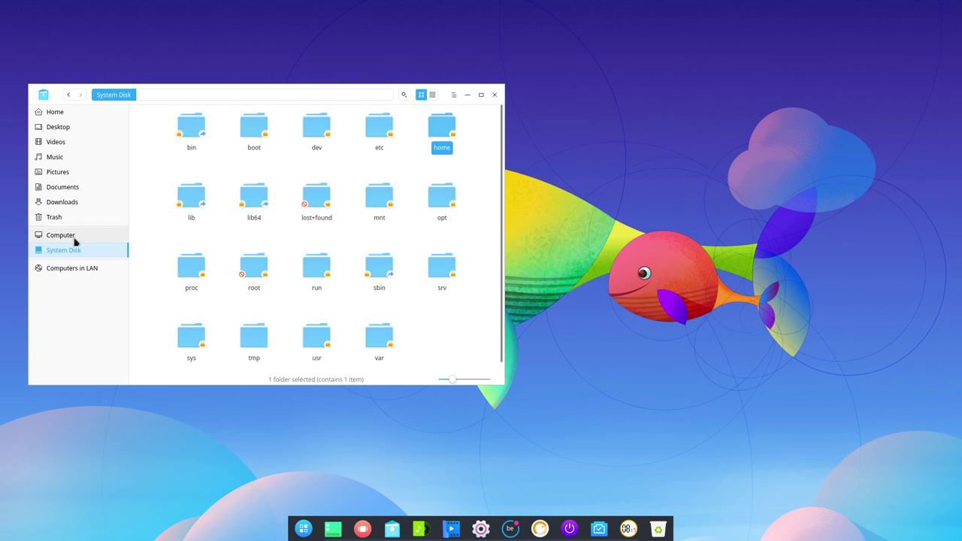
left_click(74, 238)
left_click(80, 250)
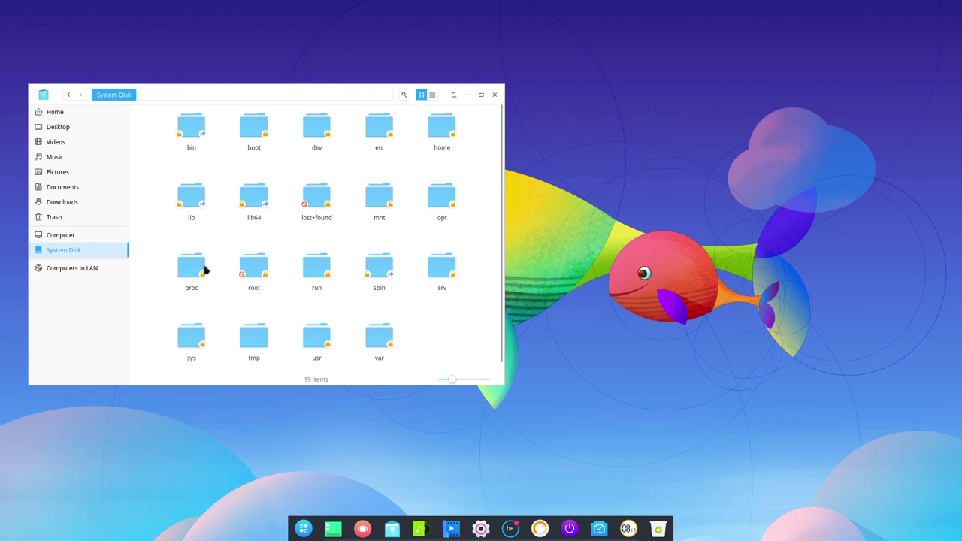
double_click(381, 129)
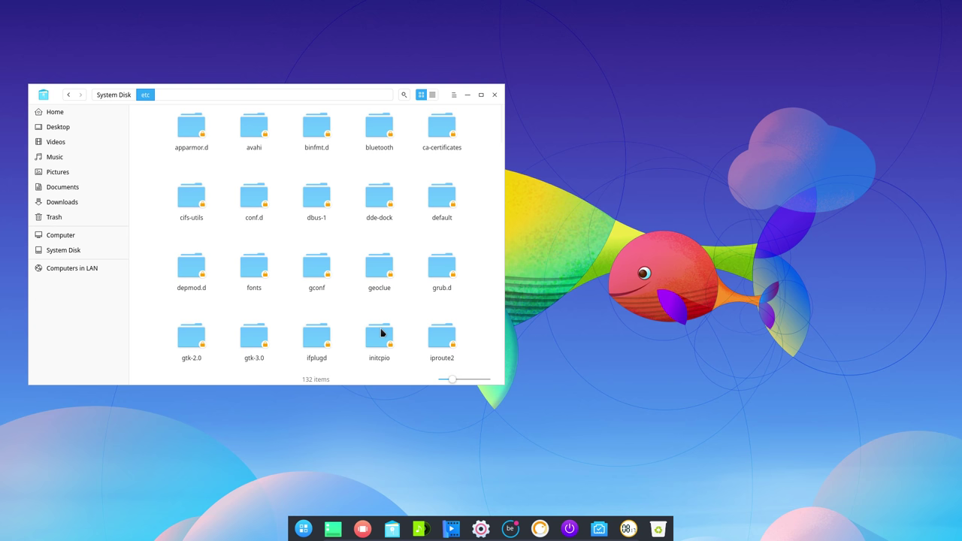
type("sk")
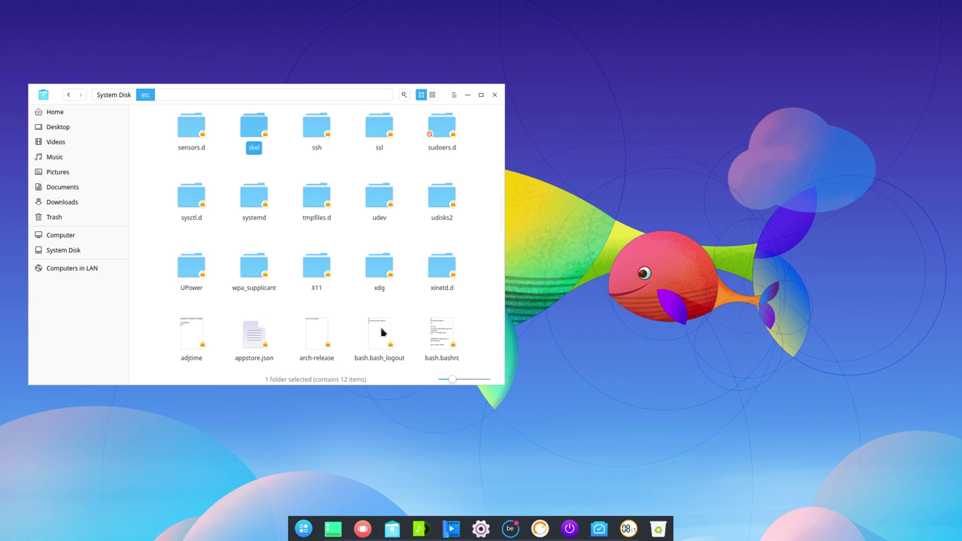
right_click(245, 121)
right_click(253, 124)
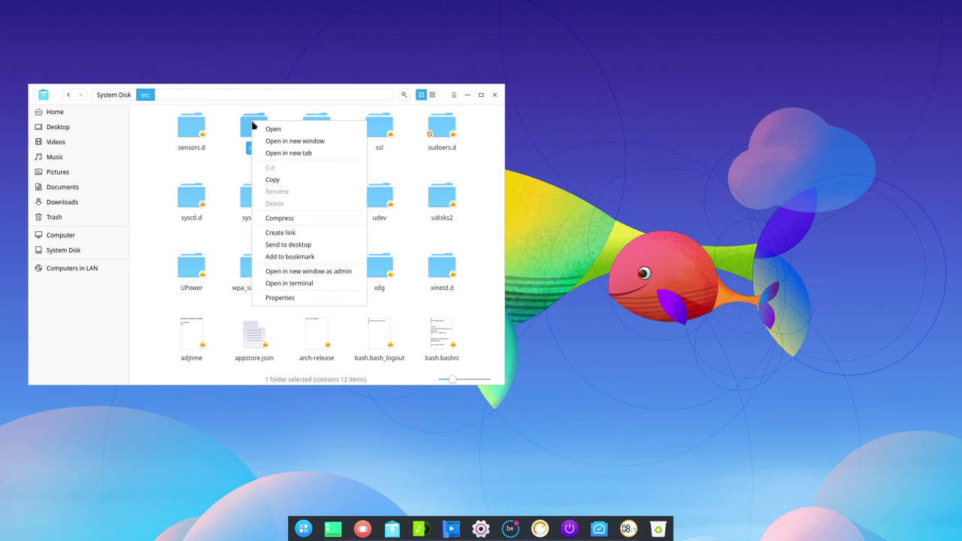
left_click(290, 257)
left_click(68, 273)
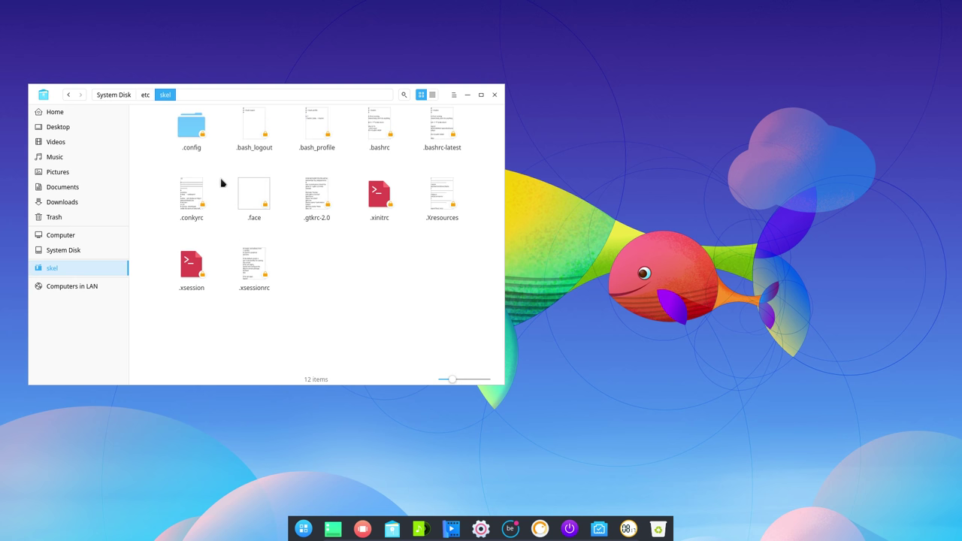
Step: Copy all of skel's contents into Home, merging the existing .config and conky folders
key("ctrl+a")
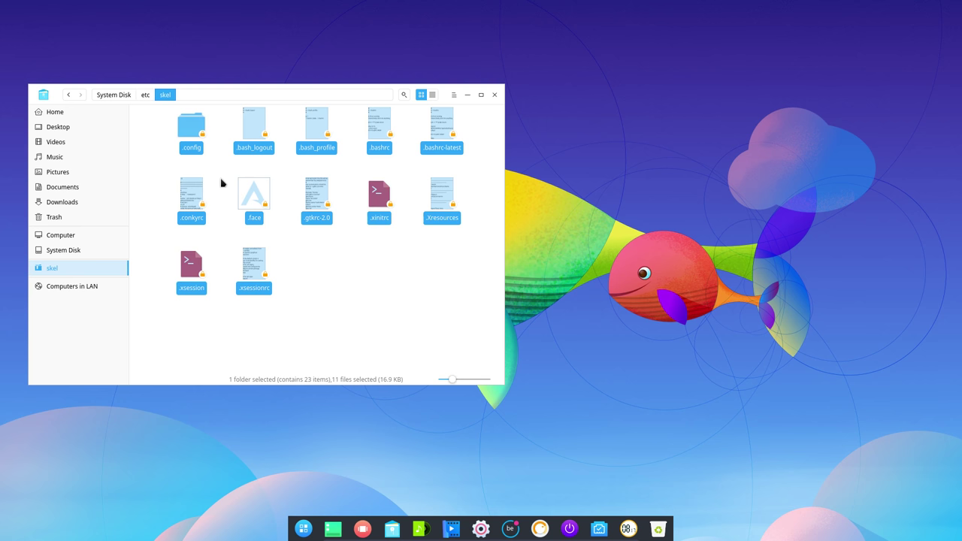
left_click(70, 118)
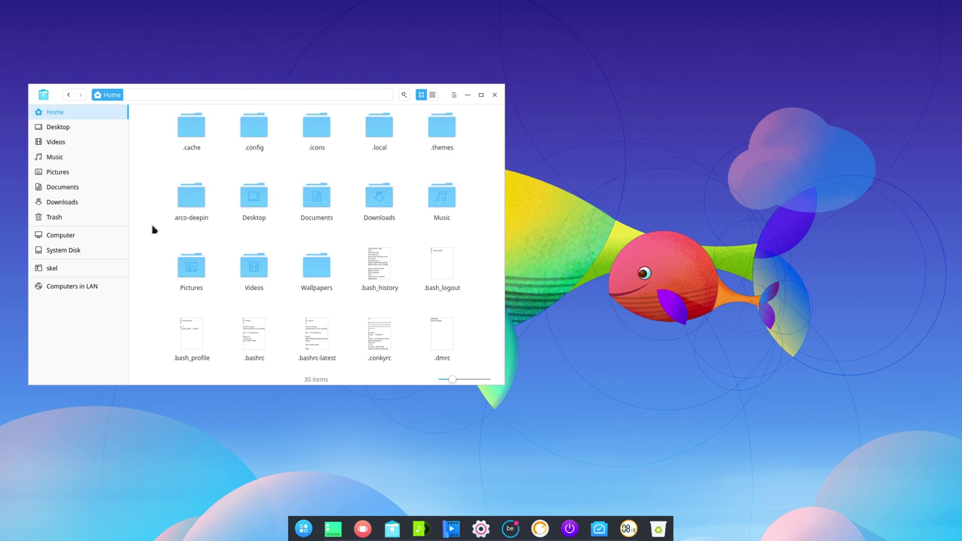
key("ctrl+v")
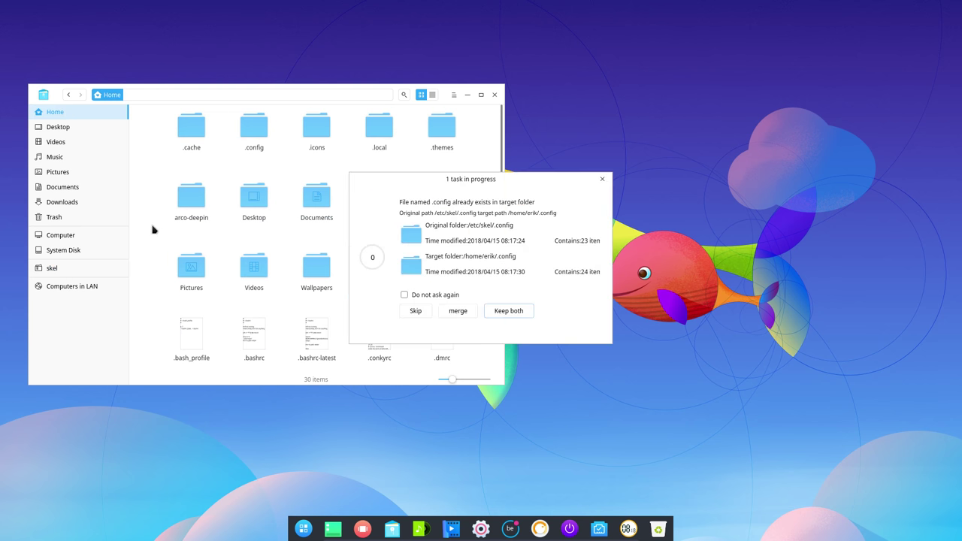
left_click(462, 315)
left_click(404, 295)
left_click(460, 312)
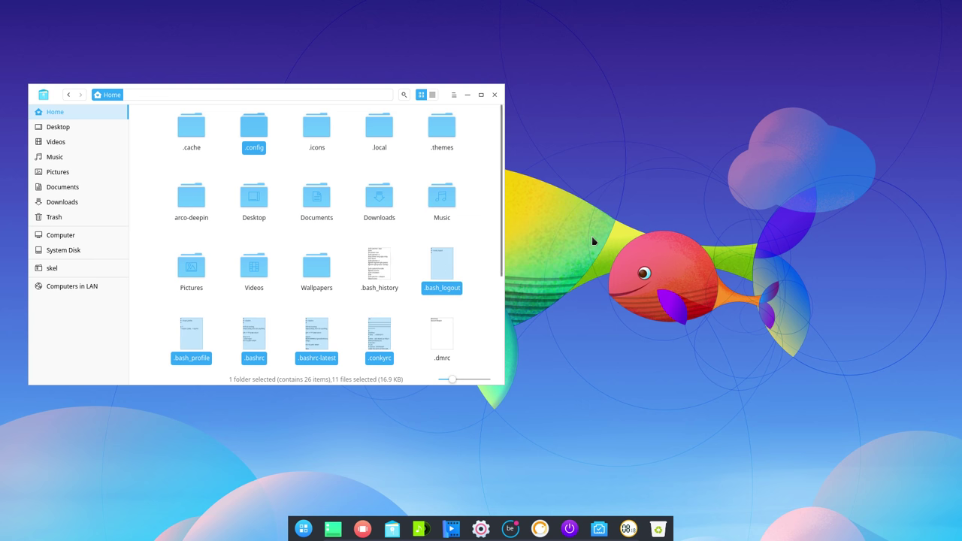
Step: In Home's .config, delete the catfish folder and browse the conky, geany, gpick, neofetch, nitrogen and plank folders
double_click(253, 124)
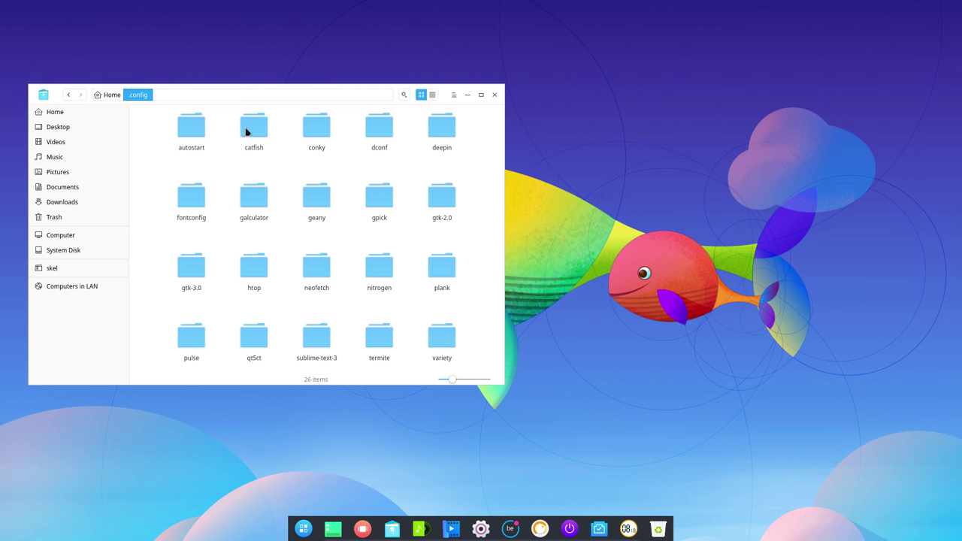
left_click(255, 130)
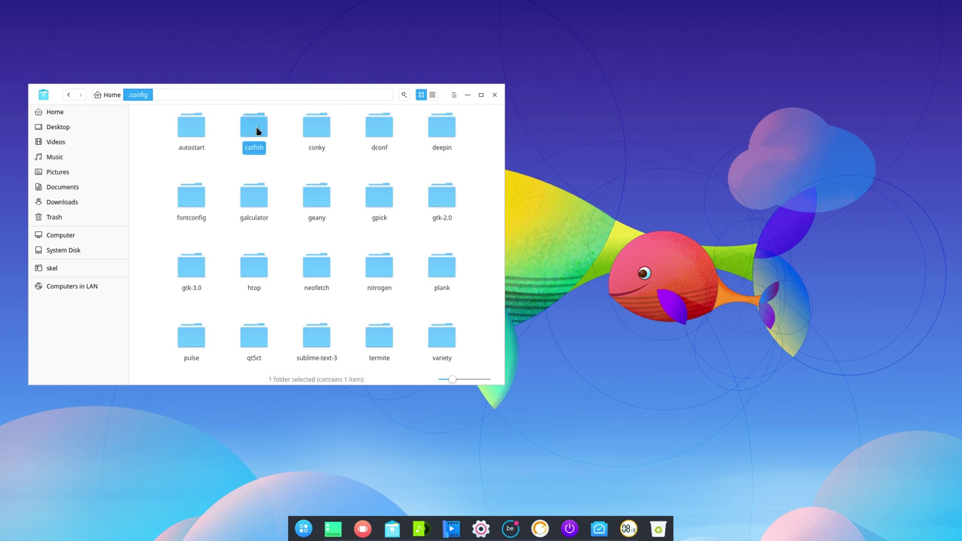
key("Delete")
left_click(256, 131)
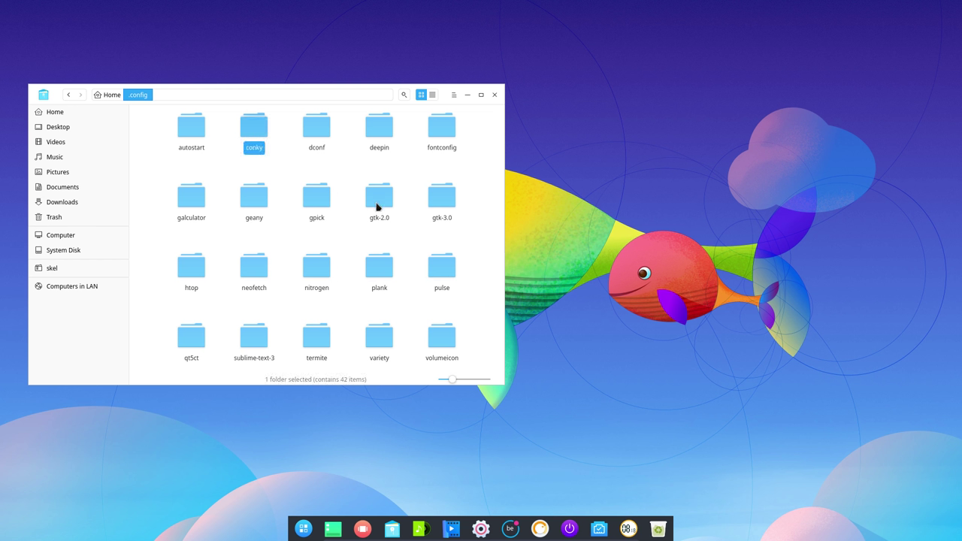
left_click(269, 204)
left_click(315, 205)
left_click(260, 269)
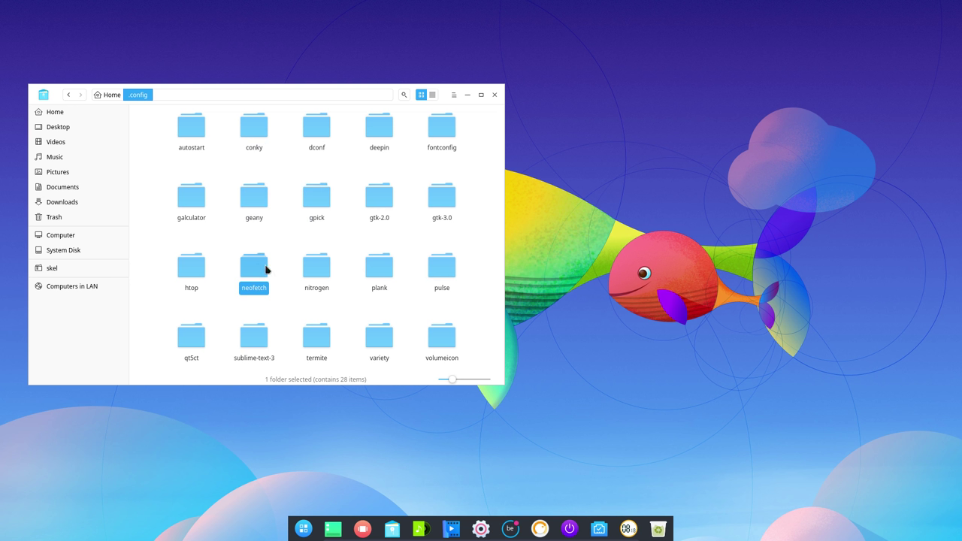
left_click(312, 271)
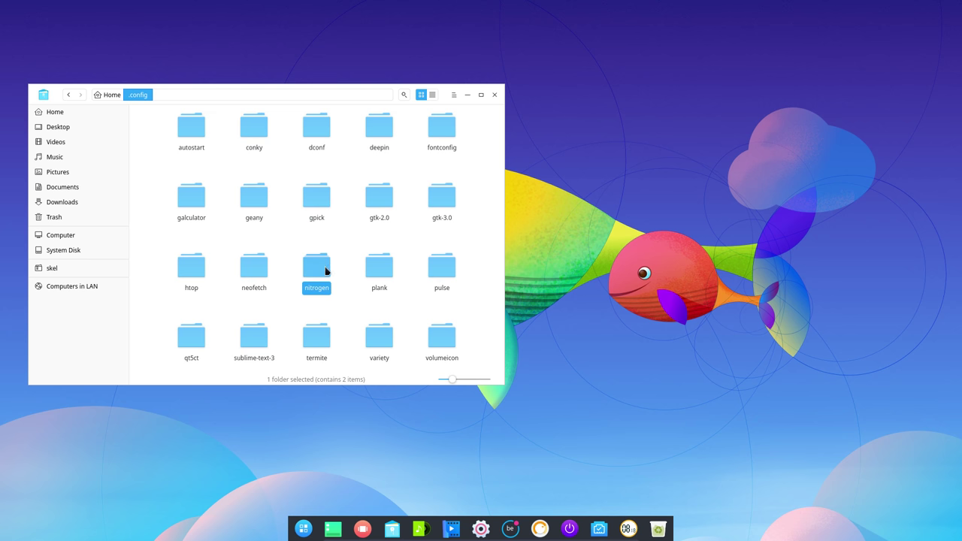
left_click(380, 271)
double_click(380, 271)
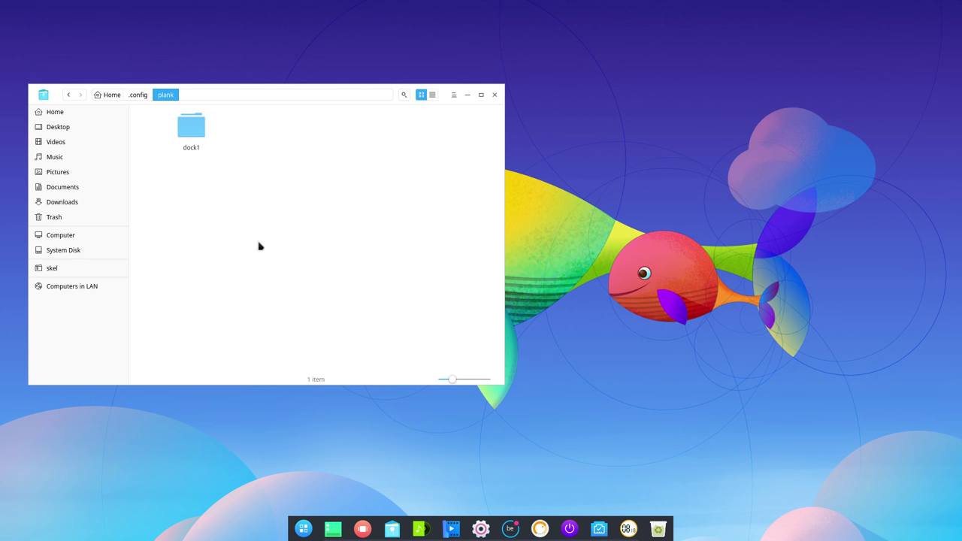
left_click(137, 96)
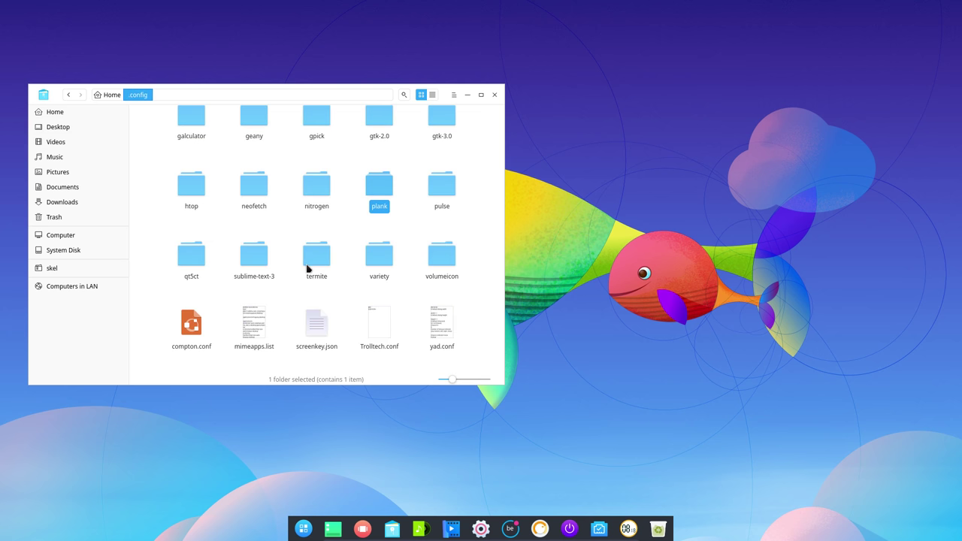
Step: Delete compton.conf, then open the termite folder and peek into its themes subfolder
left_click(199, 325)
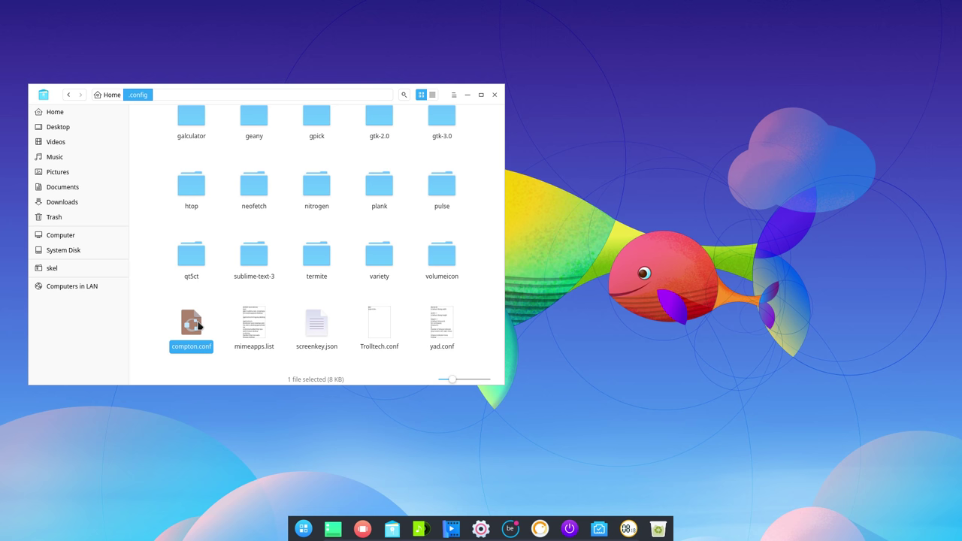
key("Delete")
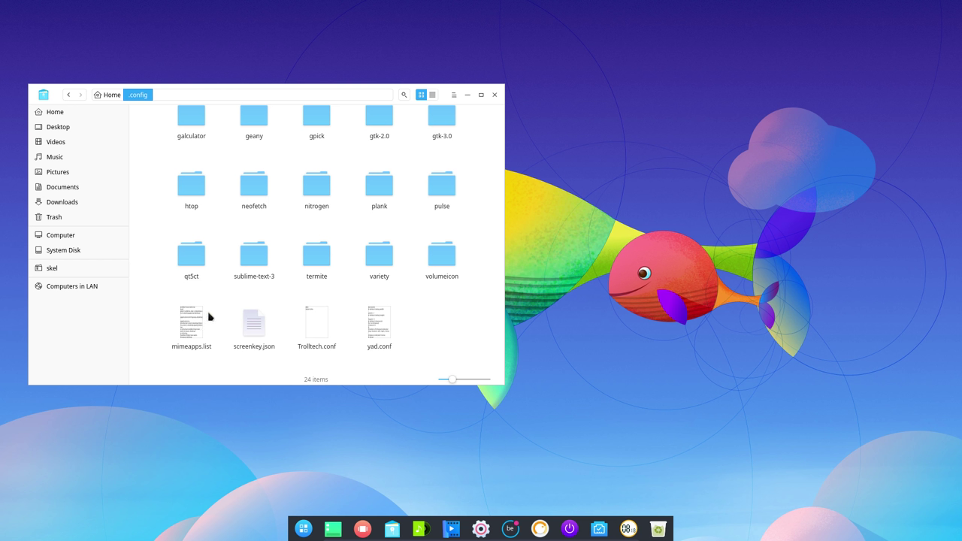
left_click(253, 263)
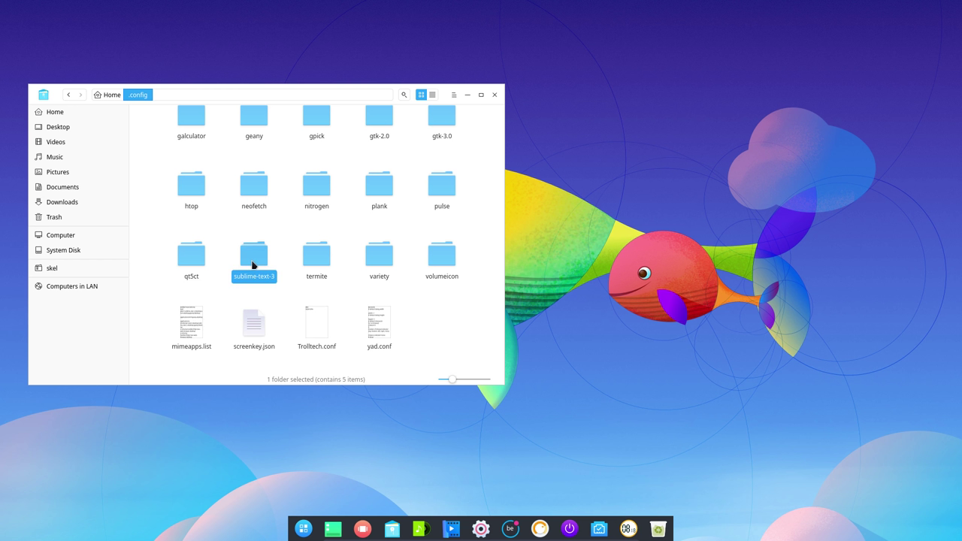
left_click(316, 263)
double_click(322, 258)
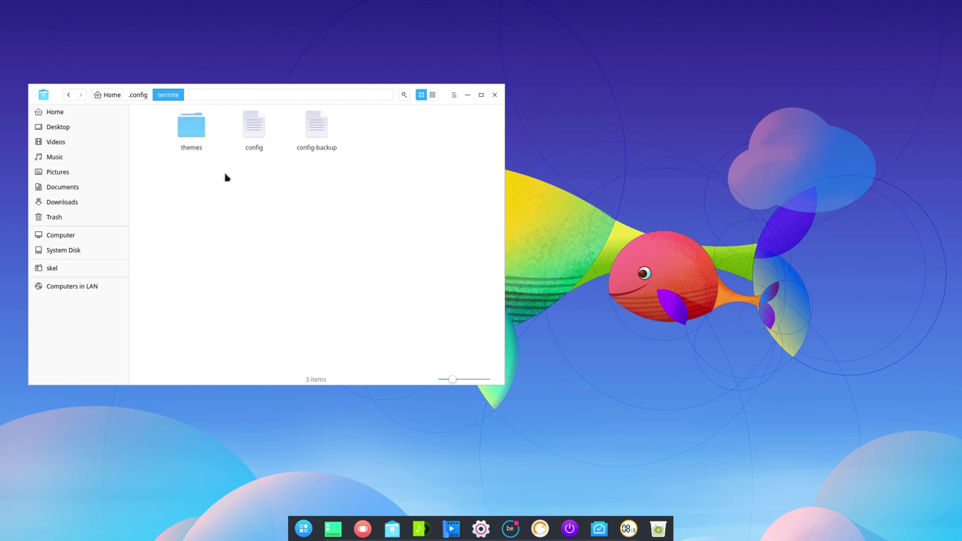
double_click(193, 135)
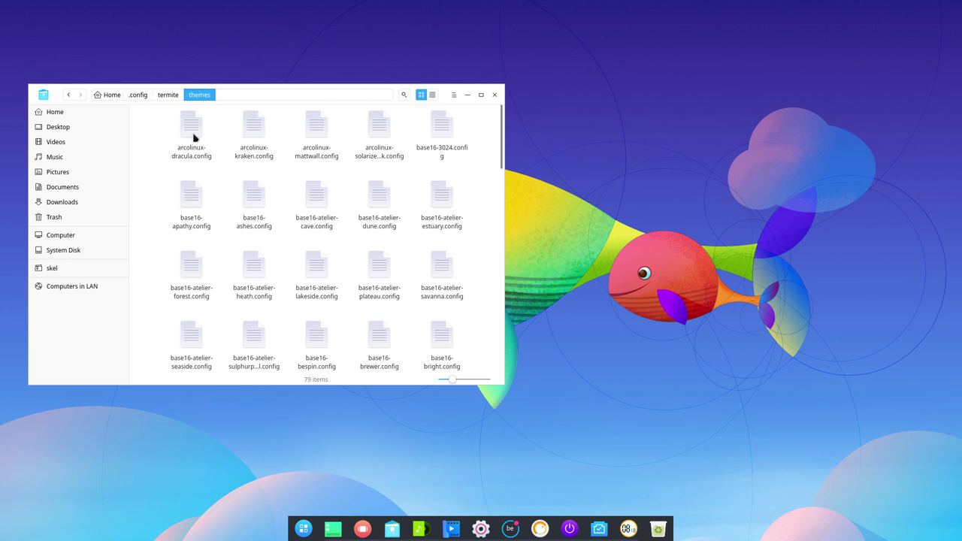
left_click(163, 96)
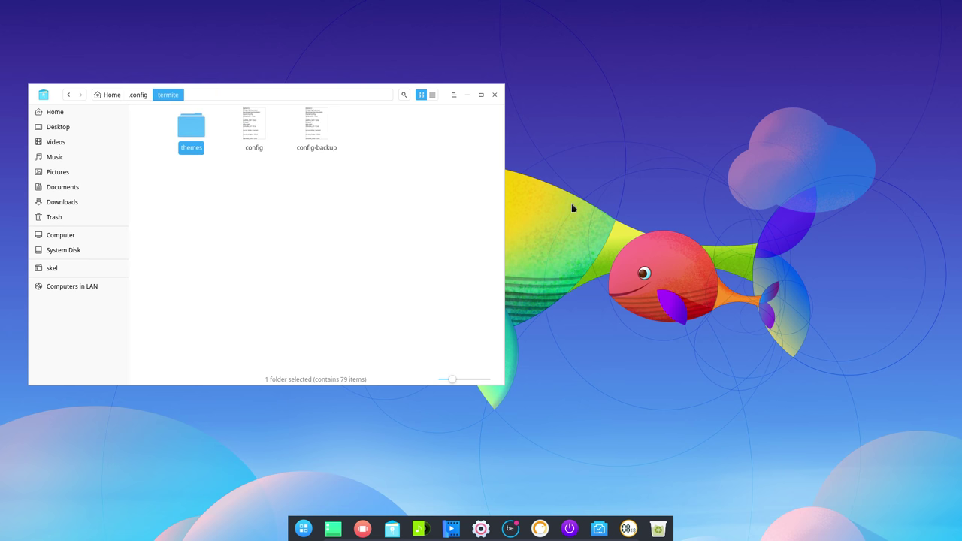
Step: Install termite 13-2 with sudo pacman -S termite in a new terminal, entering the password and confirming
key("ctrl+alt+t")
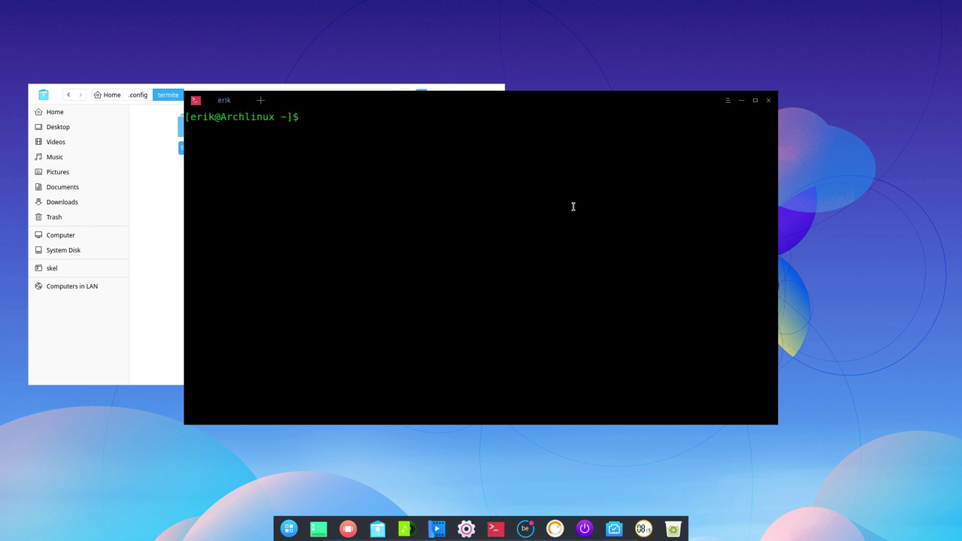
type("sudo pacman -S termite")
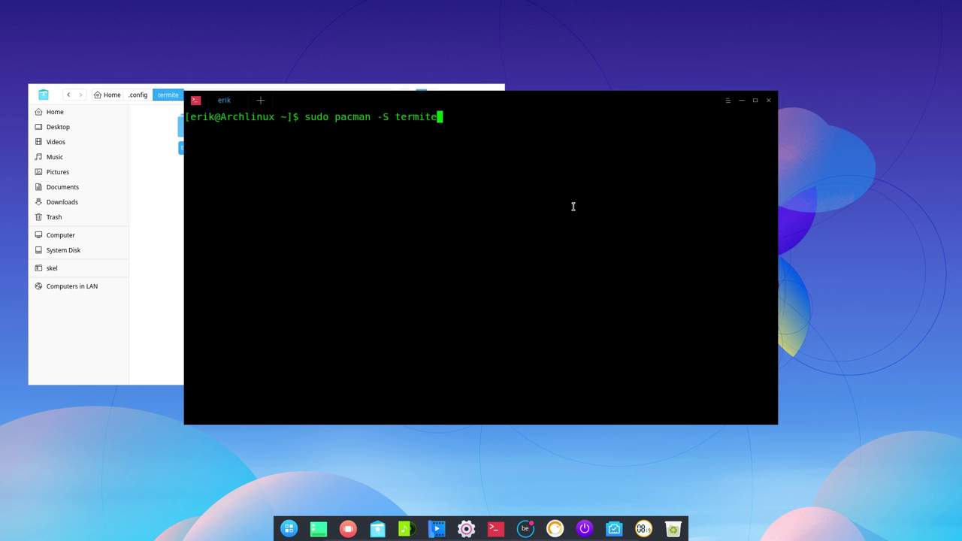
key("Return")
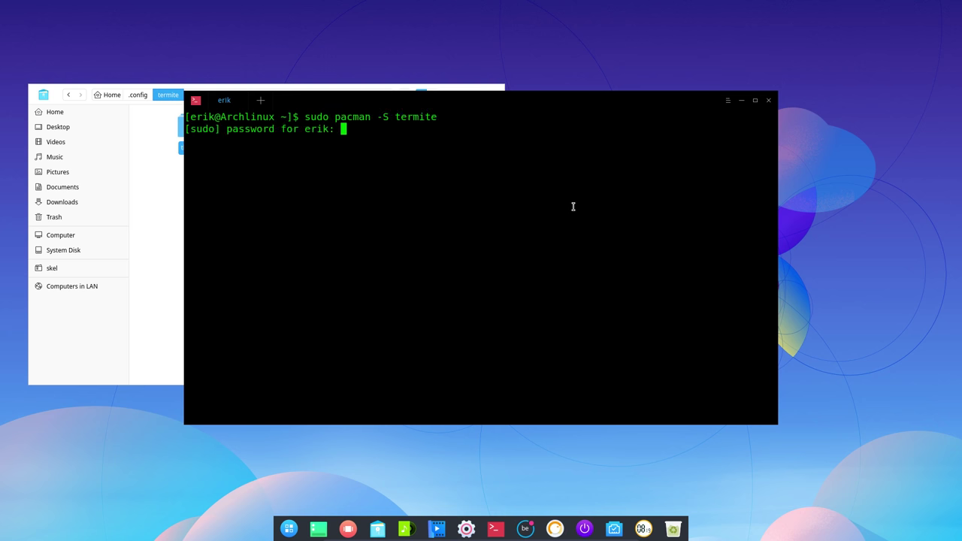
key("Return")
key("Return")
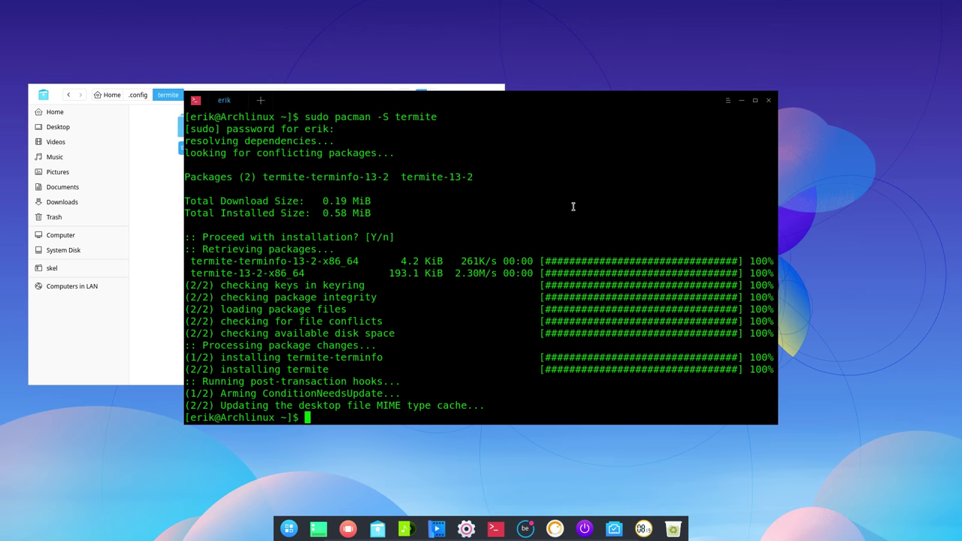
Step: Launch Termite from the application launcher and move its window toward the right
left_click(291, 531)
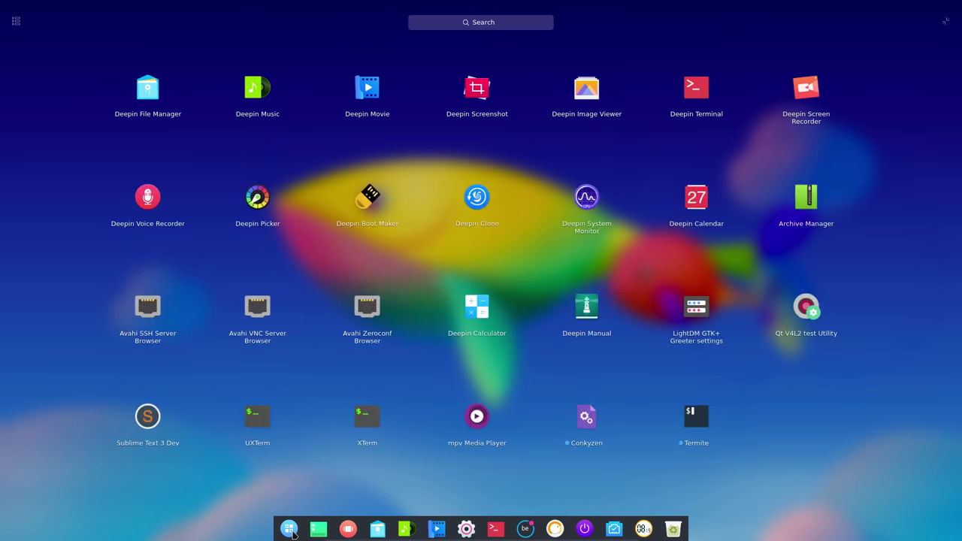
type("termite")
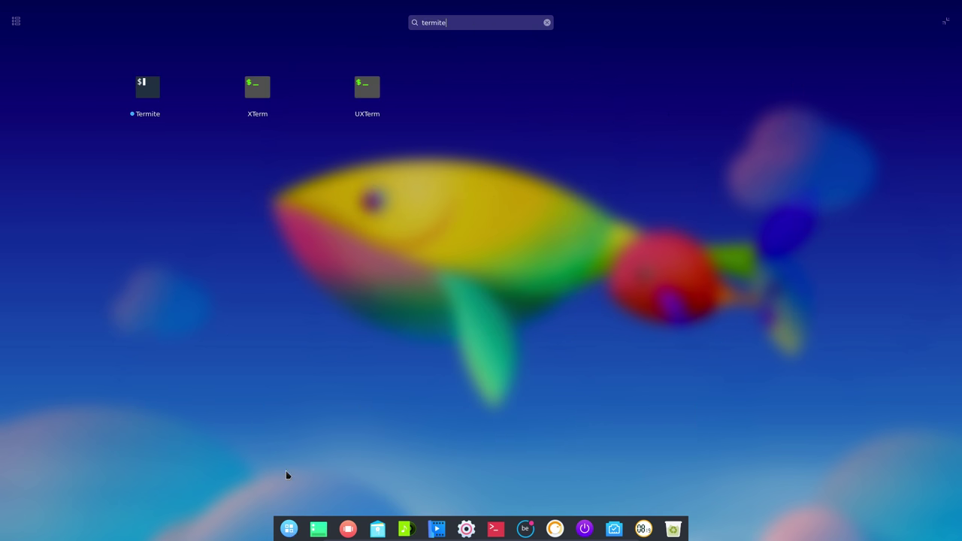
left_click(148, 86)
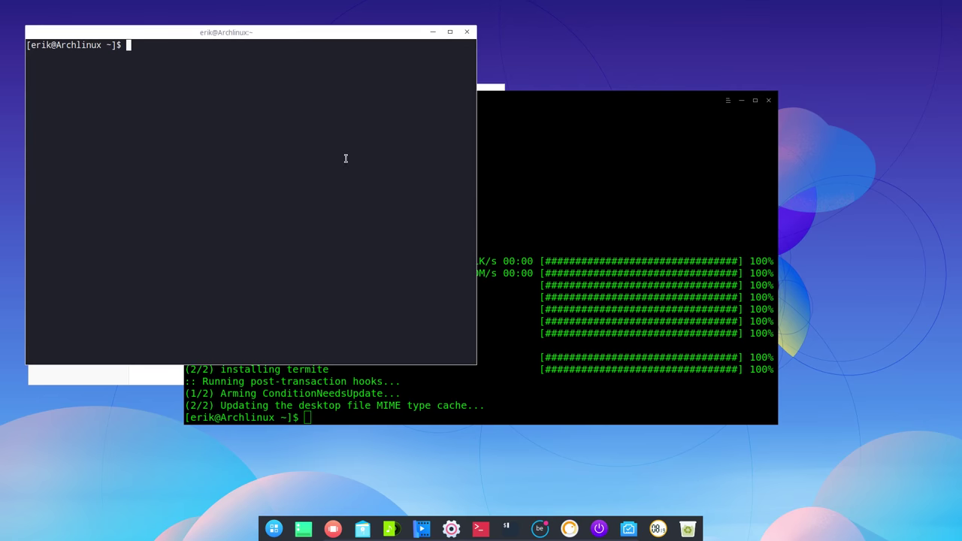
left_click_drag(306, 37, 654, 191)
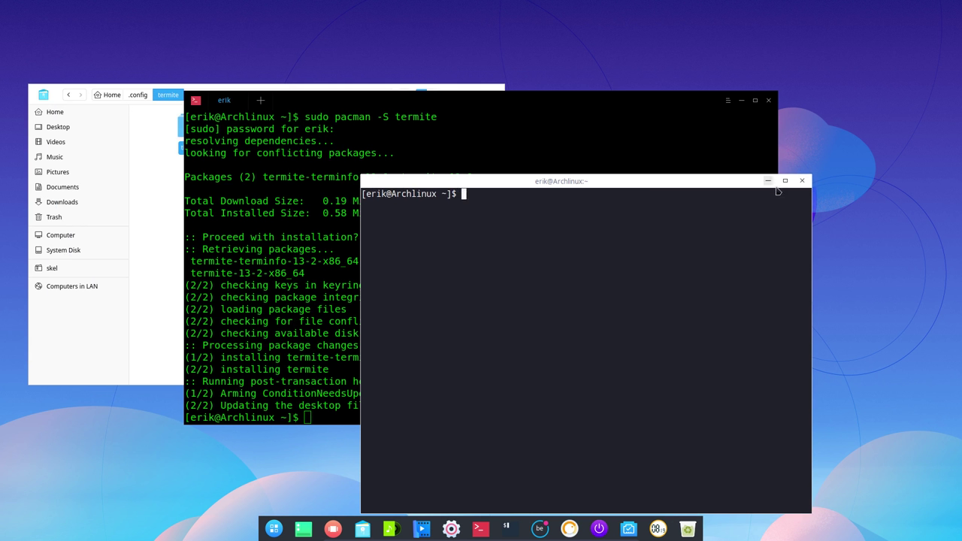
Step: Install neofetch with 'sudo pacman -S neofetch', then run neofetch to show the system summary
type("sudo pacman -S neofetch")
key("Return")
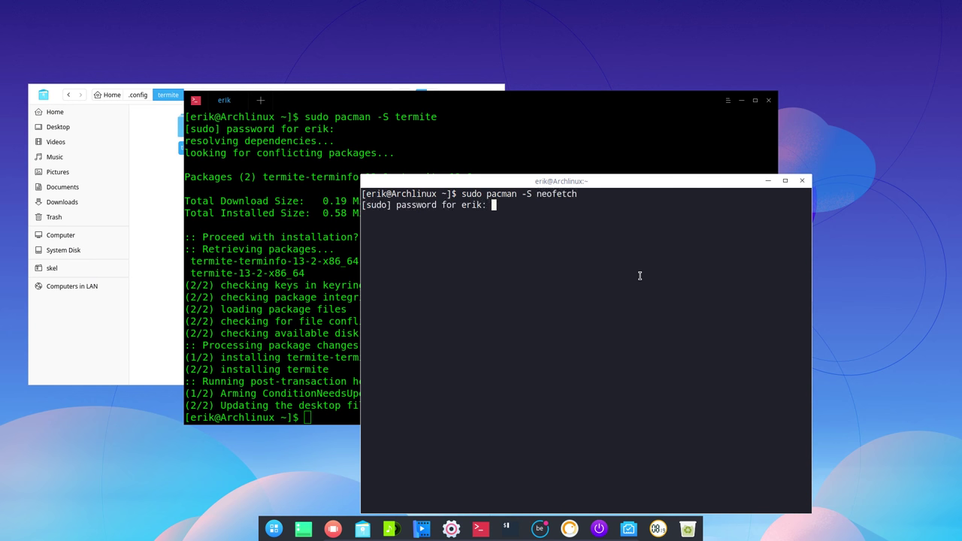
key("Return")
key("Return")
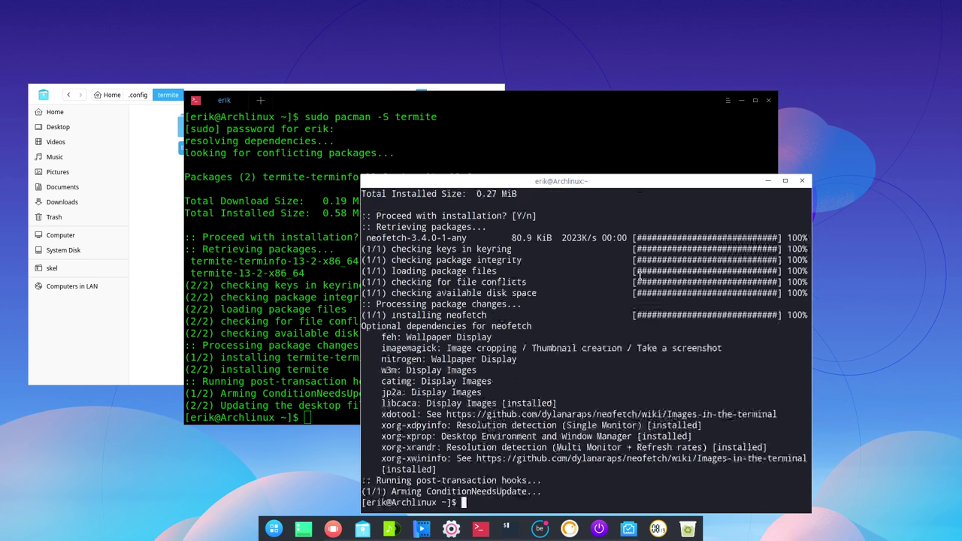
type("ne")
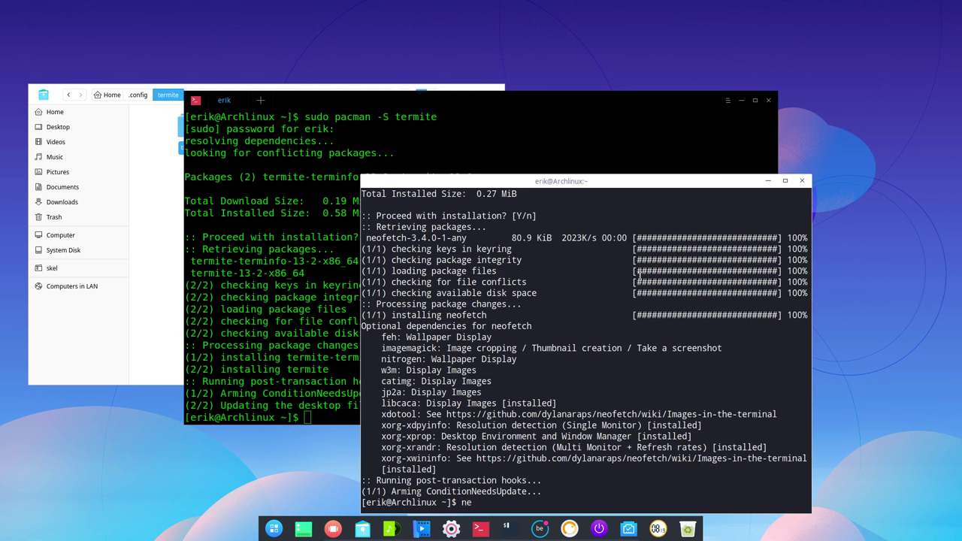
type("ofetch")
key("Return")
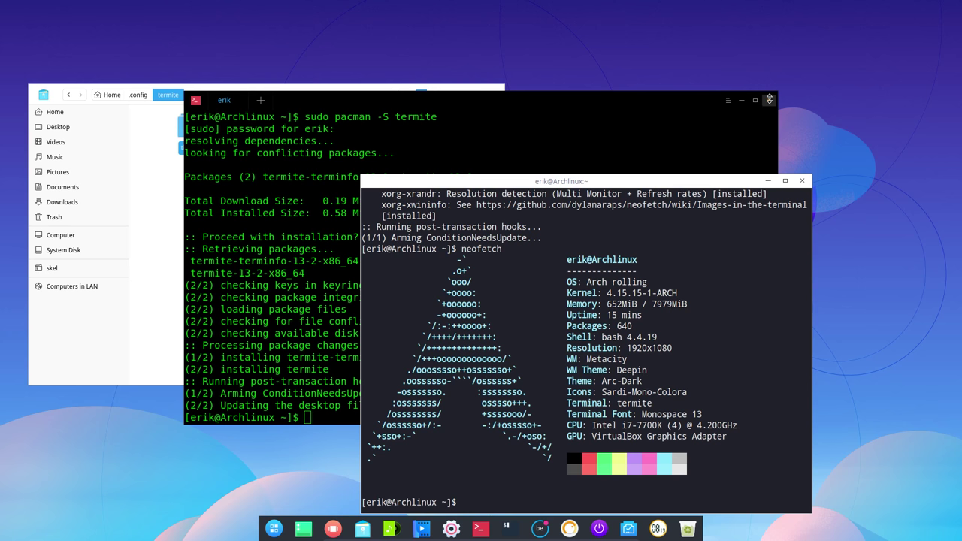
Step: Close the Deepin Terminal window and move the Termite window to the top-right corner
left_click(769, 100)
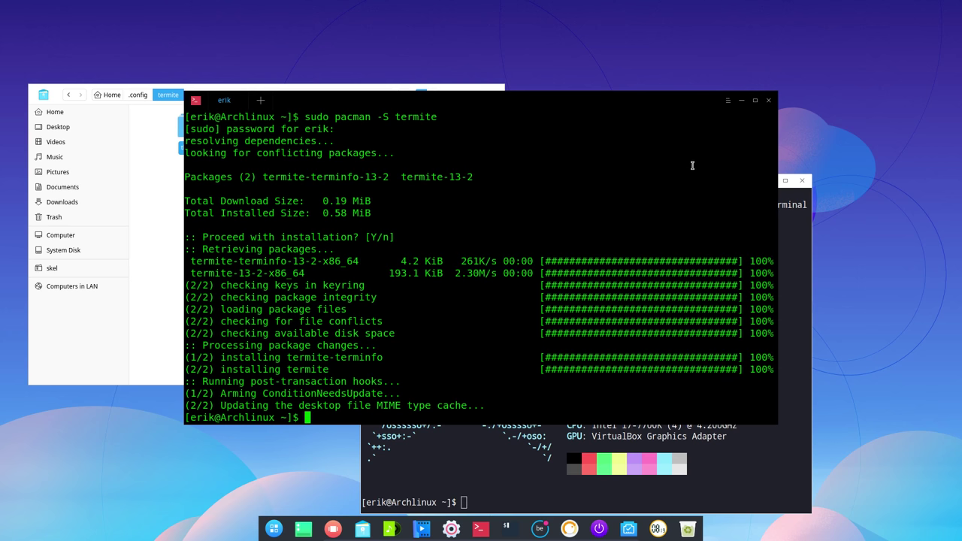
left_click(768, 100)
left_click_drag(654, 181, 796, 19)
left_click(436, 173)
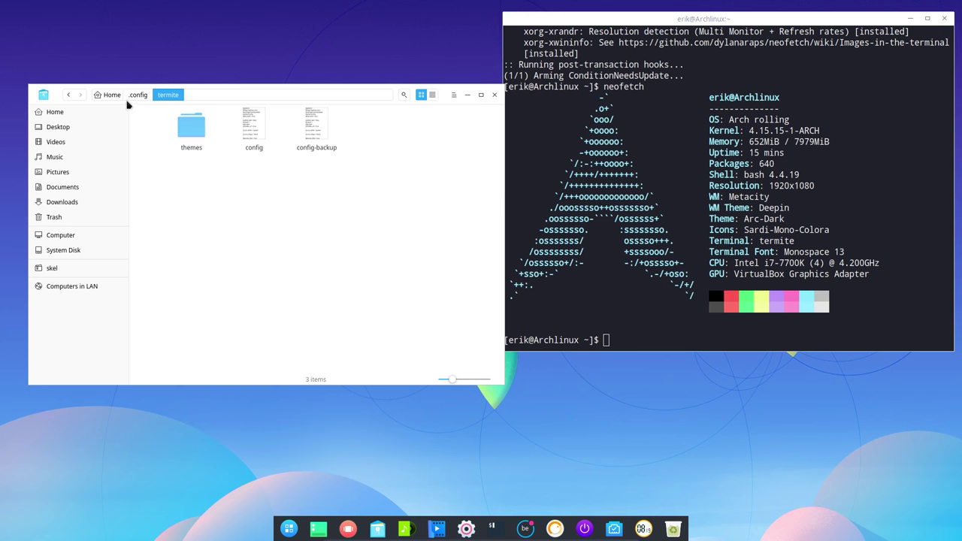
Step: Open arco-deepin from Home and select the 110 through 200 install scripts in turn
left_click(69, 114)
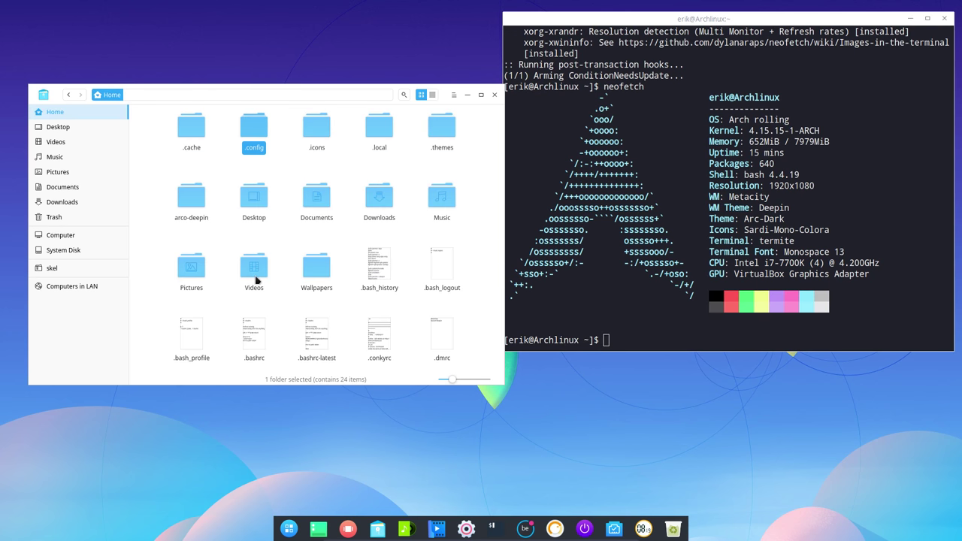
double_click(195, 206)
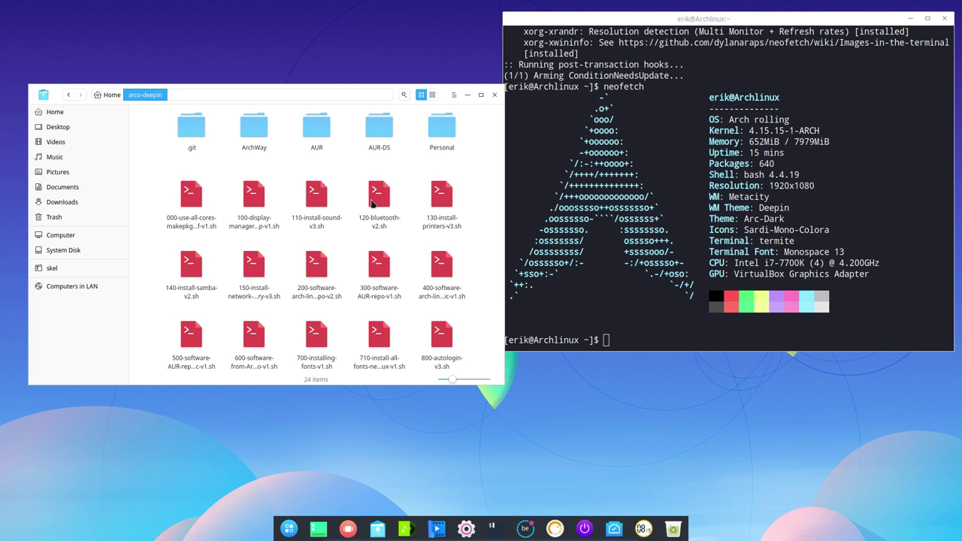
left_click(315, 198)
left_click(381, 199)
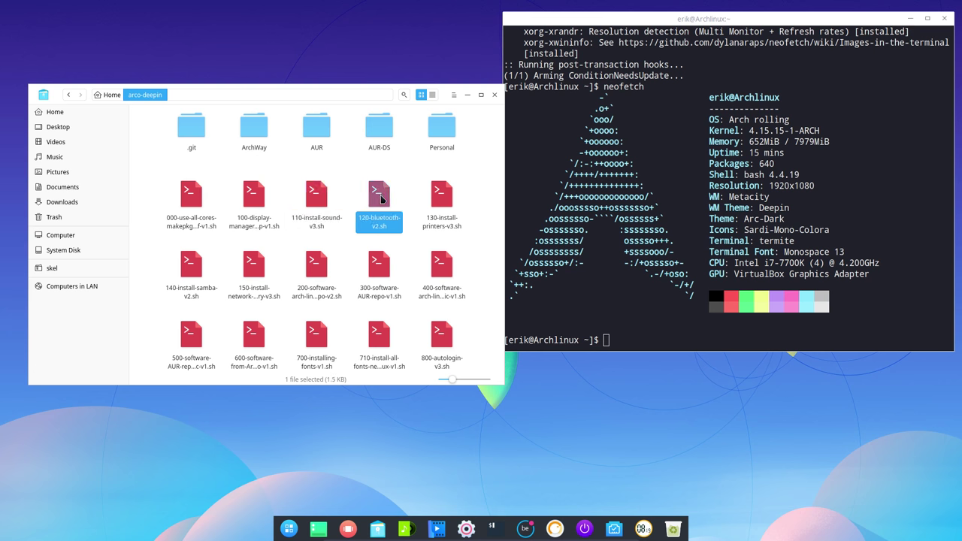
left_click(443, 200)
left_click(197, 269)
left_click(255, 265)
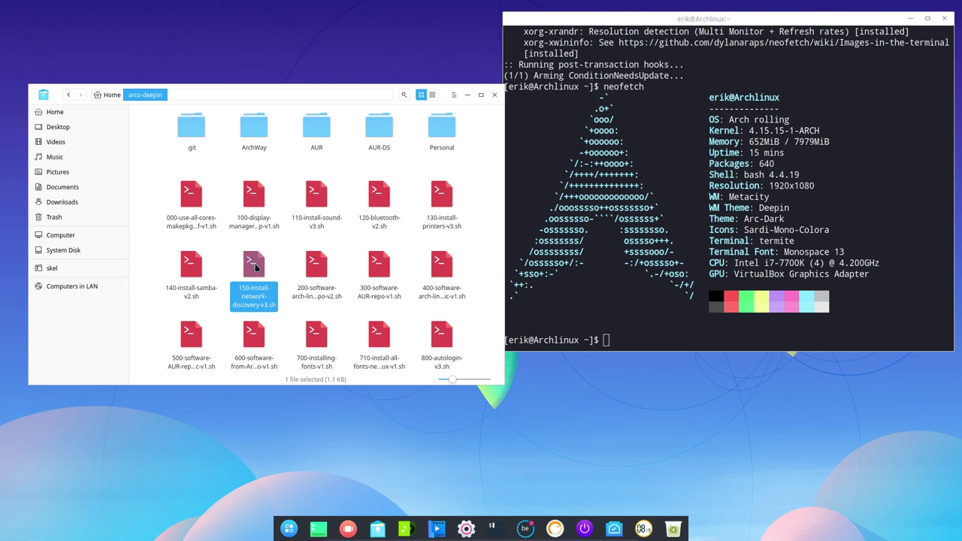
left_click(316, 273)
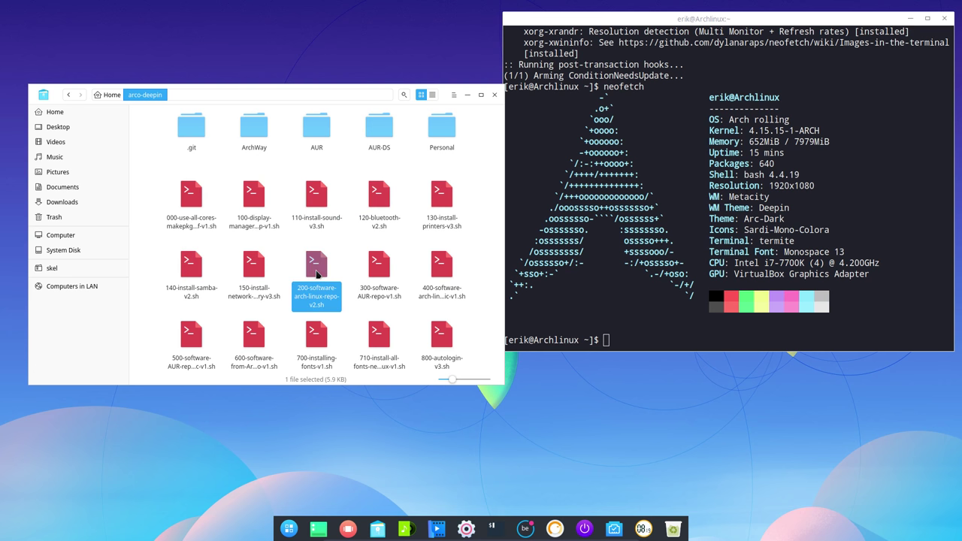
Step: Open the 200 repo script without running it, then open the 400 distro-specific script
double_click(317, 274)
left_click(177, 259)
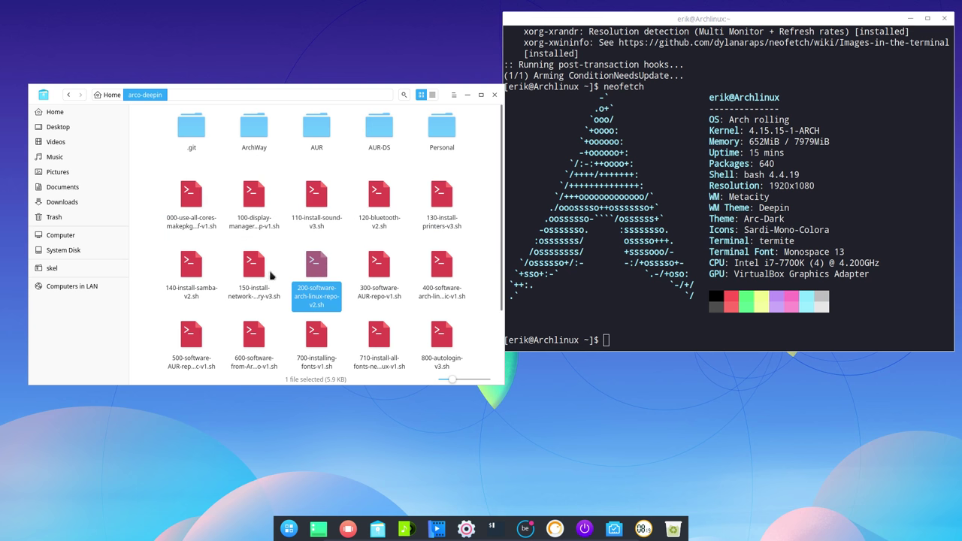
left_click(377, 270)
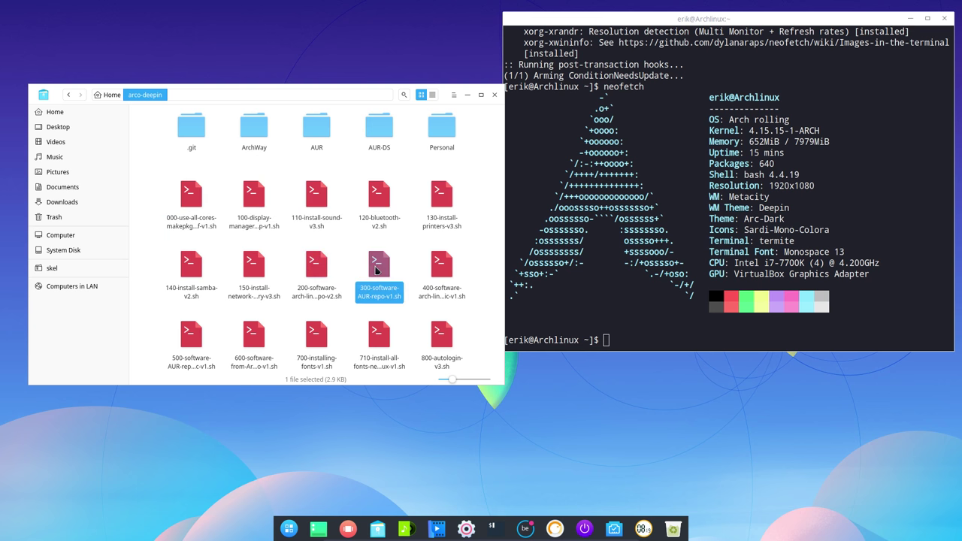
double_click(448, 271)
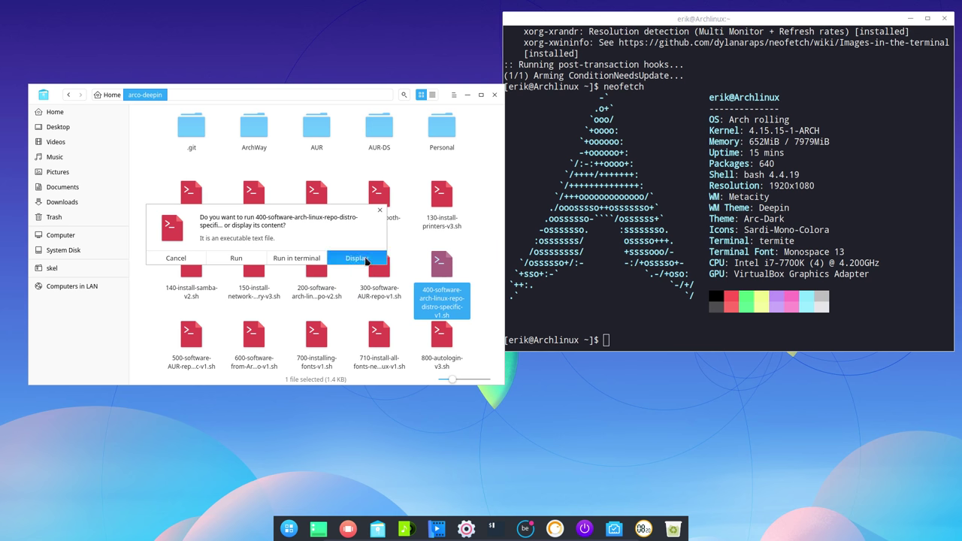
Step: Display the 400 script in Sublime Text, highlight the mpd-ncmpcpp line 35, and close it
left_click(356, 258)
scroll(353, 265, "down", 8)
scroll(353, 264, "down", 4)
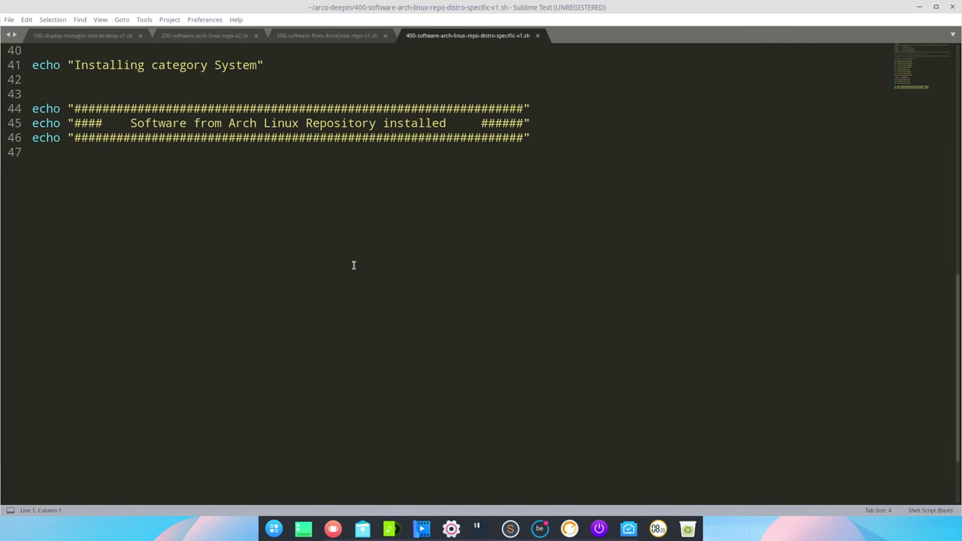
scroll(353, 264, "up", 4)
left_click_drag(267, 154, 76, 153)
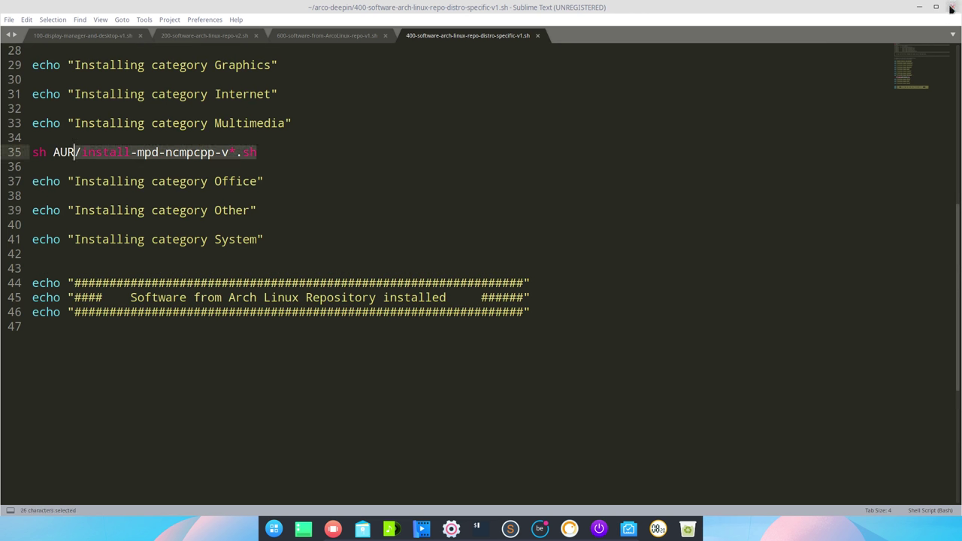
left_click(952, 8)
Step: Display the 500 AUR script, highlight the yad install line 18, and close the editor
double_click(181, 345)
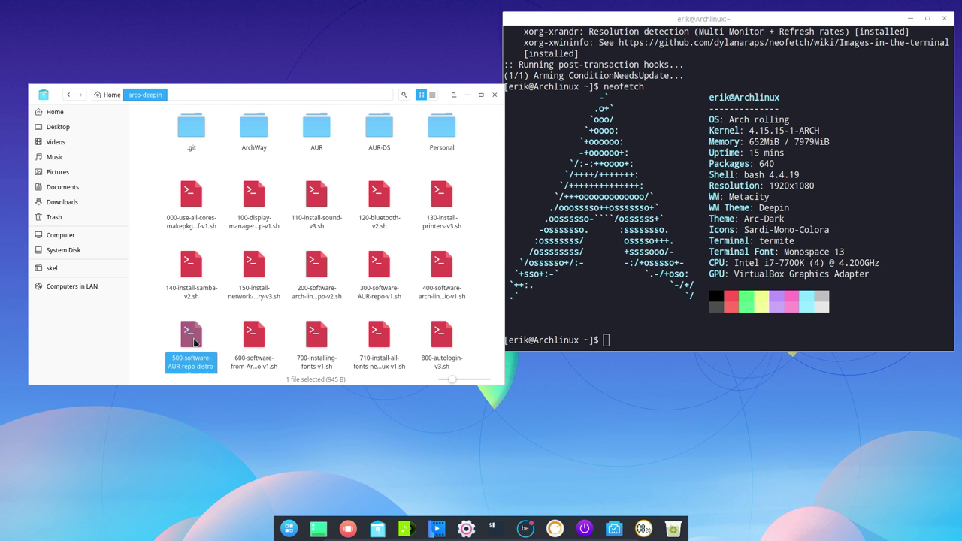
left_click(344, 258)
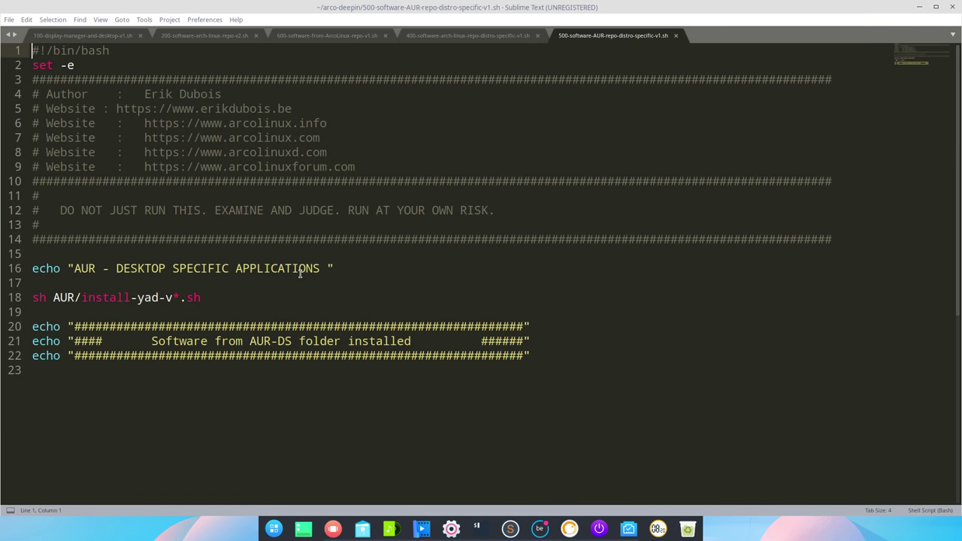
left_click_drag(224, 299, 23, 297)
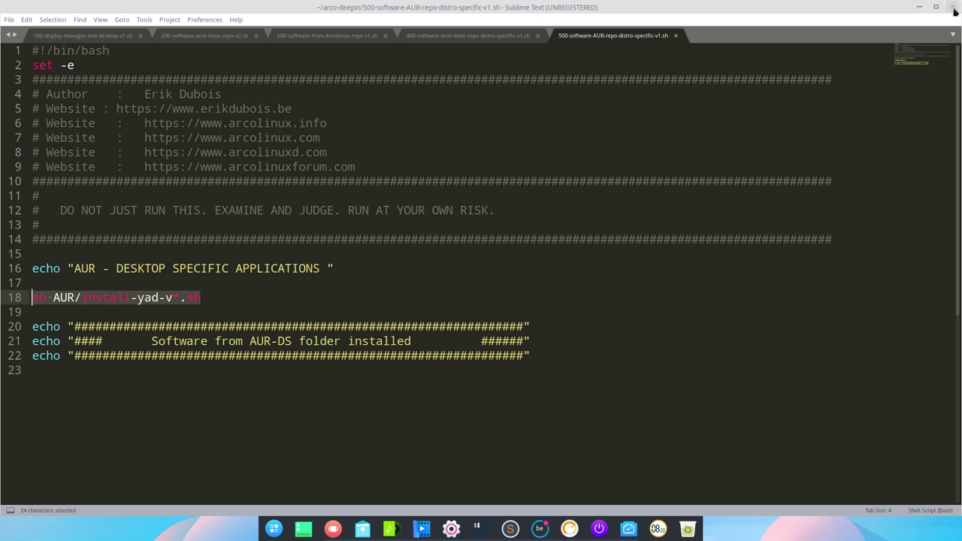
left_click(953, 8)
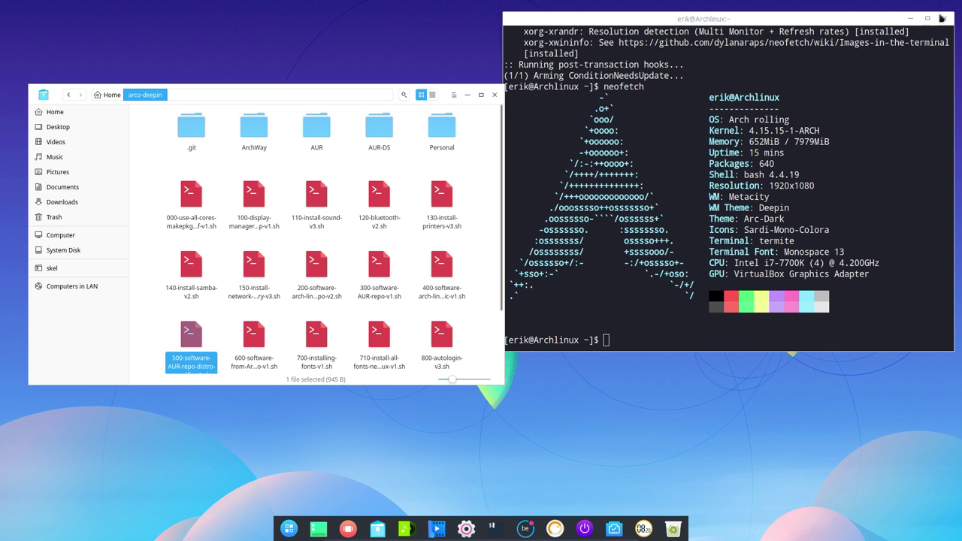
Step: Select the 600, 700 and 710 scripts, then list the home folder with ls in Termite
left_click(252, 338)
left_click(316, 329)
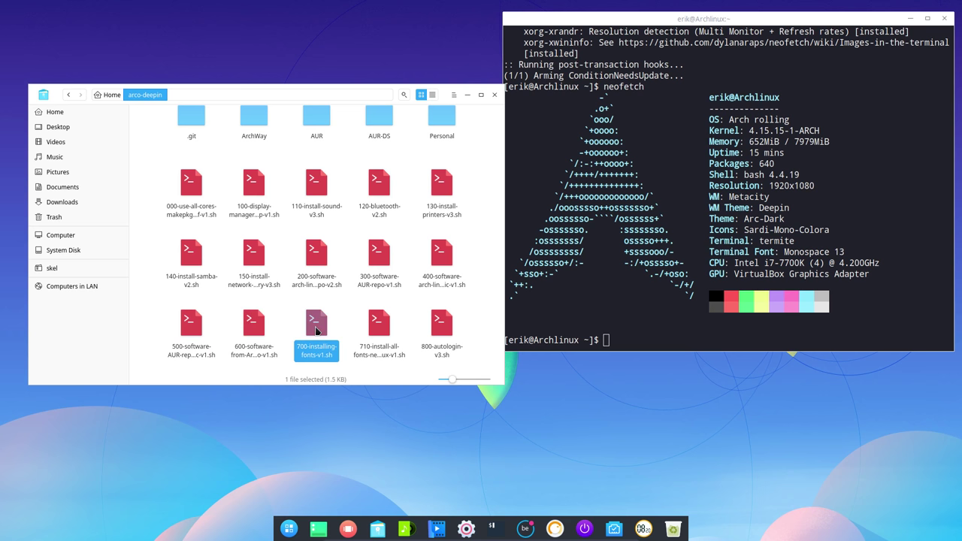
left_click(373, 328)
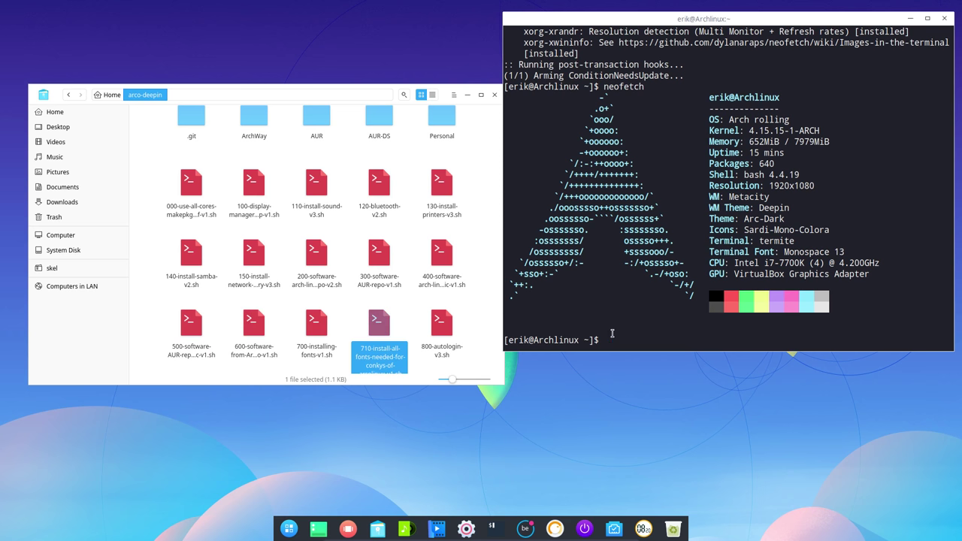
type("ls")
key("Return")
Step: Enter arco-deepin and run ./710-install-all-fonts-needed-for-conkys-of-arcolinux-v1.sh
type("cd a")
key("Tab")
key("Return")
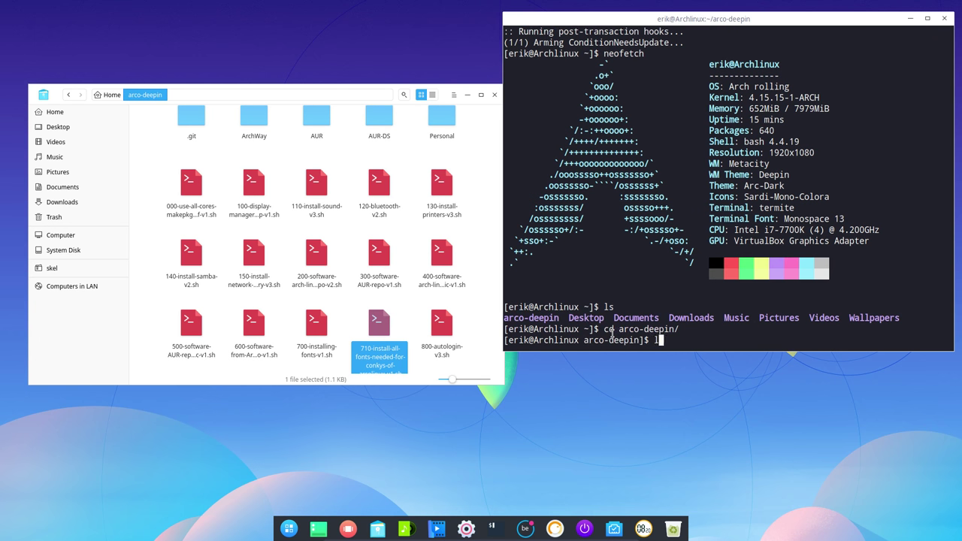
type("./71")
key("Tab")
key("Return")
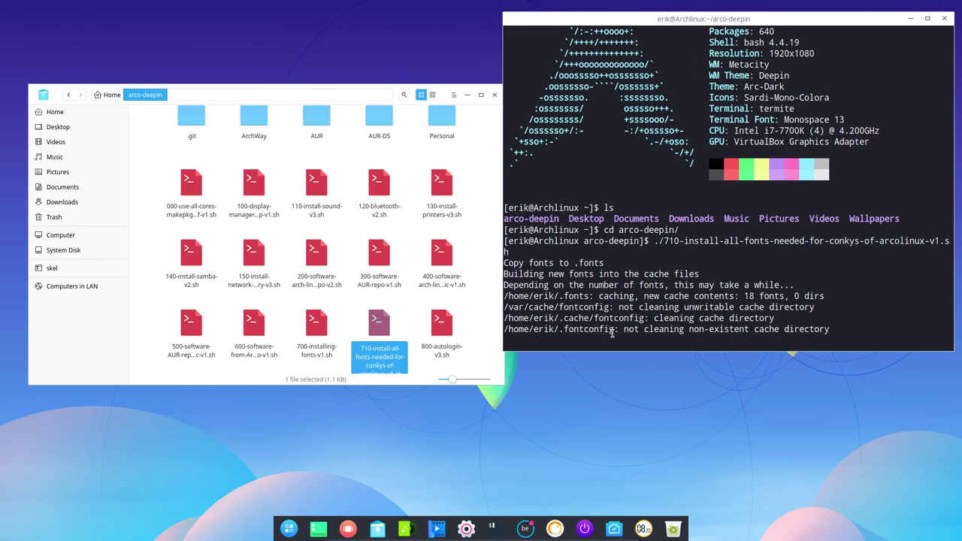
left_click(475, 332)
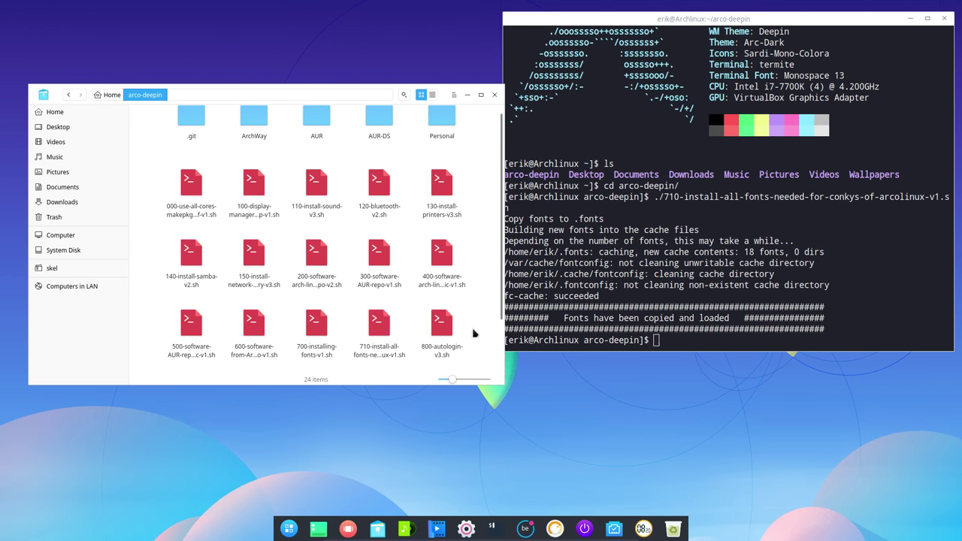
Step: Run ./800-autologin-v3.sh in Termite and enter the user's login name
left_click(440, 328)
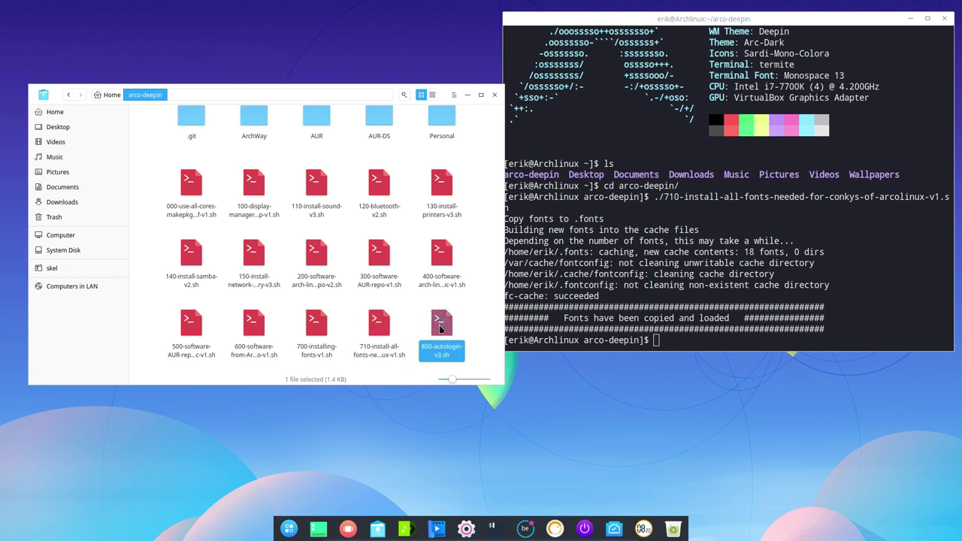
scroll(440, 327, "down", 1)
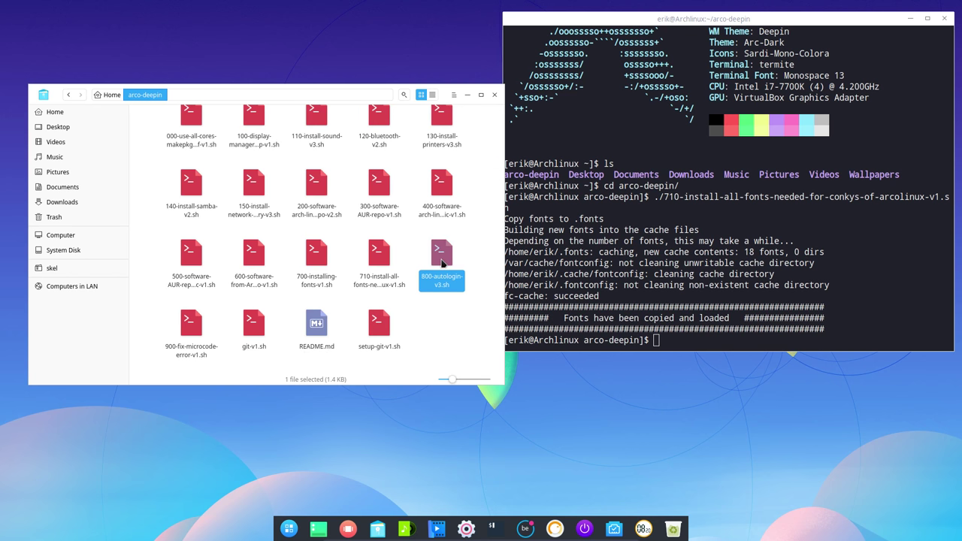
left_click(653, 340)
type("./800")
key("Tab")
key("Return")
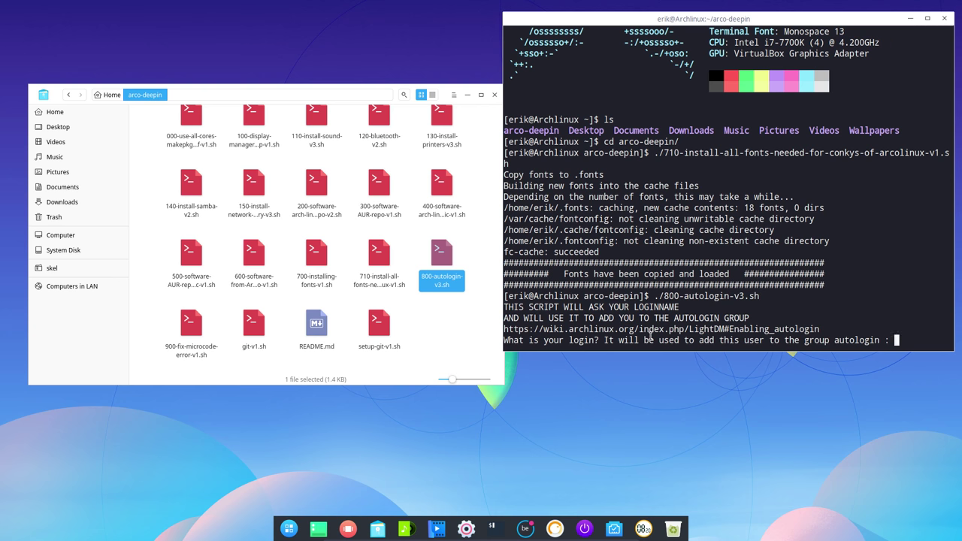
type("erik")
key("Return")
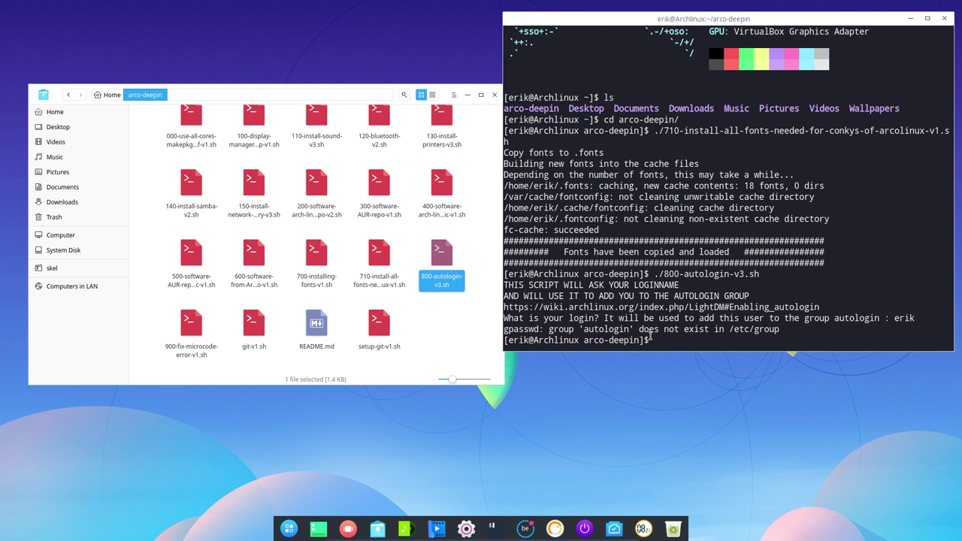
Step: Create the missing group with 'sudo groupadd autologin'
type("sudo group")
key("Tab")
key("Tab")
type("add autolgo")
key("BackSpace")
key("BackSpace")
type("ogin")
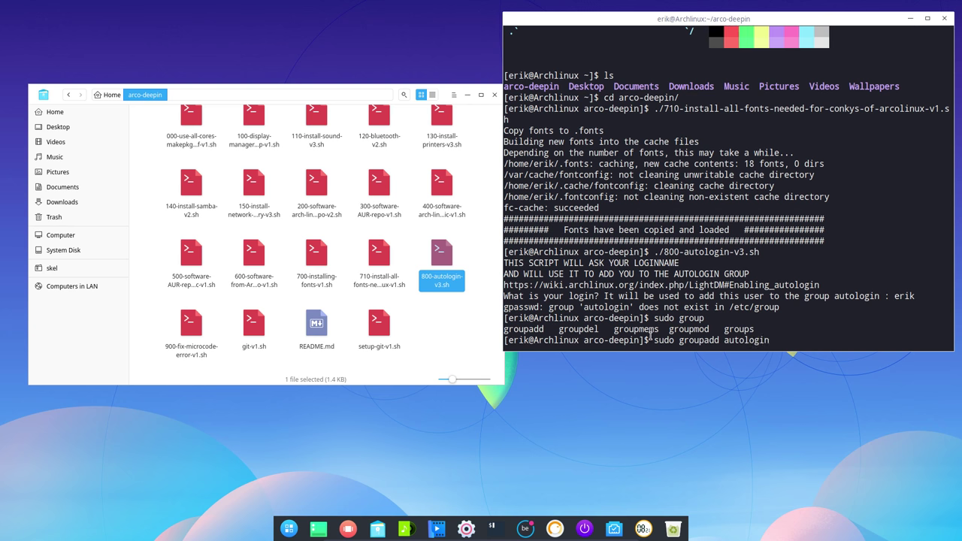
key("Return")
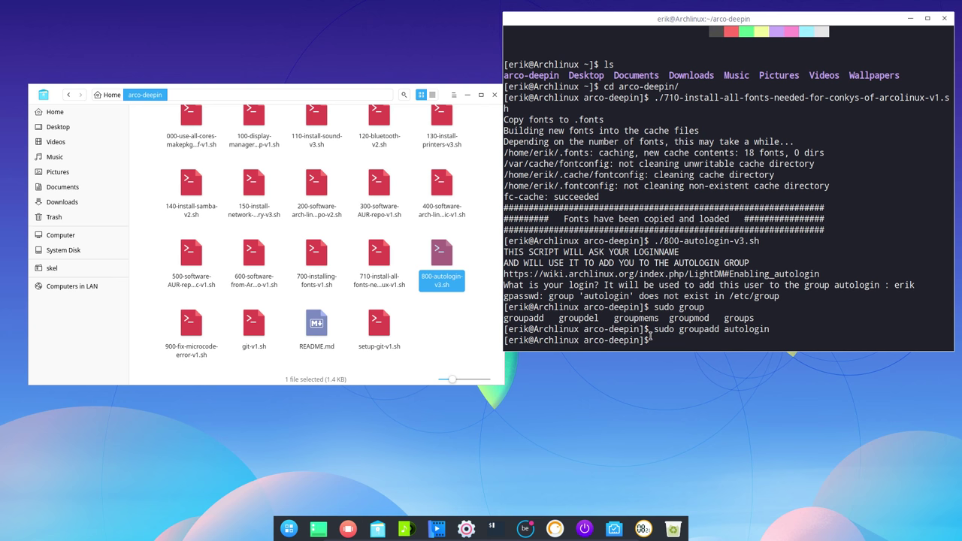
Step: Rerun the 800 autologin script from history and enter the login name again
key("Up")
key("Up")
key("Return")
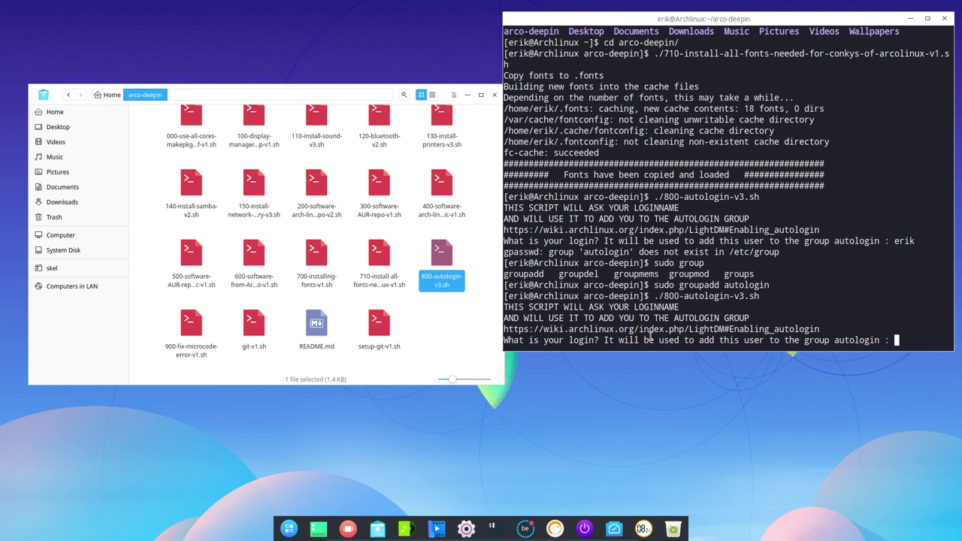
type("erik")
key("Return")
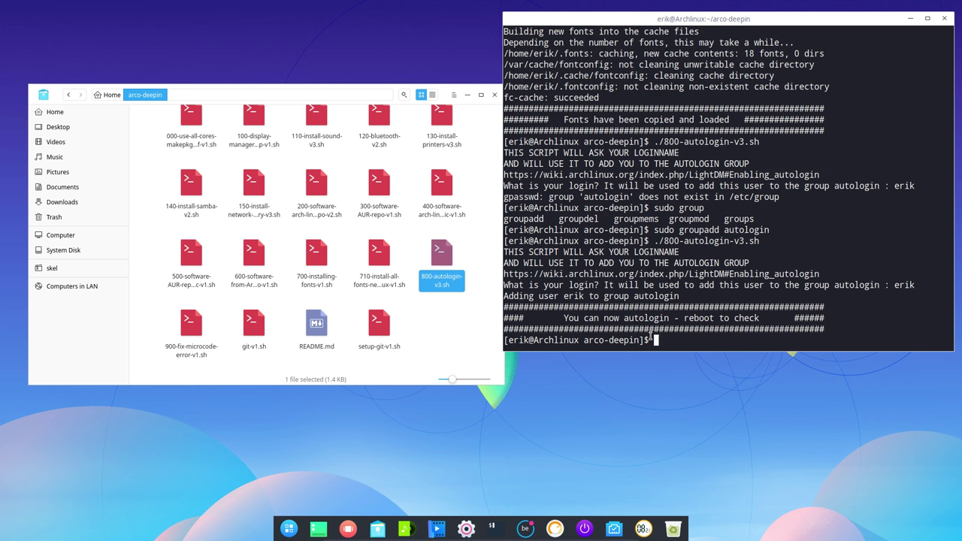
left_click(190, 323)
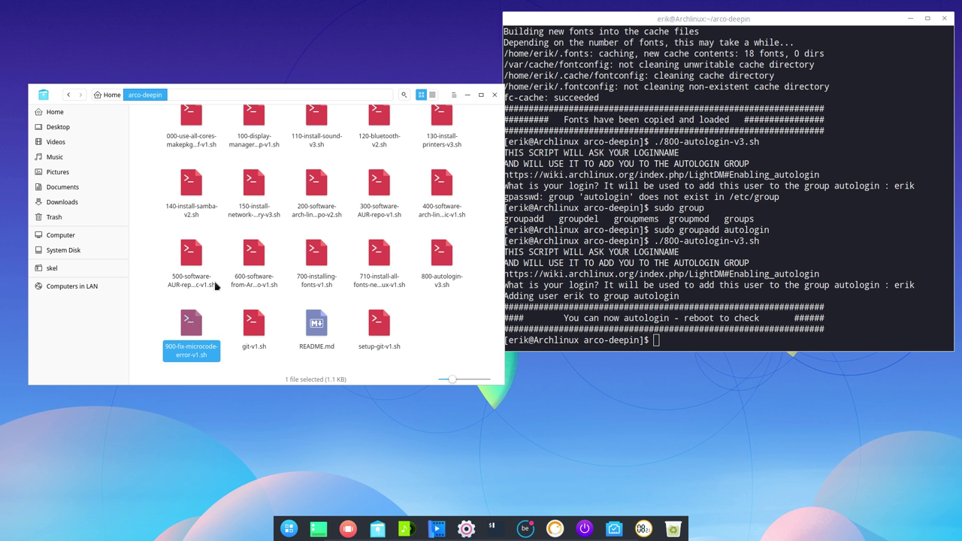
scroll(215, 331, "up", 3)
double_click(438, 132)
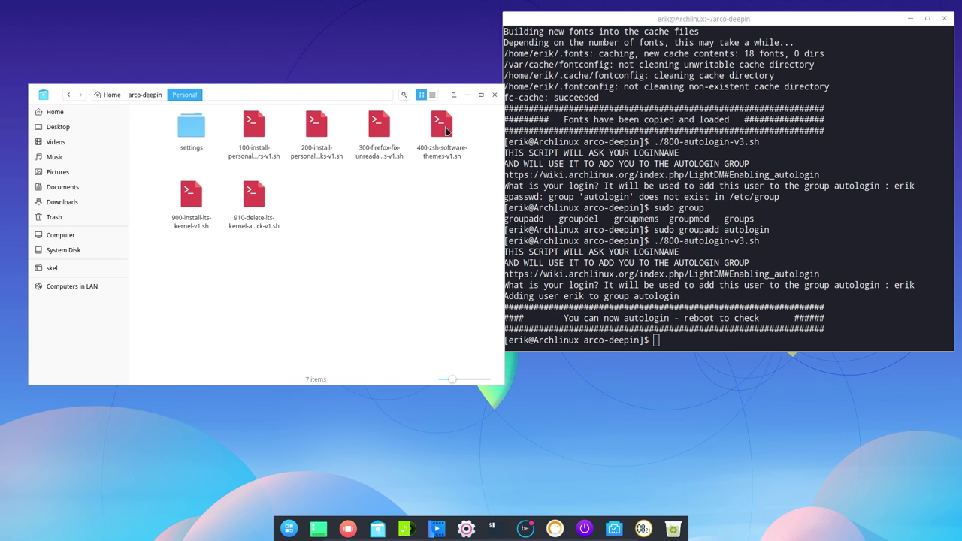
left_click(256, 134)
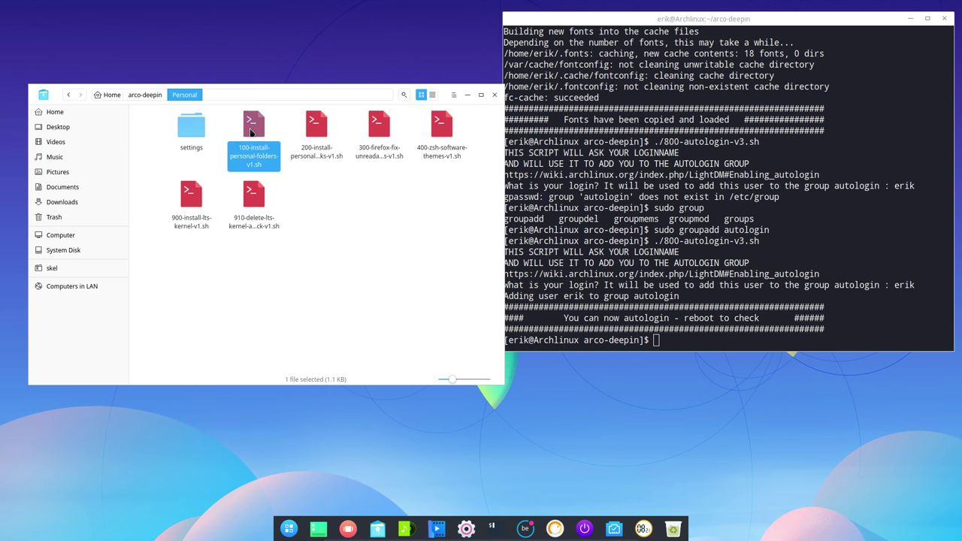
left_click(317, 134)
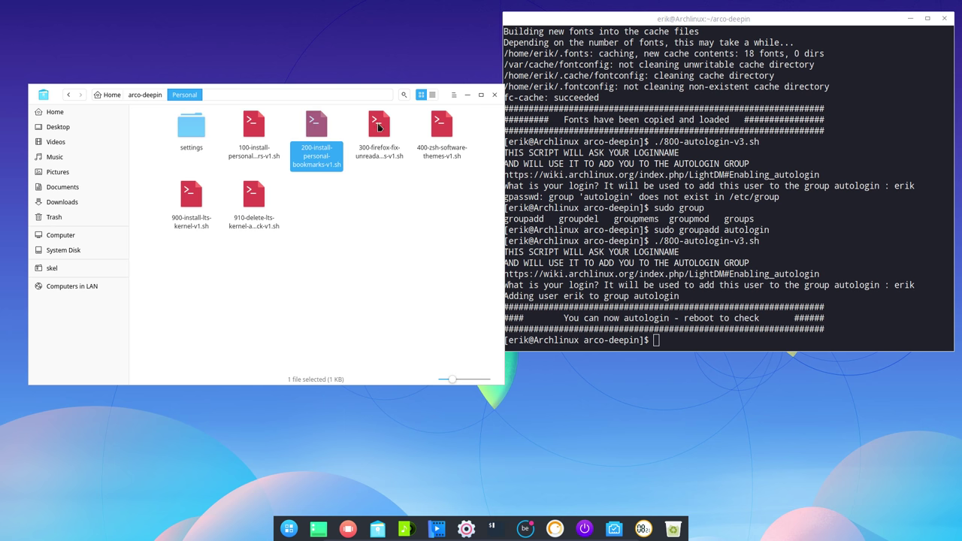
left_click(380, 128)
left_click(446, 131)
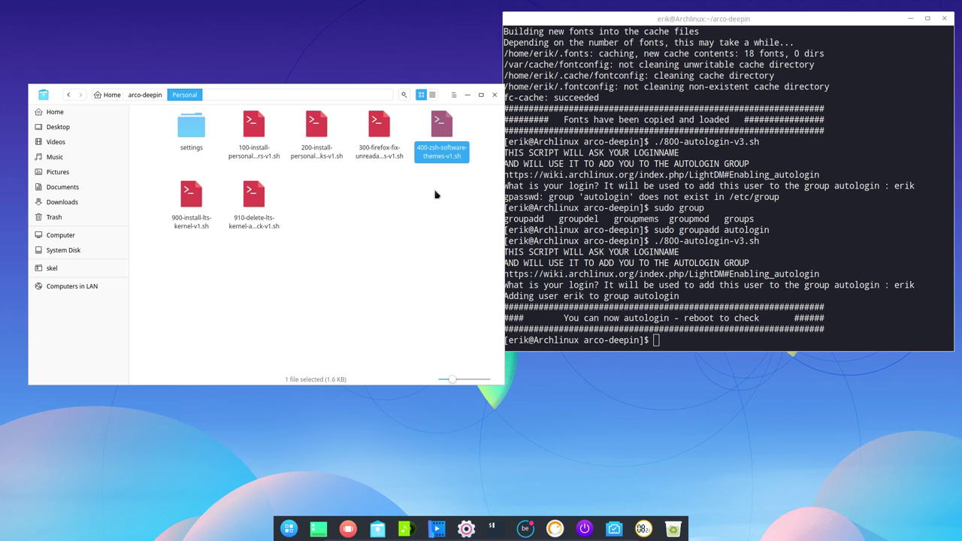
left_click_drag(179, 253, 369, 182)
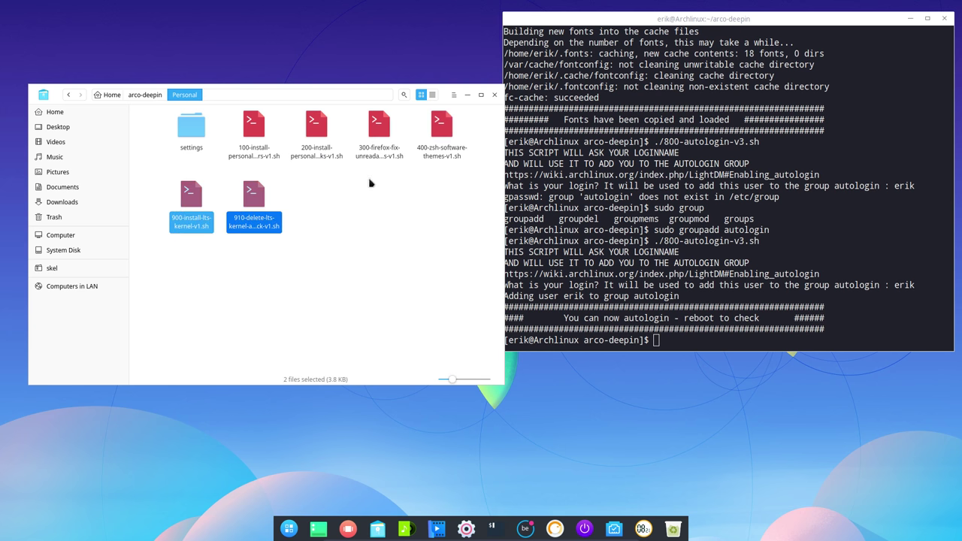
left_click(383, 256)
left_click(146, 95)
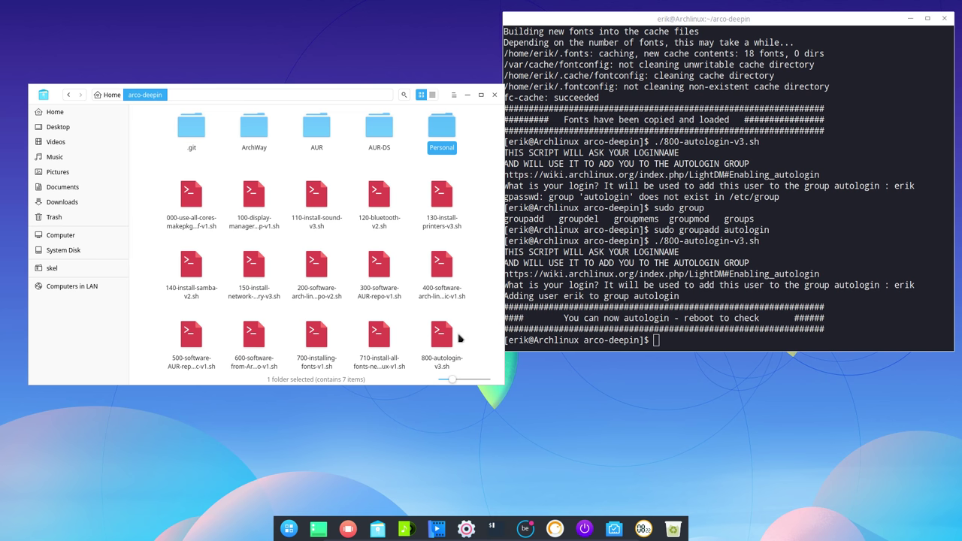
Step: After spotting the 'wget: command not found' error, install wget with 'pacman -S wget'
scroll(485, 336, "down", 2)
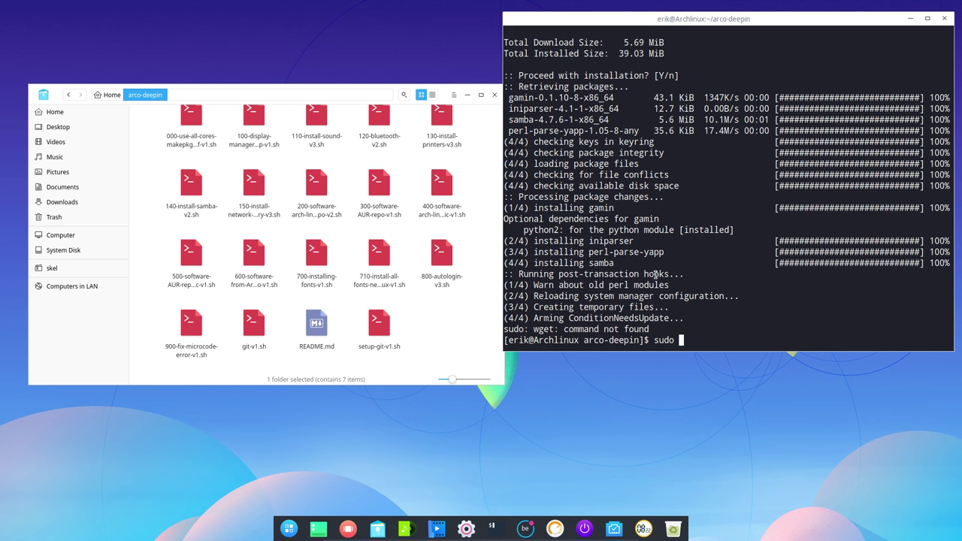
key("Up")
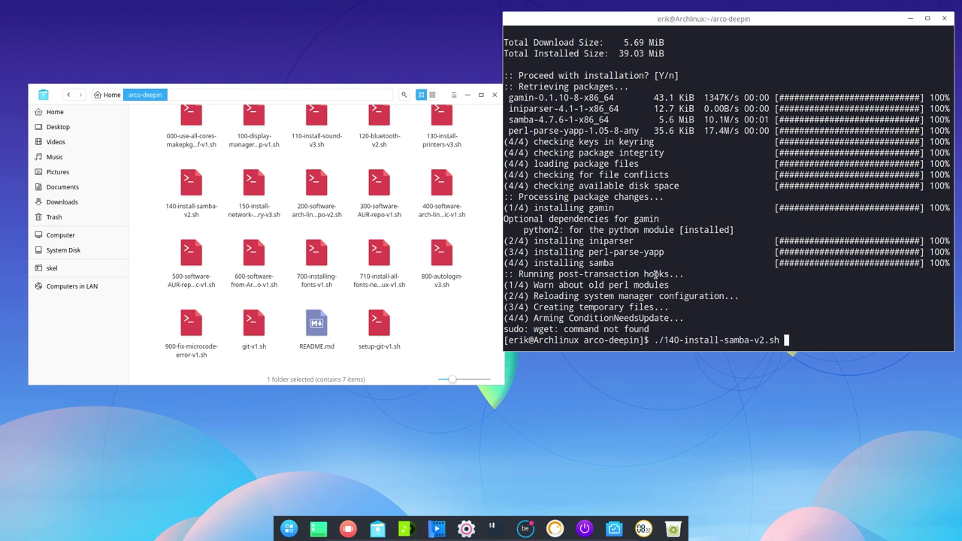
key("Down")
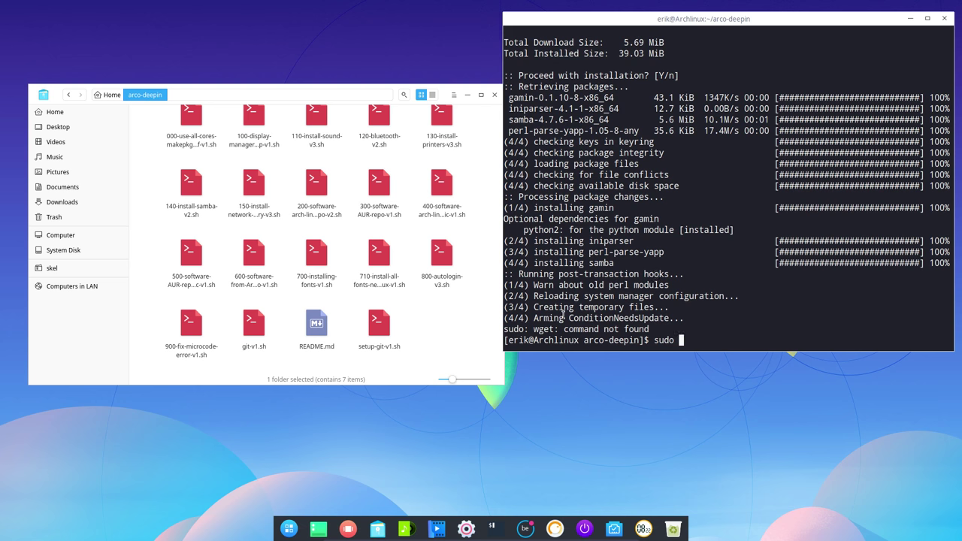
left_click_drag(653, 329, 502, 329)
left_click(704, 346)
type("pacman -S wget")
key("Return")
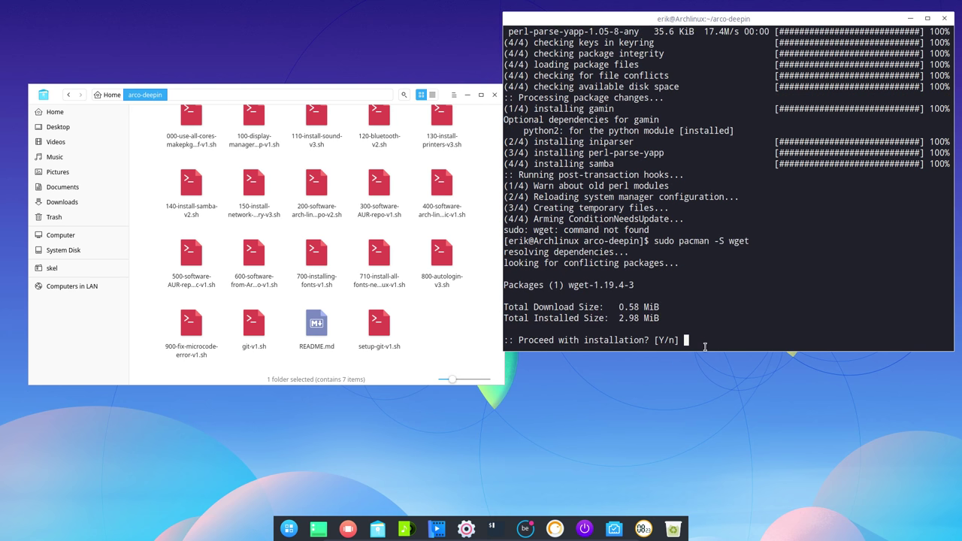
type("y")
key("Return")
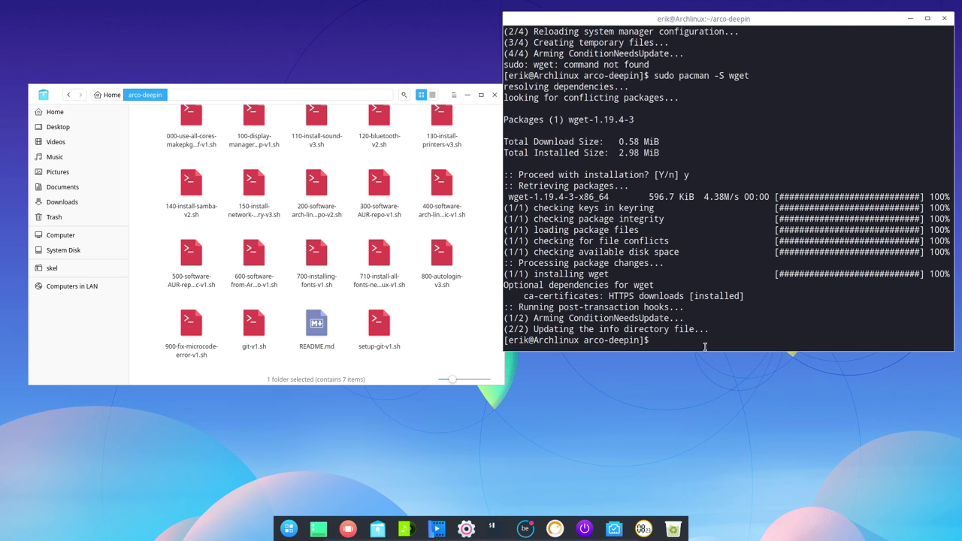
Step: Rerun the 140 samba script, entering the login name and the new SMB password
type("./14")
key("Tab")
key("Return")
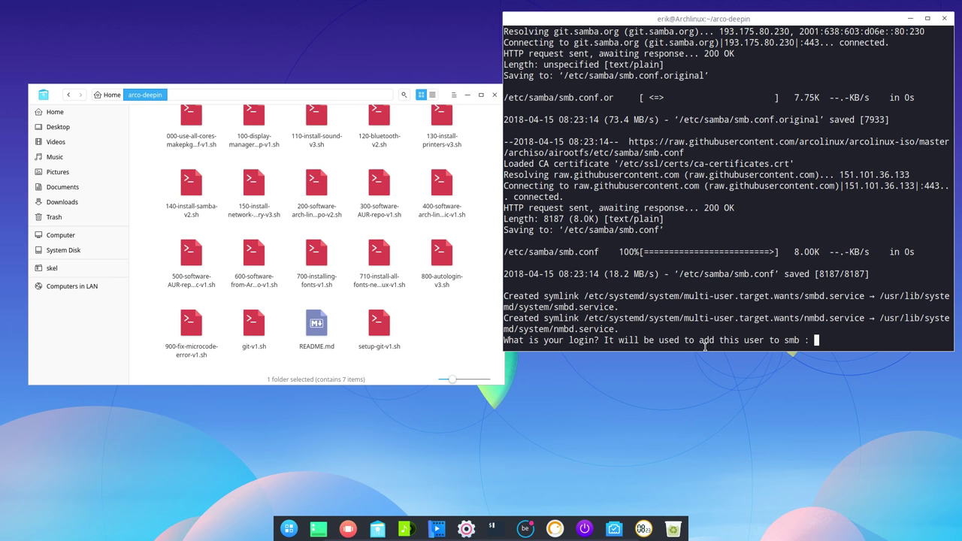
type("erik")
key("Return")
key("Return")
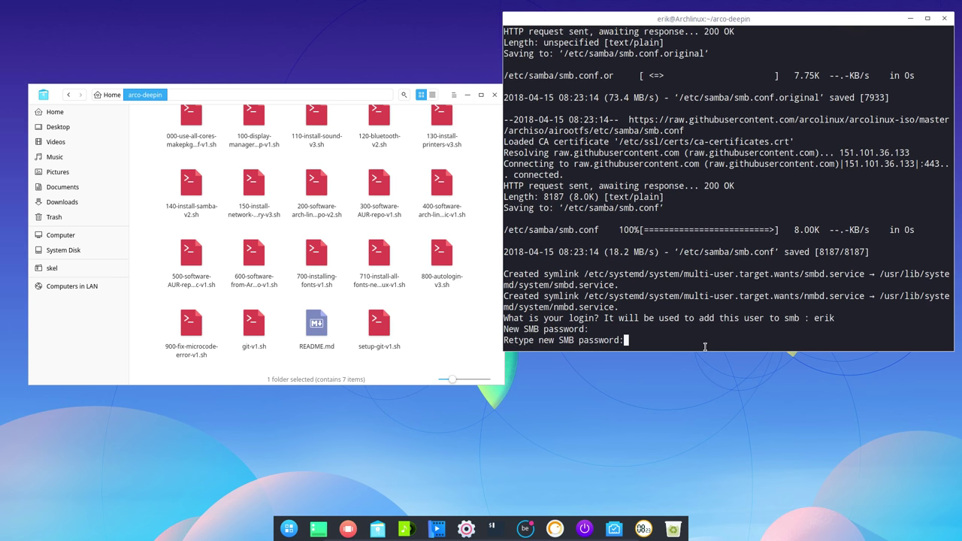
key("Return")
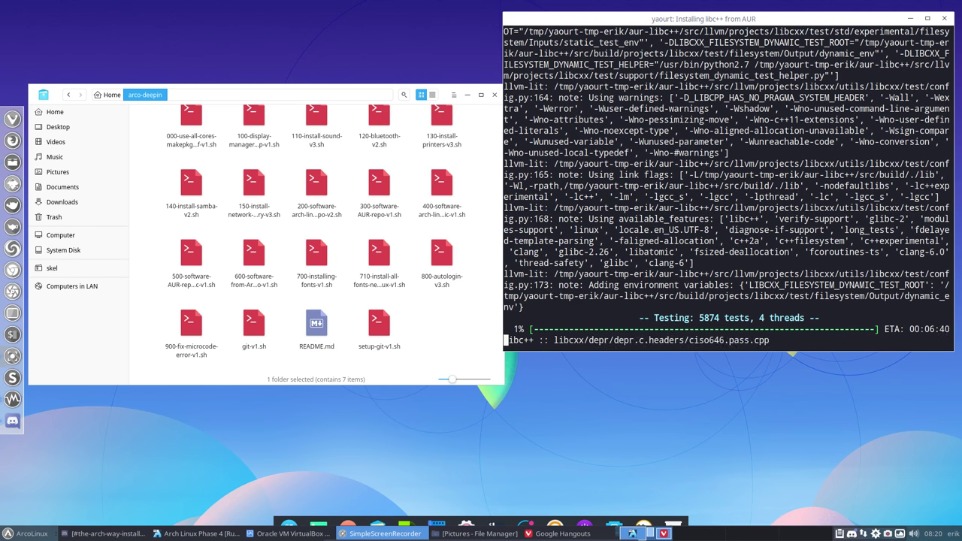
Step: Select 300-software-AUR-repo-v1.sh and kill the running libc++ build with Ctrl+C
left_click(369, 192)
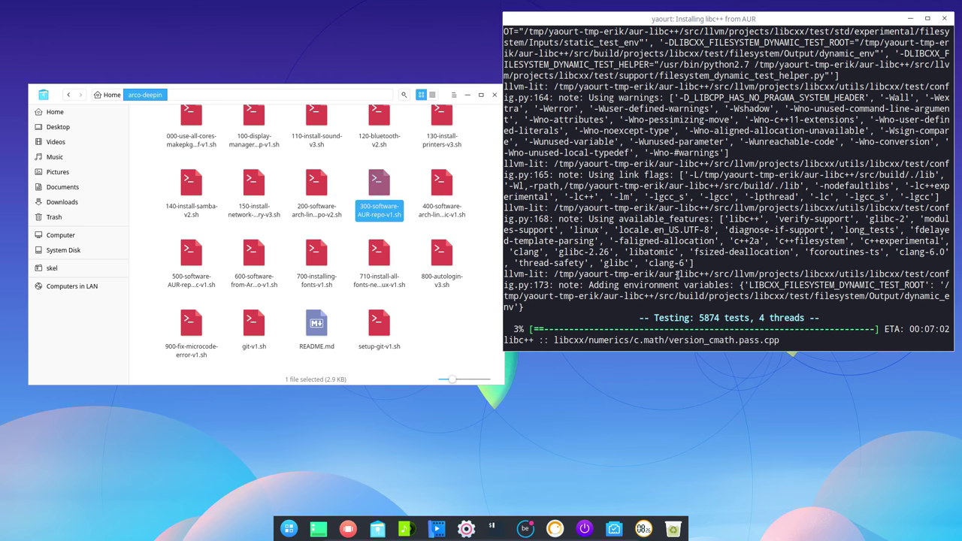
key("ctrl+c")
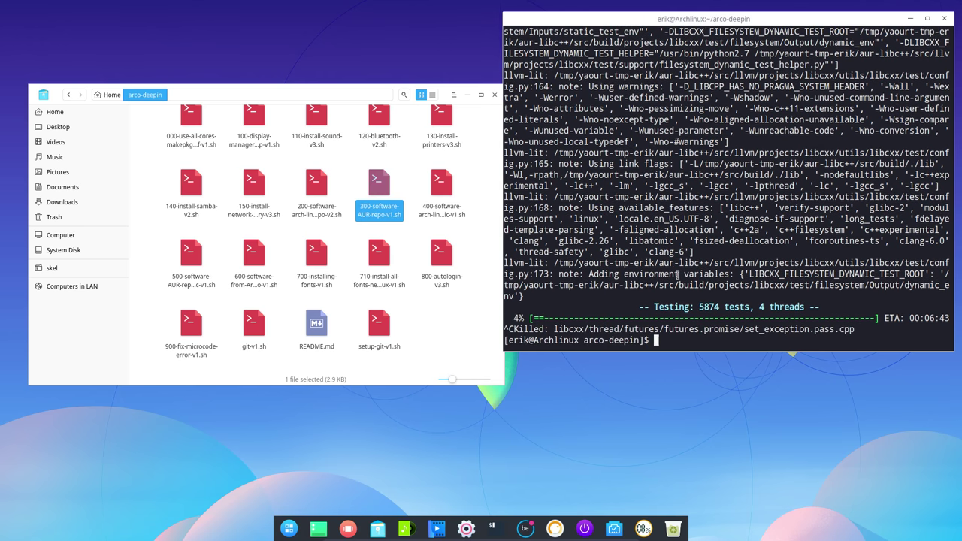
left_click(293, 533)
Step: Search the launcher for 'fire', 'viv' and 'chr', then close it
type("fire")
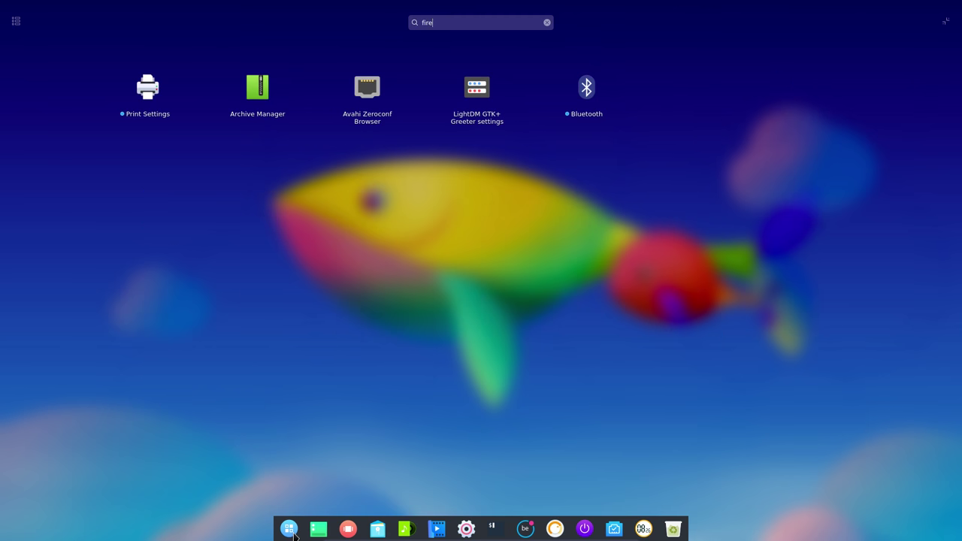
key("BackSpace")
key("BackSpace")
key("BackSpace")
key("BackSpace")
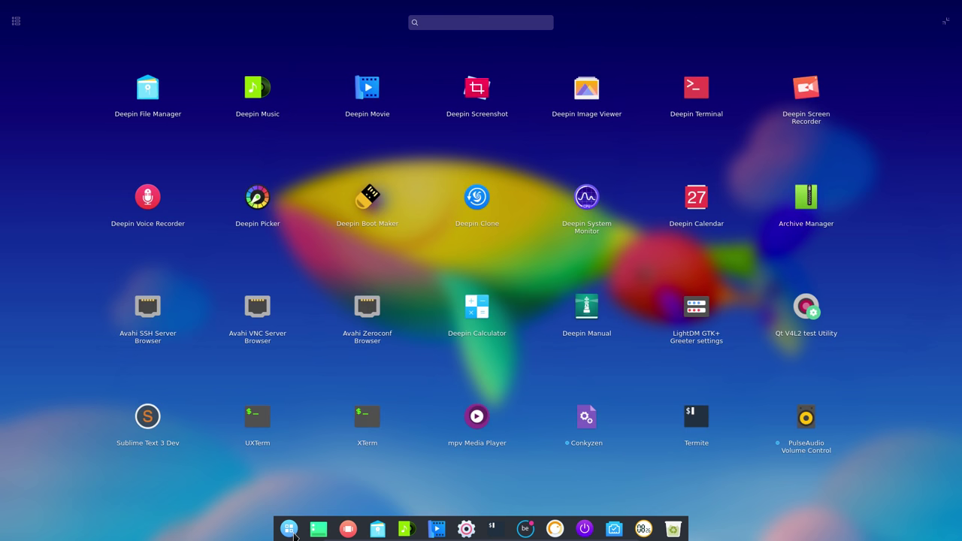
type("viv")
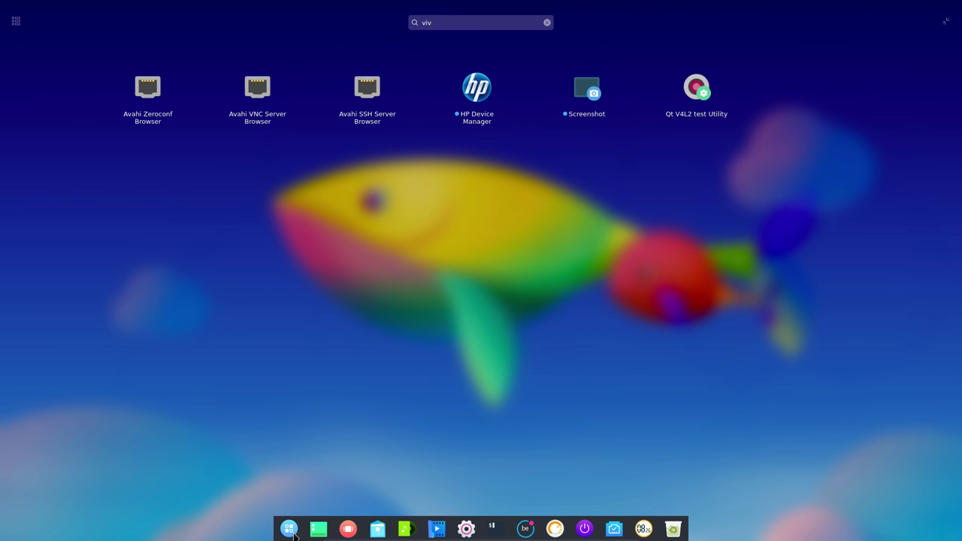
key("BackSpace")
key("BackSpace")
key("BackSpace")
type("chr")
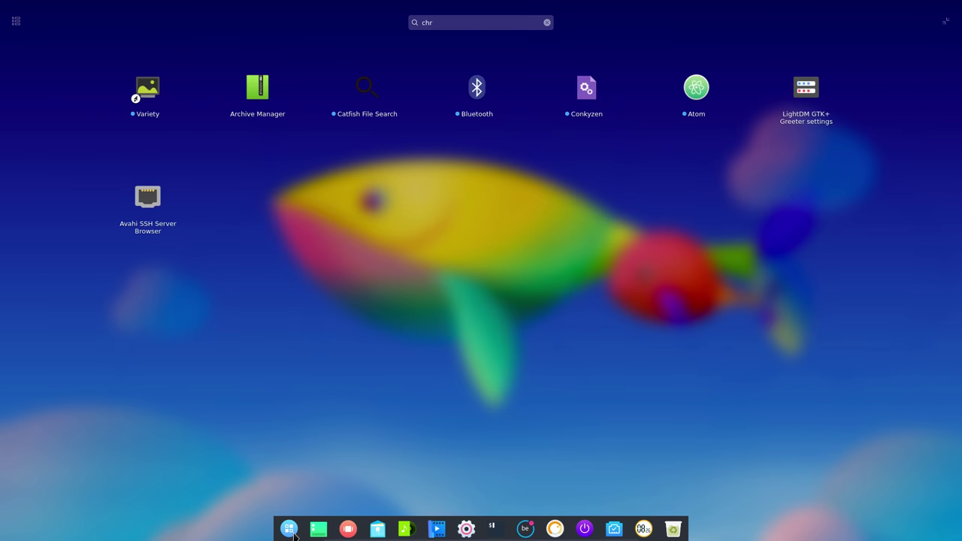
left_click(293, 535)
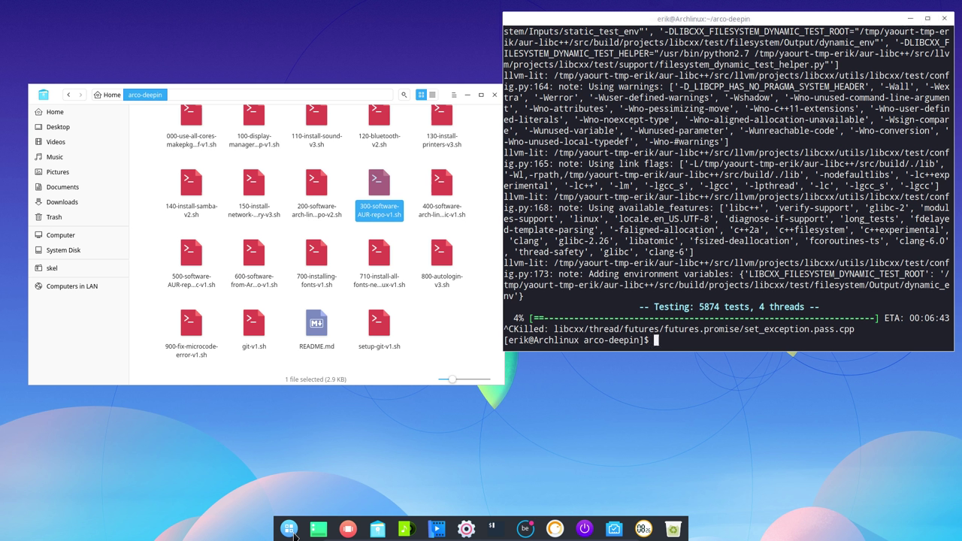
Step: In a new terminal, start 'sudo pacman -S firefox' and abort the reinstall with Ctrl+C
key("ctrl+alt+t")
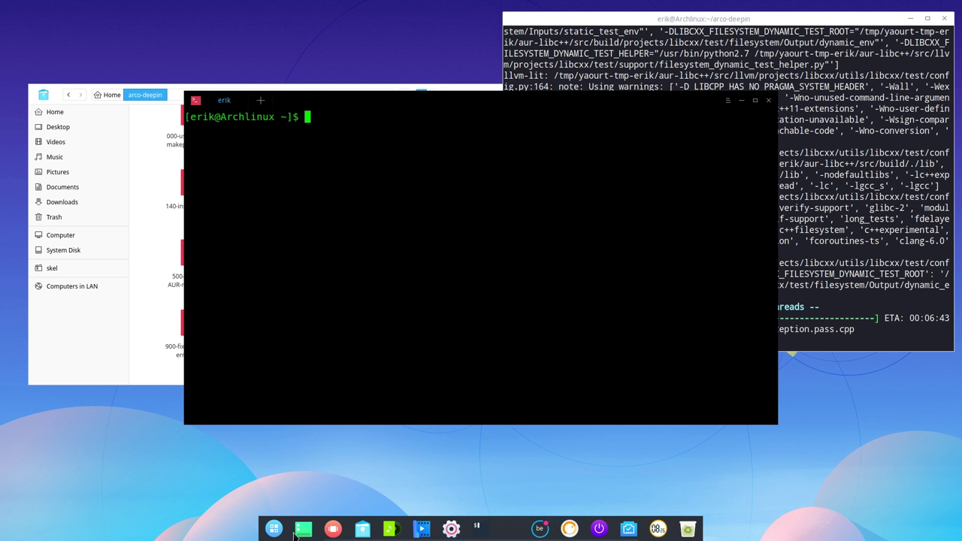
type("sudo ")
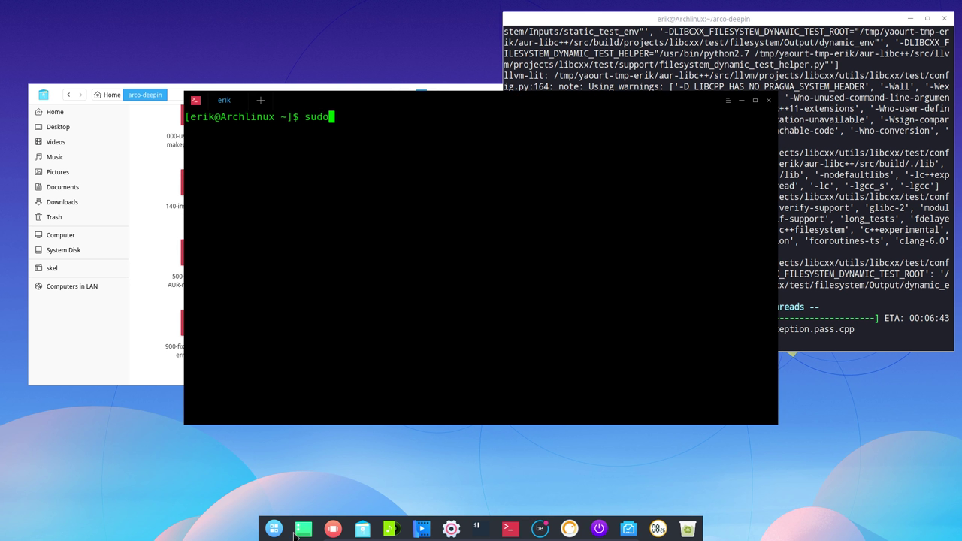
type("pacman -S firefox")
key("Return")
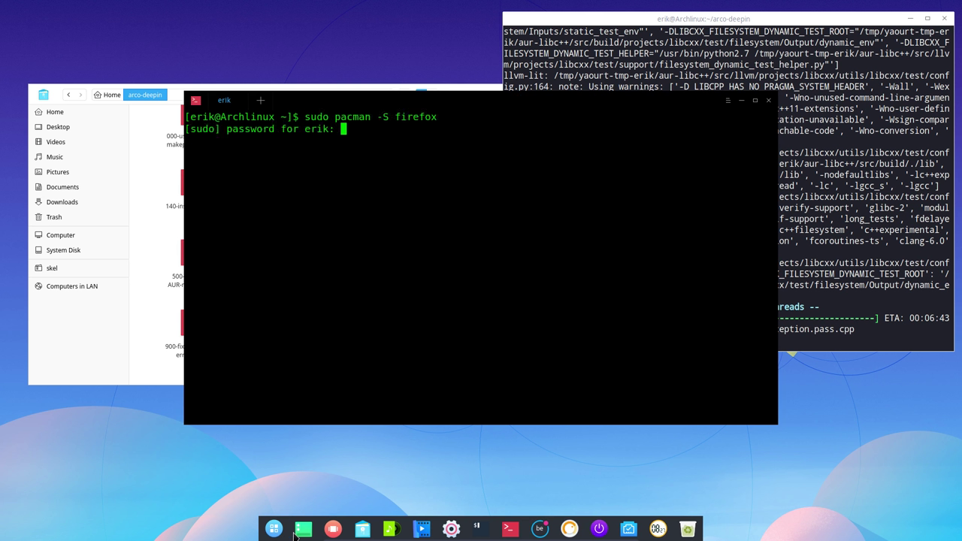
key("Return")
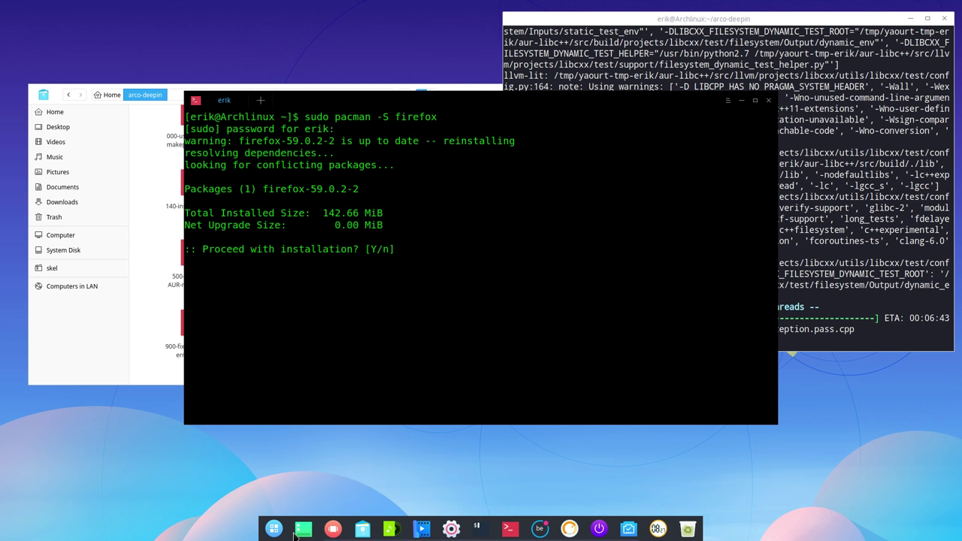
key("ctrl+c")
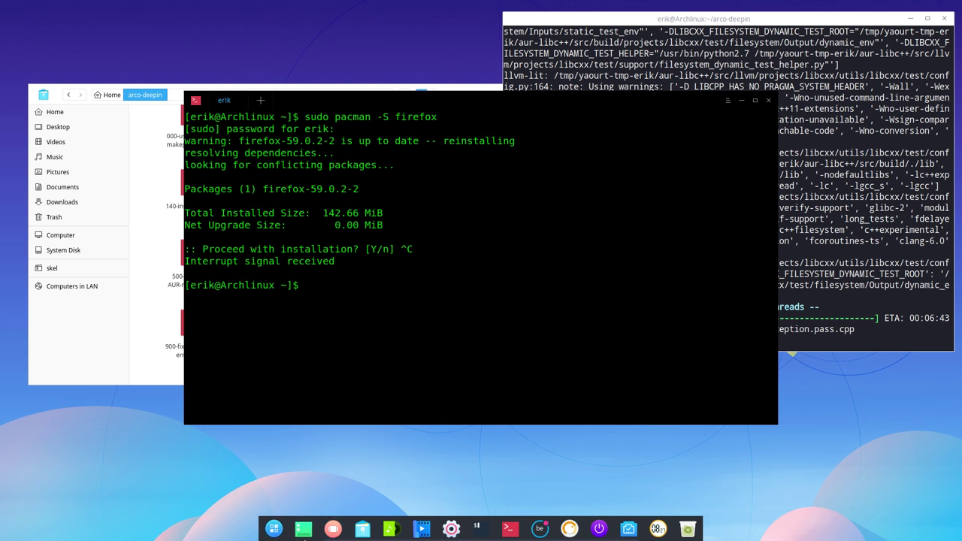
Step: Search the launcher for 'fire' again, then start Firefox with 'firefox &'
left_click(271, 531)
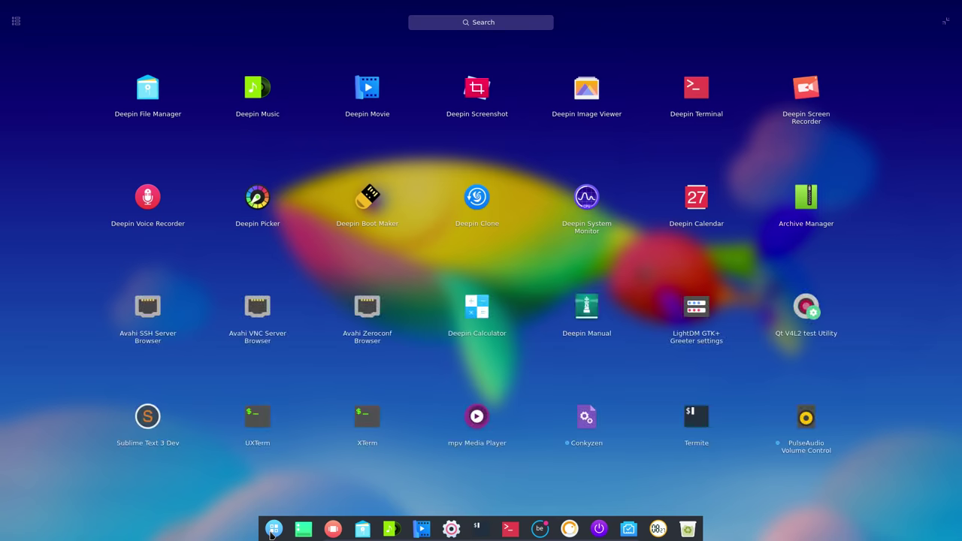
type("fire")
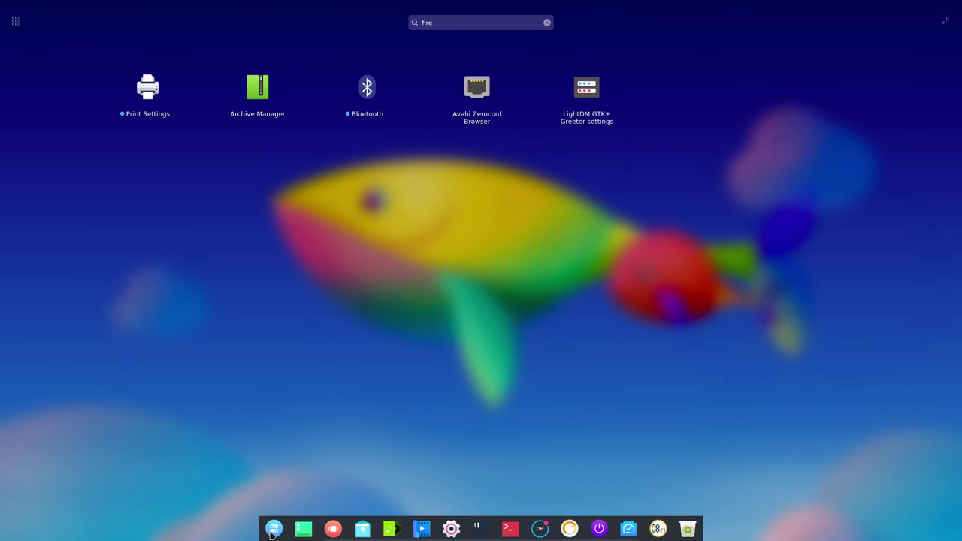
left_click(270, 532)
type("firefox")
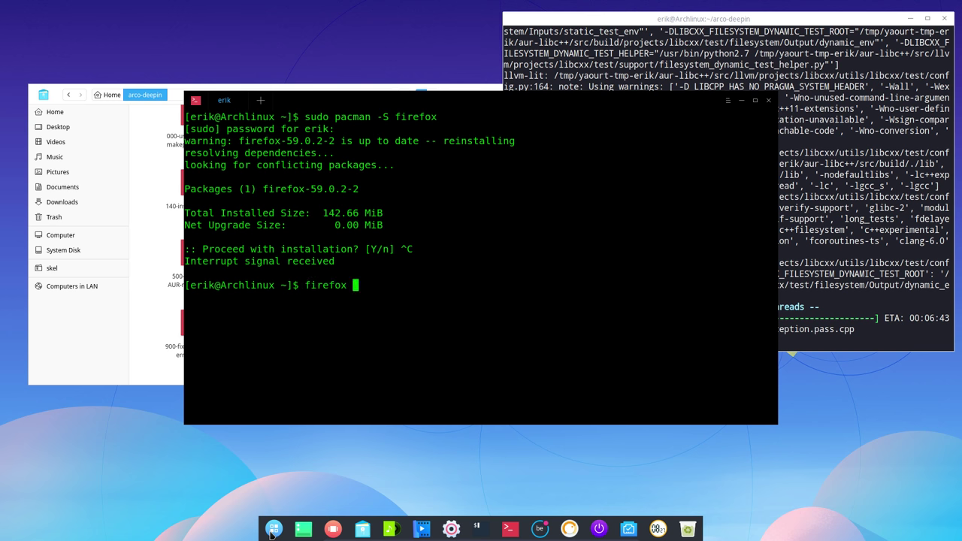
type(" &")
key("Return")
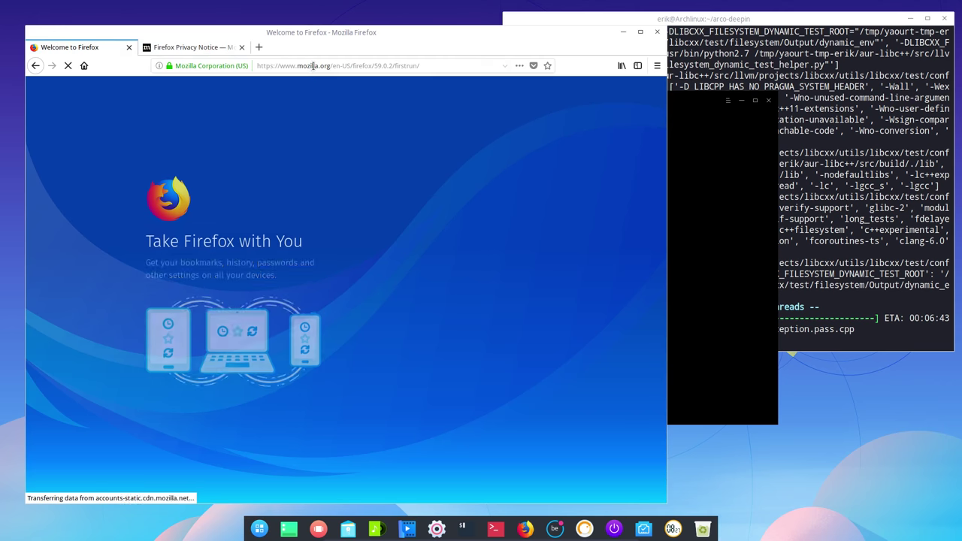
Step: Go to github.com/arcolinux and browse arcolinux_repo's x86_64 folder, then return to the organization page
left_click(315, 66)
type("gith")
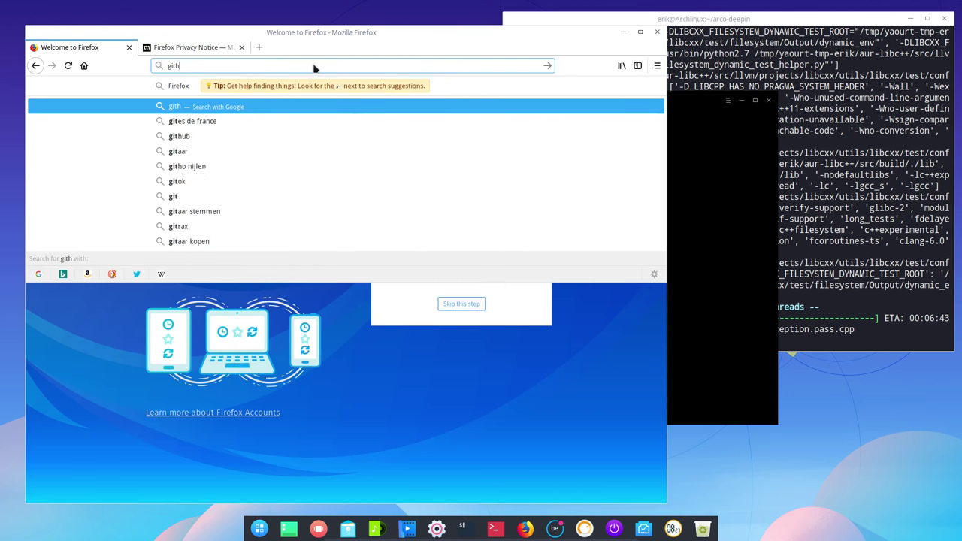
type("ub.com/arcolin")
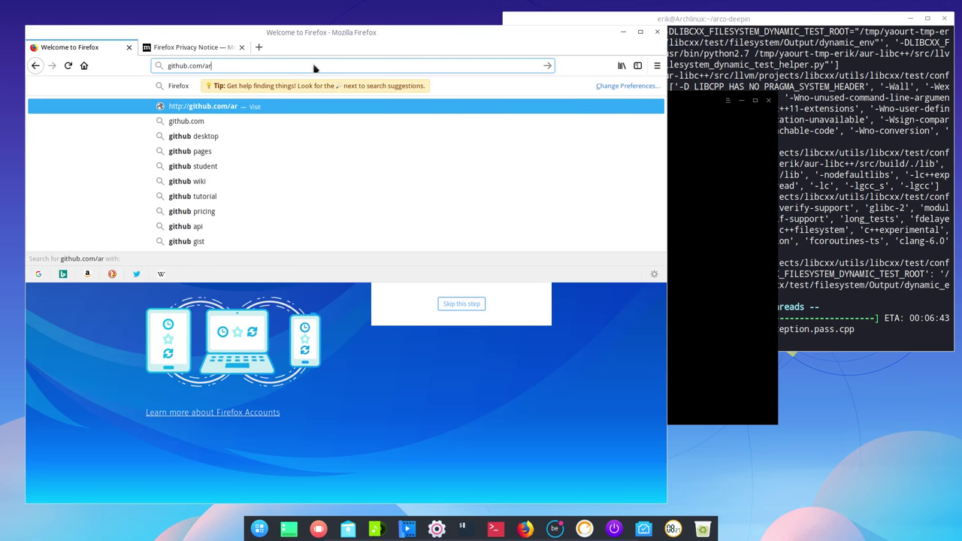
type("ux")
key("Return")
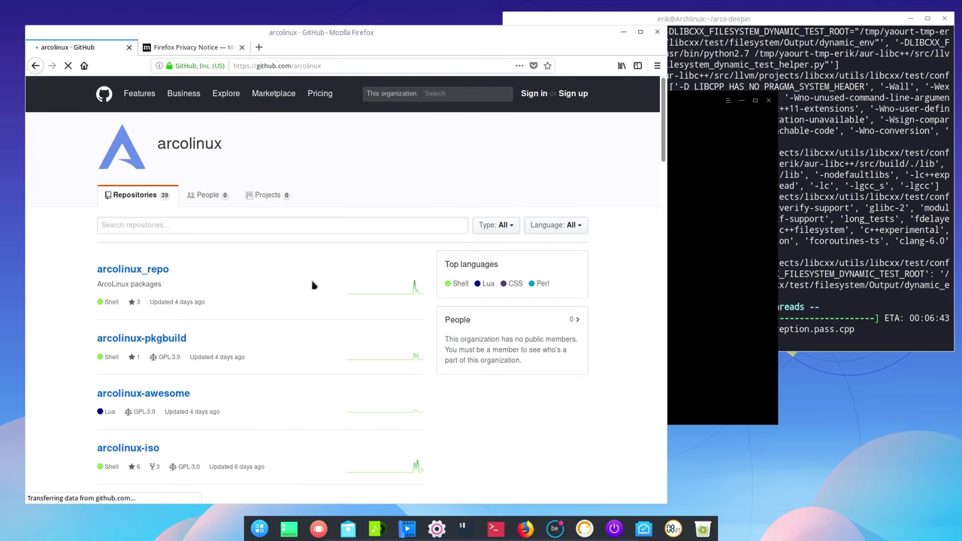
left_click(160, 270)
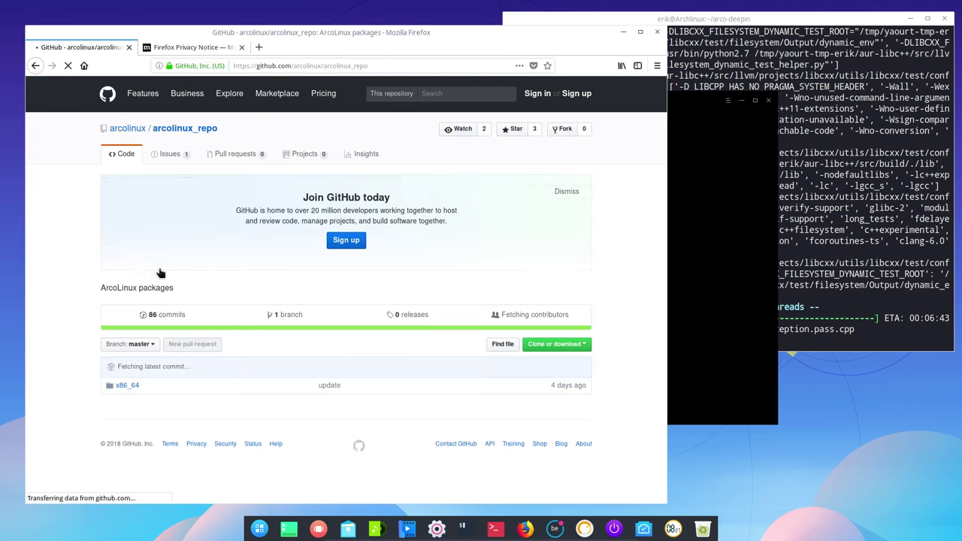
left_click(123, 385)
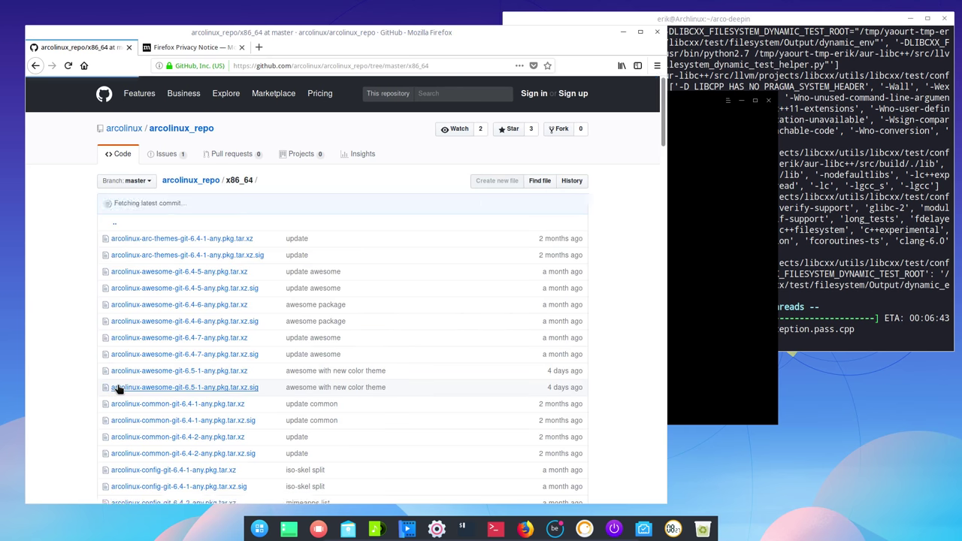
left_click(35, 66)
left_click(35, 66)
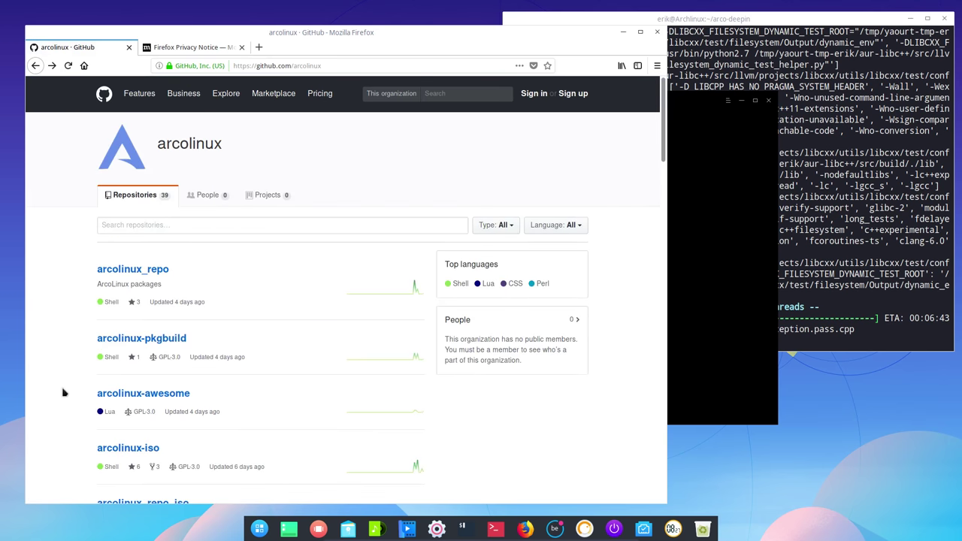
Step: Open arcolinux_repo_iso's x86_64 folder and the discord-0.0.4-1-x86_64.pkg.tar.xz file page
scroll(63, 394, "down", 2)
scroll(63, 394, "down", 2)
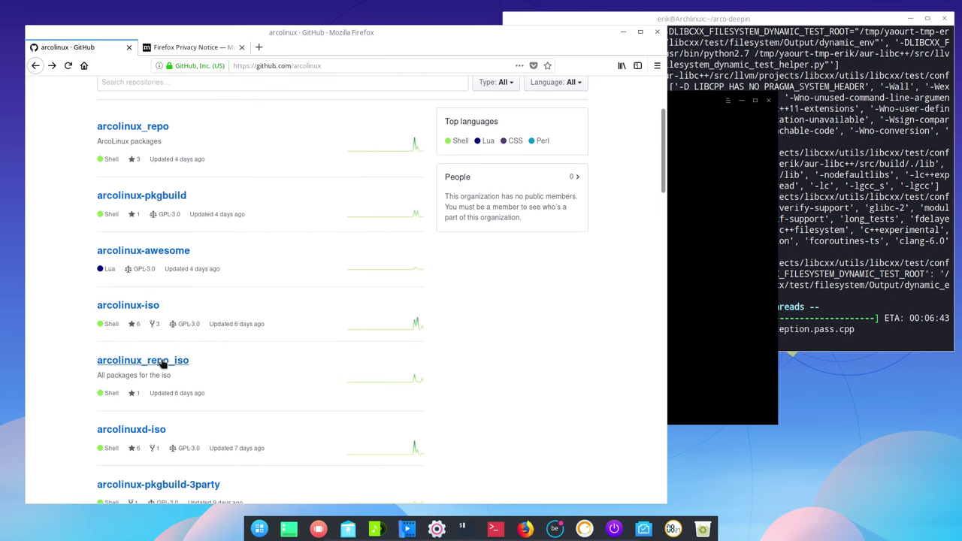
left_click(161, 362)
left_click(120, 385)
scroll(70, 401, "down", 10)
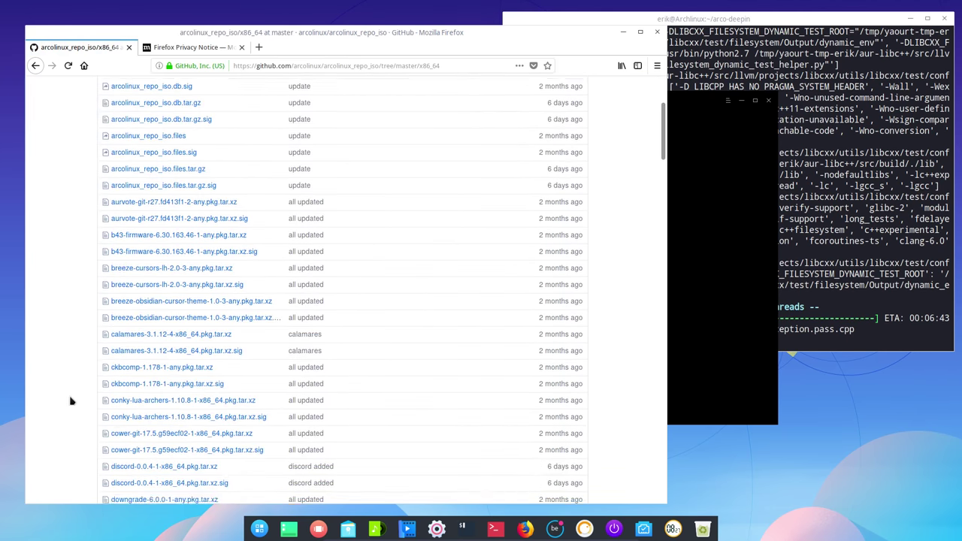
scroll(70, 402, "down", 6)
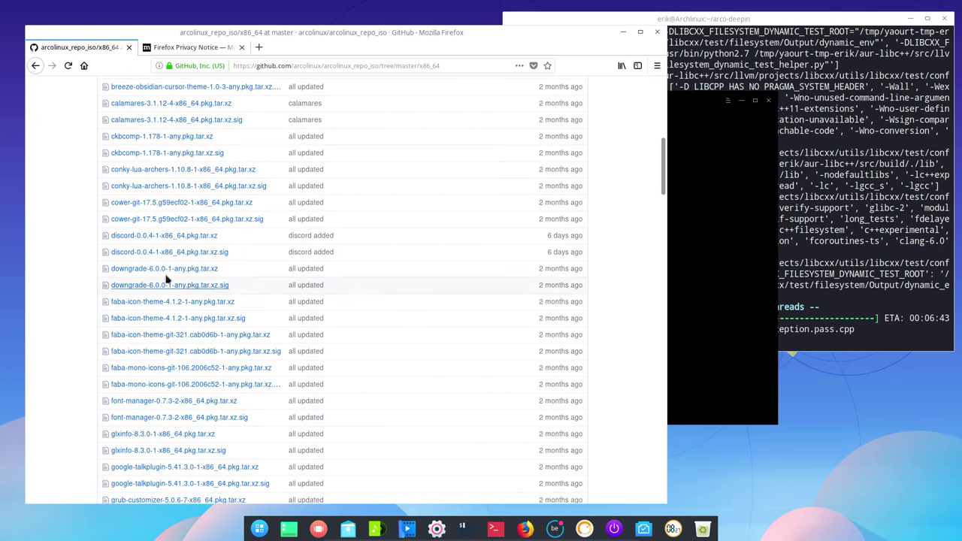
left_click(207, 236)
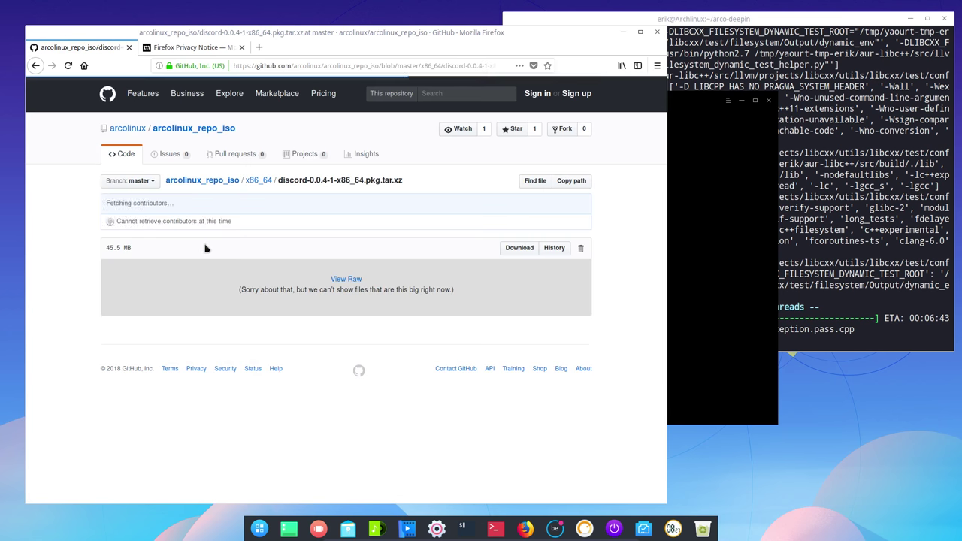
Step: Download discord-0.0.4-1-x86_64.pkg.tar.xz, retrying after it stalls, and save the file
left_click(527, 250)
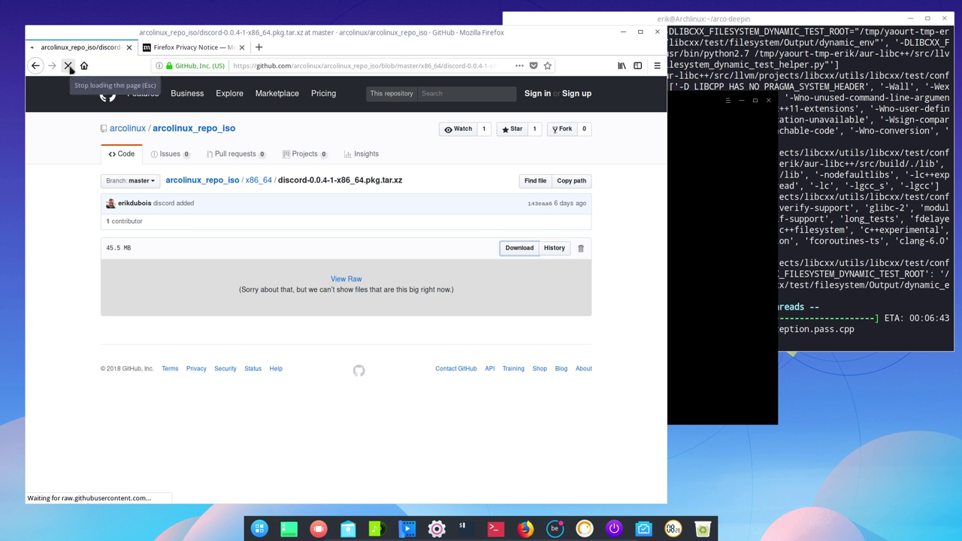
left_click(68, 66)
left_click(512, 246)
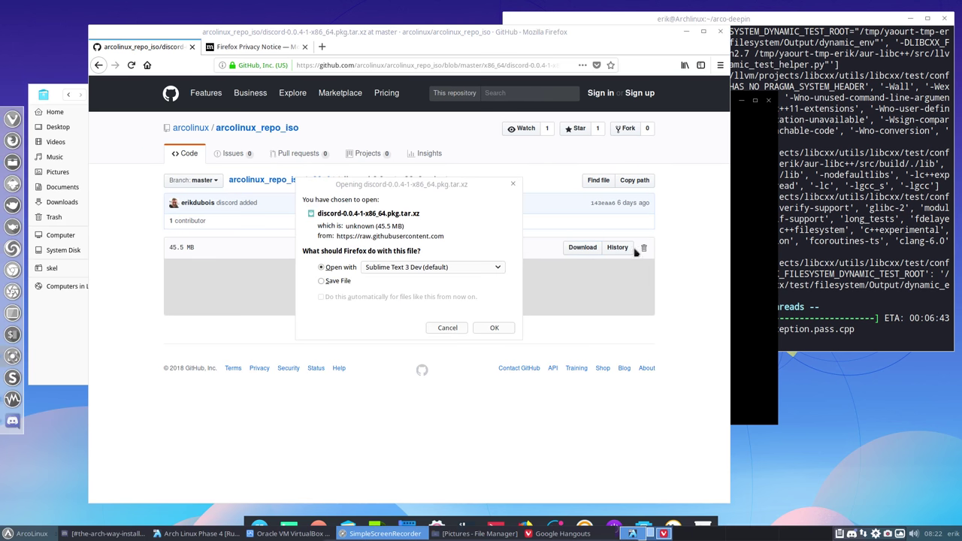
left_click(342, 281)
left_click(492, 327)
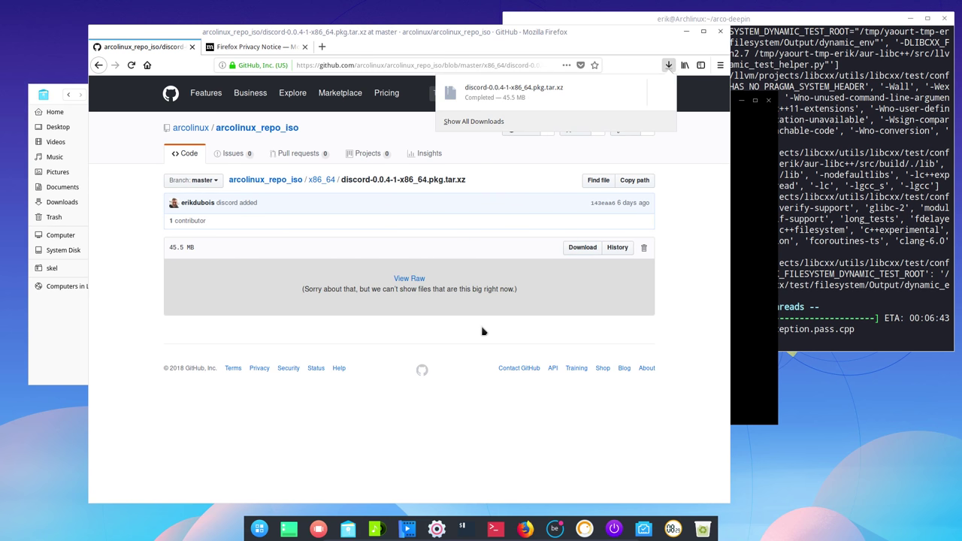
Step: Open the Downloads folder, inspect the discord archive in Archive Manager, then close it
left_click(661, 96)
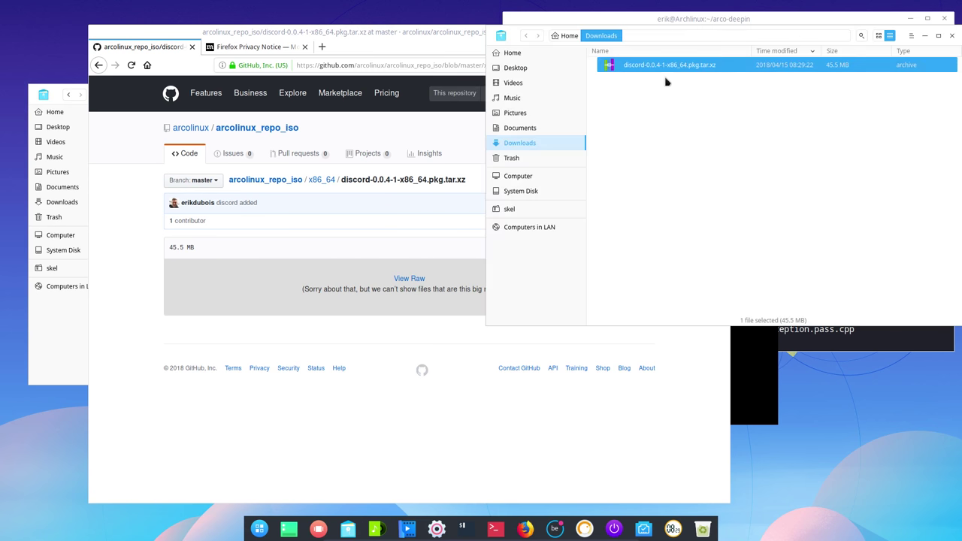
double_click(671, 70)
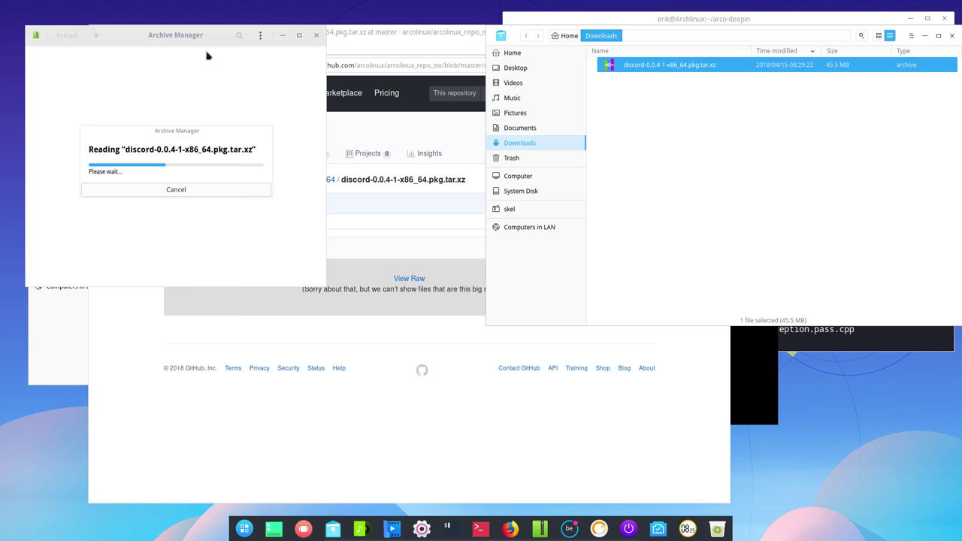
left_click(189, 192)
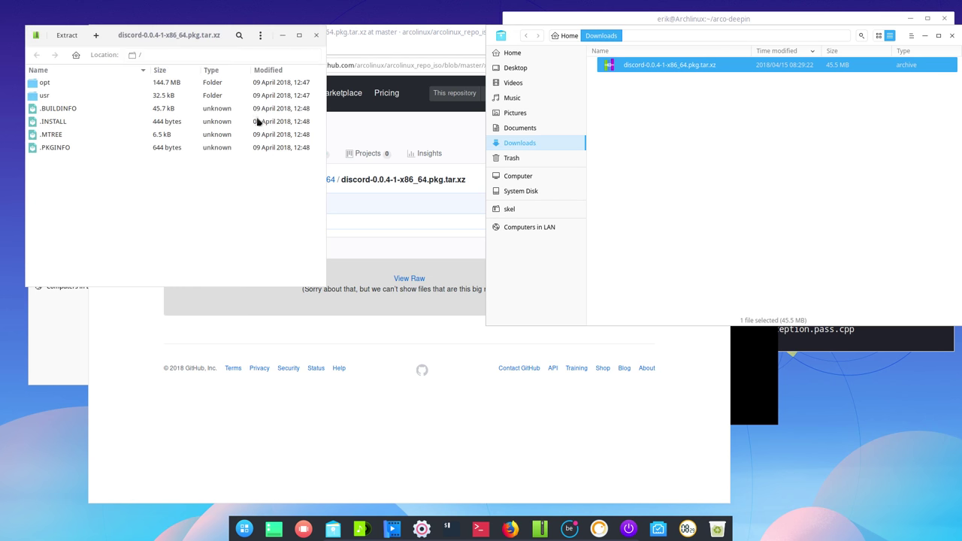
left_click(316, 38)
right_click(665, 106)
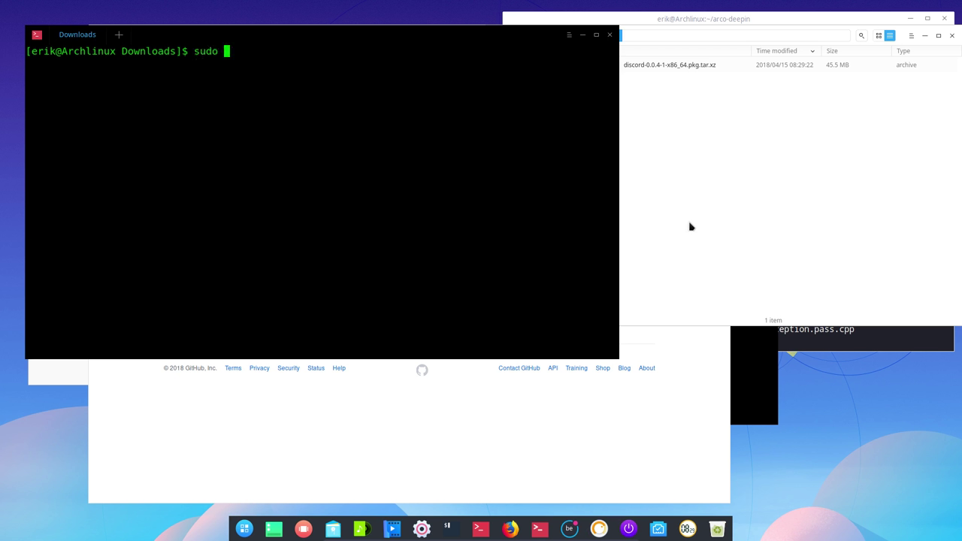
Step: Run sudo pacman -U on the discord package, which stops on an unresolvable libc++ dependency
type("-U")
type(" d")
key("Tab")
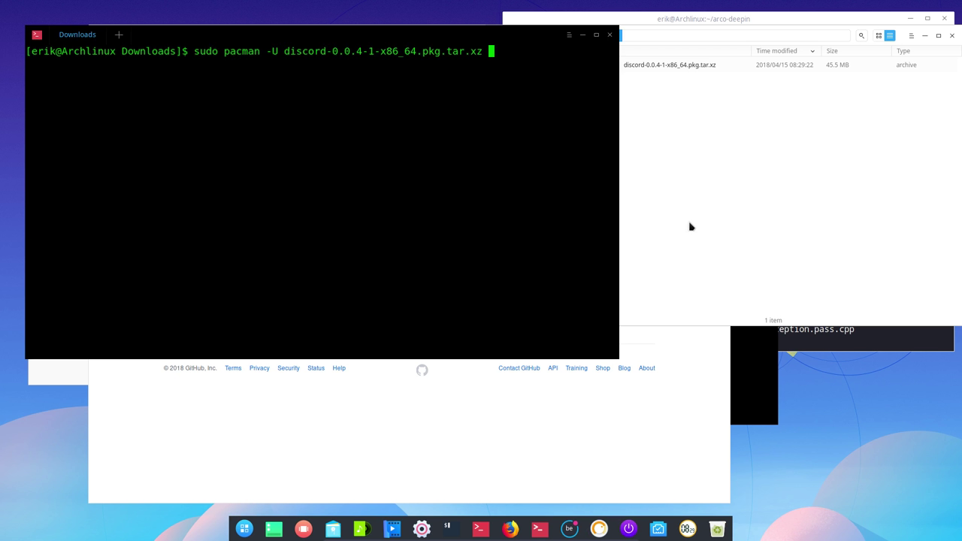
type("d")
key("Tab")
key("BackSpace")
key("BackSpace")
key("BackSpace")
key("BackSpace")
key("BackSpace")
key("BackSpace")
key("BackSpace")
key("BackSpace")
key("BackSpace")
key("BackSpace")
key("BackSpace")
key("BackSpace")
key("BackSpace")
key("BackSpace")
key("BackSpace")
key("BackSpace")
key("BackSpace")
key("BackSpace")
key("BackSpace")
key("BackSpace")
key("Return")
key("Return")
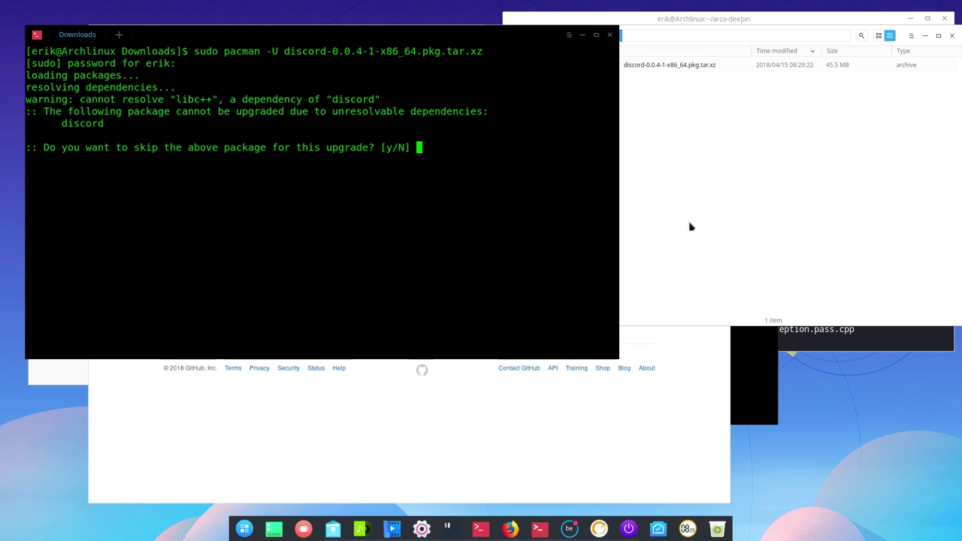
Step: Return to the repo's x86_64 package listing on GitHub
left_click(448, 443)
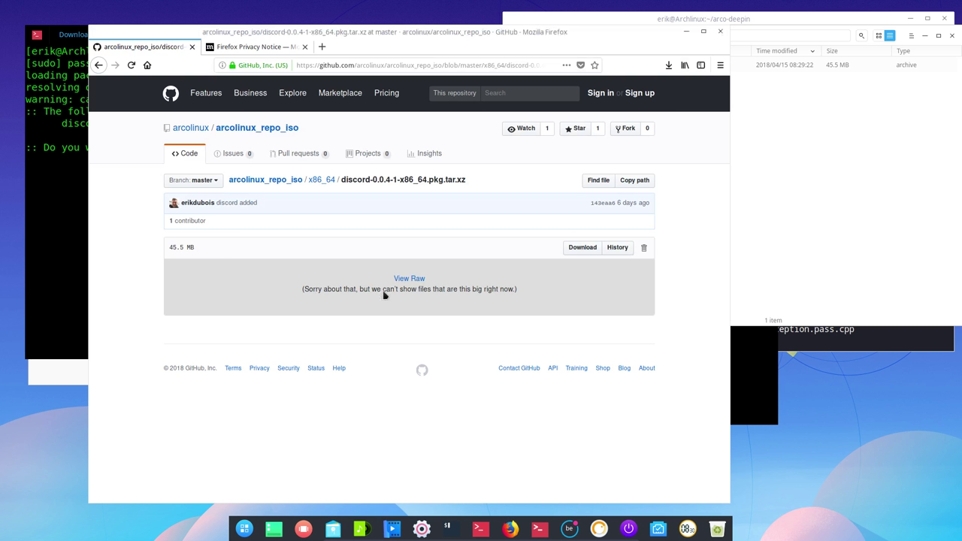
left_click(328, 187)
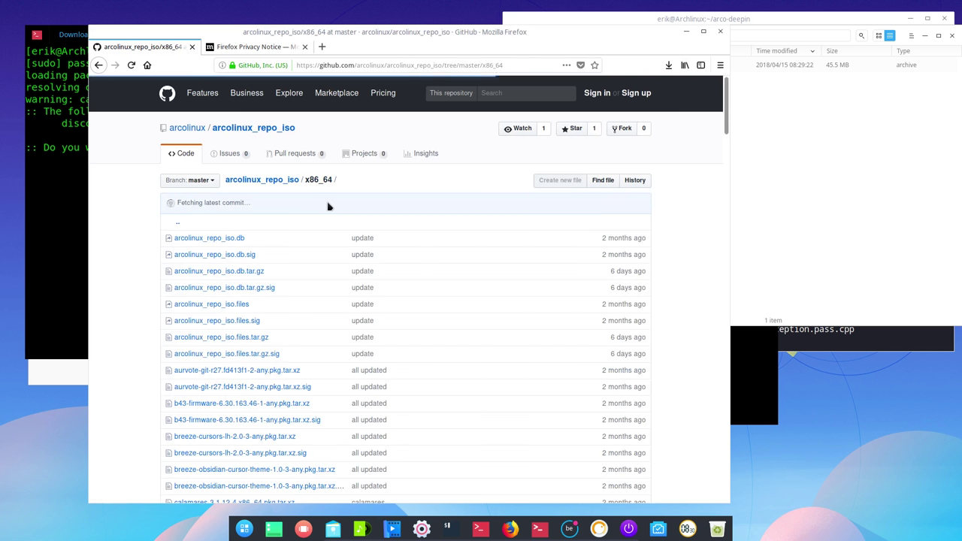
left_click_drag(344, 28, 383, 24)
scroll(269, 327, "down", 1)
scroll(269, 326, "down", 10)
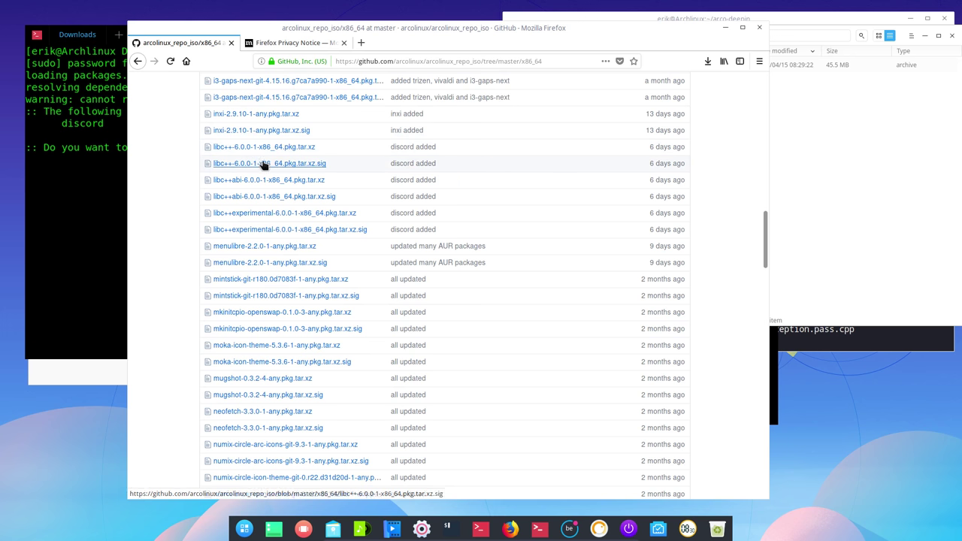
Step: Save the libc++ 6.0.0 and libc++abi 6.0.0 packages to Downloads
left_click(275, 148)
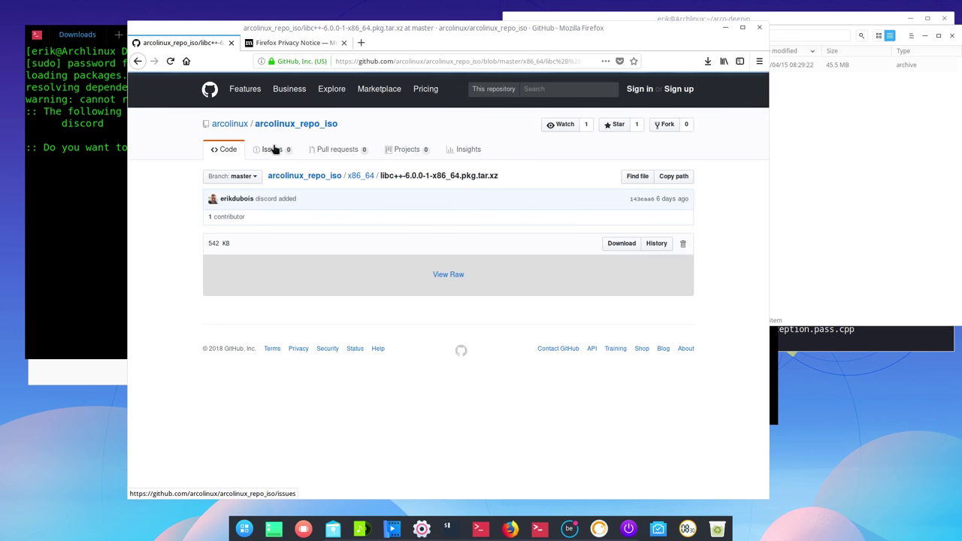
left_click(622, 244)
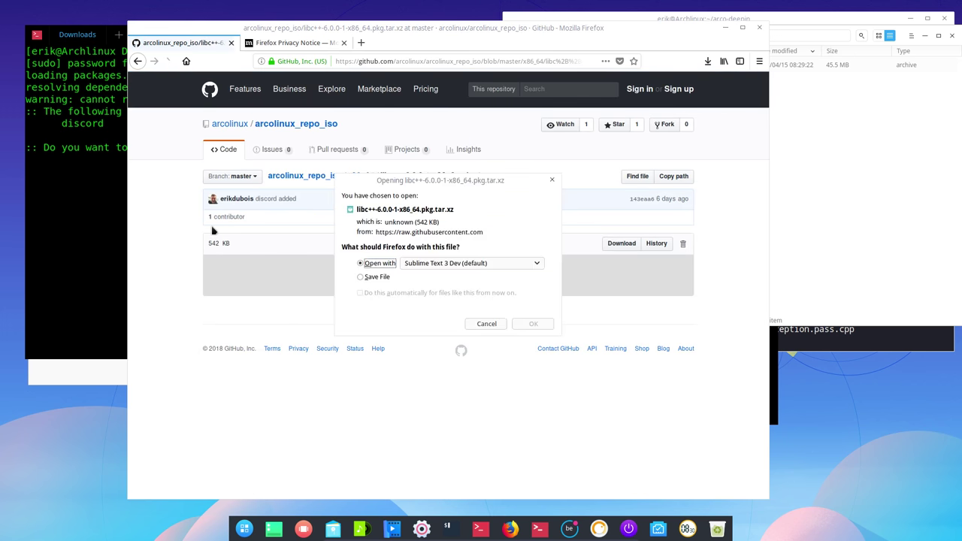
left_click(361, 278)
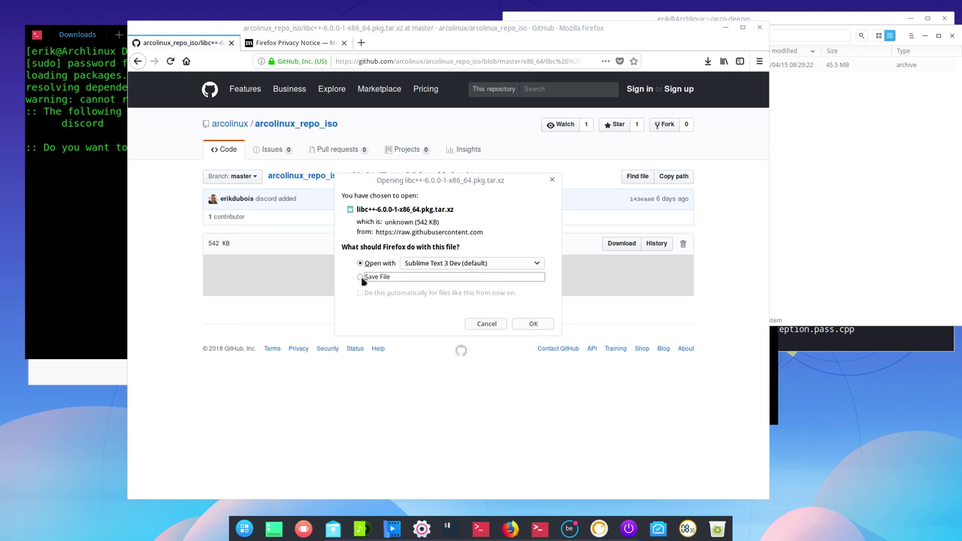
left_click(532, 325)
left_click(137, 64)
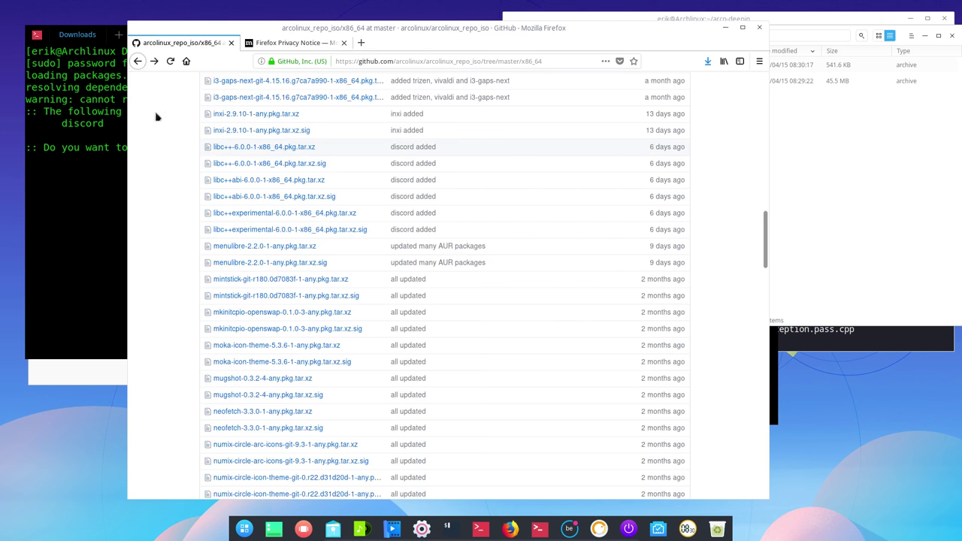
left_click(256, 186)
left_click(618, 242)
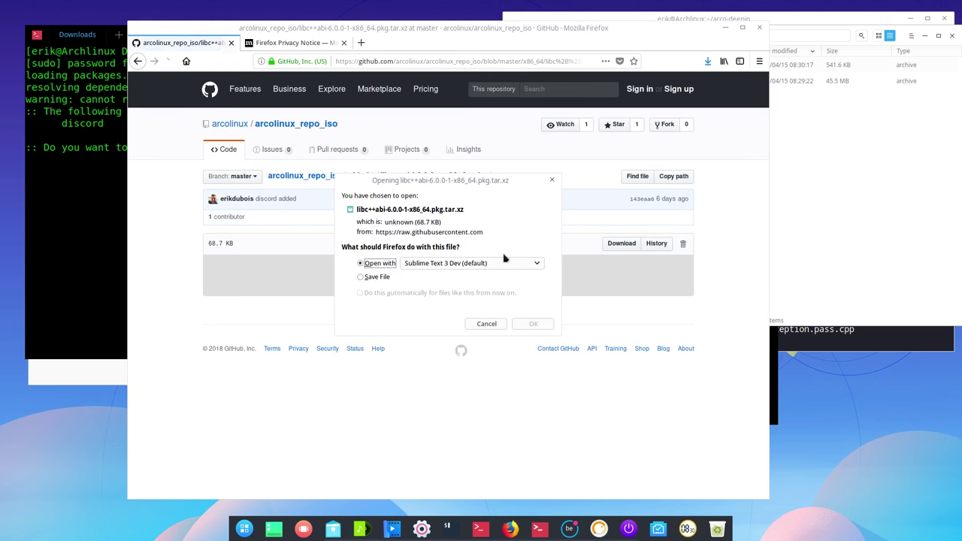
left_click(380, 278)
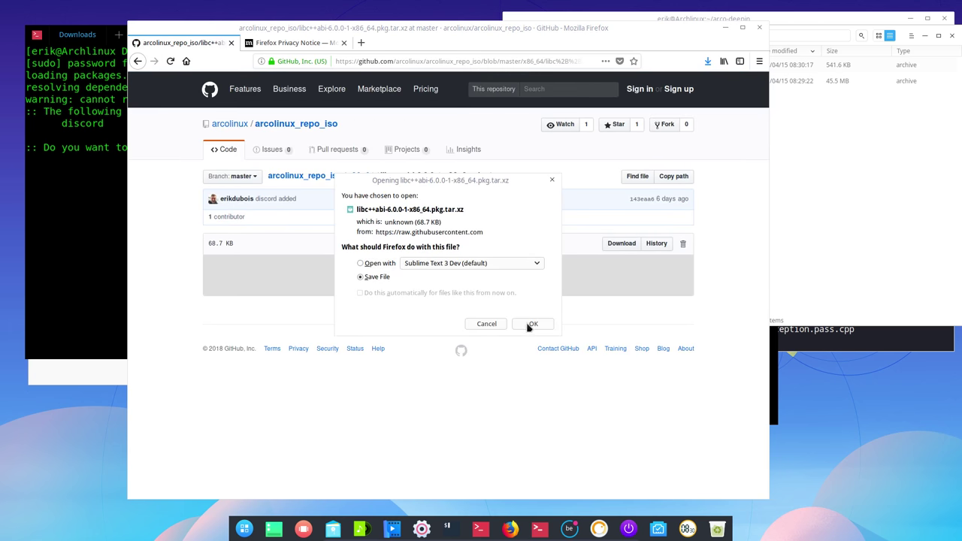
left_click(524, 325)
Step: Save the libc++experimental 6.0.0 package and open the Downloads folder
left_click(137, 63)
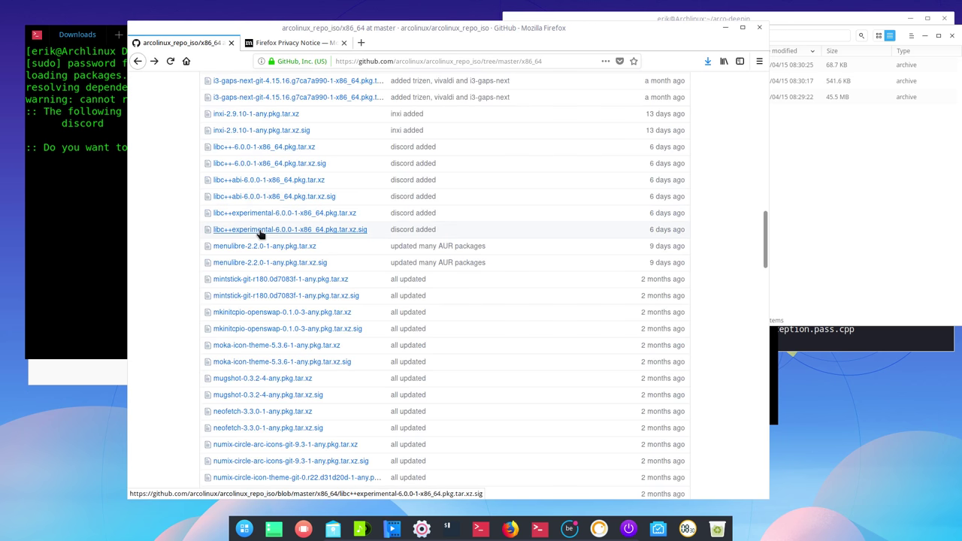
left_click(351, 214)
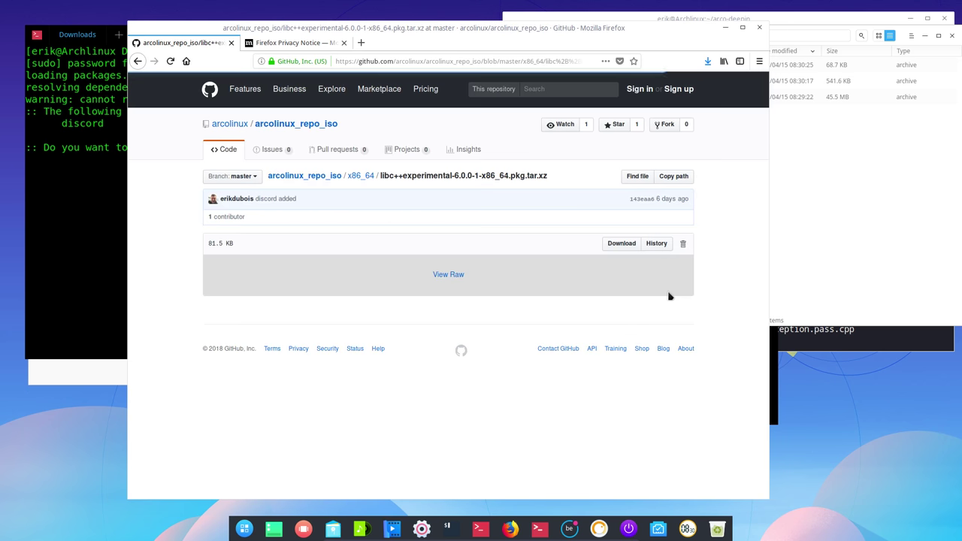
left_click(624, 246)
left_click(378, 278)
left_click(528, 326)
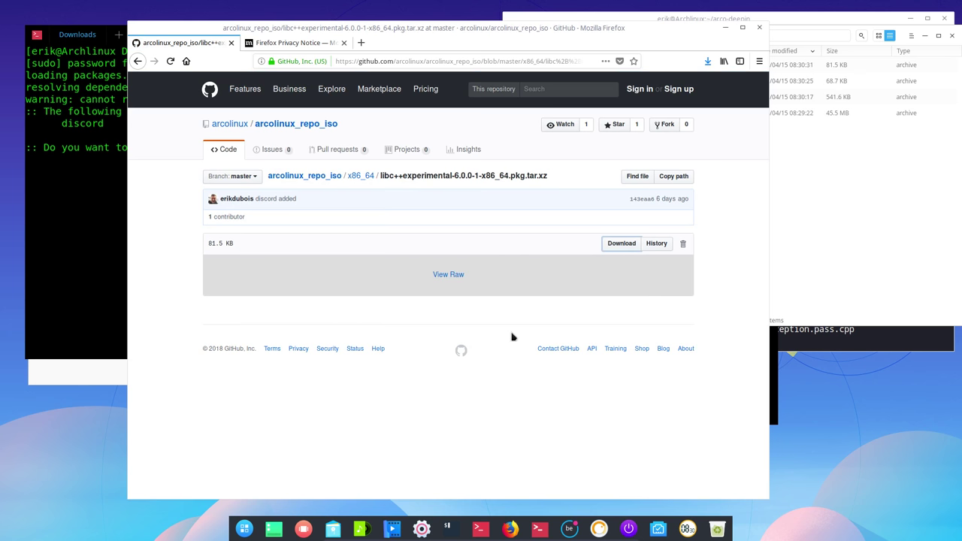
left_click(707, 62)
left_click(701, 88)
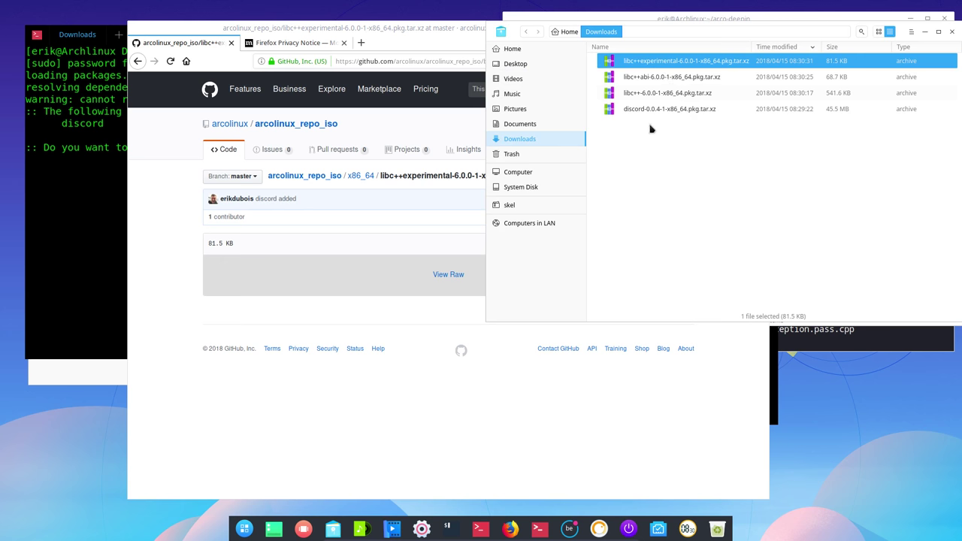
Step: Open the Select default program chooser for the discord package
left_click(665, 111)
right_click(666, 112)
key("Escape")
right_click(715, 113)
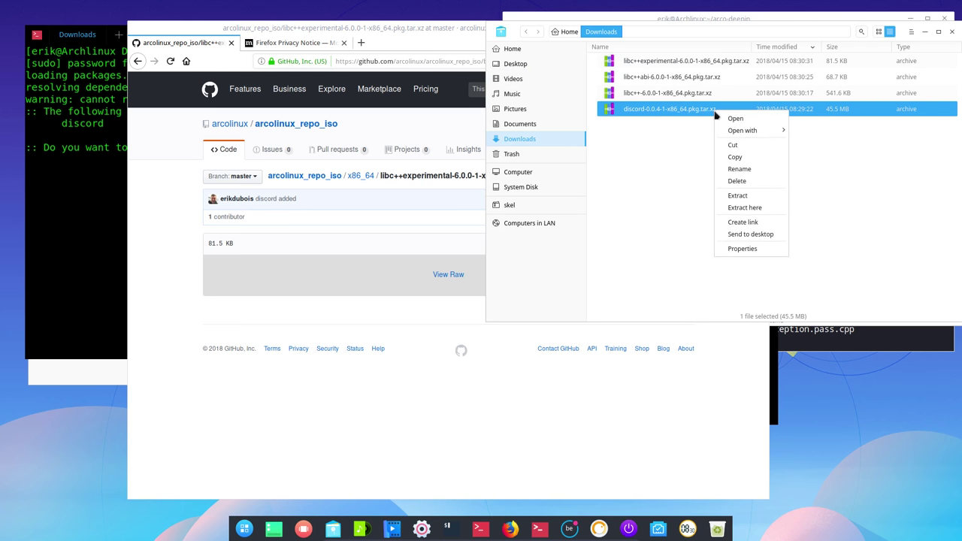
mouse_move(755, 132)
left_click(816, 146)
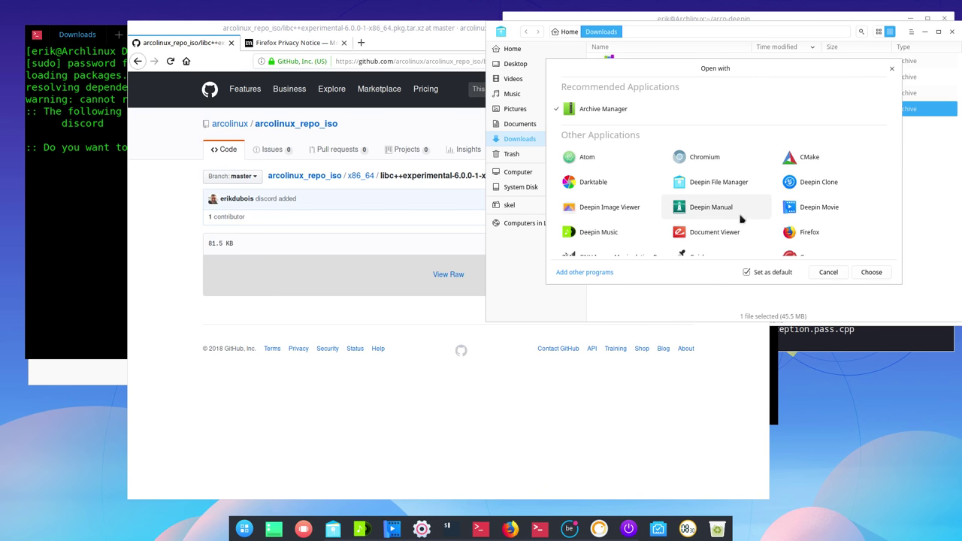
Step: Cancel the program chooser without changes and bring the browser window forward
scroll(741, 218, "down", 3)
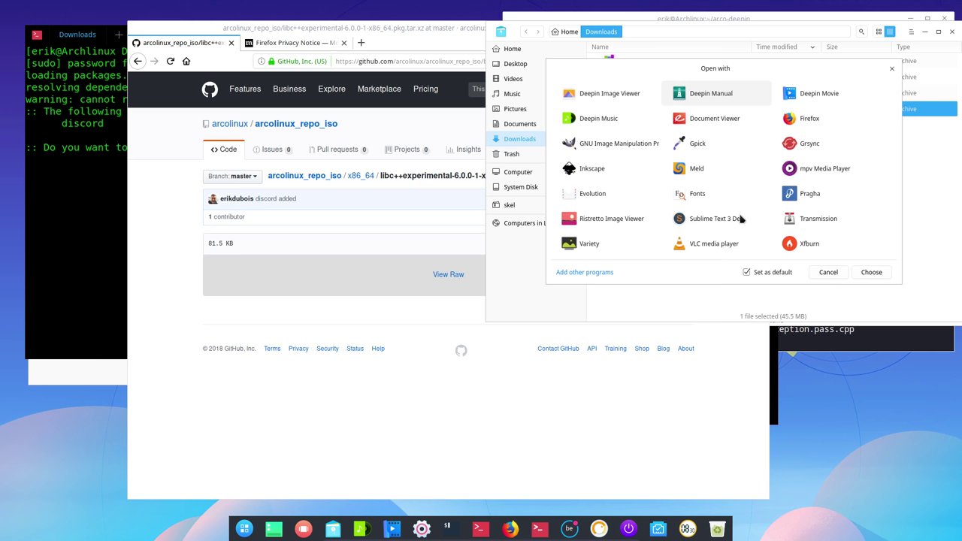
scroll(740, 218, "up", 3)
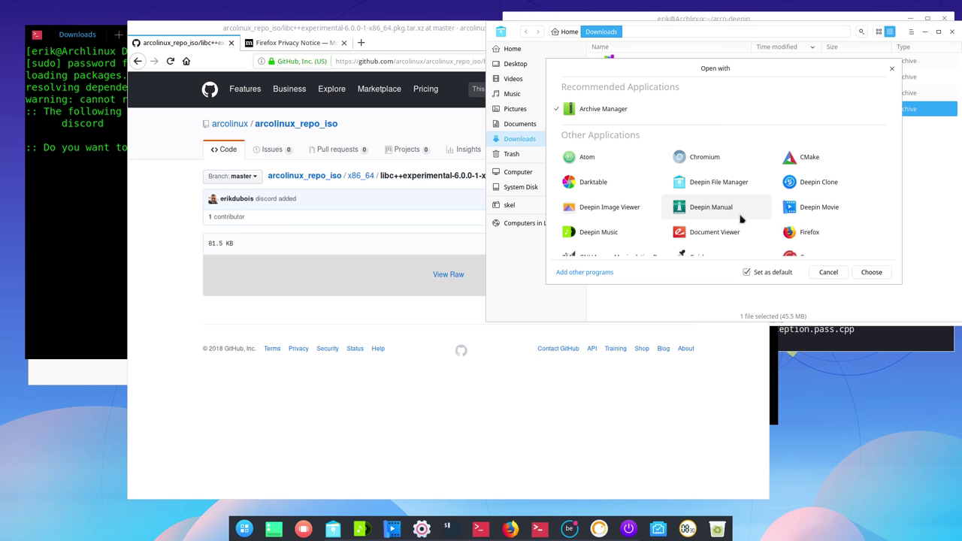
scroll(741, 218, "down", 3)
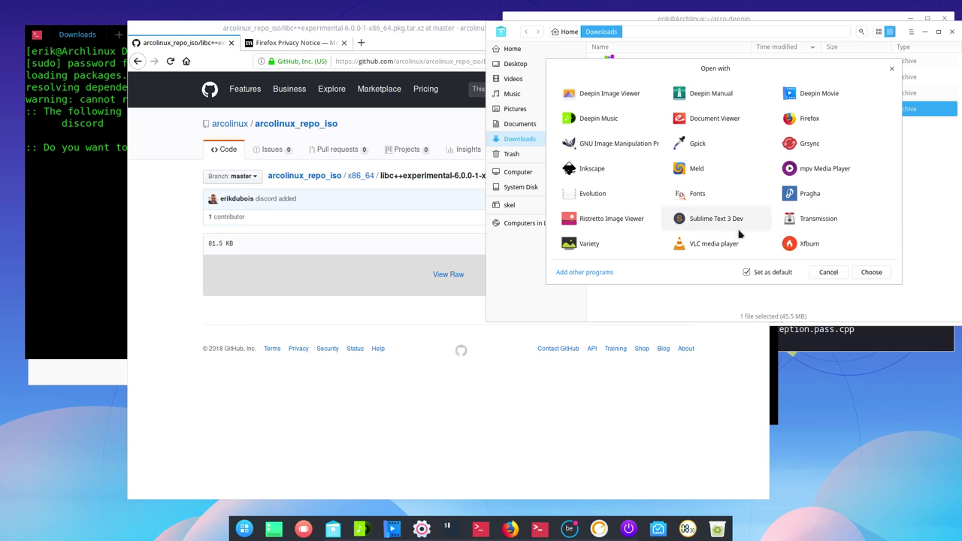
left_click(829, 272)
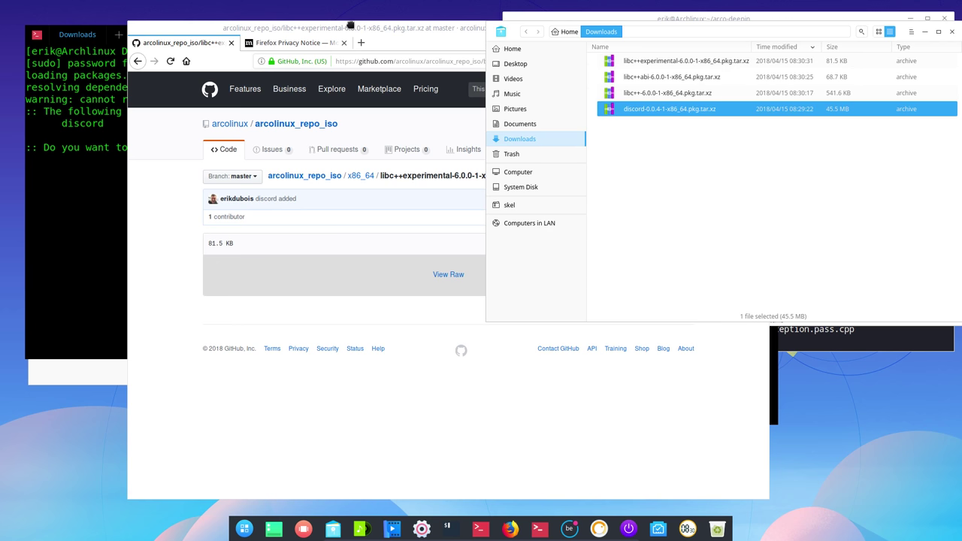
left_click(350, 25)
left_click_drag(350, 25, 365, 24)
Step: Abort the stalled discord install, then try sudo pacman -U on libc++ and abort it
left_click(738, 32)
left_click(249, 217)
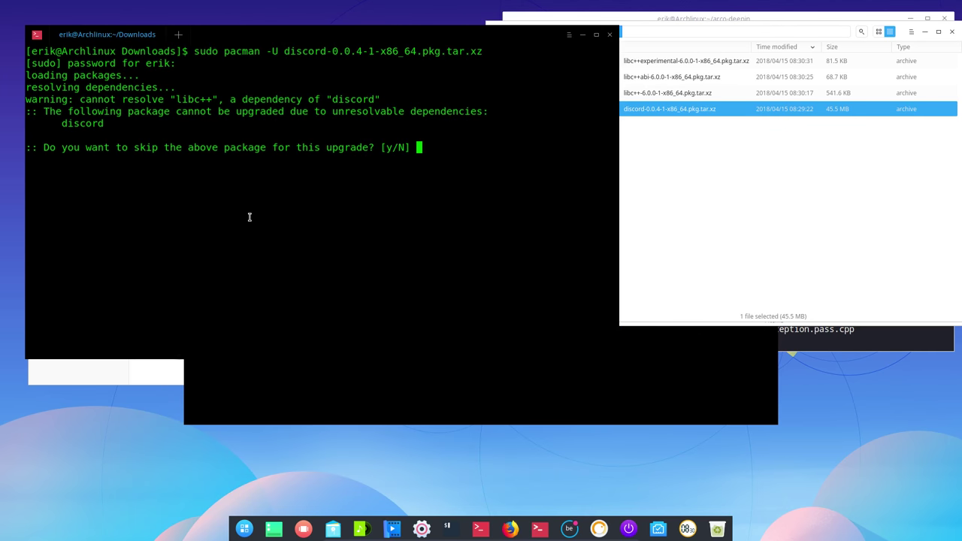
key("ctrl+c")
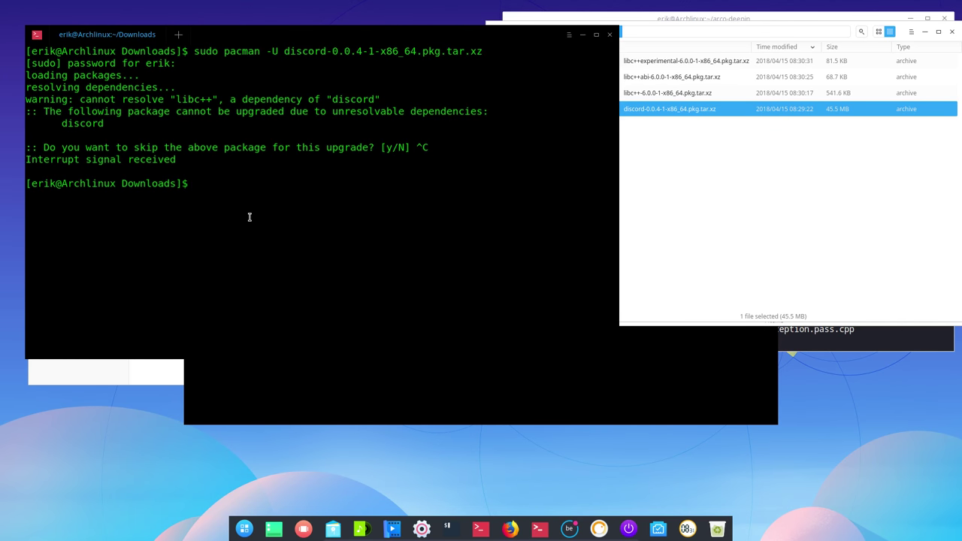
type("sudo pacman -U")
key("Tab")
key("Tab")
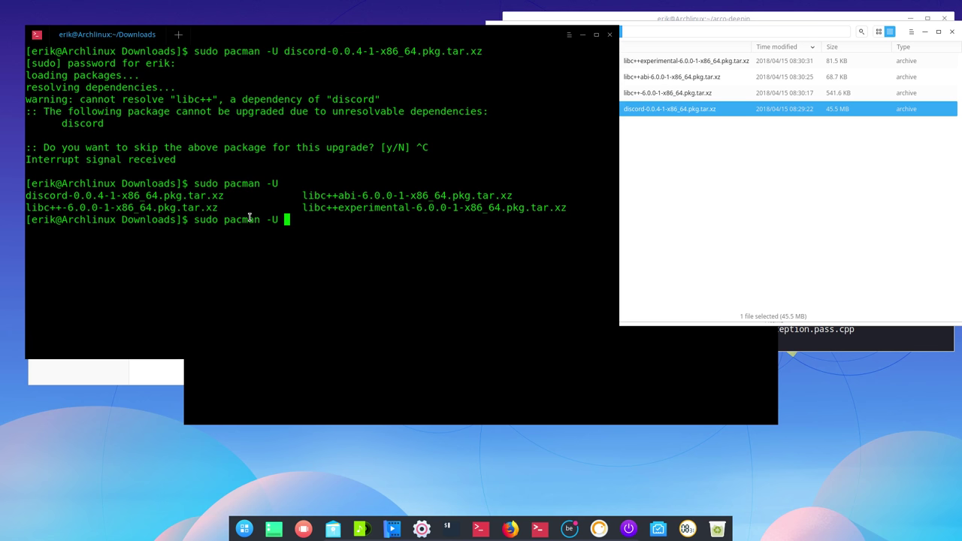
type("libc++a")
key("BackSpace")
key("Tab")
key("Return")
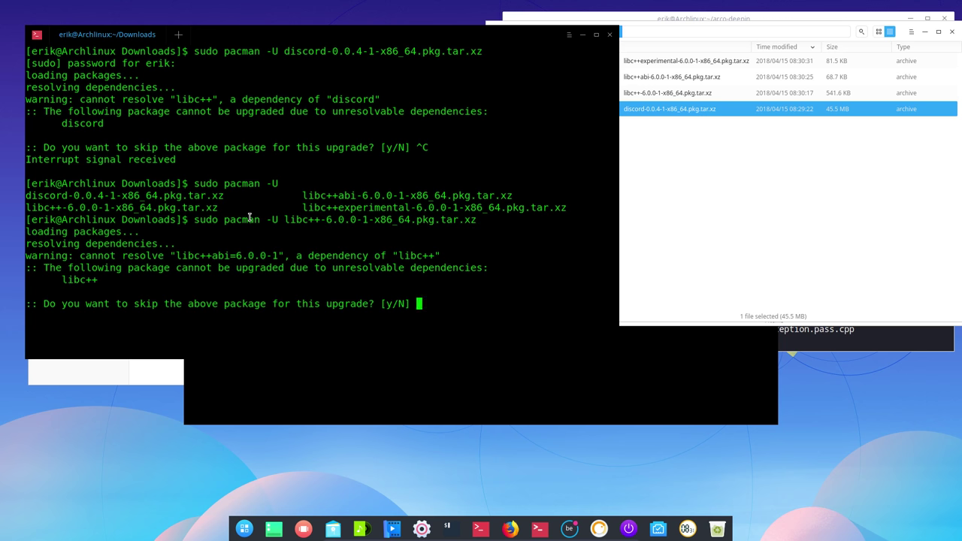
key("ctrl+c")
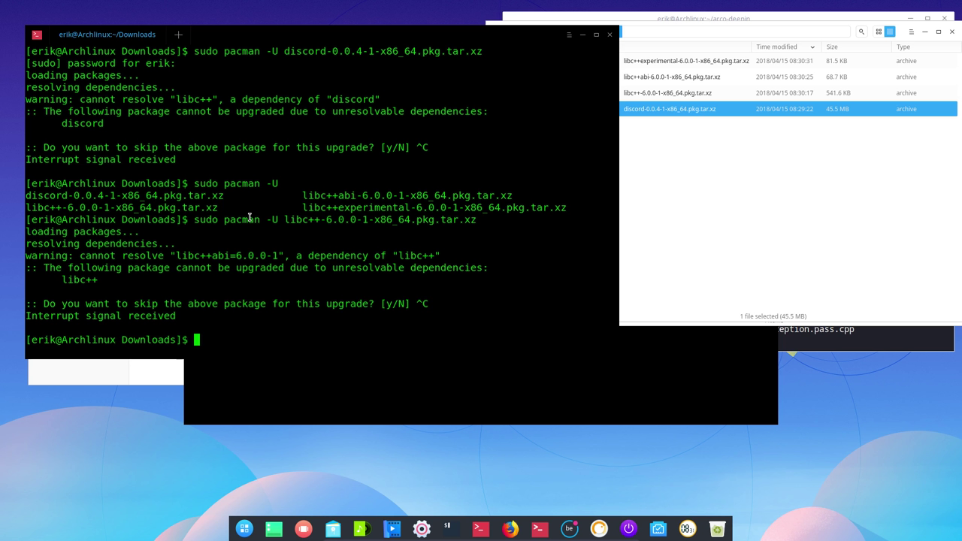
Step: Install the libc++abi package with sudo pacman -U, answering y
key("Up")
key("BackSpace")
key("BackSpace")
key("BackSpace")
key("BackSpace")
key("BackSpace")
key("BackSpace")
key("BackSpace")
key("BackSpace")
key("BackSpace")
key("BackSpace")
key("BackSpace")
key("BackSpace")
key("BackSpace")
key("BackSpace")
key("BackSpace")
key("BackSpace")
key("BackSpace")
key("BackSpace")
key("BackSpace")
key("BackSpace")
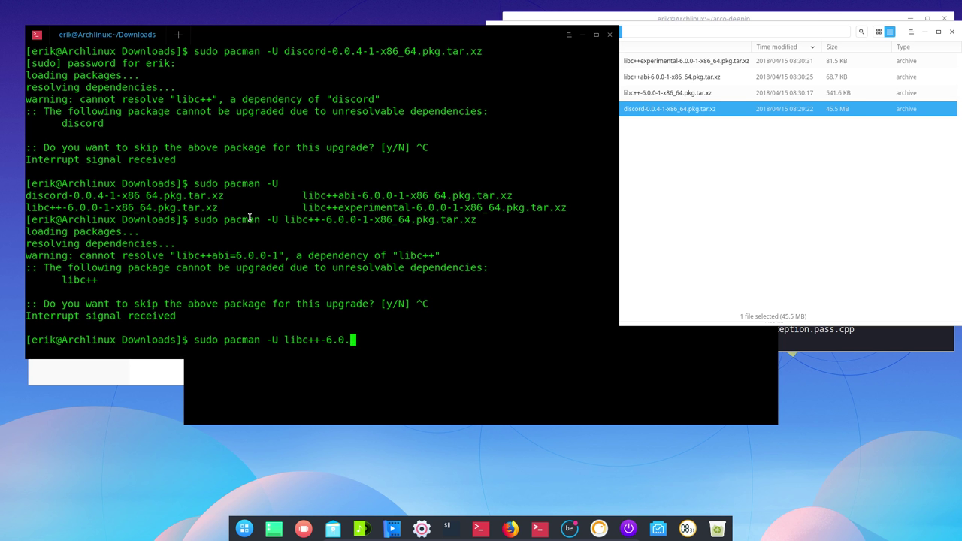
key("BackSpace")
key("BackSpace")
key("BackSpace")
key("BackSpace")
key("BackSpace")
type("abi")
key("Tab")
key("Return")
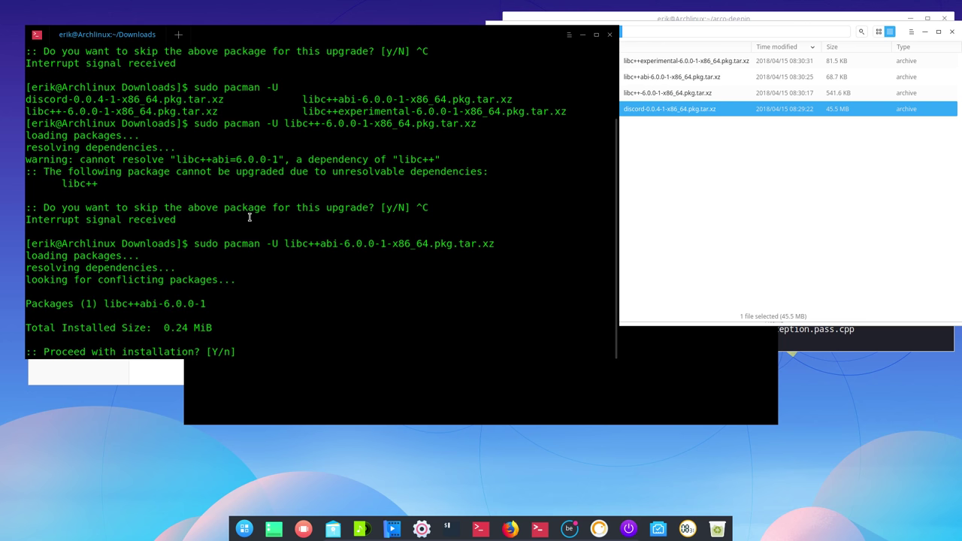
type("y")
key("Return")
Step: Attempt the libc++experimental install and abort it over the missing libc++ dependency
key("Up")
key("BackSpace")
key("BackSpace")
key("BackSpace")
key("BackSpace")
key("BackSpace")
key("BackSpace")
key("BackSpace")
key("BackSpace")
key("BackSpace")
key("BackSpace")
key("BackSpace")
key("BackSpace")
key("BackSpace")
key("BackSpace")
key("BackSpace")
key("BackSpace")
key("BackSpace")
key("BackSpace")
key("BackSpace")
key("BackSpace")
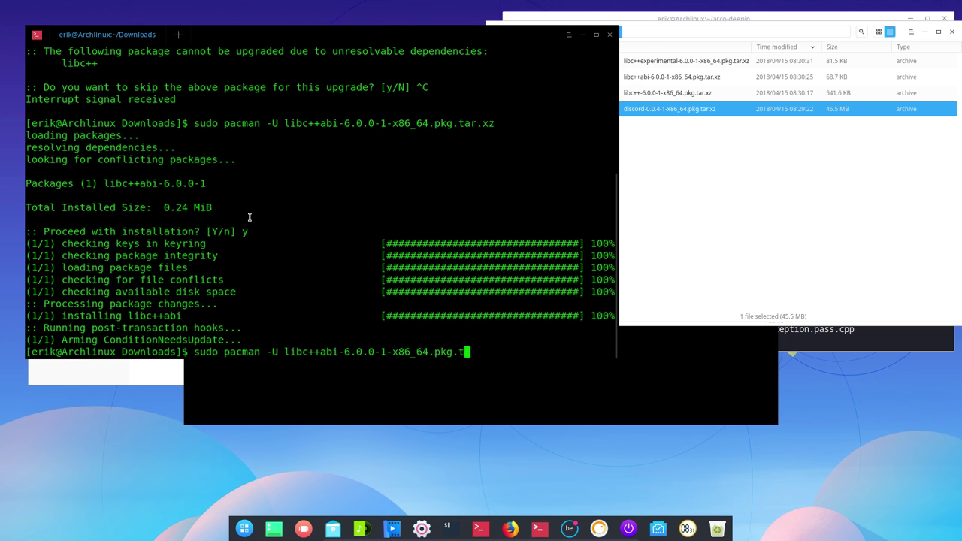
key("BackSpace")
key("BackSpace")
key("BackSpace")
key("Tab")
key("Tab")
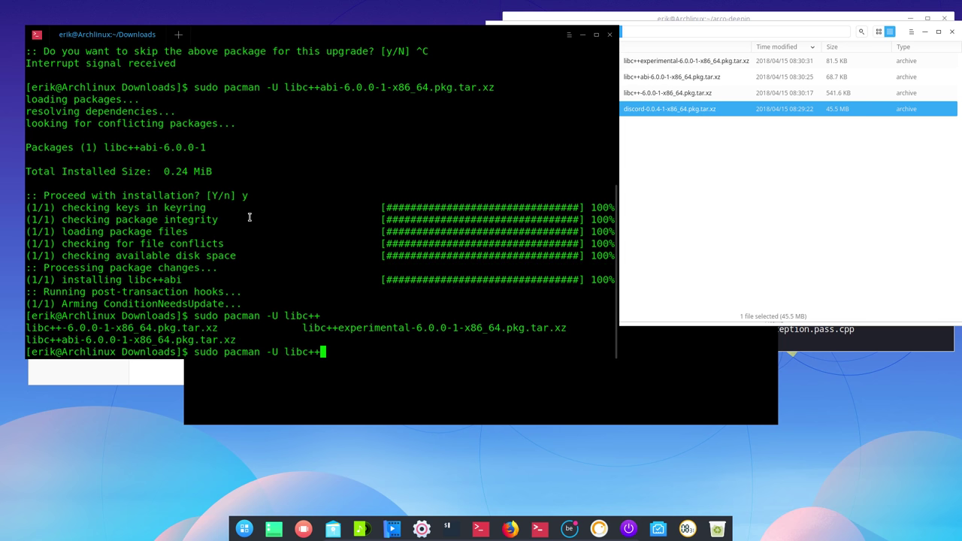
type("ex")
key("Tab")
key("Return")
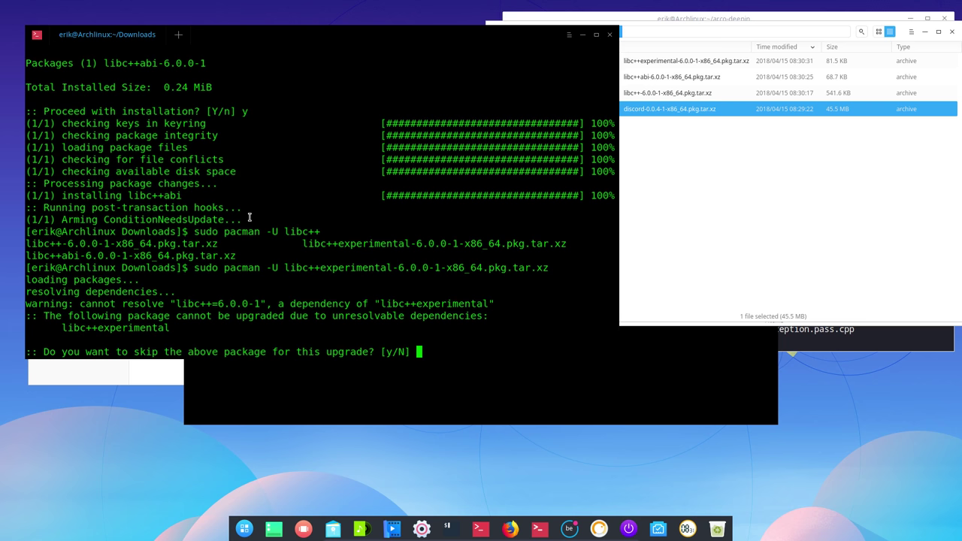
key("ctrl+c")
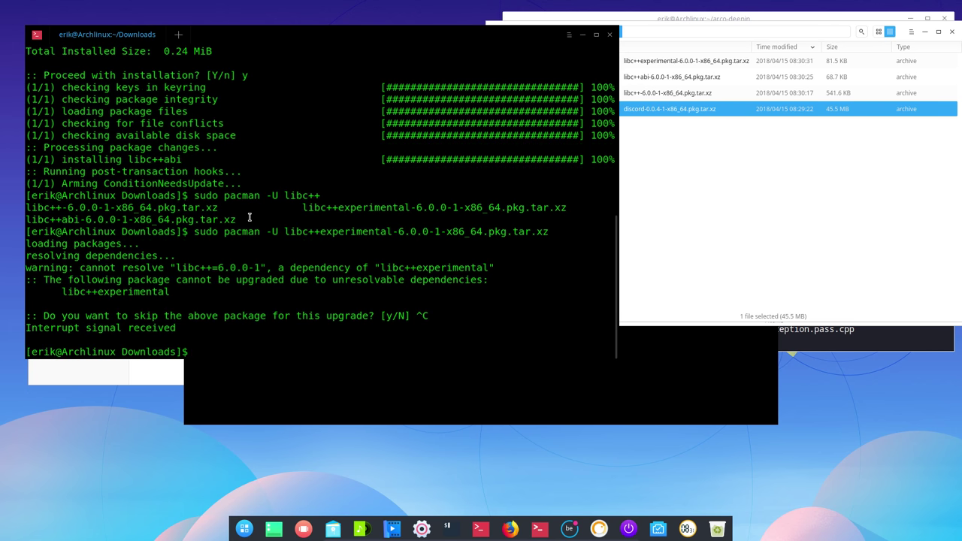
Step: Recall the install command and trim it back to list the libc++ package files
key("Up")
key("BackSpace")
key("BackSpace")
key("BackSpace")
key("BackSpace")
key("BackSpace")
key("BackSpace")
key("BackSpace")
key("BackSpace")
key("BackSpace")
key("BackSpace")
key("BackSpace")
key("BackSpace")
key("BackSpace")
key("BackSpace")
key("BackSpace")
key("BackSpace")
key("BackSpace")
key("BackSpace")
key("BackSpace")
key("BackSpace")
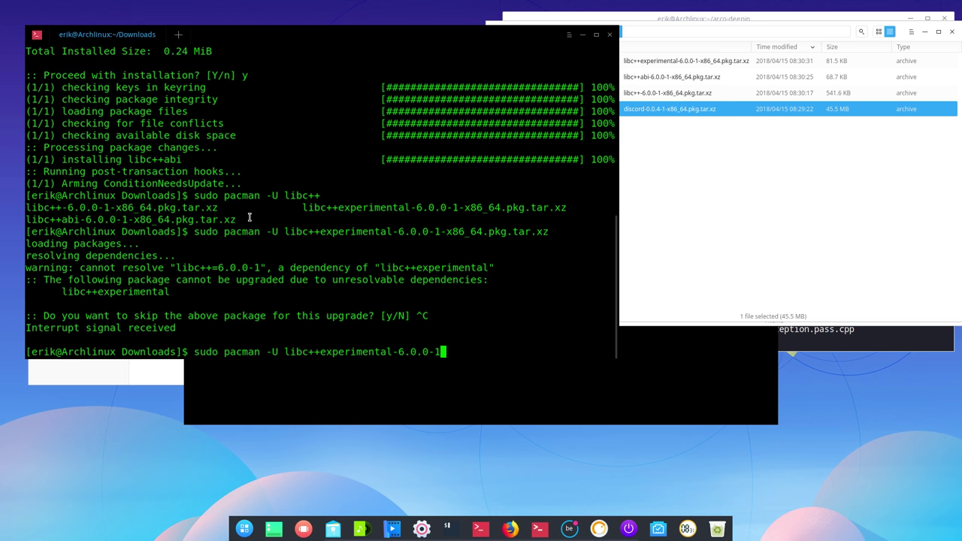
key("BackSpace")
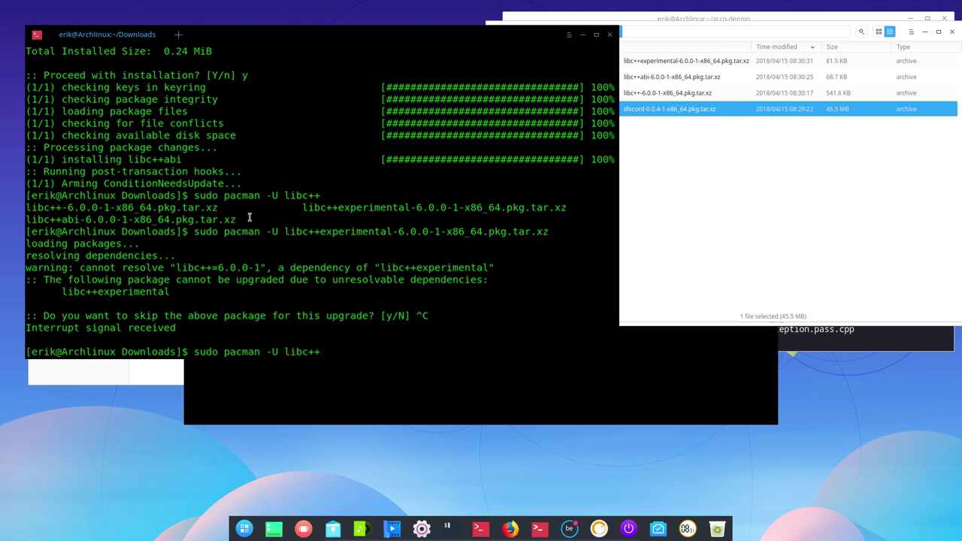
key("Tab")
key("Tab")
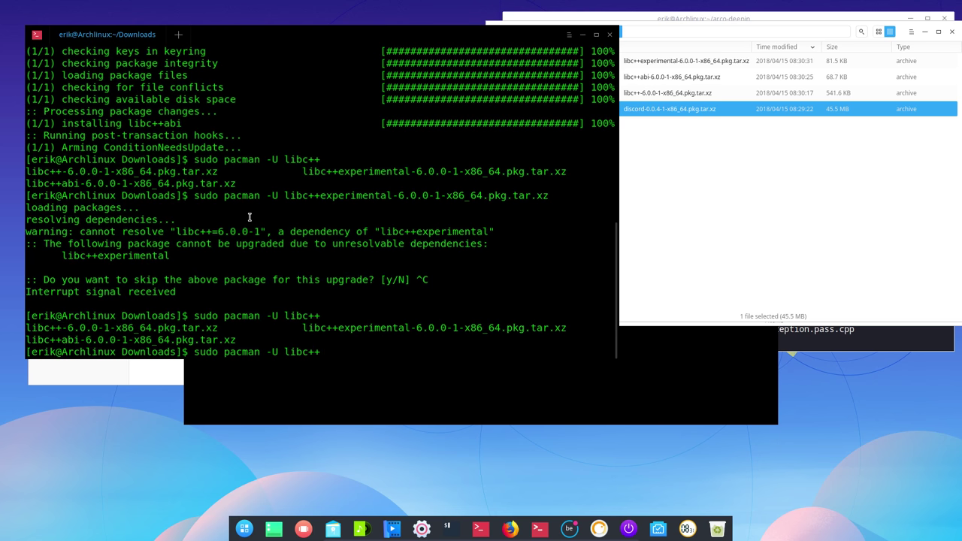
Step: Install libc++-6.0.0-1 with sudo pacman -U, accepting the prompt
type("-")
key("Tab")
key("Return")
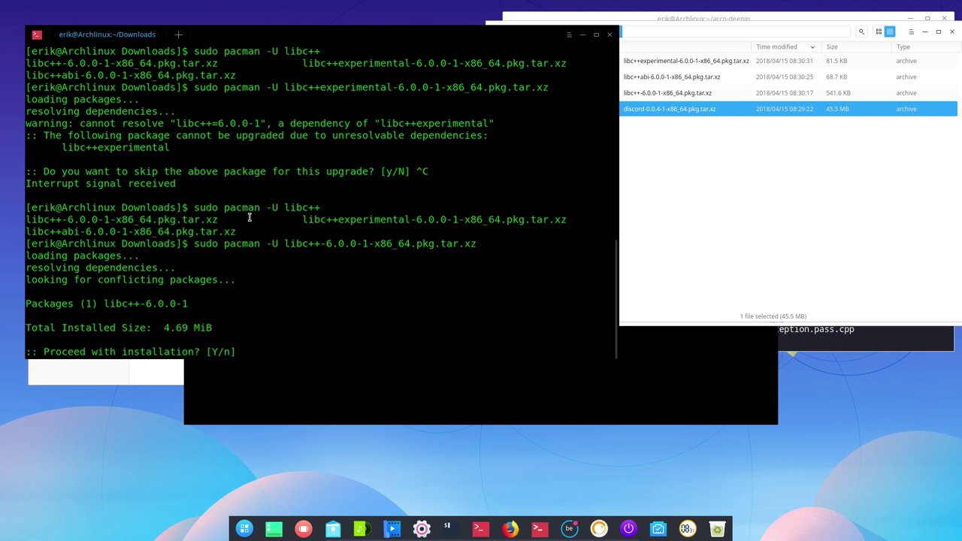
key("Return")
Step: Install the libc++experimental package with sudo pacman -U, accepting the prompt
key("Up")
key("BackSpace")
key("BackSpace")
key("BackSpace")
key("BackSpace")
key("BackSpace")
key("BackSpace")
key("BackSpace")
key("BackSpace")
key("BackSpace")
key("BackSpace")
key("BackSpace")
key("BackSpace")
key("BackSpace")
key("BackSpace")
key("BackSpace")
key("BackSpace")
key("BackSpace")
key("BackSpace")
key("BackSpace")
key("BackSpace")
key("BackSpace")
key("BackSpace")
key("BackSpace")
key("BackSpace")
key("BackSpace")
key("BackSpace")
type("e")
key("Tab")
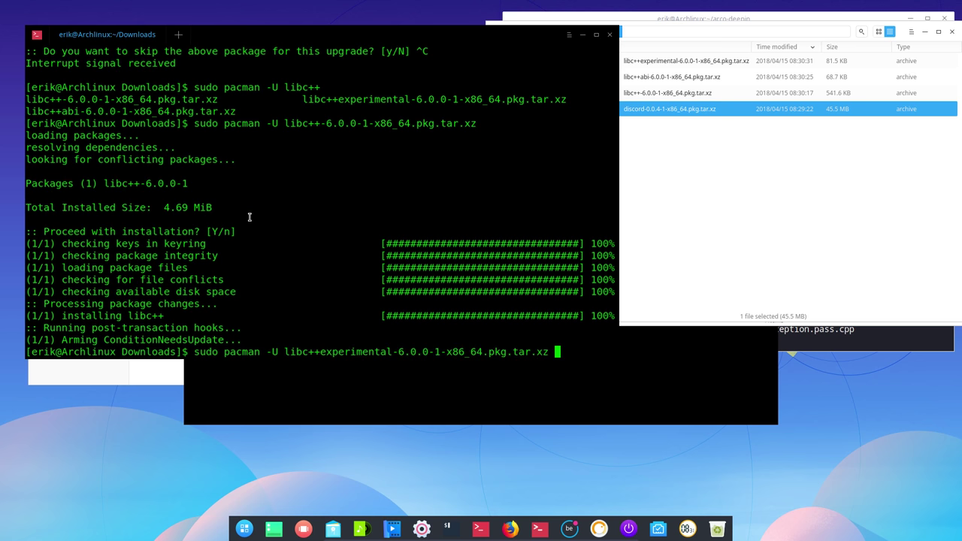
key("Return")
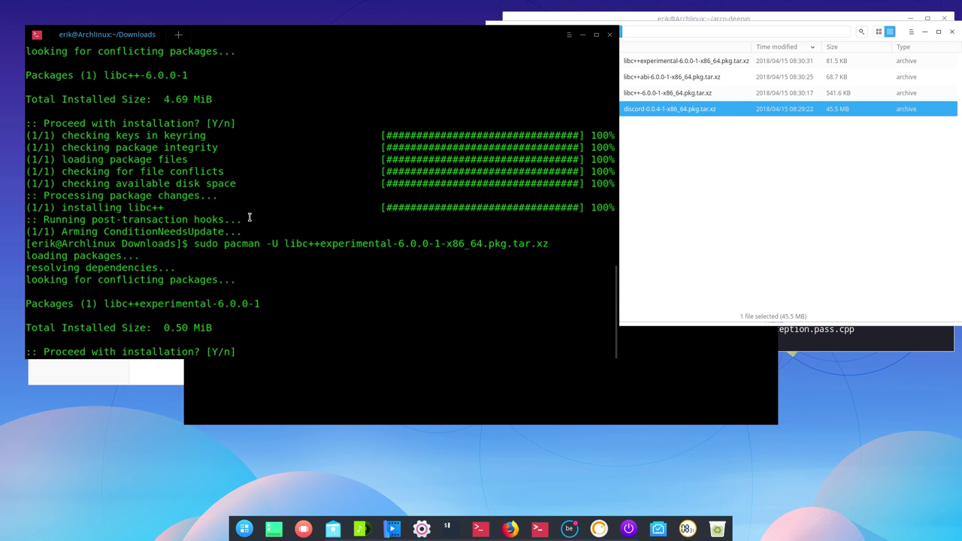
key("Return")
Step: Install discord-0.0.4-1 with sudo pacman -U, answering y
key("Up")
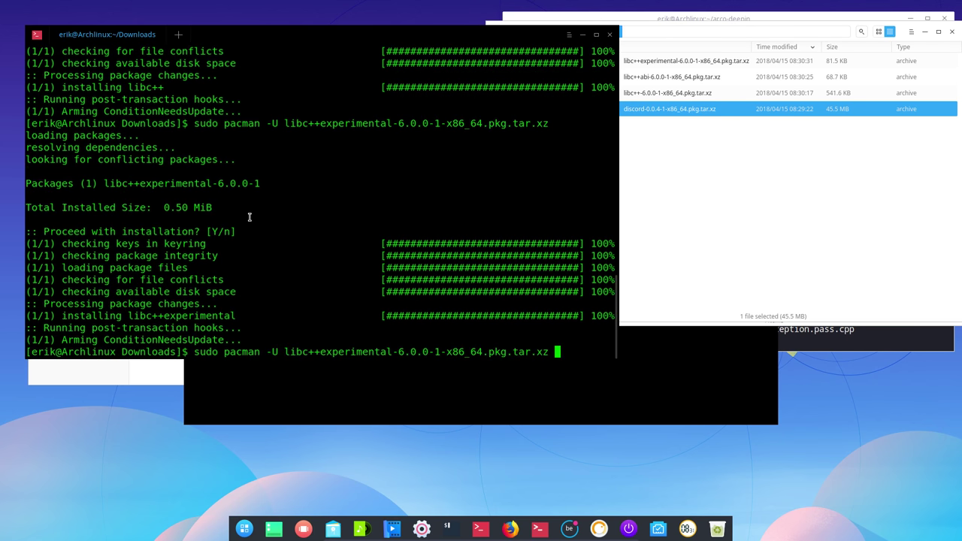
key("BackSpace")
key("BackSpace")
key("BackSpace")
key("BackSpace")
key("BackSpace")
key("BackSpace")
key("BackSpace")
key("BackSpace")
key("BackSpace")
key("BackSpace")
key("BackSpace")
key("BackSpace")
key("BackSpace")
key("BackSpace")
key("BackSpace")
key("BackSpace")
key("BackSpace")
key("BackSpace")
key("BackSpace")
key("BackSpace")
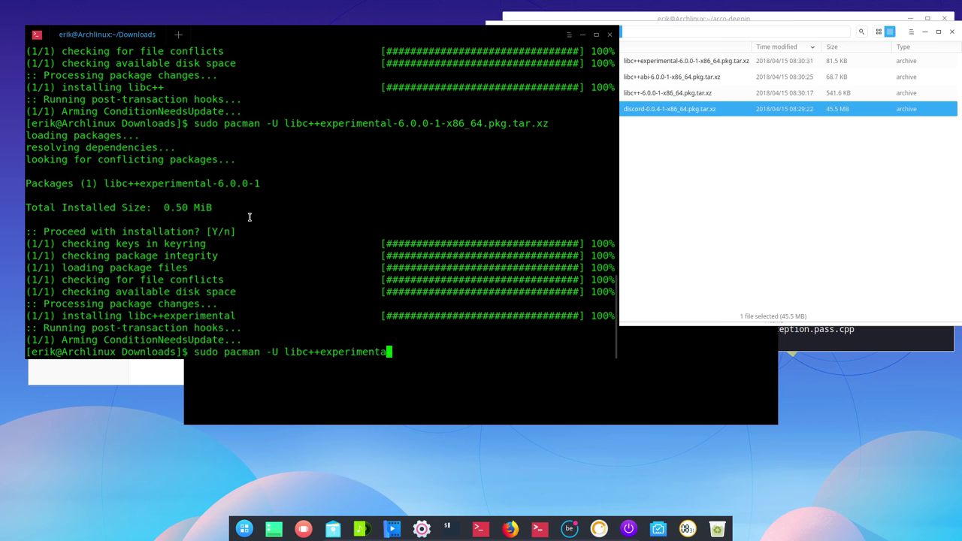
type("dis")
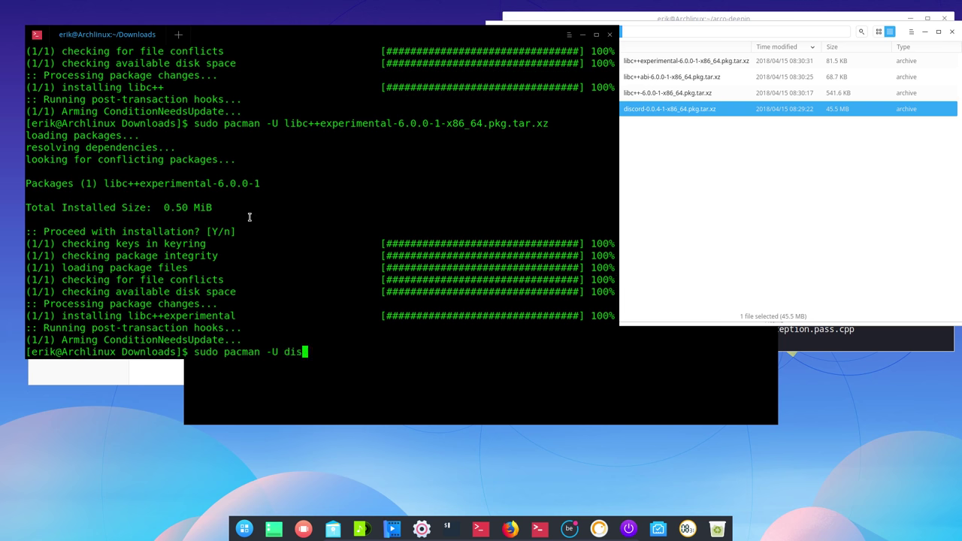
key("Tab")
key("Return")
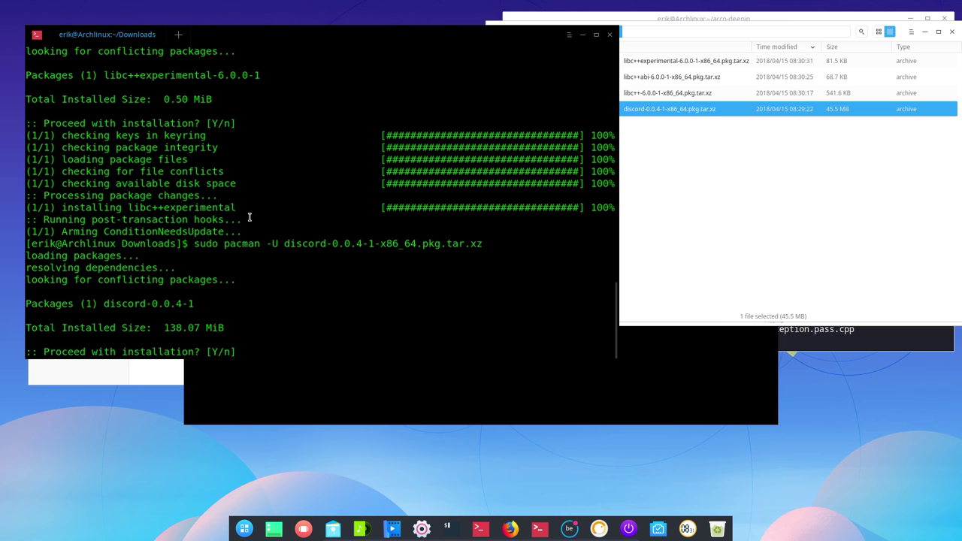
type("y")
key("Return")
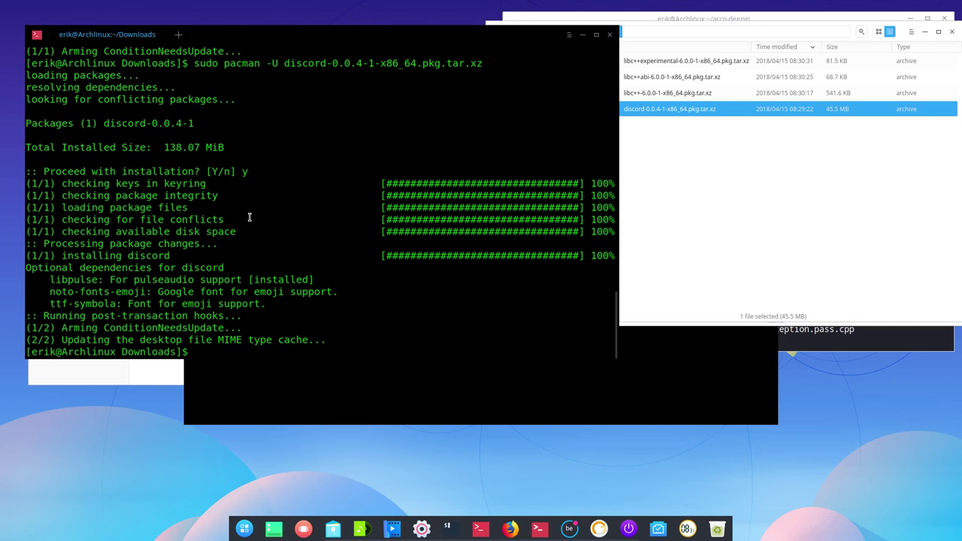
Step: Search the launcher for 'discor', then start discord from the terminal instead
left_click(244, 528)
type("di")
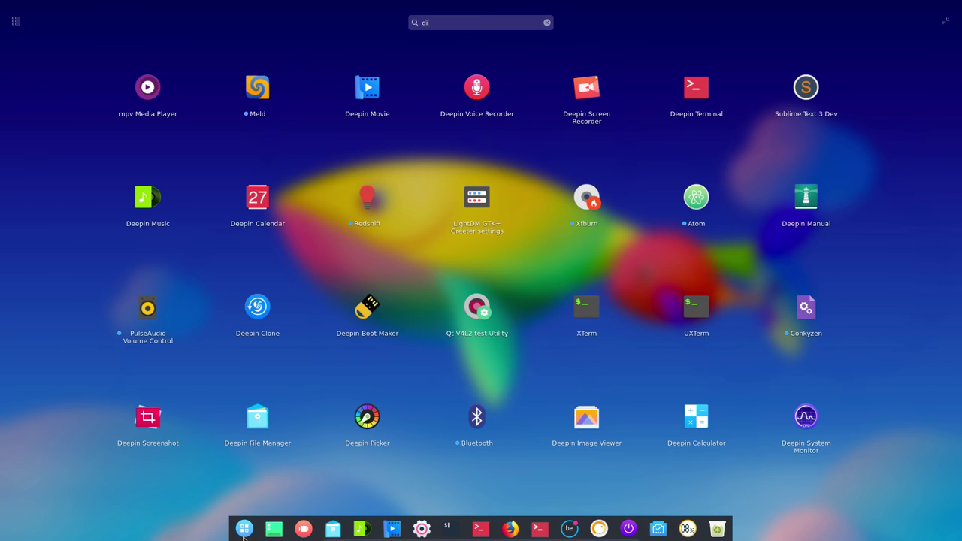
type("scord")
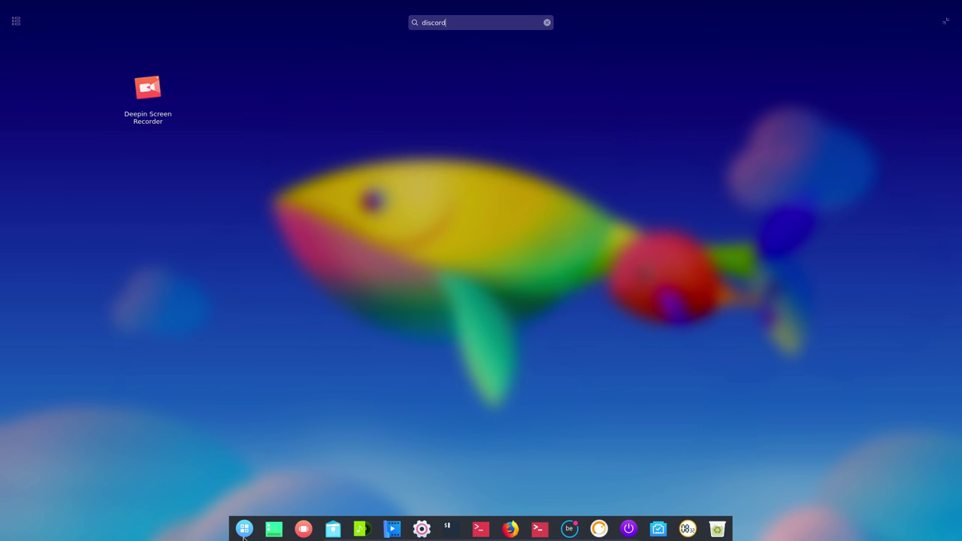
left_click(243, 534)
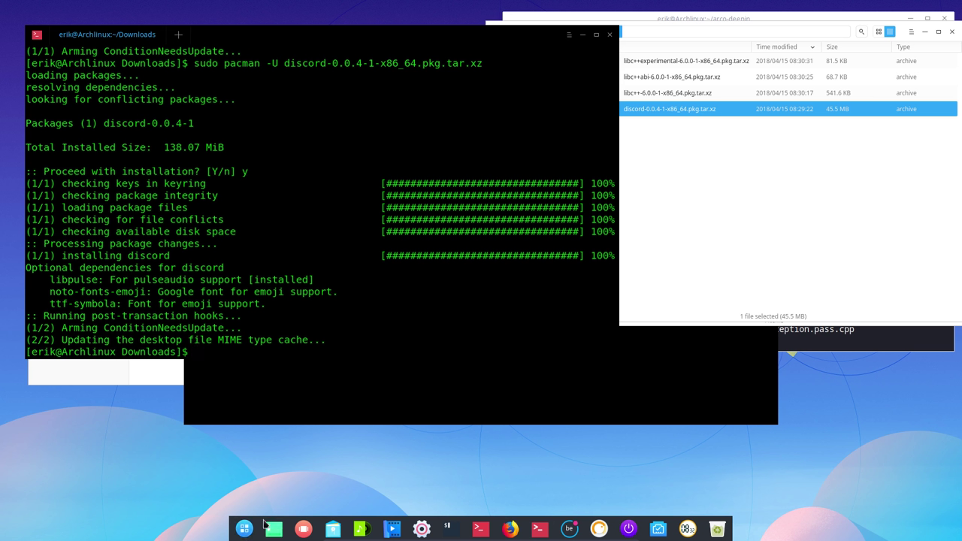
type("discord")
key("Return")
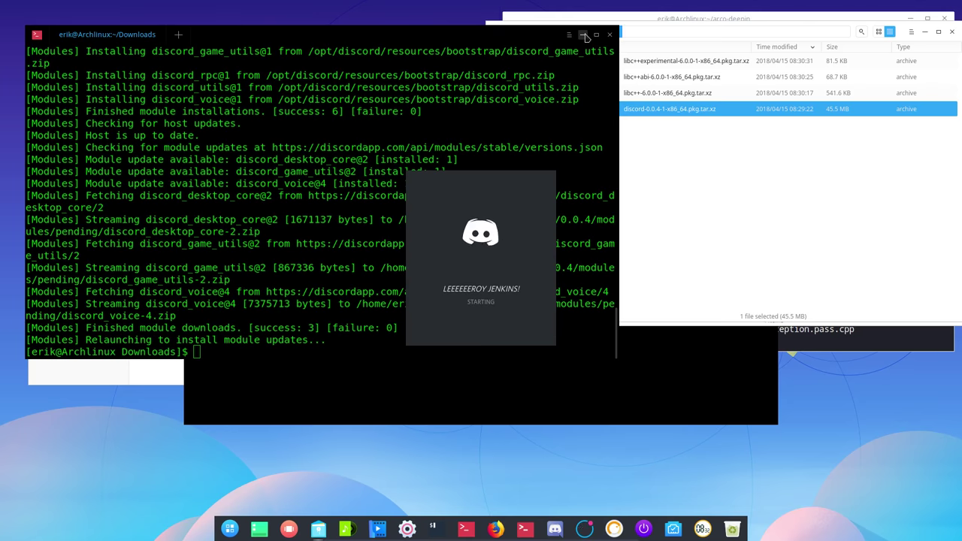
Step: Close the Downloads file manager, the Discord window and Firefox with its three tabs
left_click(583, 36)
left_click_drag(951, 33, 952, 36)
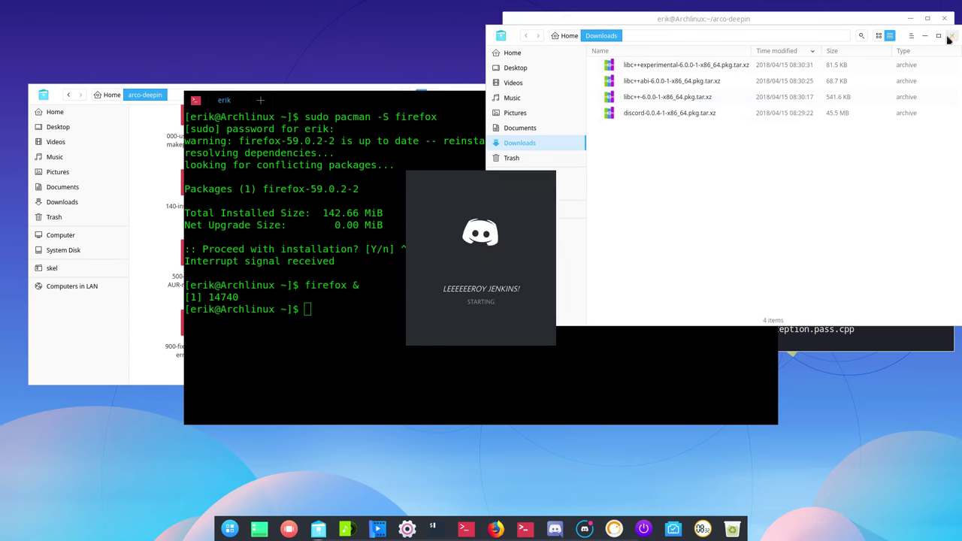
left_click(952, 35)
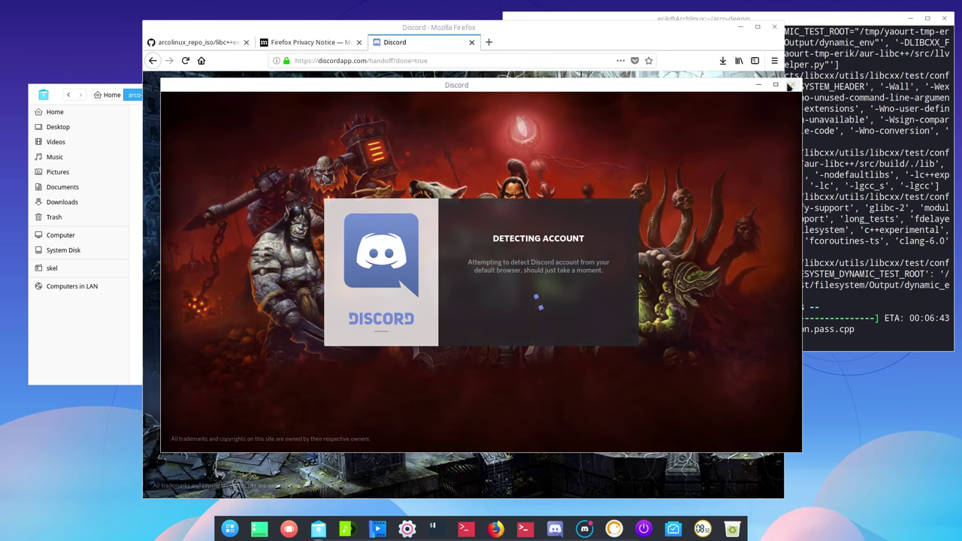
left_click(792, 85)
left_click(774, 27)
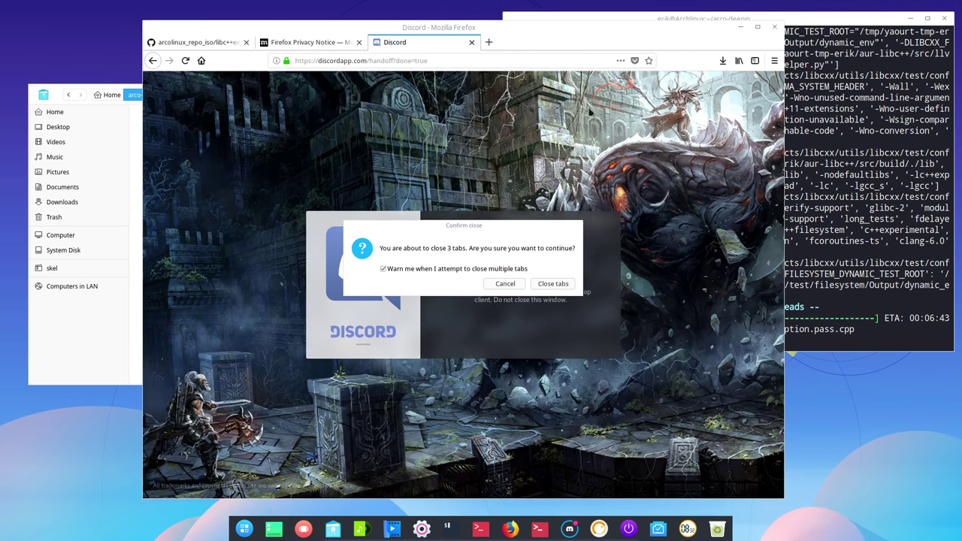
left_click(553, 284)
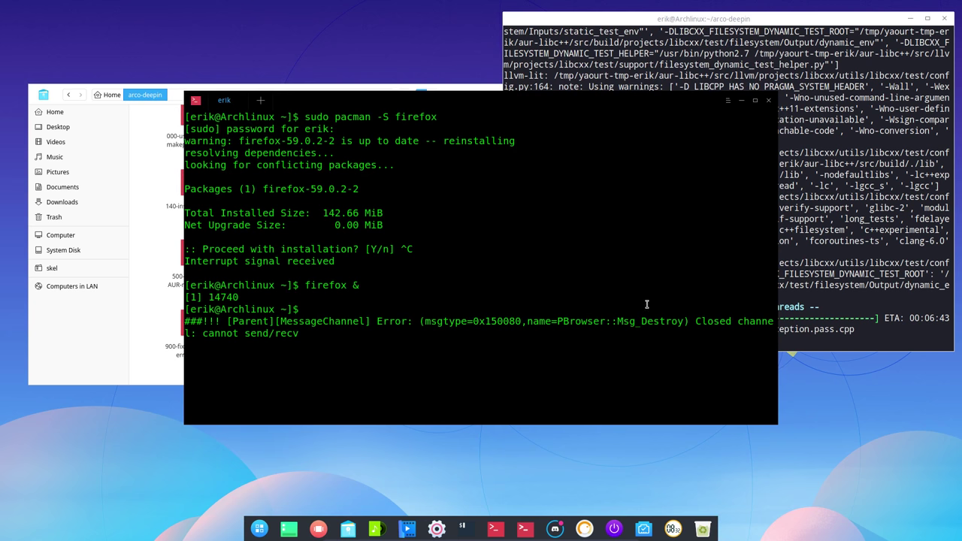
key("ctrl+c")
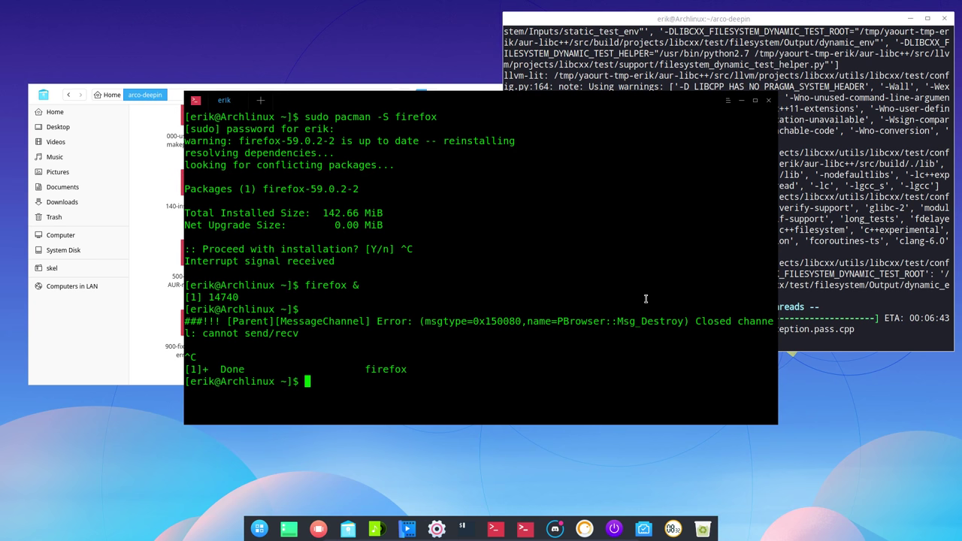
Step: Run ./300-software-AUR-repo-v1.sh and supply the sudo password to install the AUR software
left_click(768, 101)
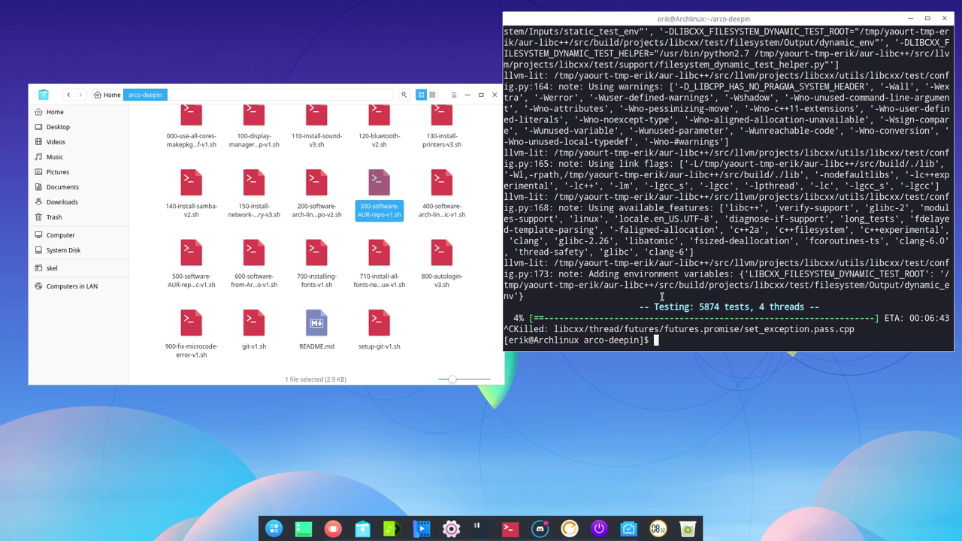
type("./3")
key("Tab")
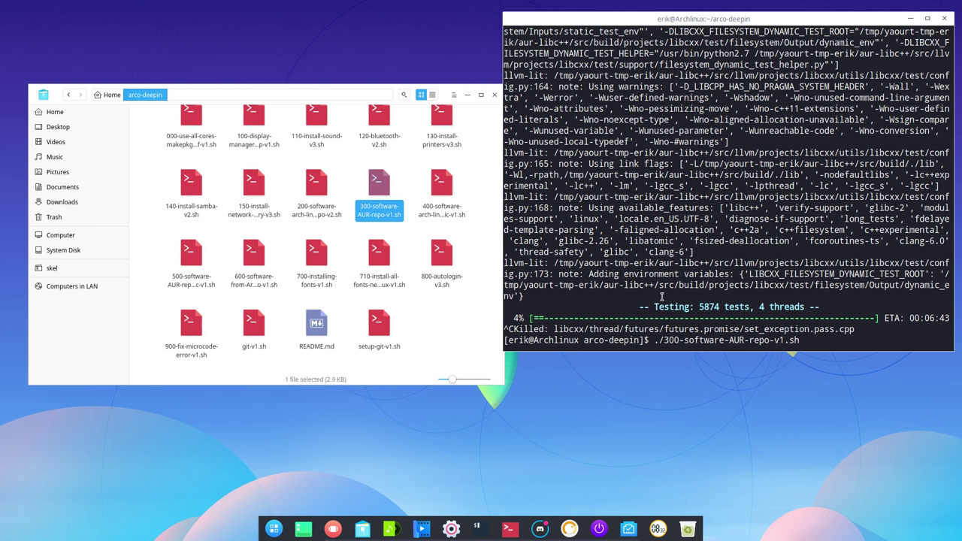
key("Return")
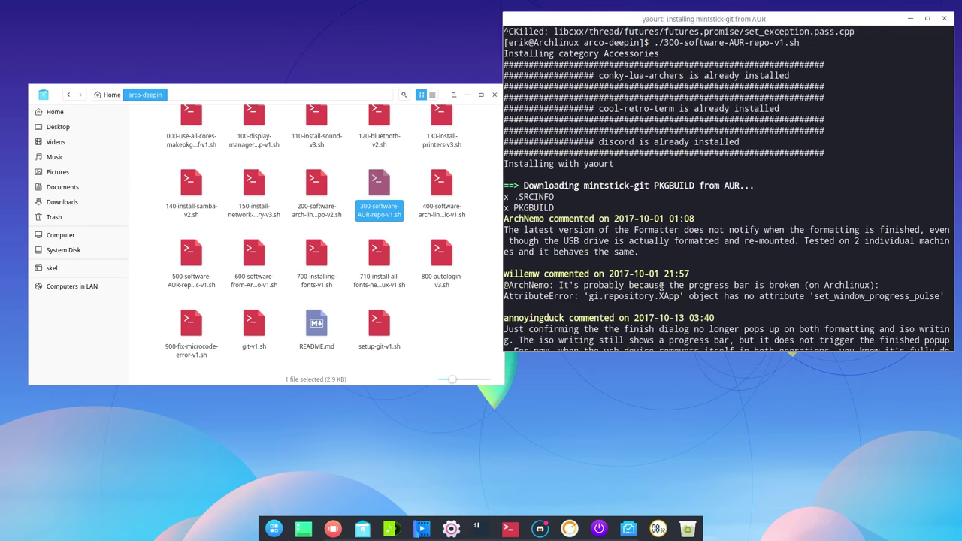
scroll(662, 286, "up", 2)
triple_click(747, 207)
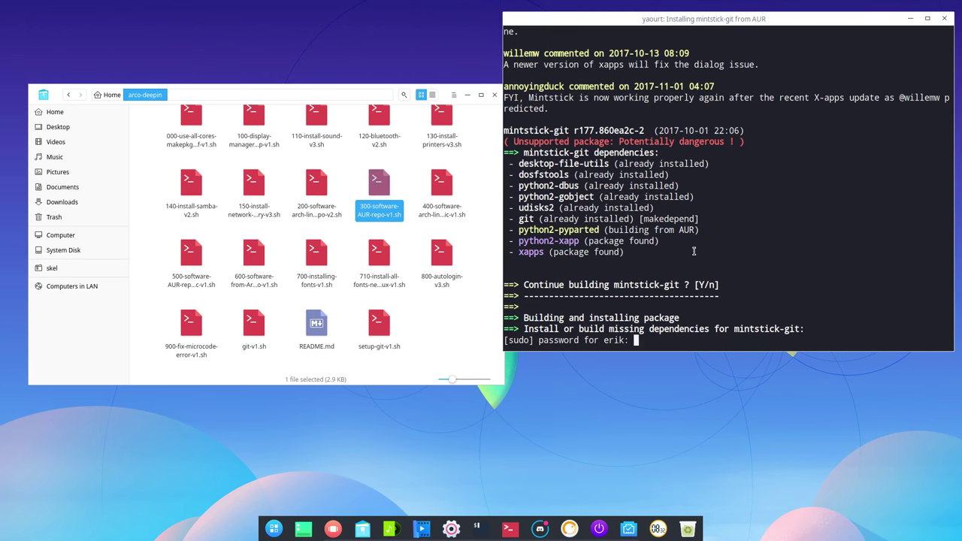
key("Return")
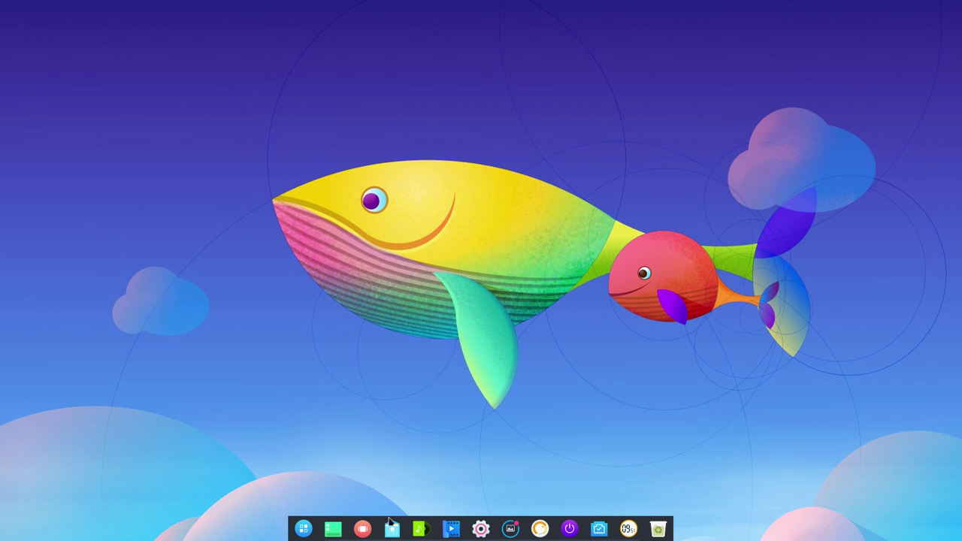
Step: Open a file manager, browse Home into arco-deepin, then close the window
left_click(391, 527)
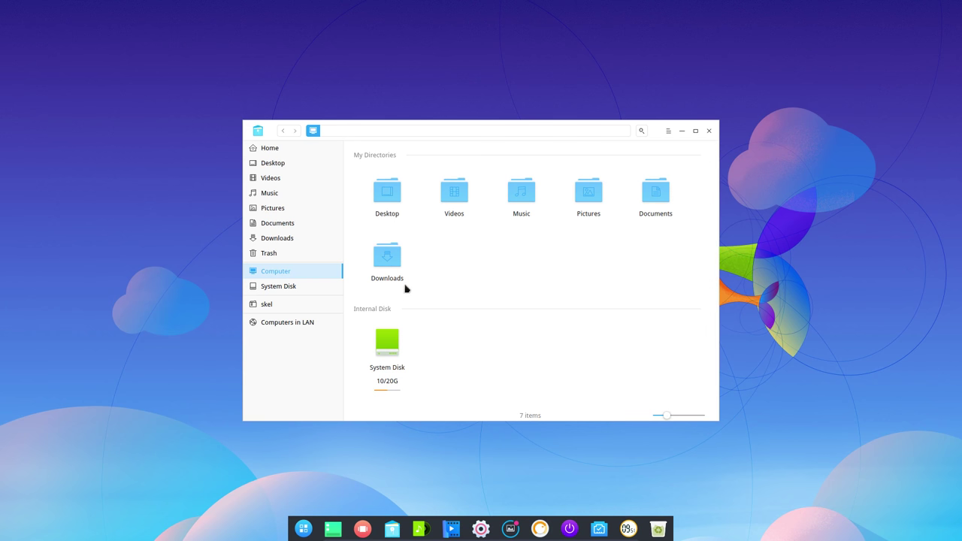
left_click(273, 151)
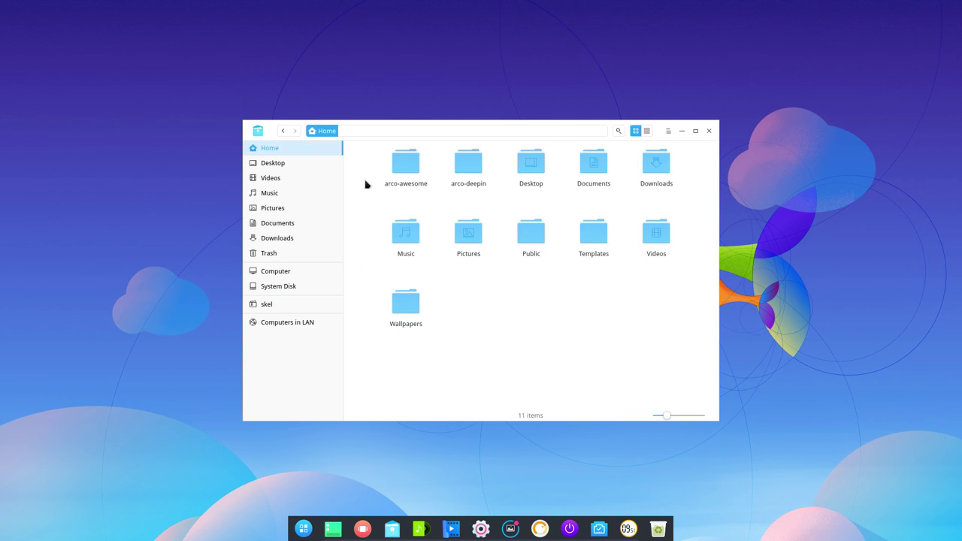
left_click(473, 167)
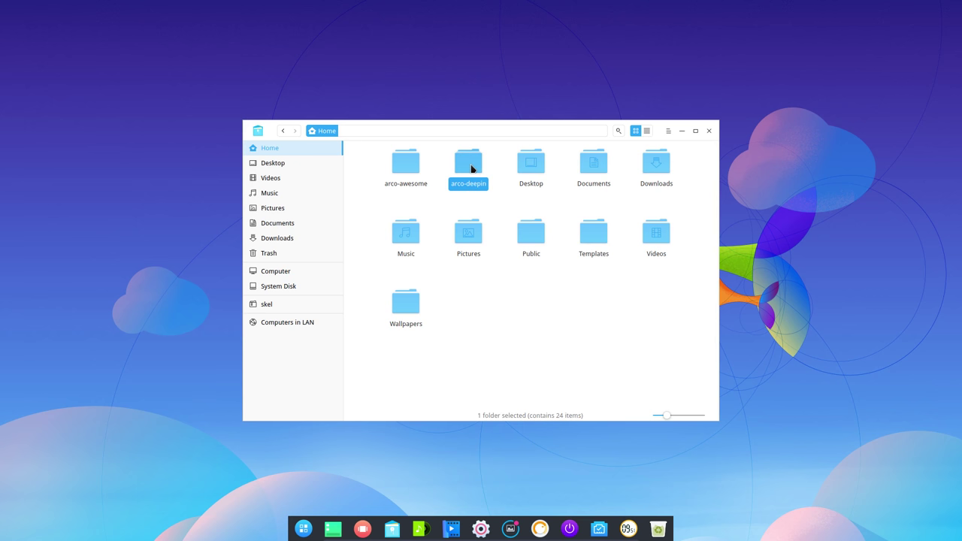
double_click(472, 167)
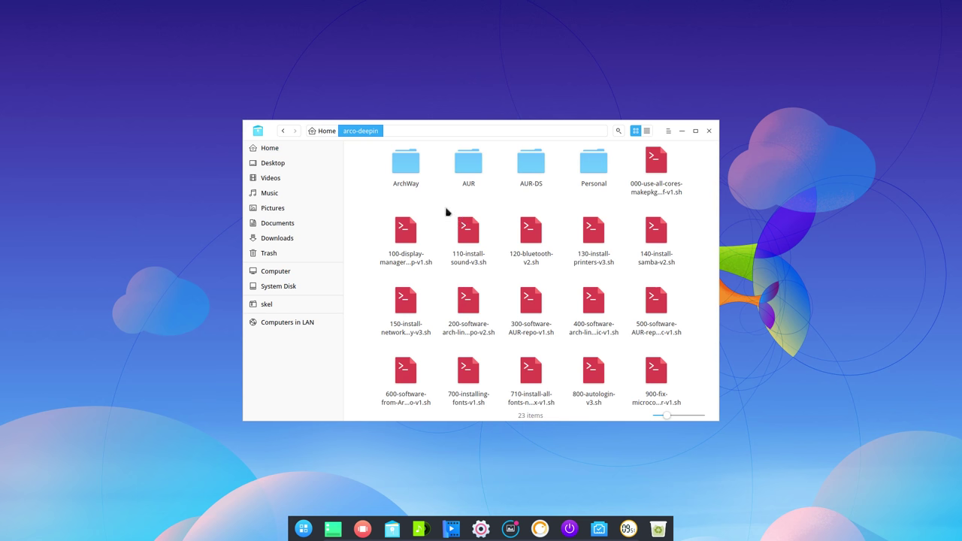
left_click(595, 167)
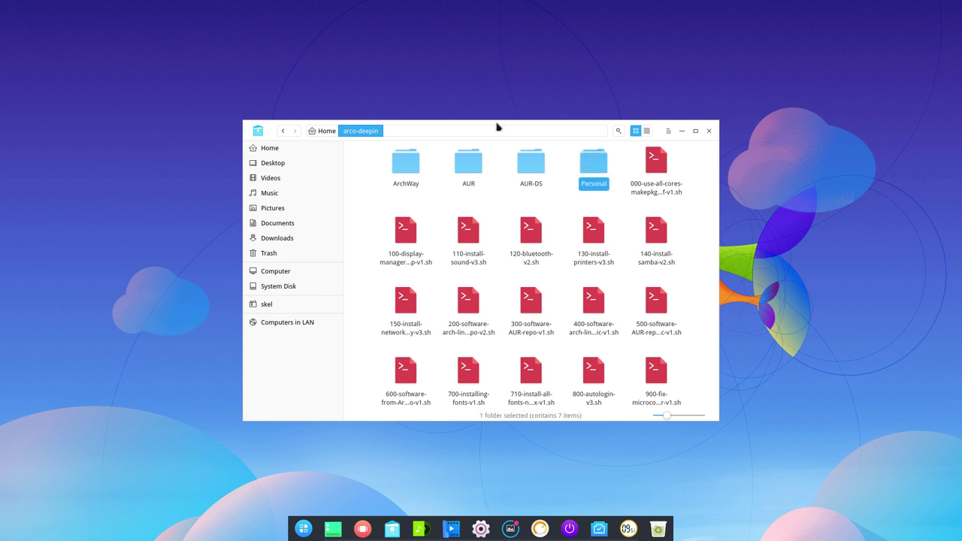
left_click(710, 131)
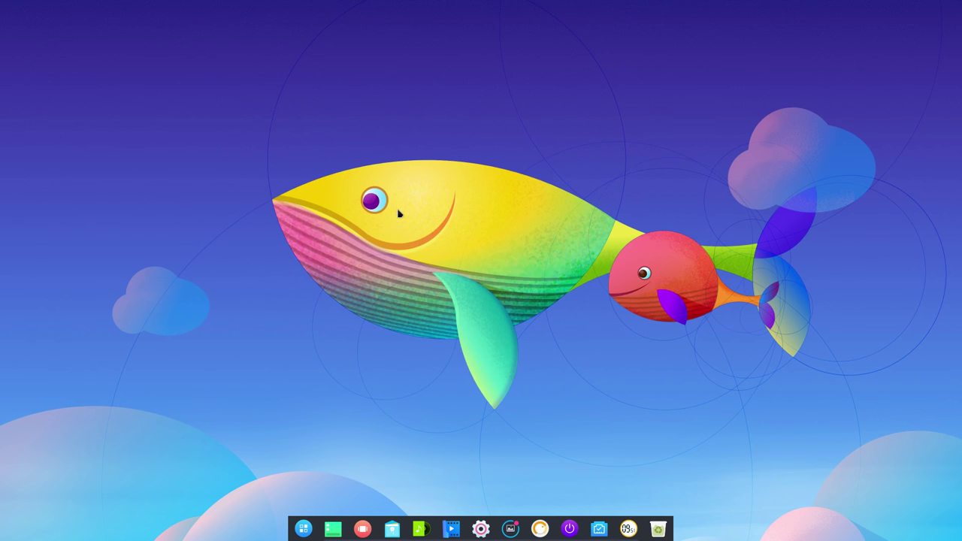
Step: Open the login user's Accounts page and browse avatar choices, cancelling the custom file pick
left_click(481, 530)
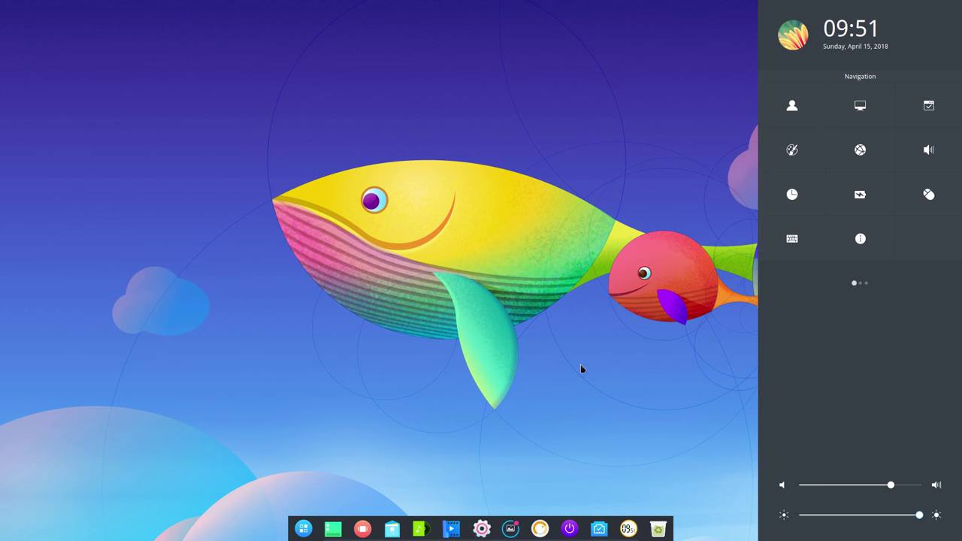
left_click(793, 107)
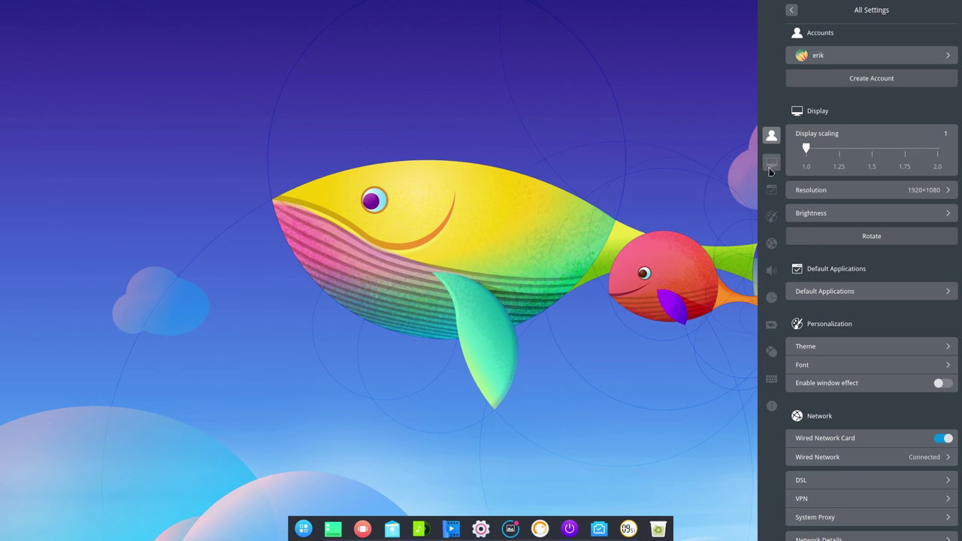
left_click(803, 60)
left_click(850, 40)
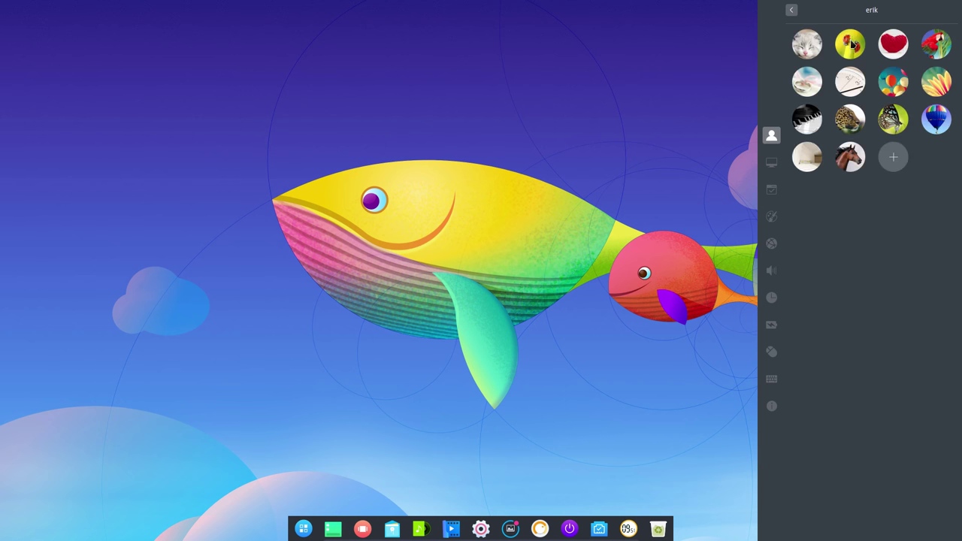
left_click(791, 9)
left_click(815, 38)
left_click(893, 157)
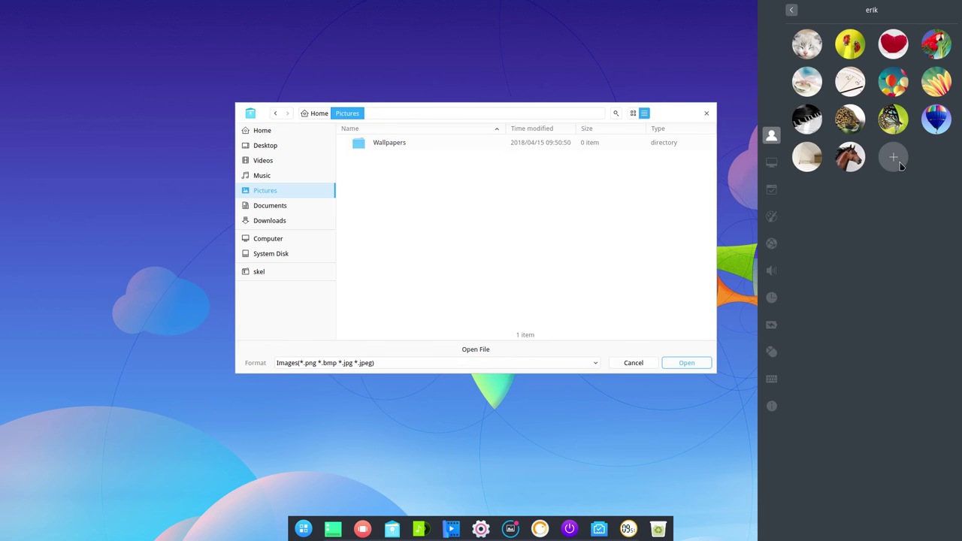
double_click(401, 143)
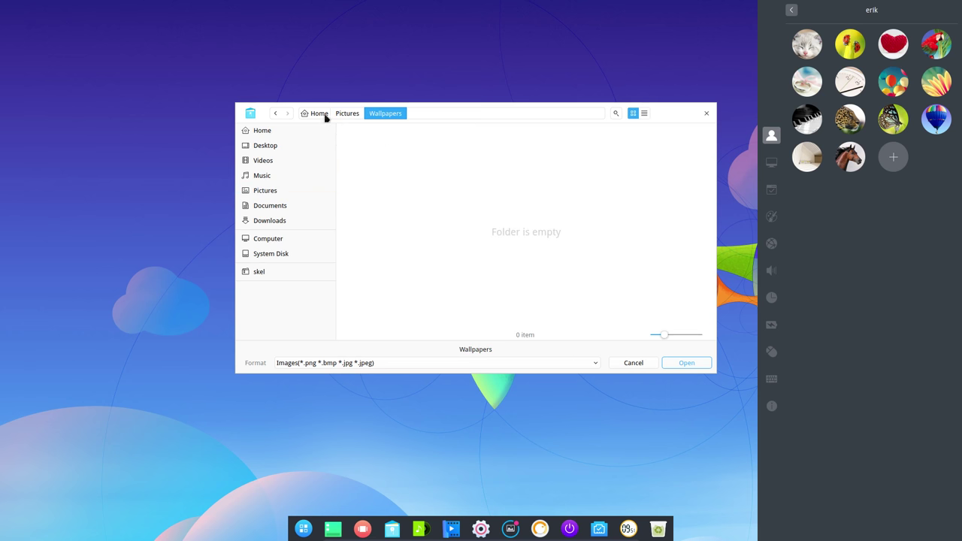
left_click(640, 365)
left_click(790, 9)
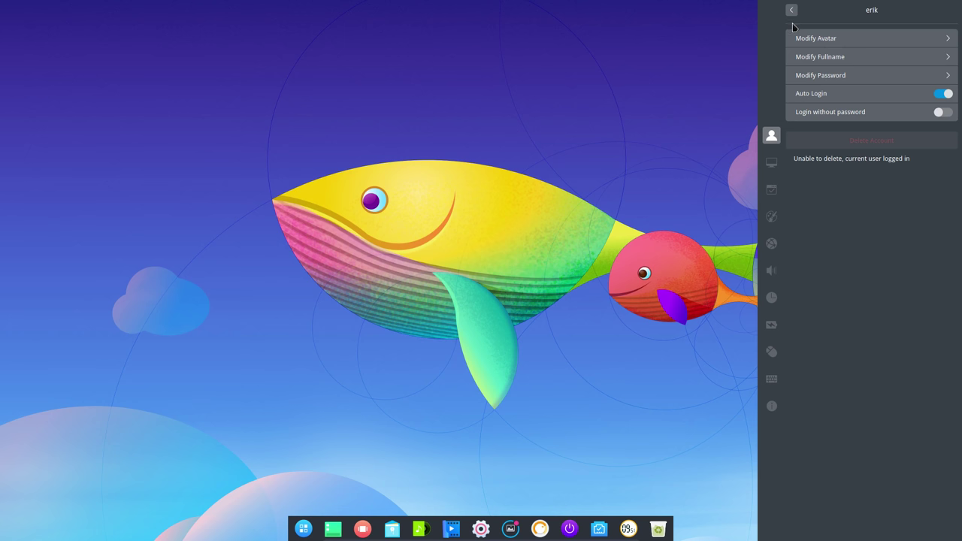
Step: Look at the full name and password pages, then leave Login without password off
left_click(812, 60)
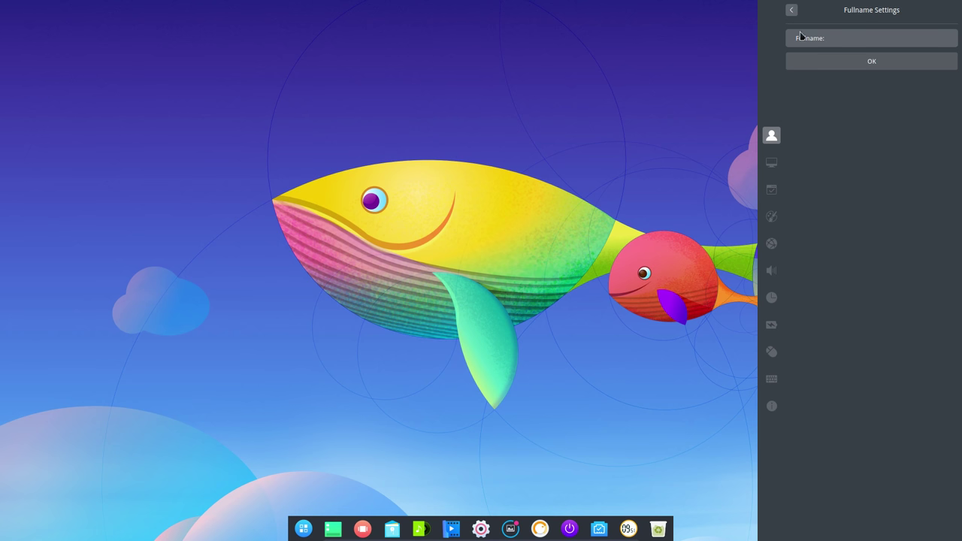
left_click(790, 9)
left_click(830, 79)
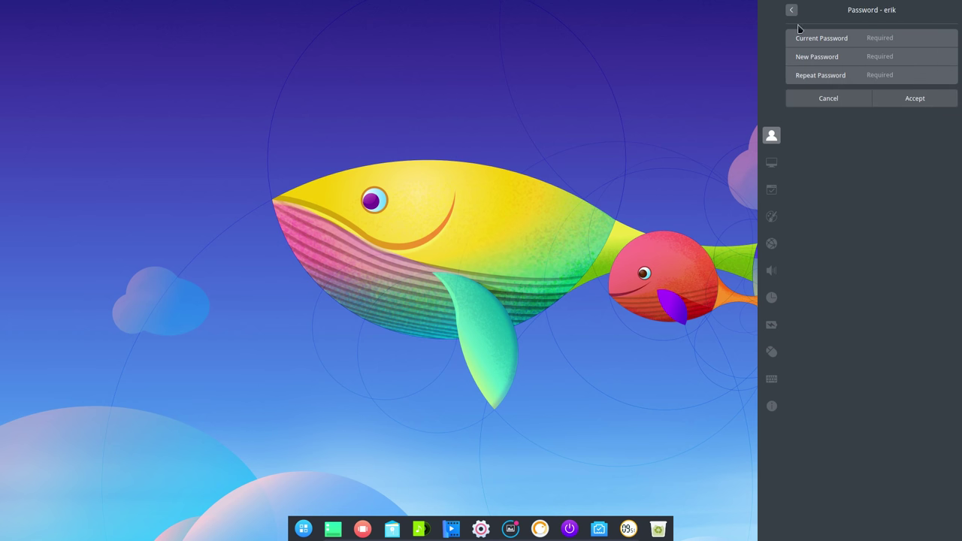
left_click(791, 9)
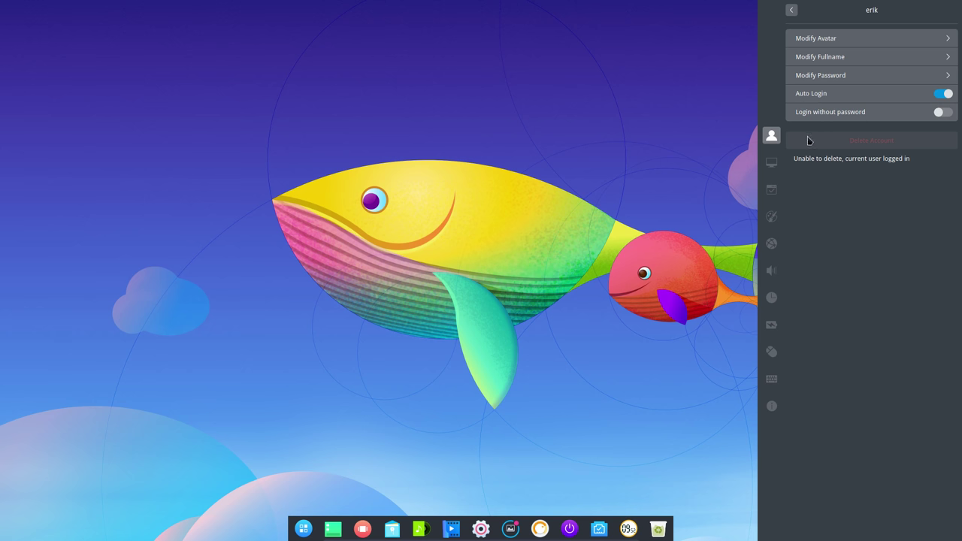
left_click(941, 113)
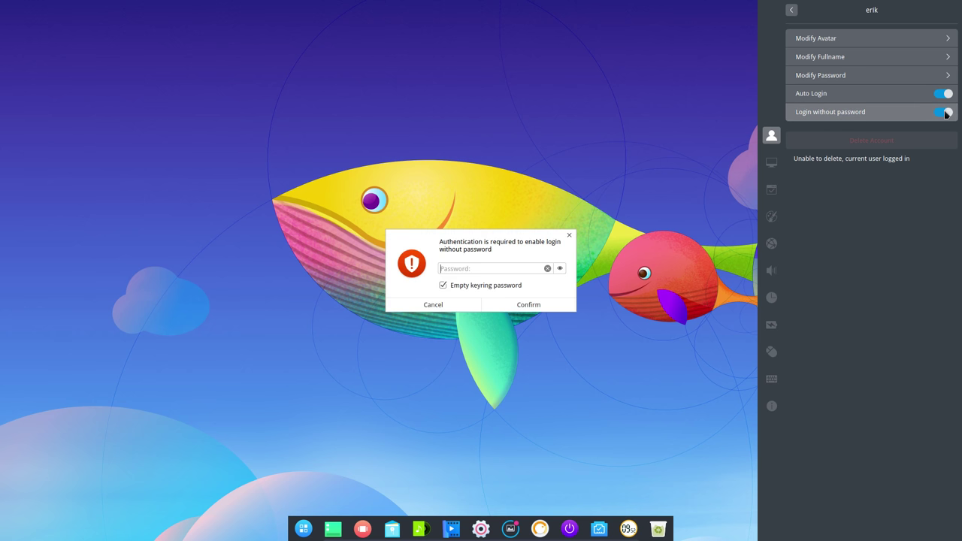
left_click(569, 236)
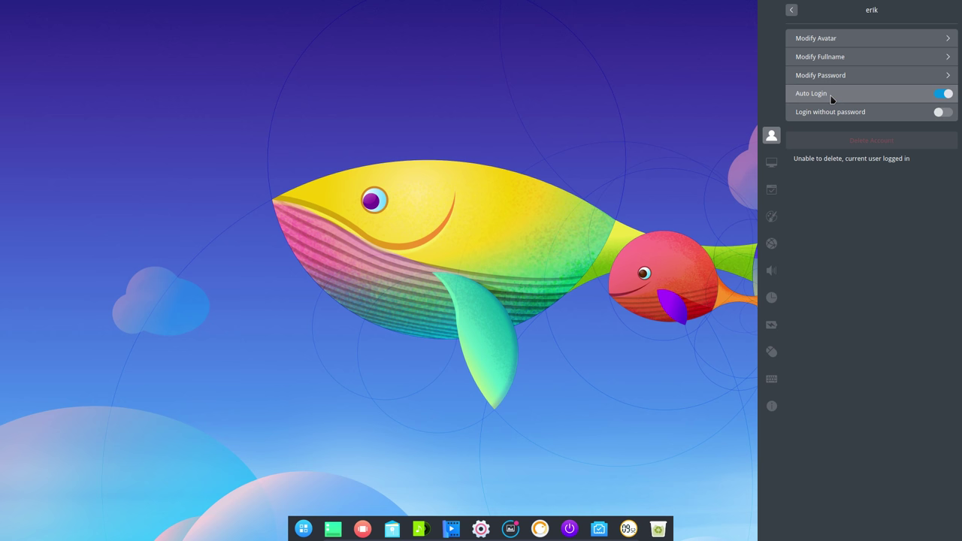
Step: Nudge the VGA-1 brightness slider and toggle Night Shift on, then back off
left_click(773, 163)
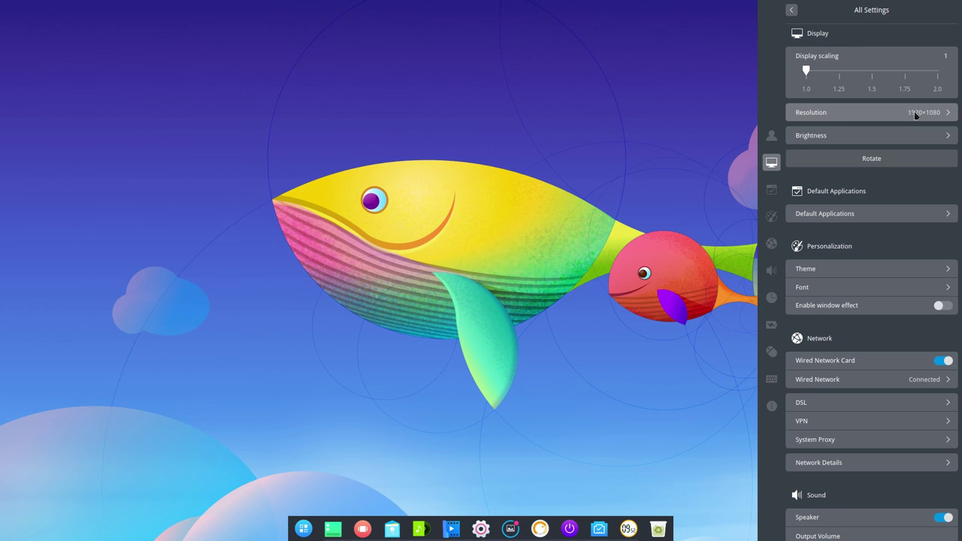
left_click(903, 137)
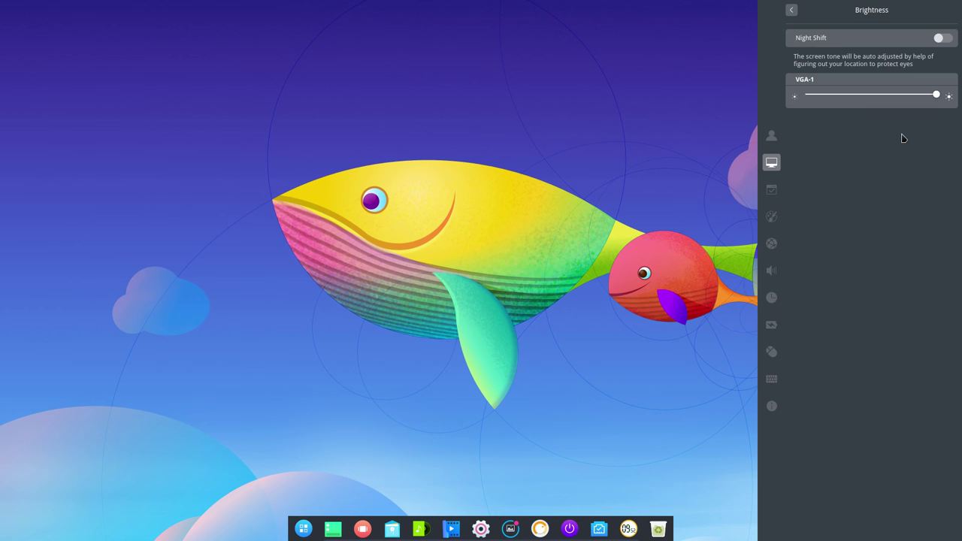
left_click_drag(936, 95, 960, 97)
left_click(948, 39)
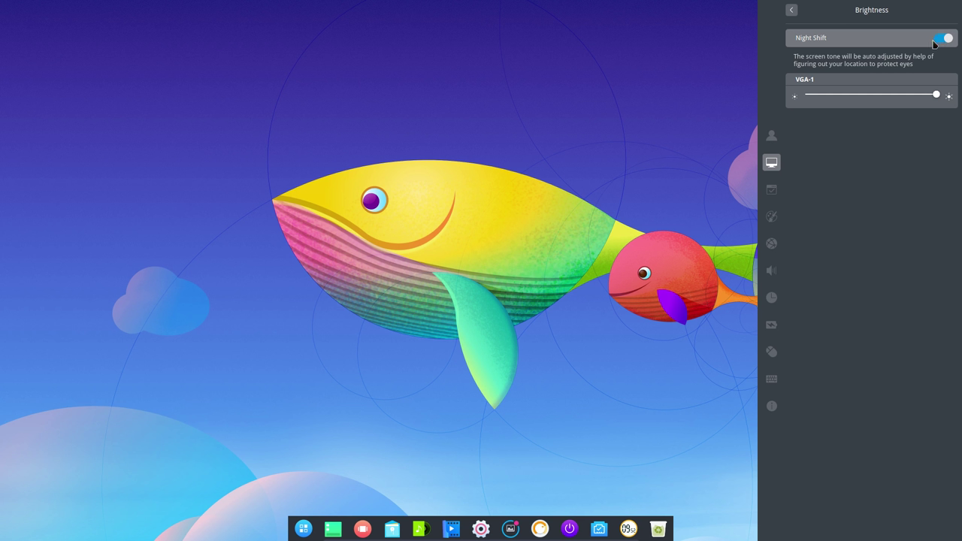
left_click(935, 42)
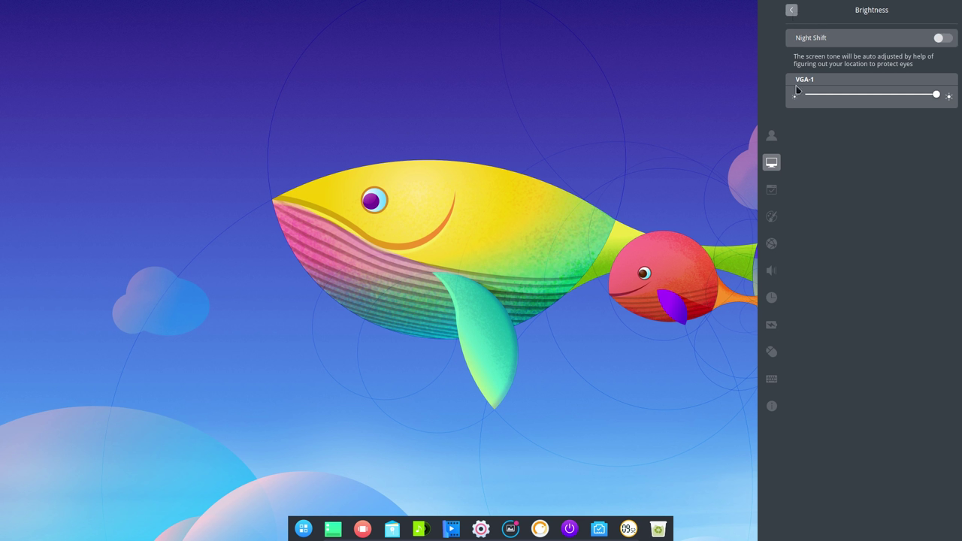
left_click(772, 189)
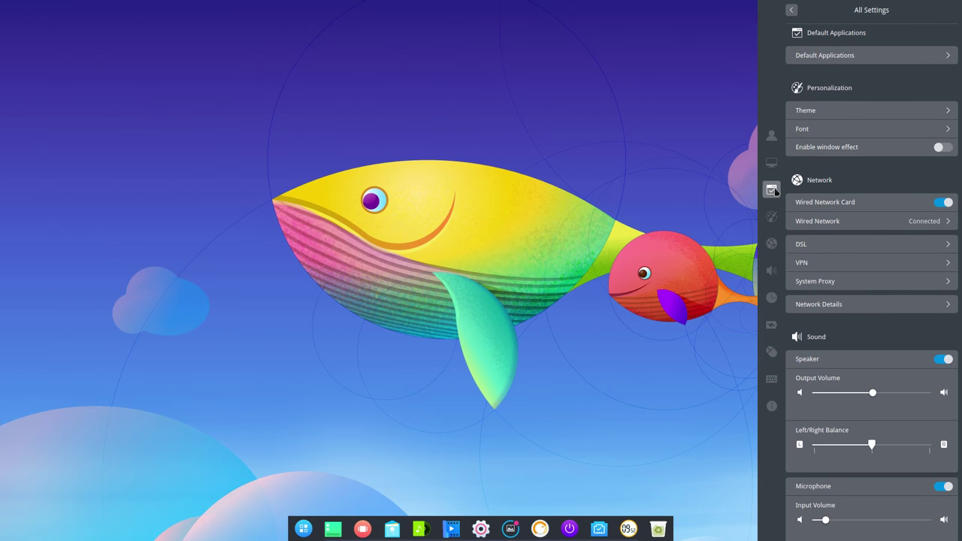
Step: Set Termite as the default terminal in place of Deepin Terminal
left_click(849, 55)
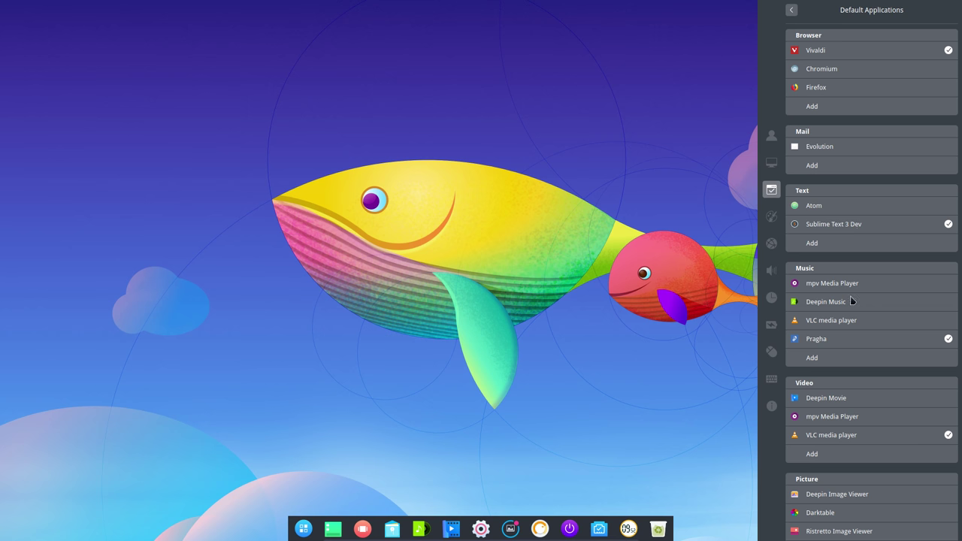
scroll(836, 364, "down", 3)
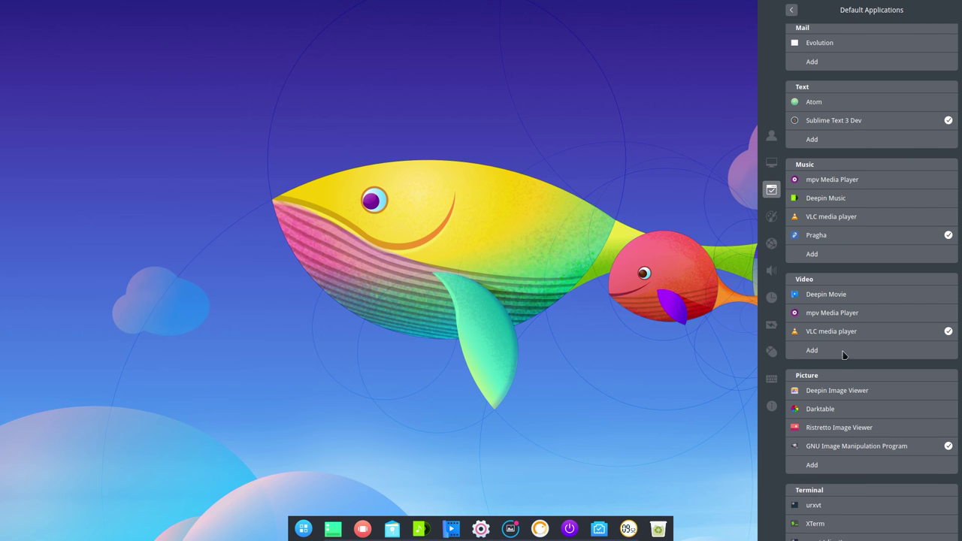
scroll(844, 359, "down", 3)
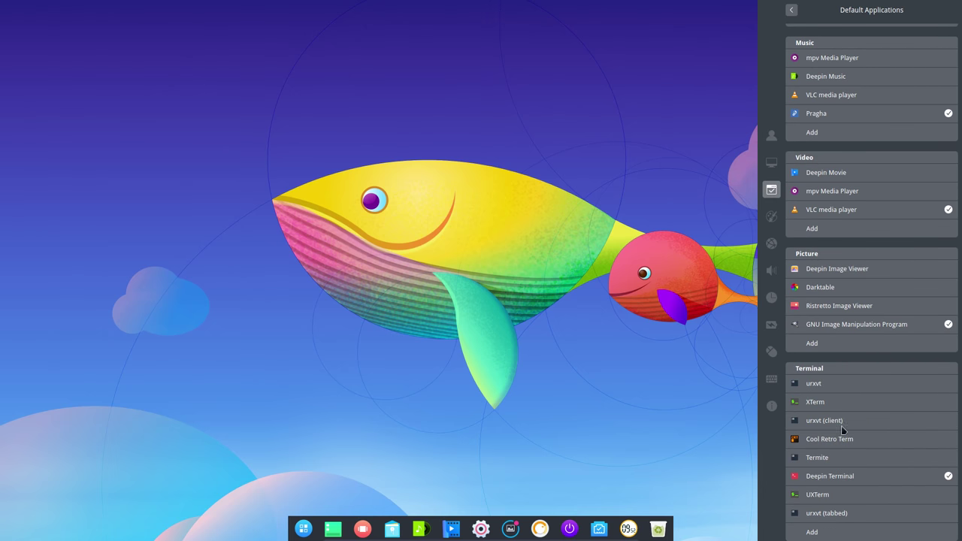
left_click(872, 460)
left_click(772, 219)
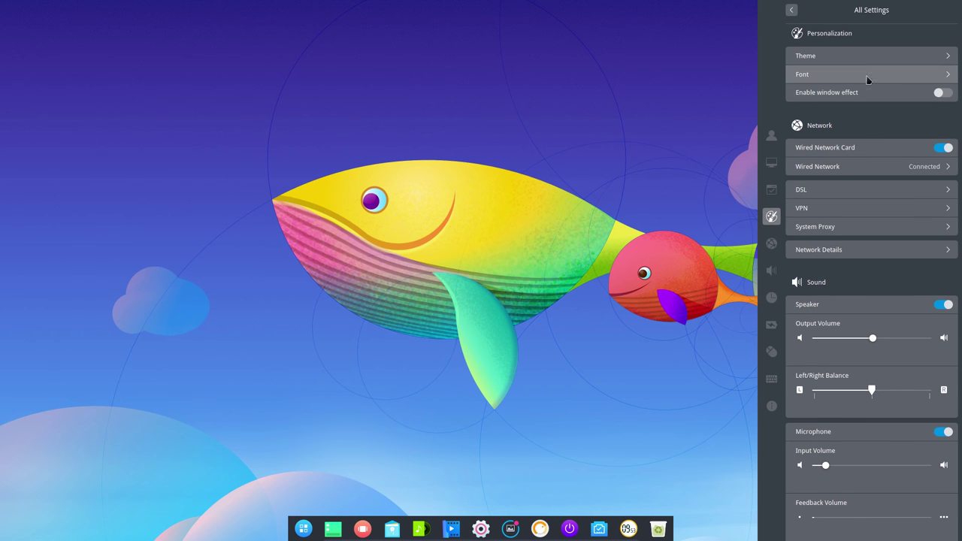
Step: Browse the window theme list and park the file manager at the upper left for previewing
left_click(874, 58)
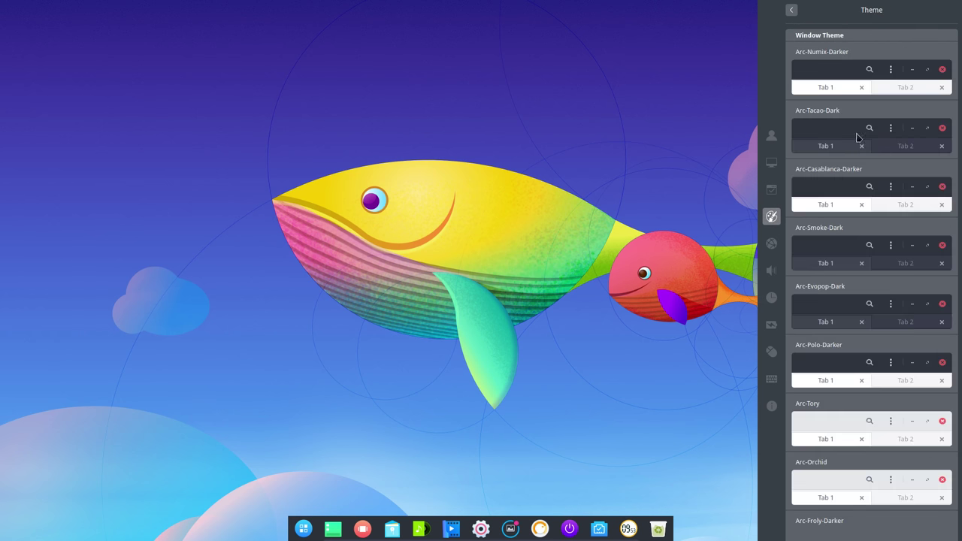
scroll(850, 224, "down", 10)
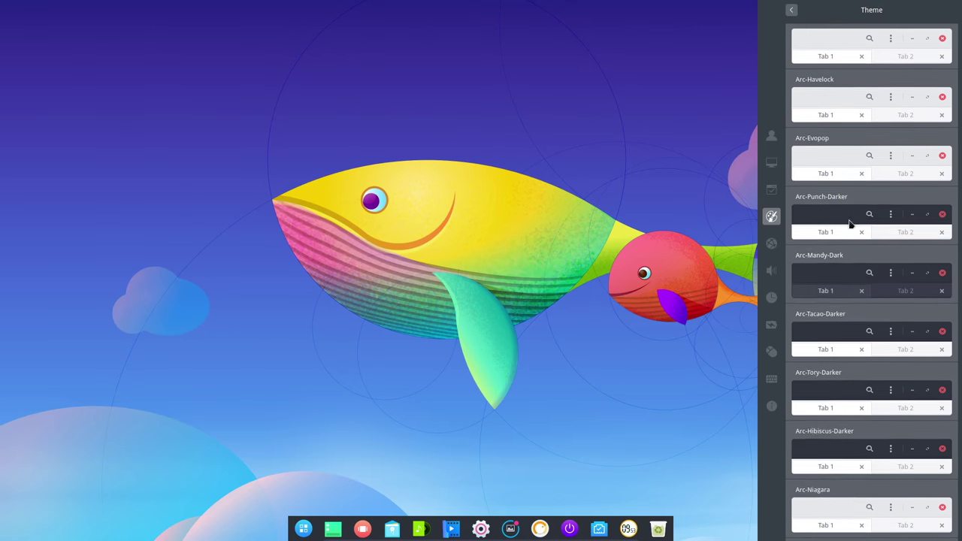
scroll(851, 224, "down", 5)
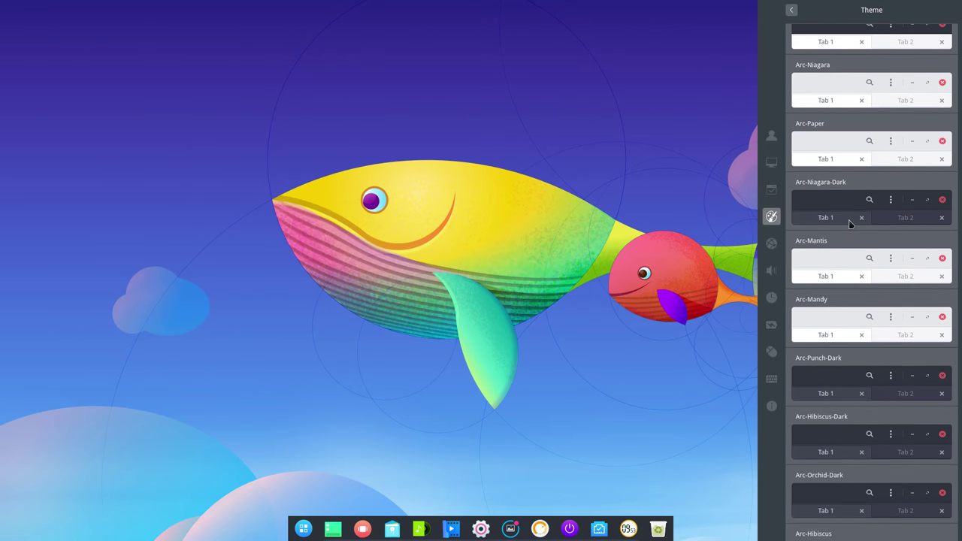
scroll(850, 224, "down", 7)
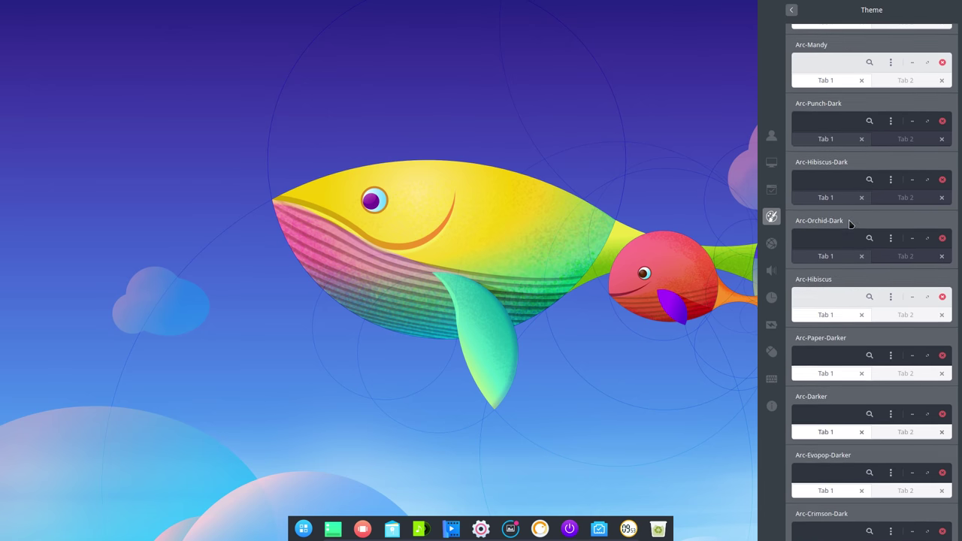
scroll(850, 224, "up", 4)
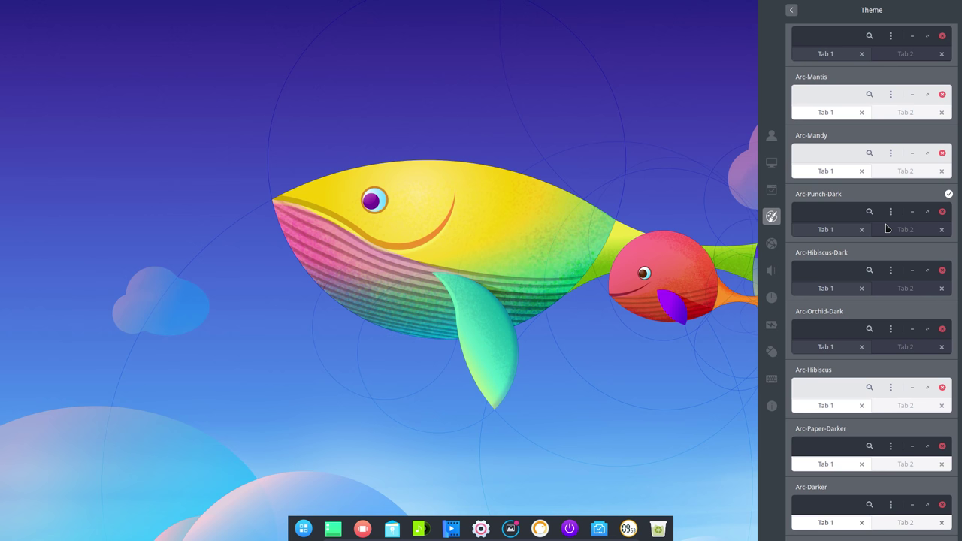
left_click(391, 529)
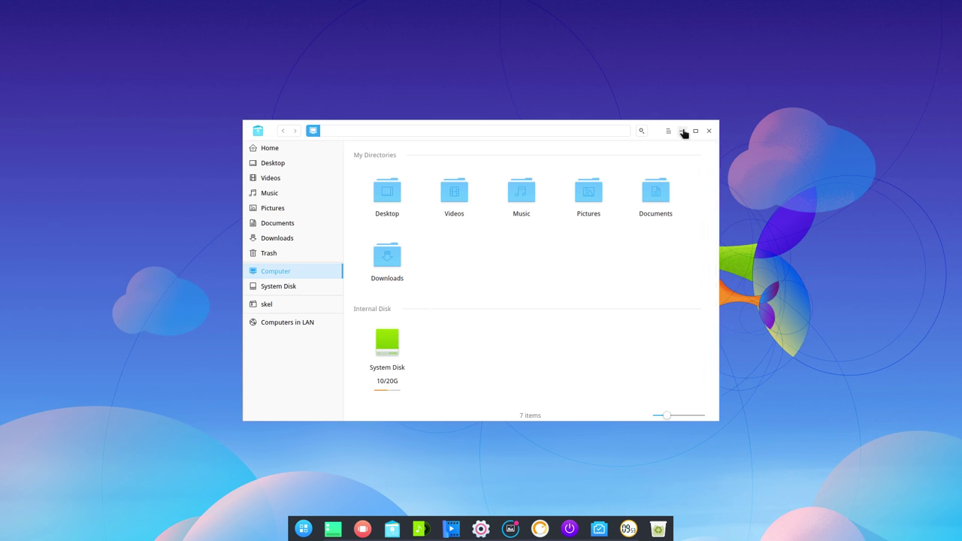
left_click_drag(591, 117, 403, 56)
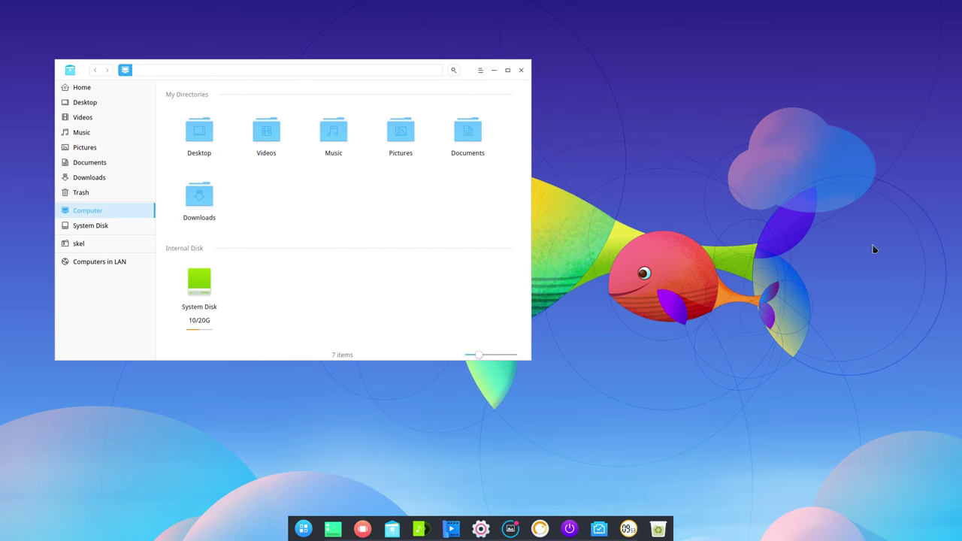
left_click(480, 530)
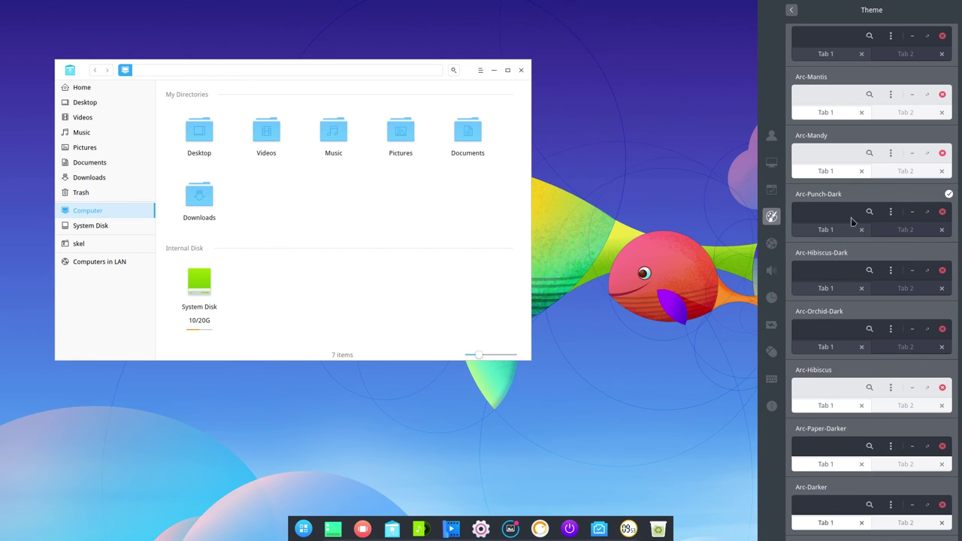
Step: Try Arc-Hibiscus-Dark and Arc-Numix-Darker, then settle on the Arc-Tacao-Dark window theme
left_click(884, 278)
left_click(852, 43)
scroll(853, 98, "down", 15)
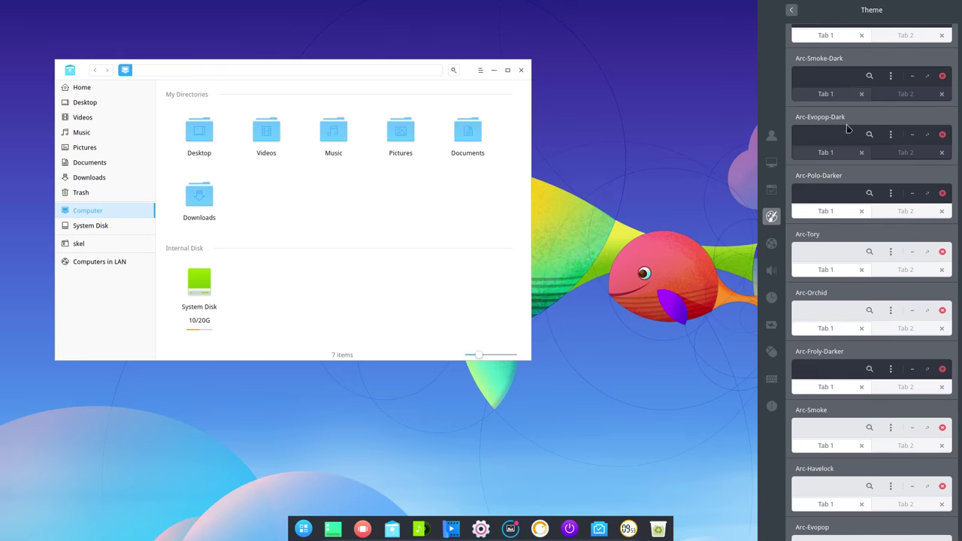
scroll(847, 129, "up", 3)
left_click(852, 72)
left_click(849, 133)
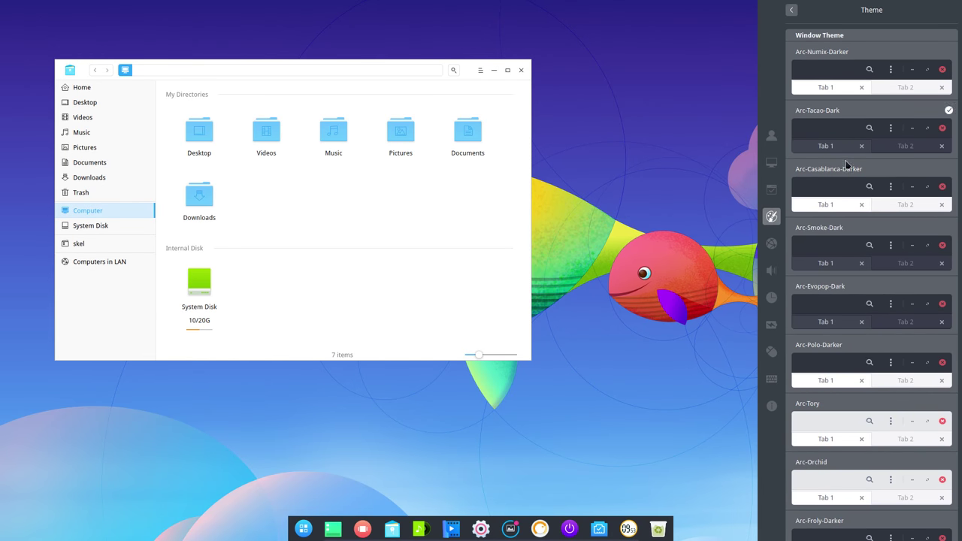
left_click(472, 78)
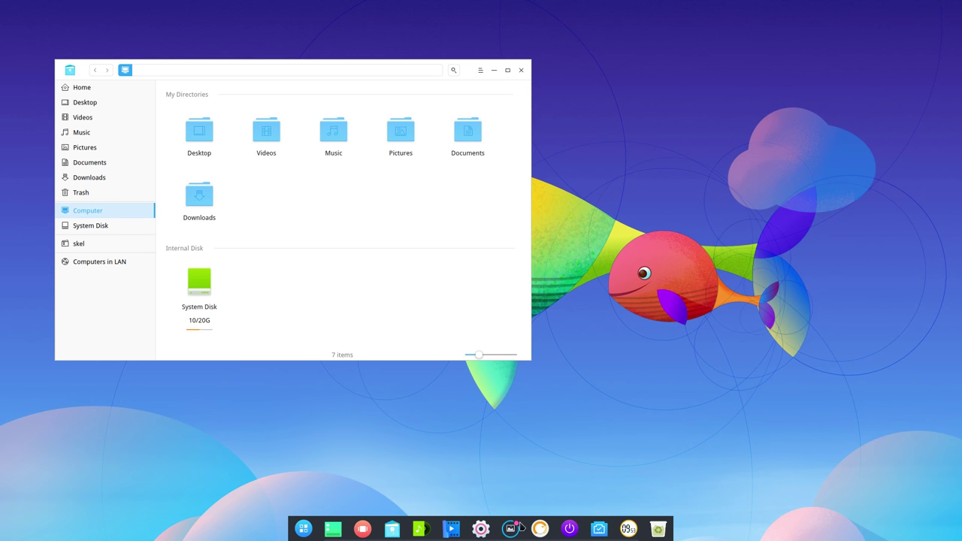
Step: Scroll the Theme page down to the Sardi and Surfn icon themes
left_click(481, 529)
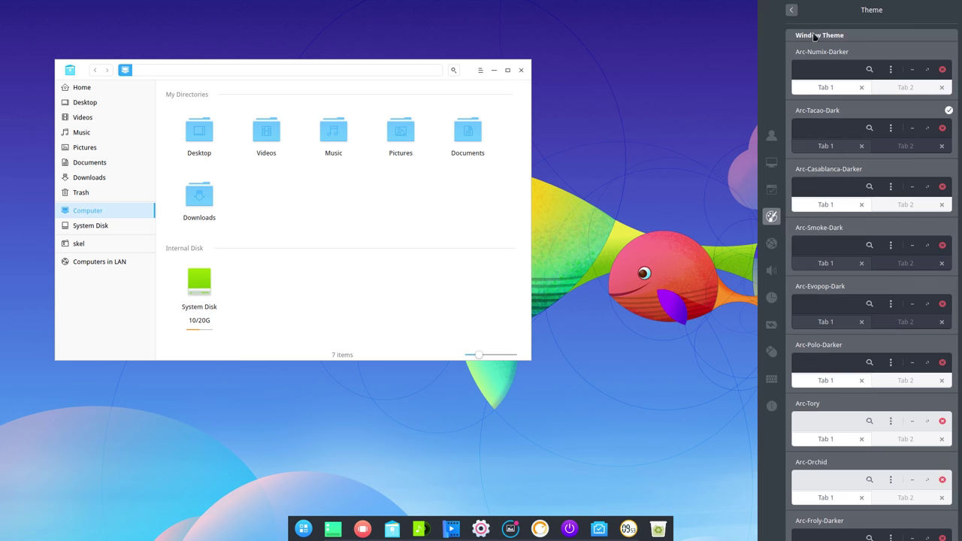
scroll(844, 277, "down", 10)
scroll(844, 277, "down", 8)
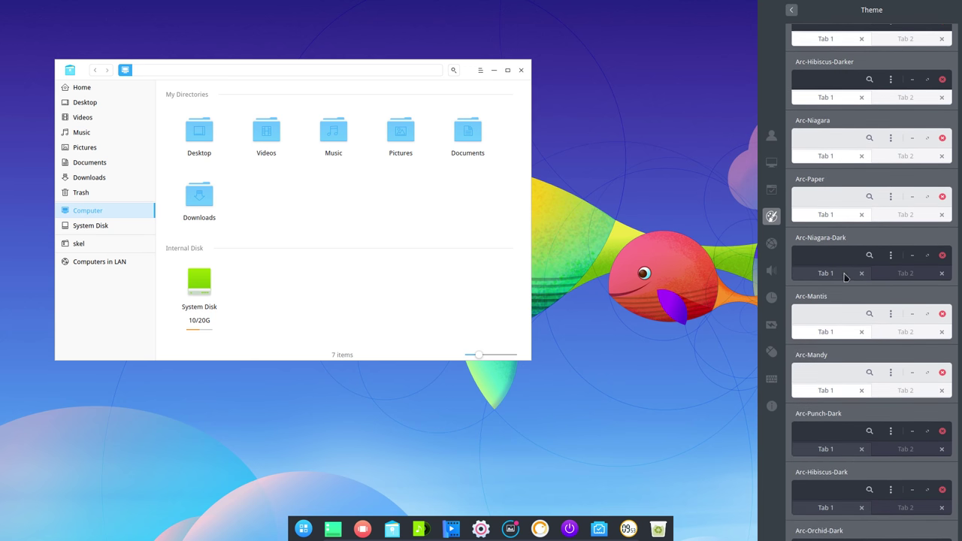
scroll(844, 277, "down", 8)
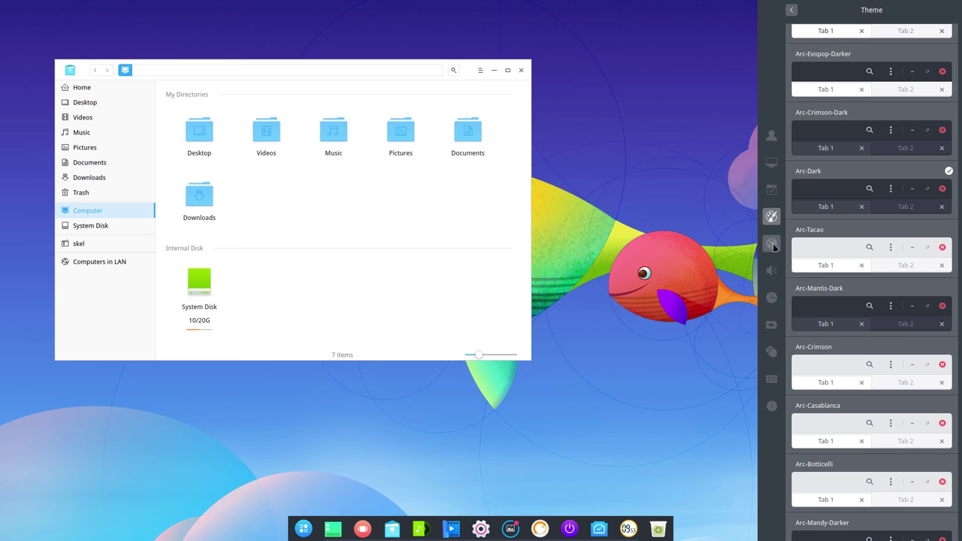
scroll(859, 282, "down", 10)
scroll(859, 265, "down", 20)
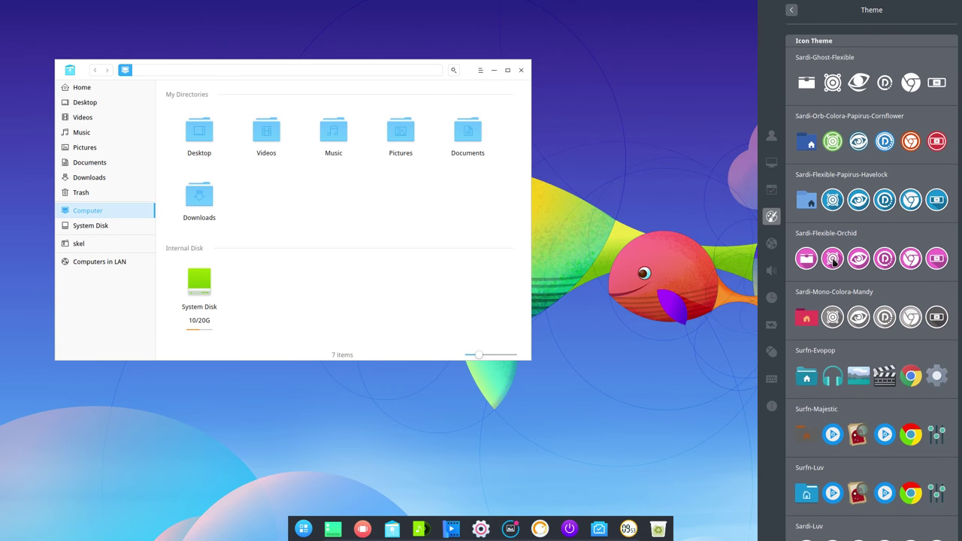
Step: Apply the Surfn-Evopop icon theme and preview the new icons in the launcher
left_click(810, 384)
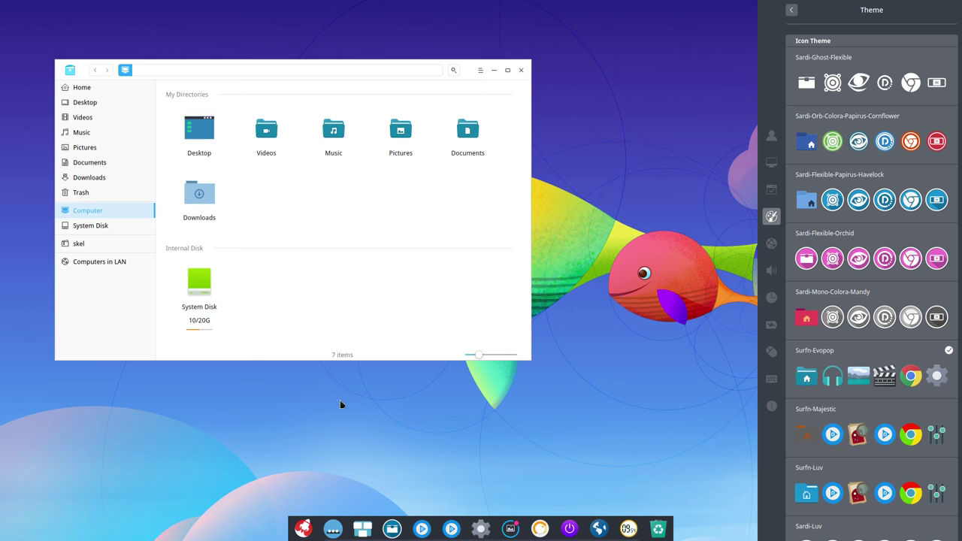
left_click(304, 528)
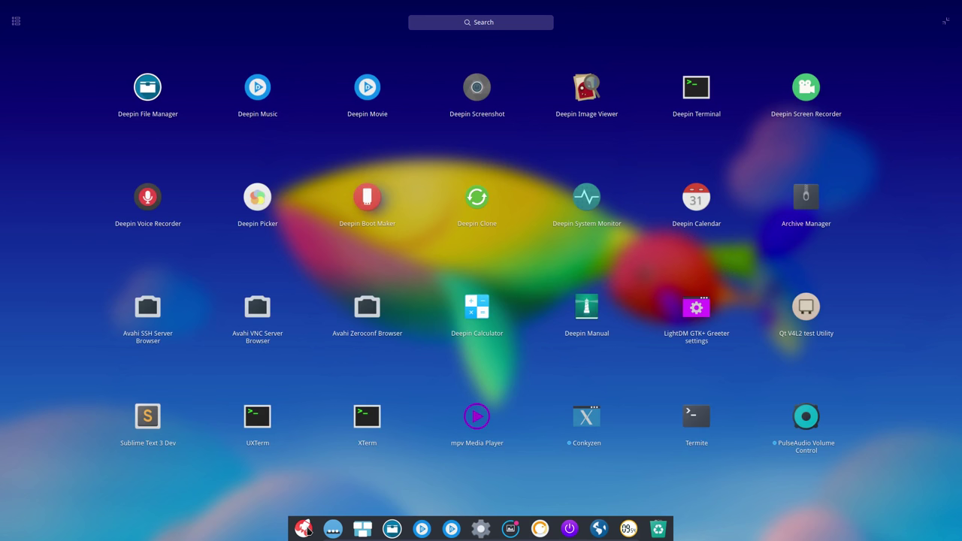
scroll(438, 450, "down", 10)
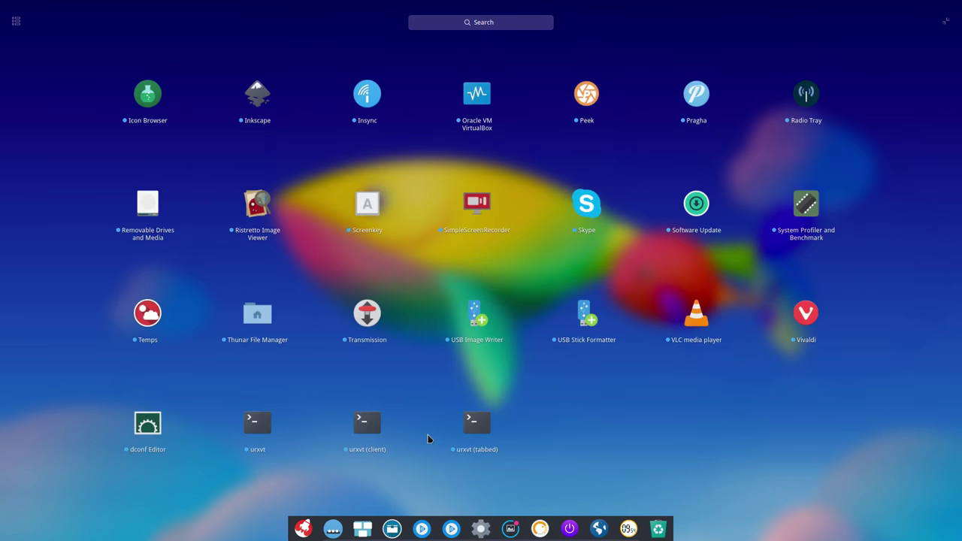
scroll(427, 421, "up", 5)
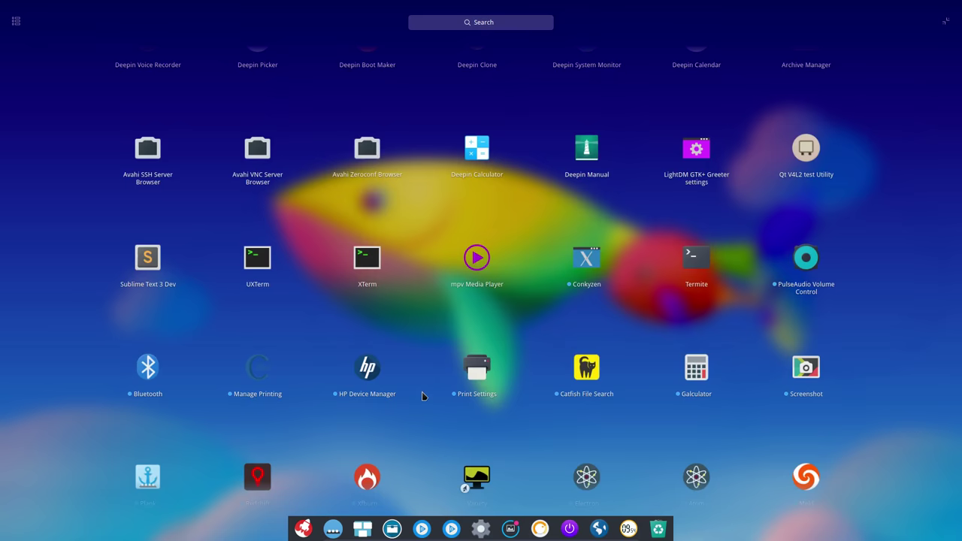
left_click(394, 530)
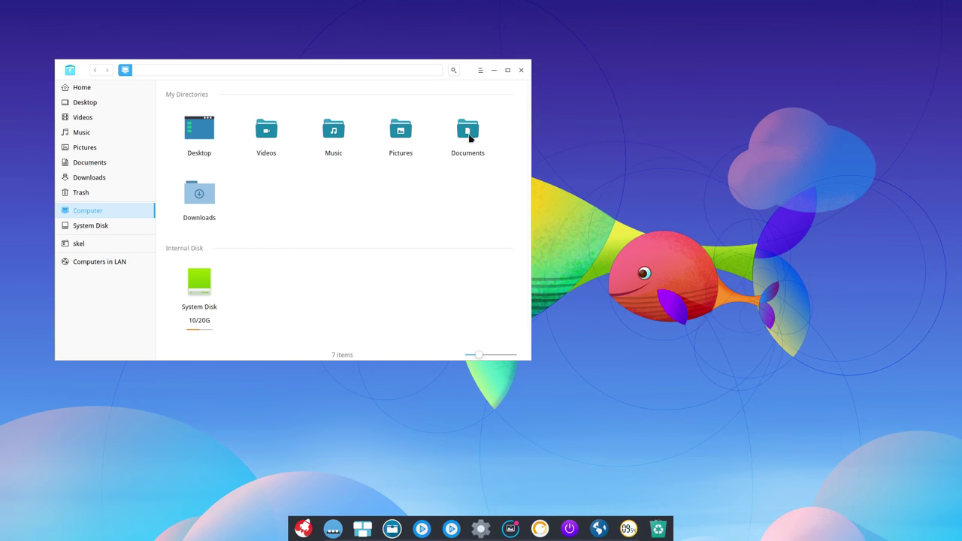
Step: Reopen the theme settings and apply the Breeze_Snow cursor theme
left_click(481, 530)
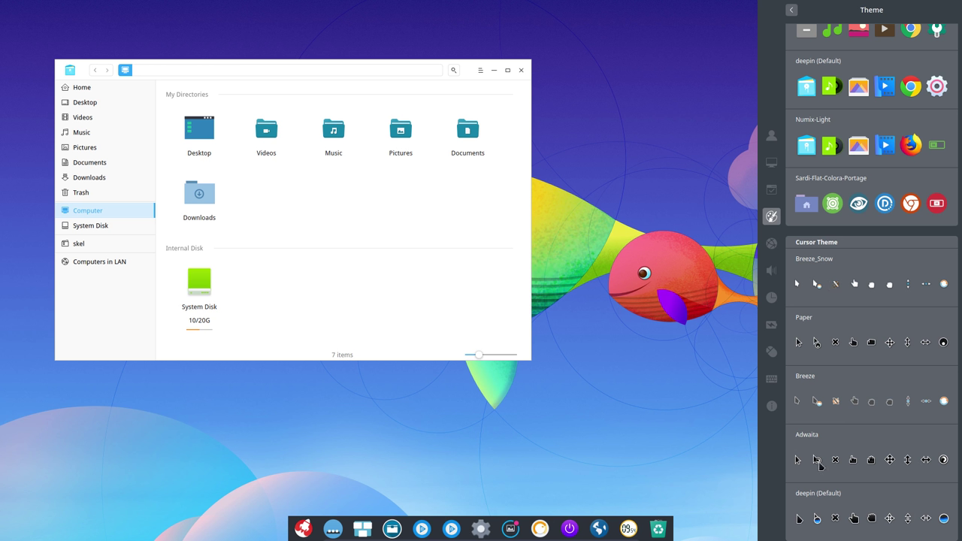
left_click(863, 287)
Step: Glance at the font settings, enable the window effect, and close the file manager
left_click(772, 244)
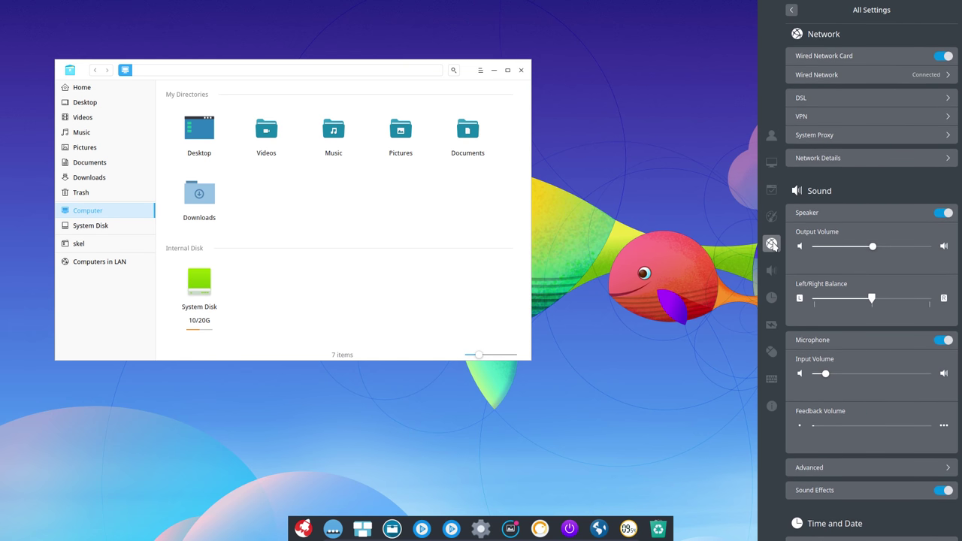
scroll(803, 109, "up", 3)
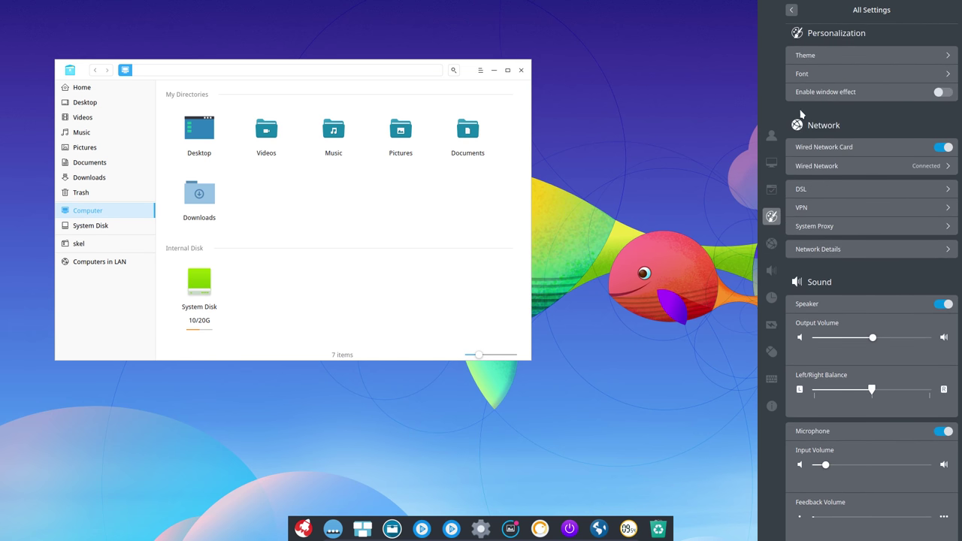
left_click(816, 74)
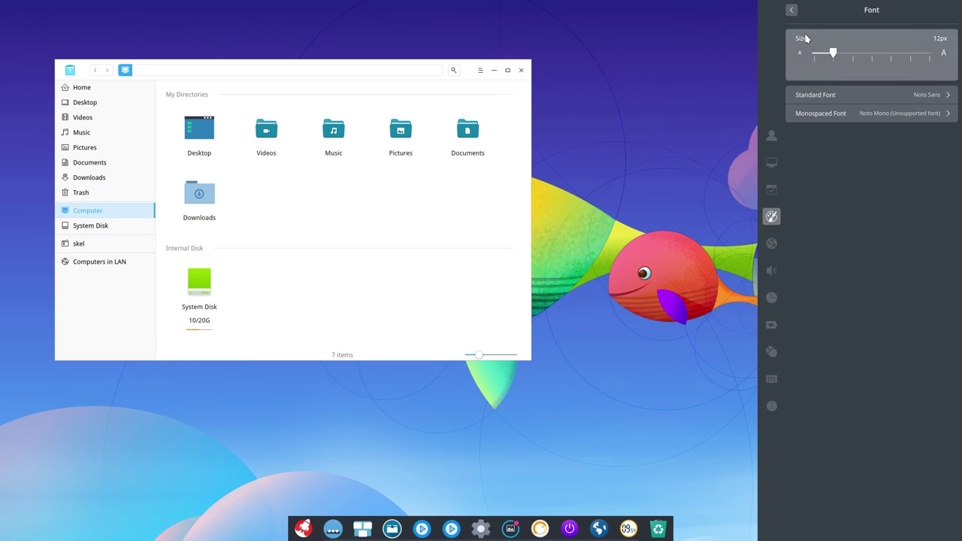
left_click(791, 10)
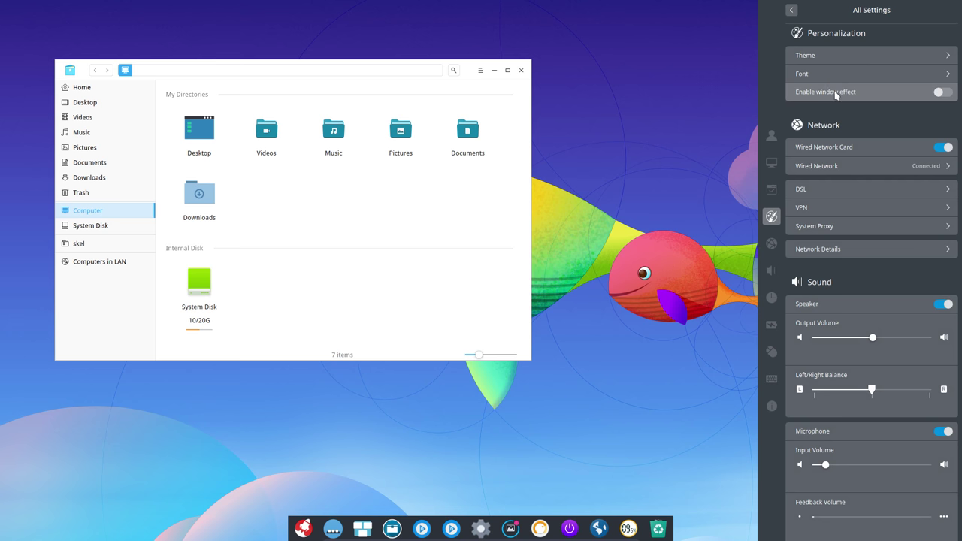
left_click(944, 93)
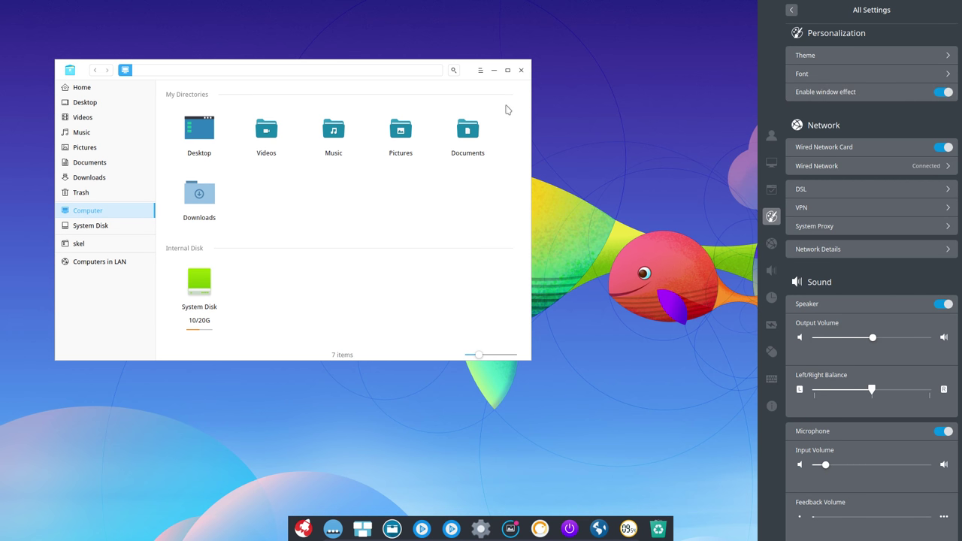
left_click(519, 72)
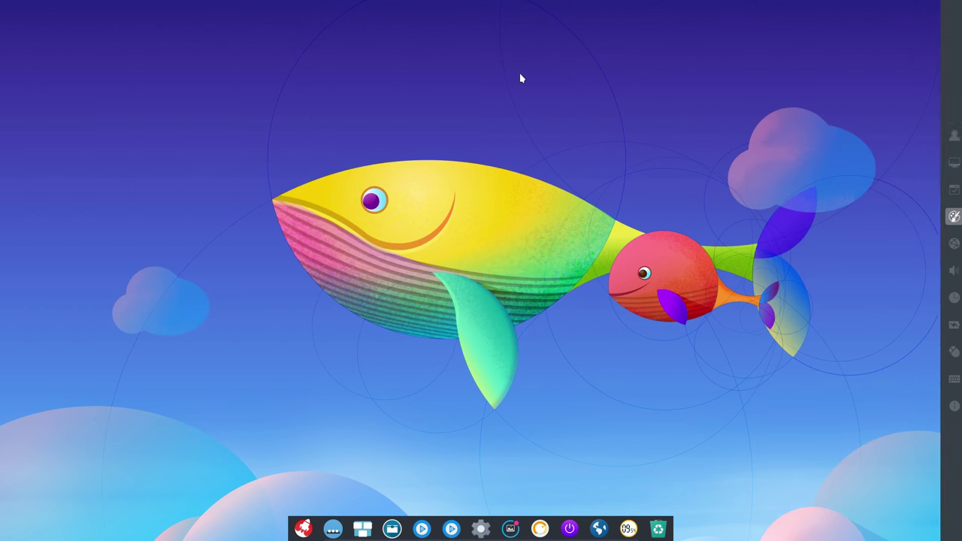
Step: Switch the window theme from Arc-Dark to Arc-Botticelli-Dark
left_click(481, 529)
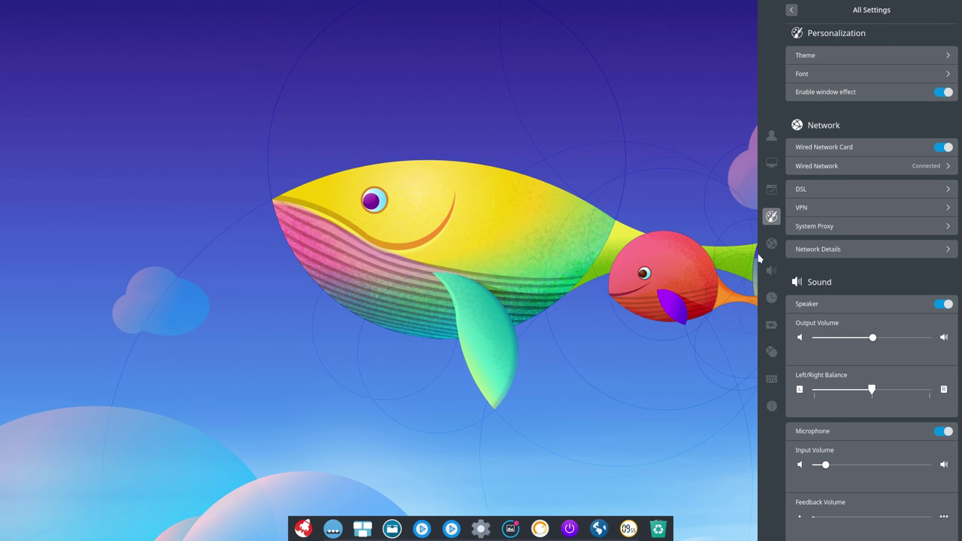
left_click(837, 58)
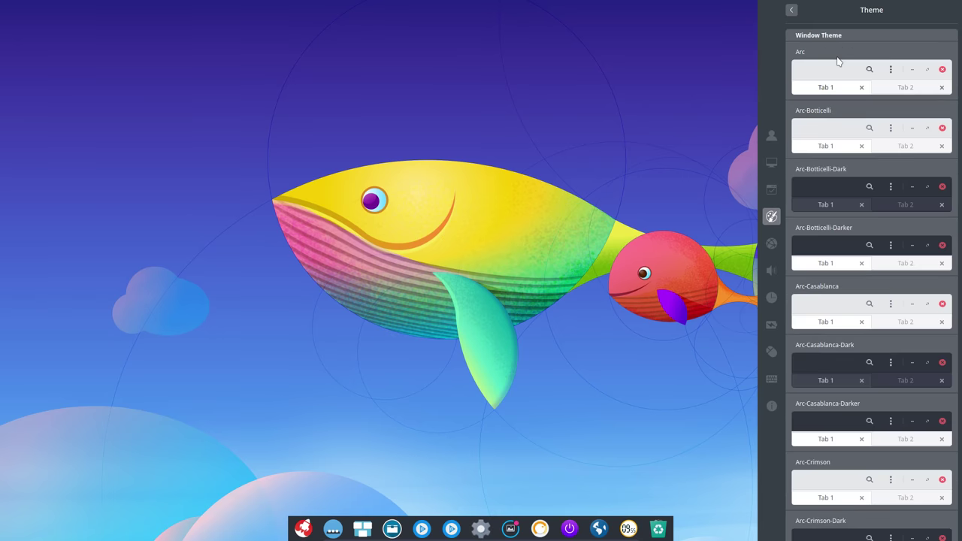
left_click(845, 191)
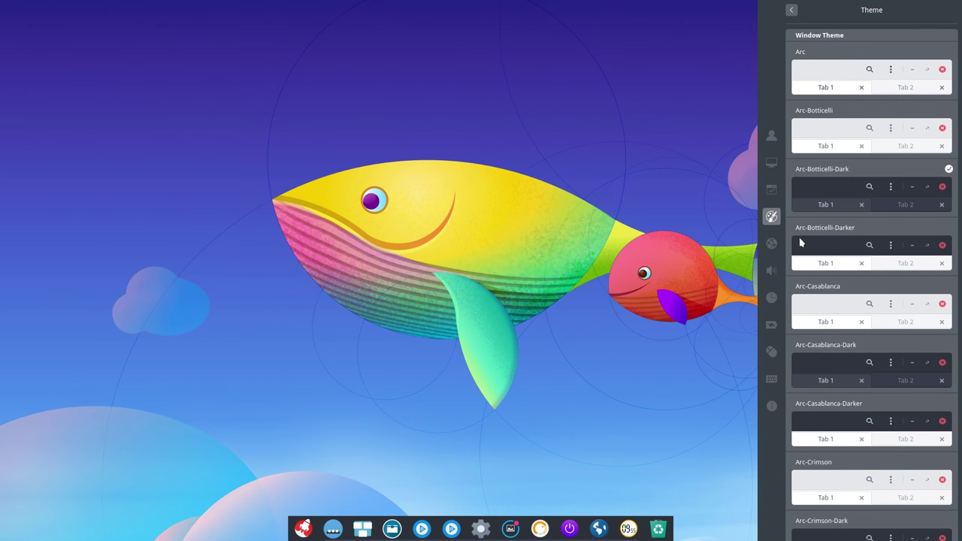
Step: Scroll through All Settings and toggle the wake-up password on, then back off
left_click(771, 244)
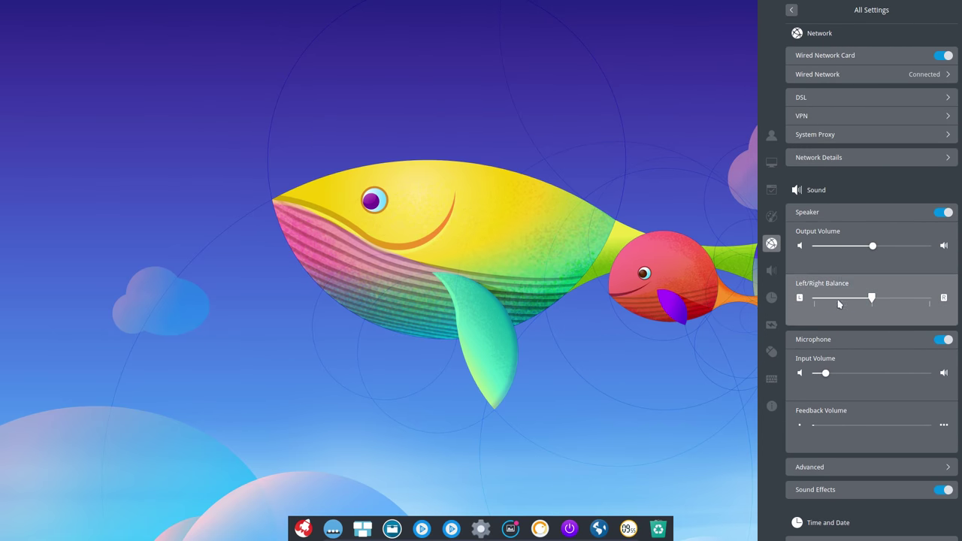
scroll(837, 331, "down", 1)
scroll(835, 327, "down", 10)
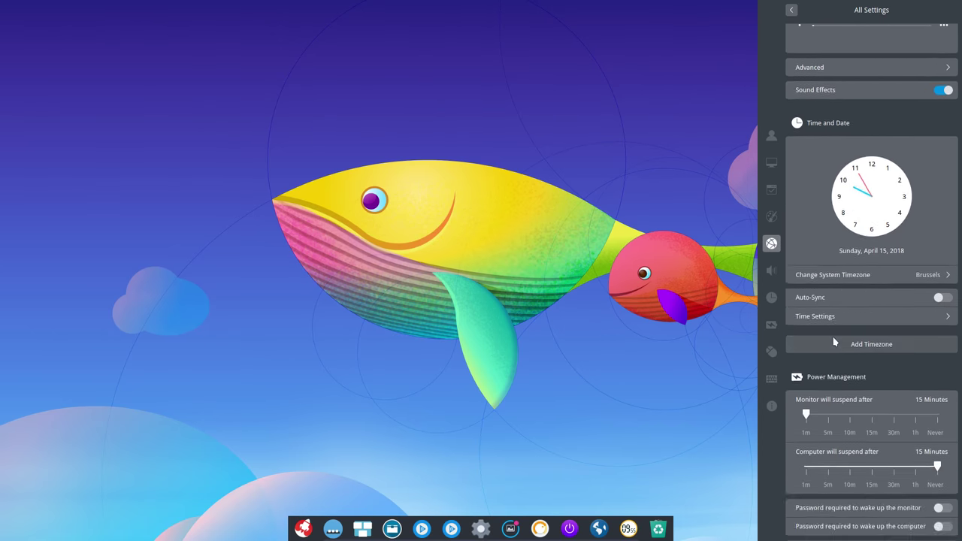
scroll(833, 340, "down", 10)
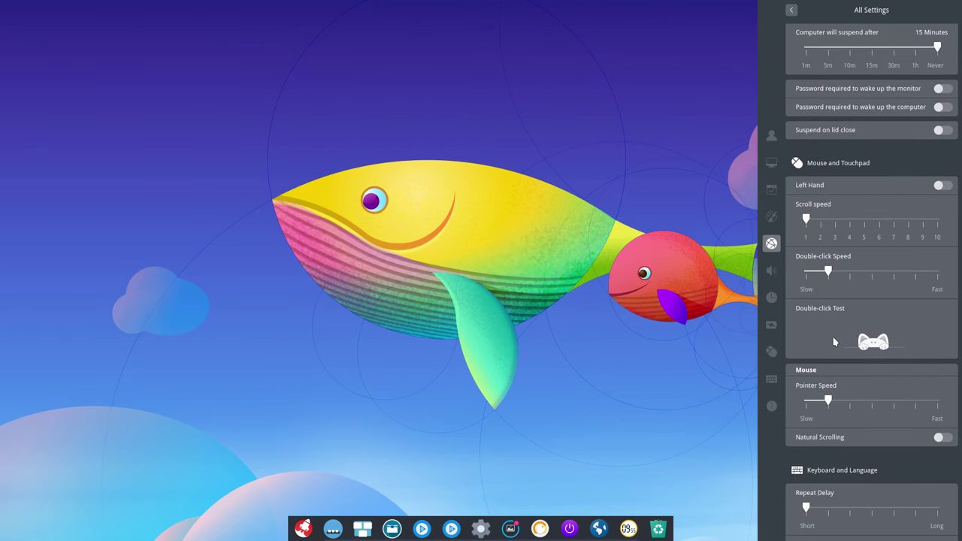
scroll(830, 303, "up", 2)
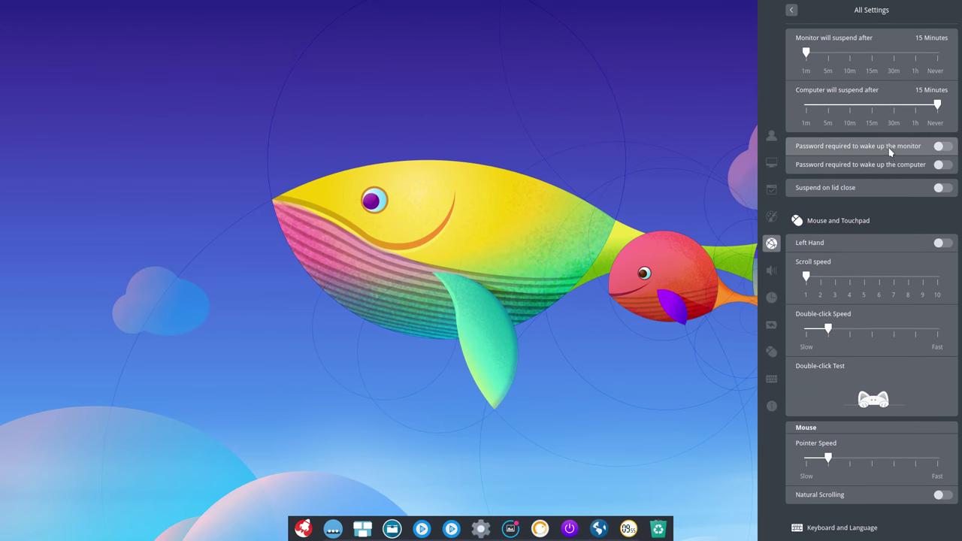
scroll(875, 154, "down", 1)
left_click(877, 164)
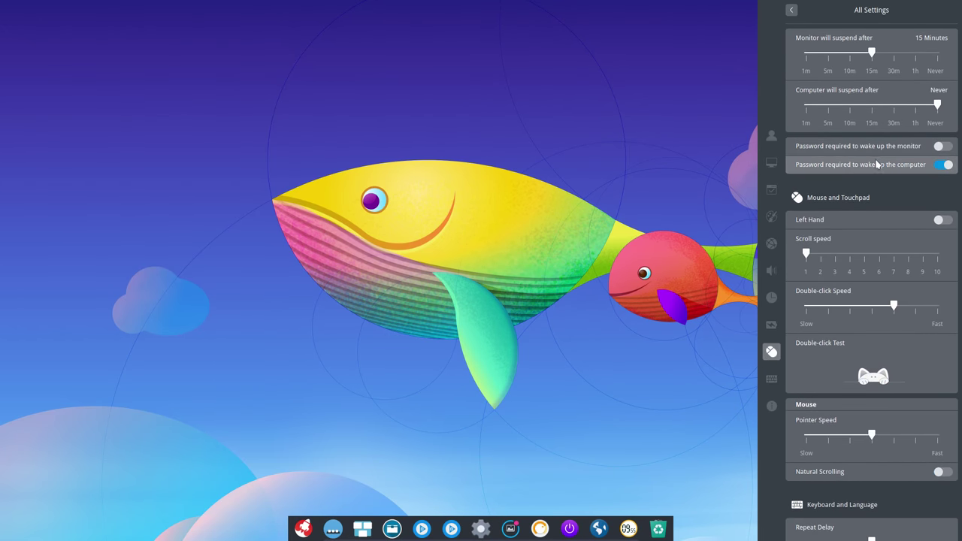
left_click(923, 167)
Step: Scroll down to System Information showing Arch rolling, 15.5 Desktop and 7.79GB memory
scroll(812, 242, "down", 2)
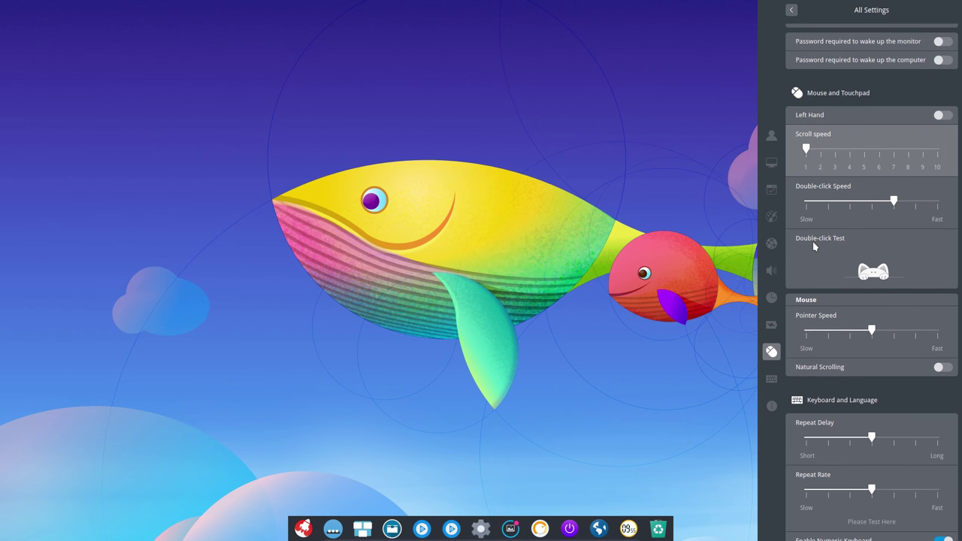
scroll(812, 246, "down", 5)
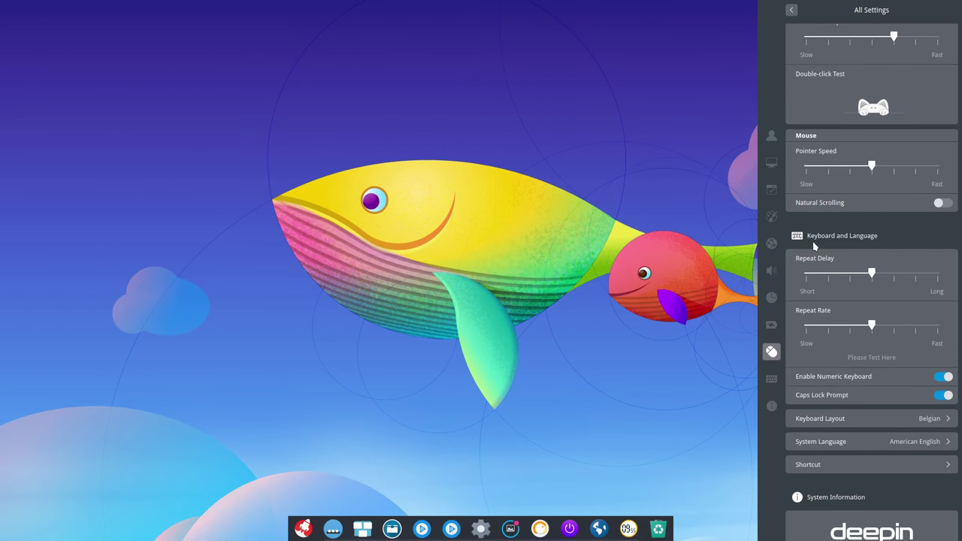
scroll(813, 241, "down", 3)
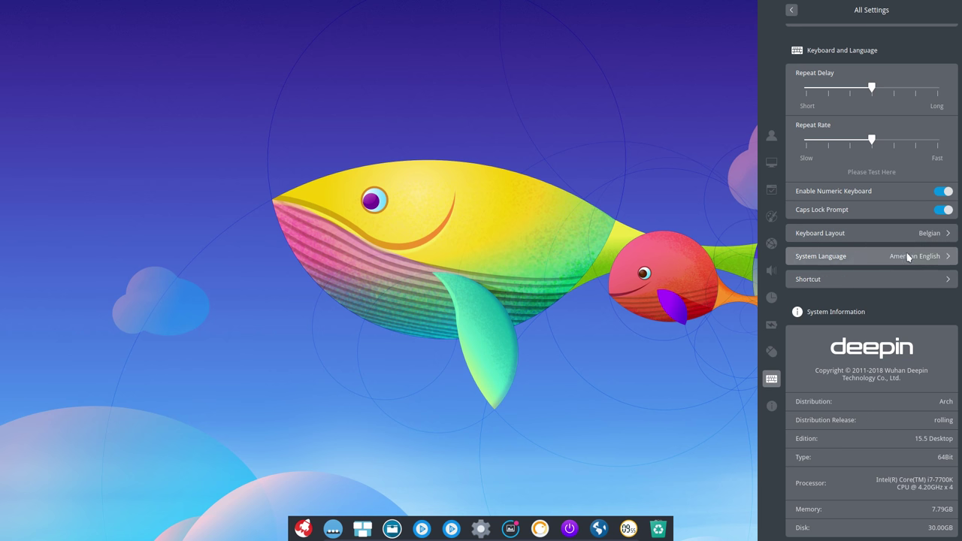
scroll(908, 256, "down", 1)
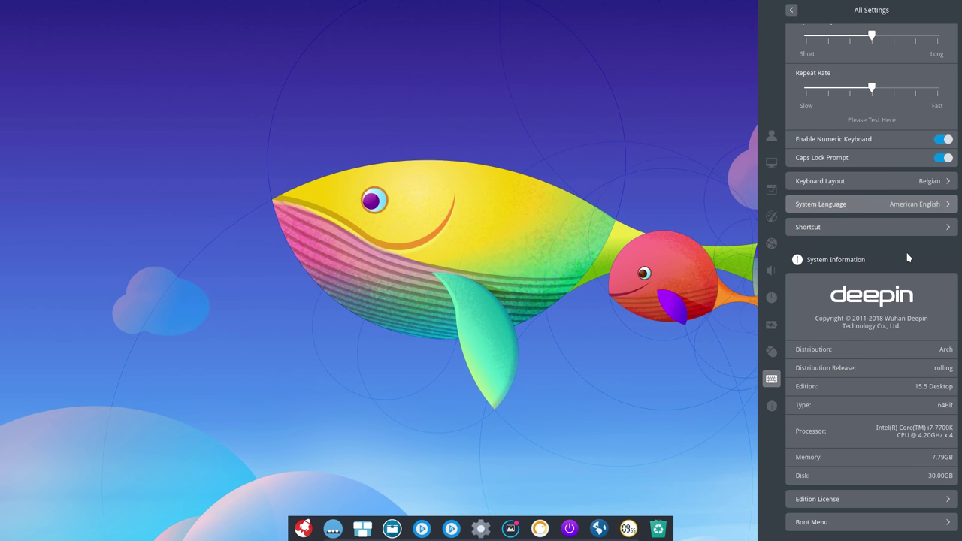
Step: Try enabling the Boot Menu theme, cancel the grub2 authentication, and return to All Settings
left_click(846, 523)
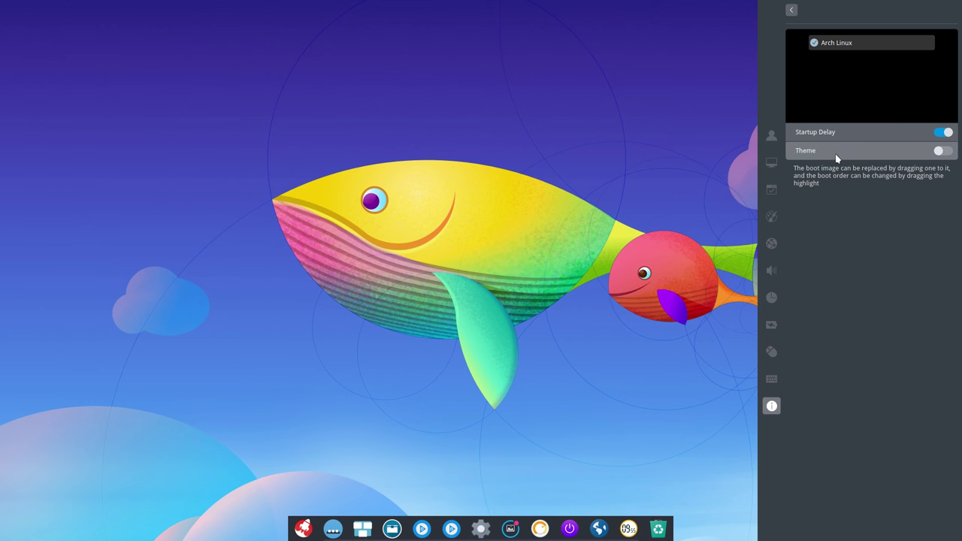
left_click(946, 153)
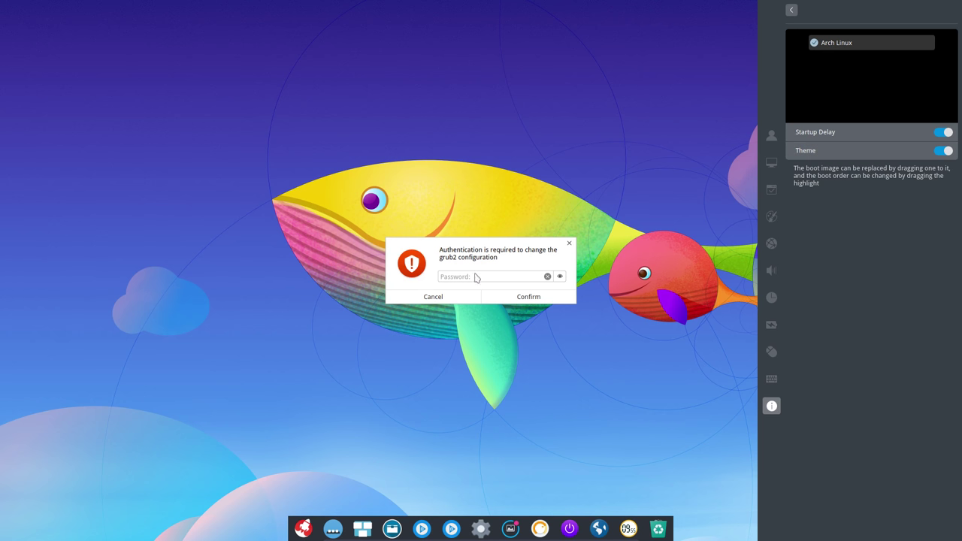
left_click(445, 297)
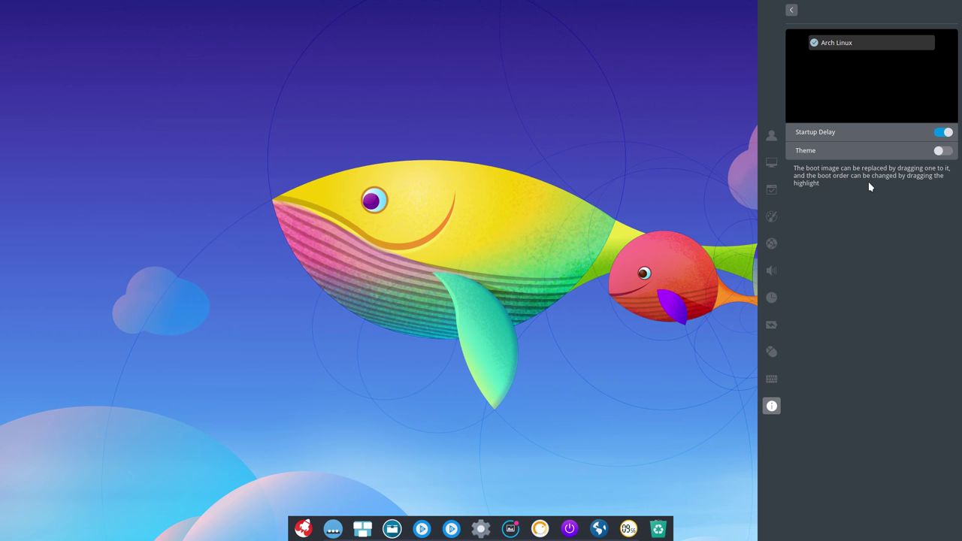
left_click(791, 9)
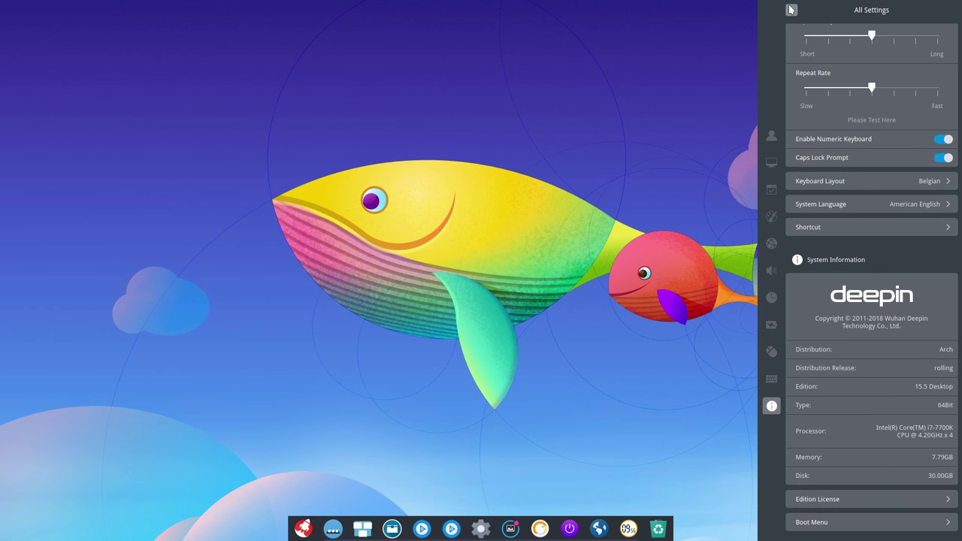
Step: Find the Variety entry in the hidden ~/.config/autostart folder, then close File Manager
left_click(679, 98)
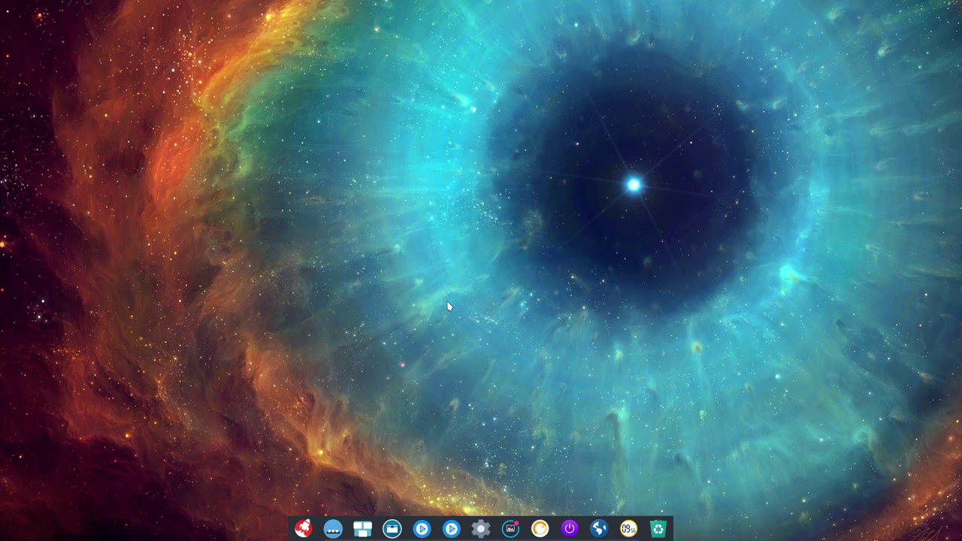
left_click(392, 528)
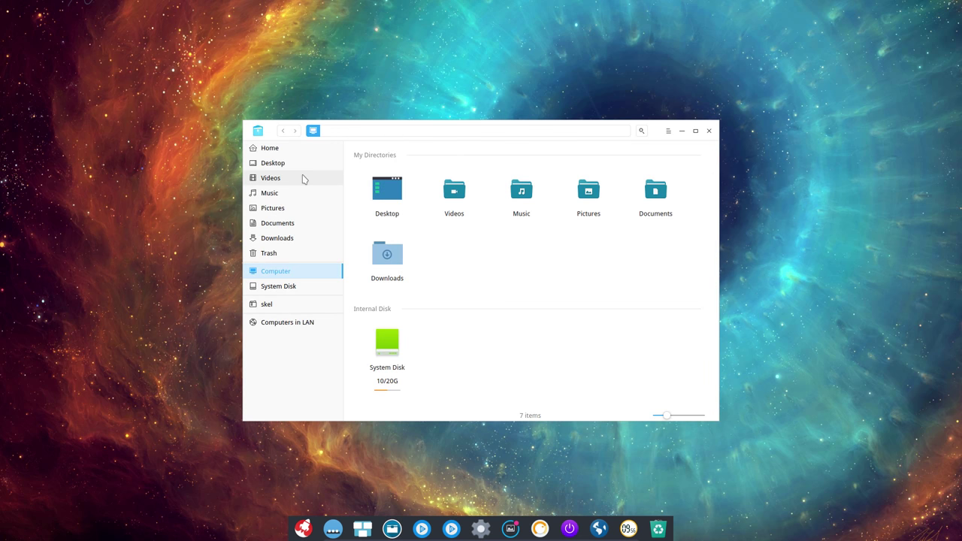
left_click(281, 152)
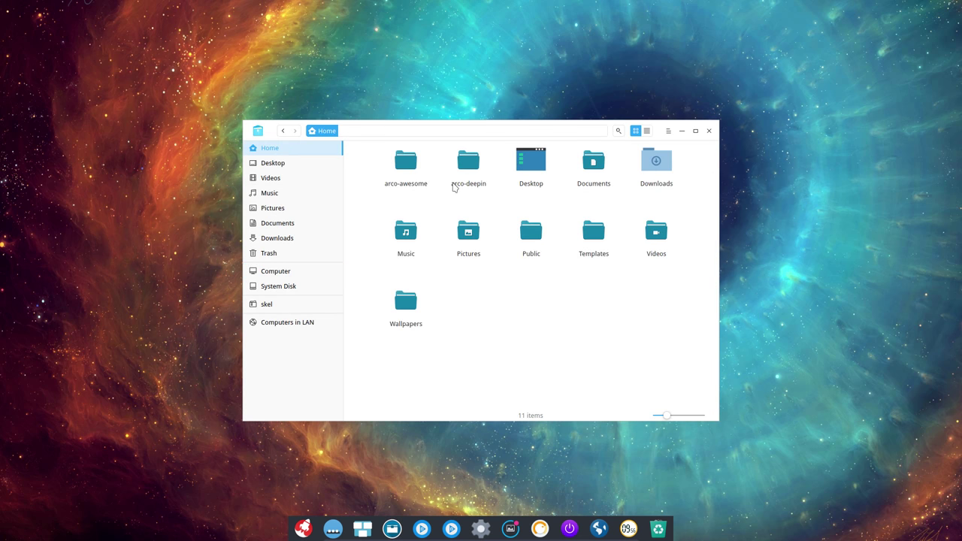
key("ctrl+h")
double_click(537, 166)
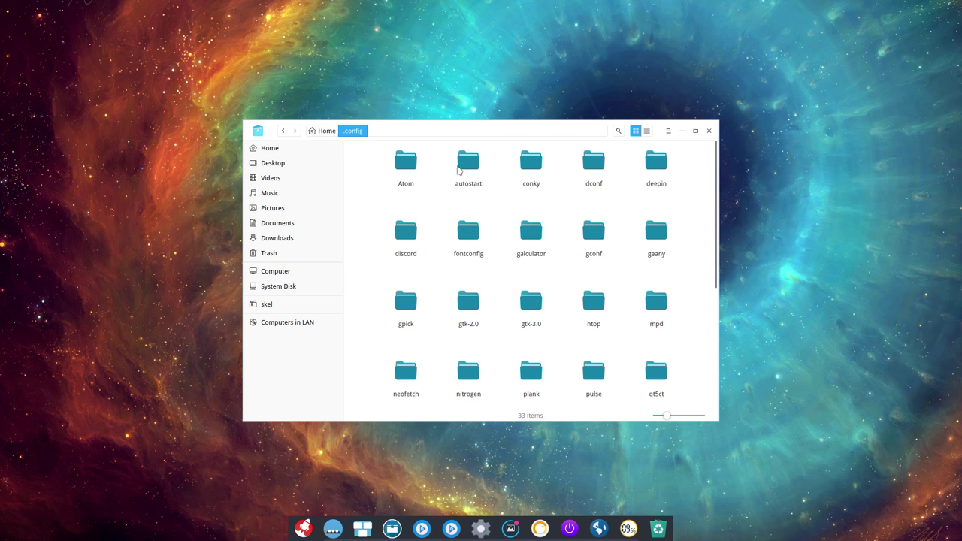
double_click(469, 165)
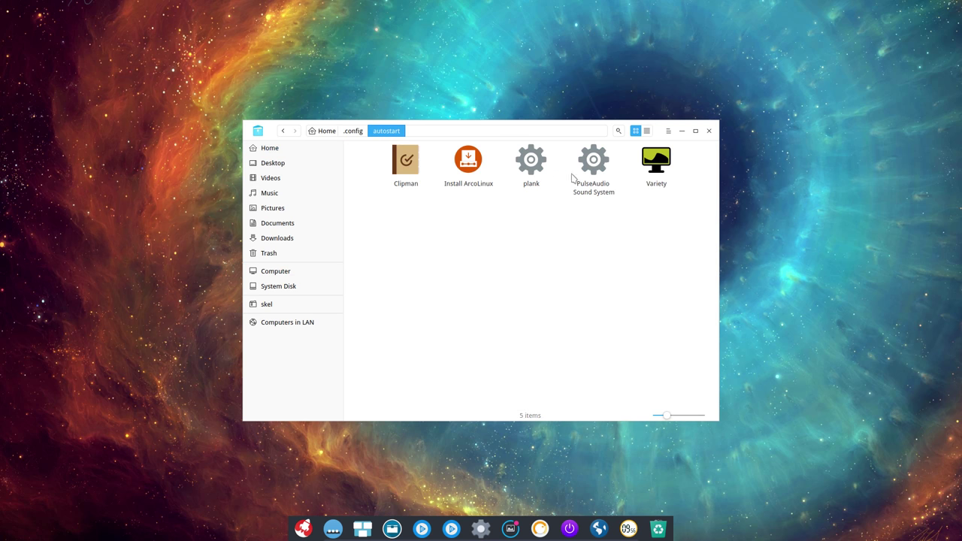
left_click(647, 165)
left_click(708, 131)
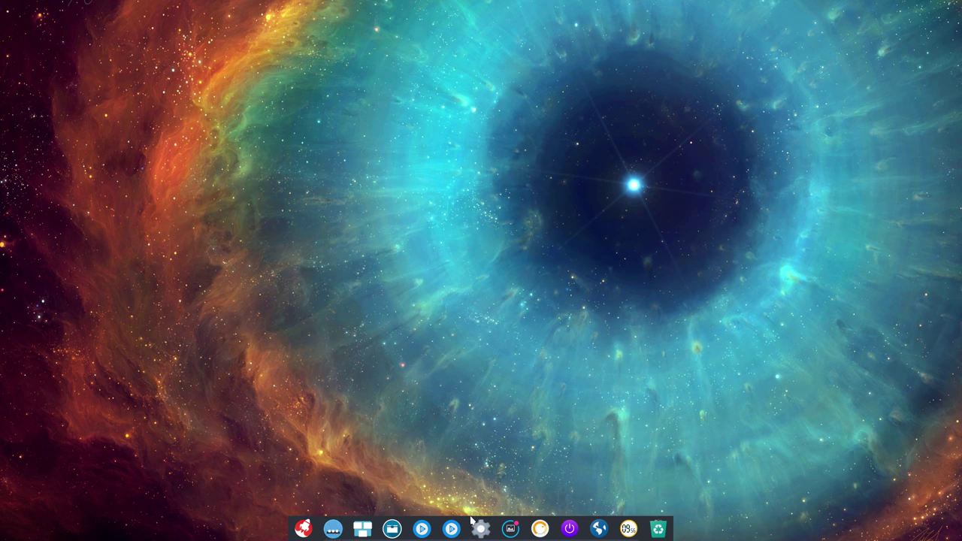
Step: Switch the dock to Efficient Mode, making it a full-width panel with tray and clock
right_click(494, 535)
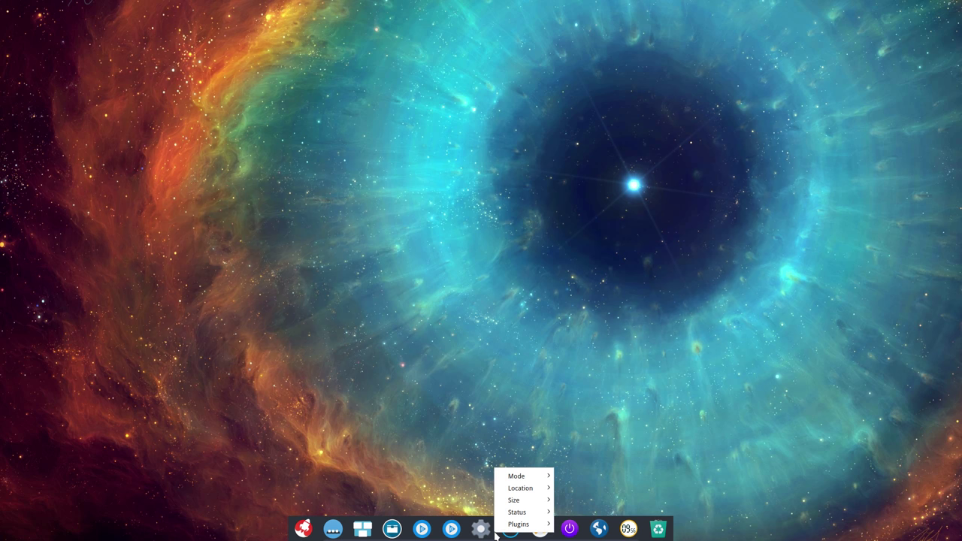
mouse_move(535, 477)
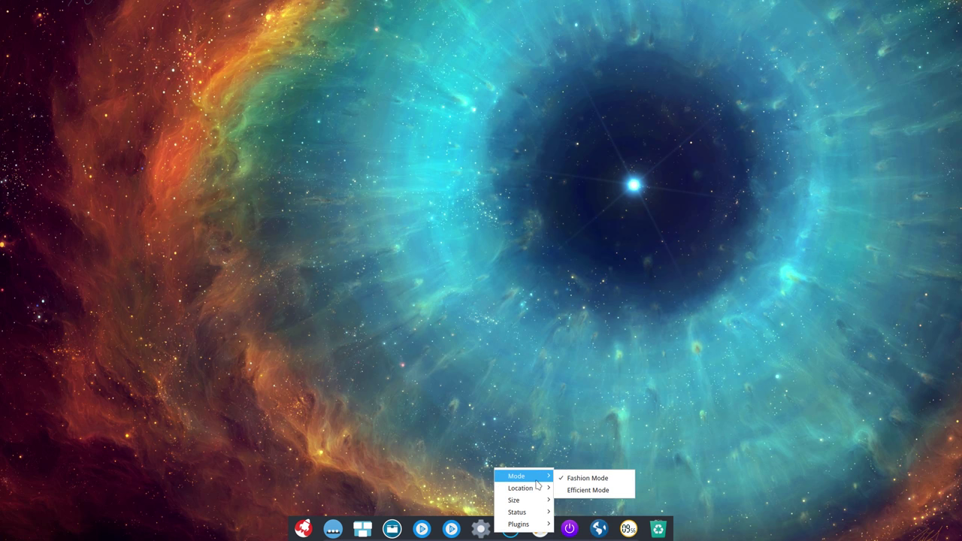
left_click(588, 492)
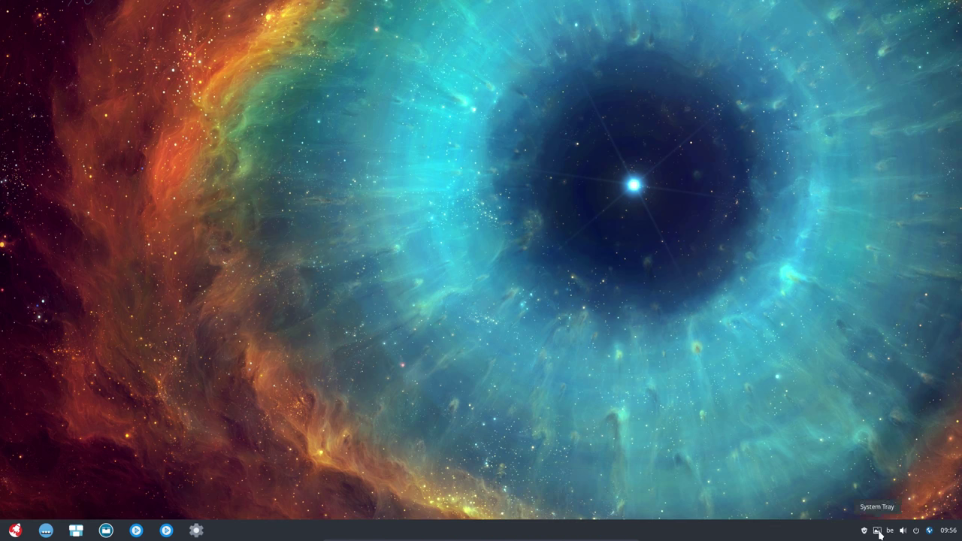
left_click(13, 533)
left_click(13, 533)
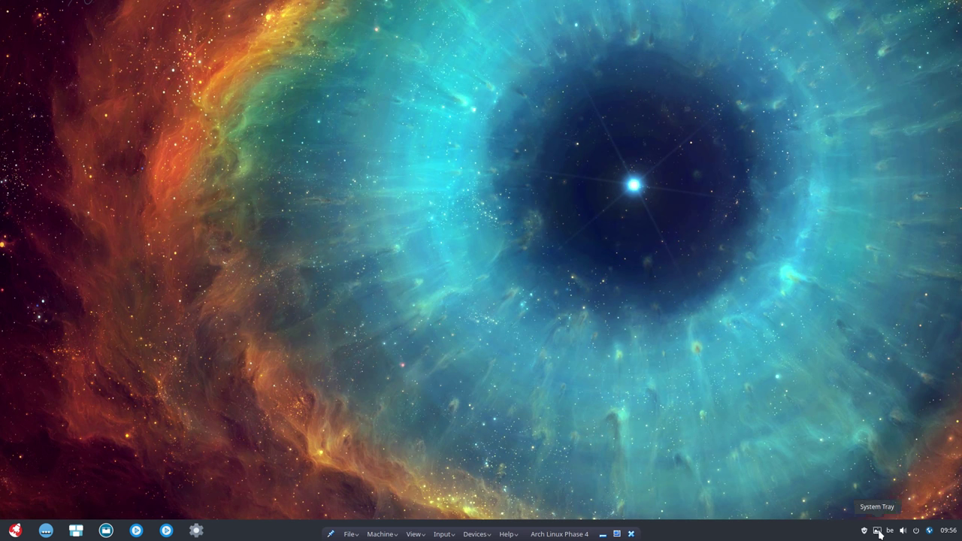
Step: Set the dark starburst image 1372563384810.jpg as wallpaper from Variety's selector, then close the strip
left_click(878, 532)
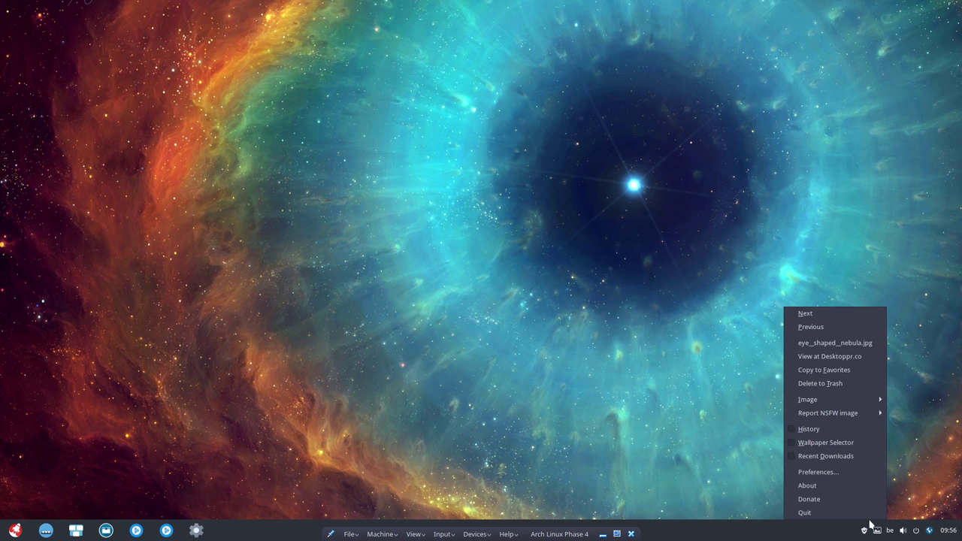
left_click(831, 442)
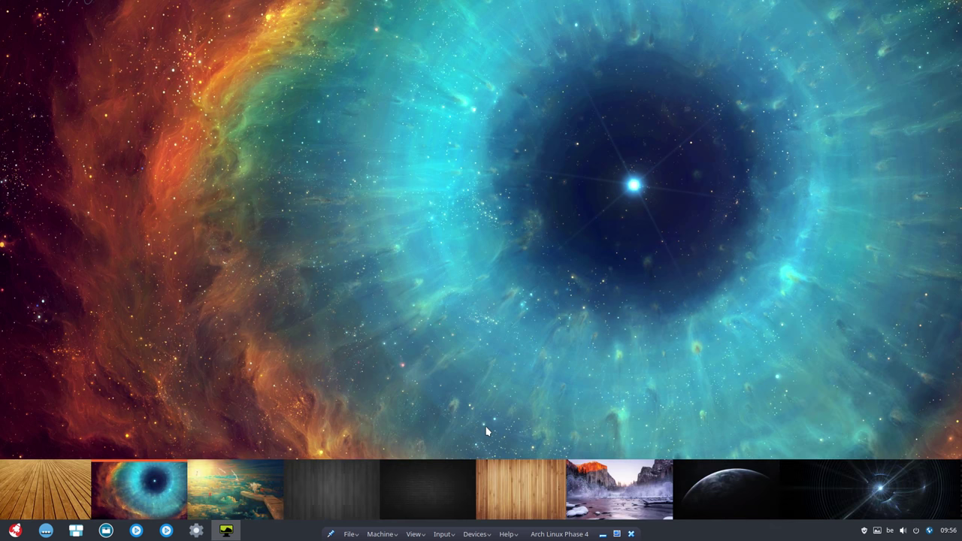
scroll(519, 487, "down", 6)
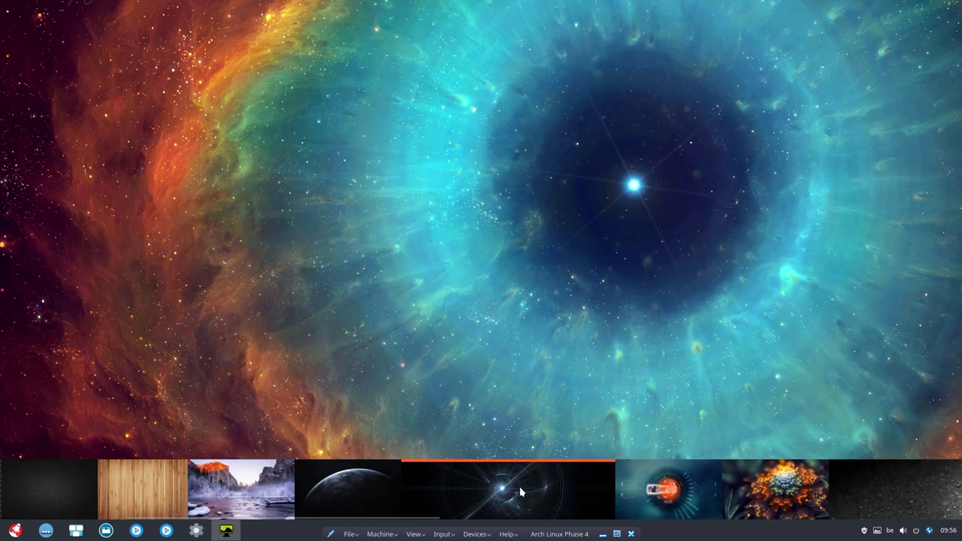
left_click(520, 486)
right_click(520, 487)
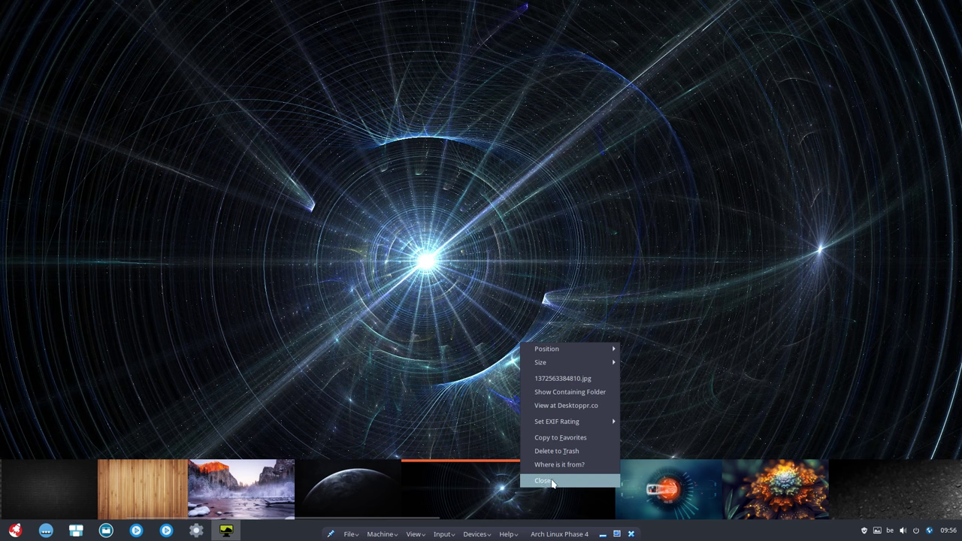
left_click(555, 483)
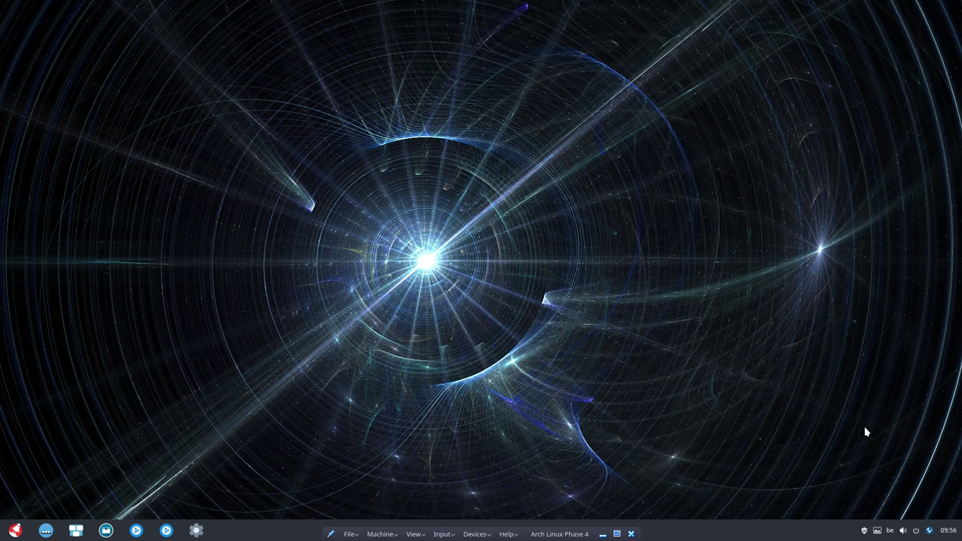
Step: Try the launcher's category view and compact windowed mode, then return to full screen and close it
mouse_move(931, 532)
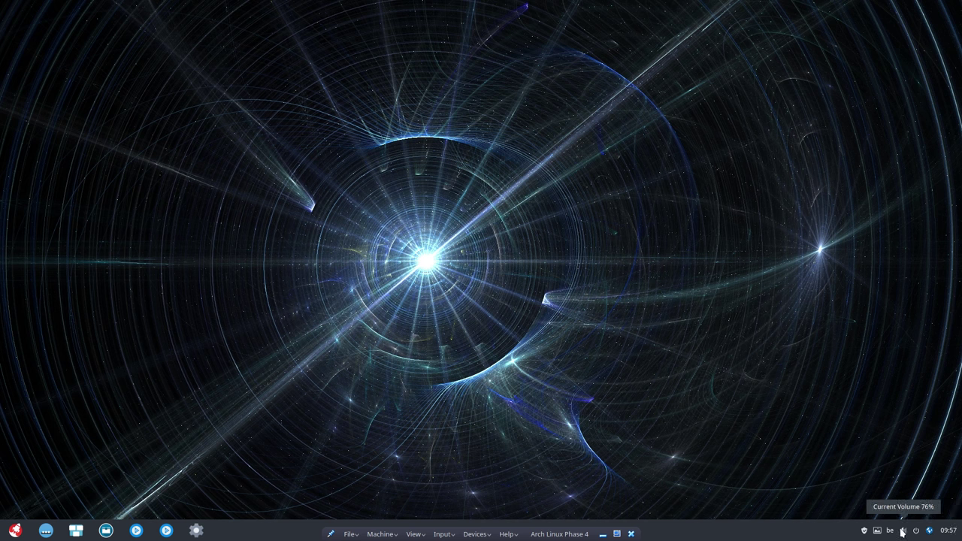
left_click(15, 531)
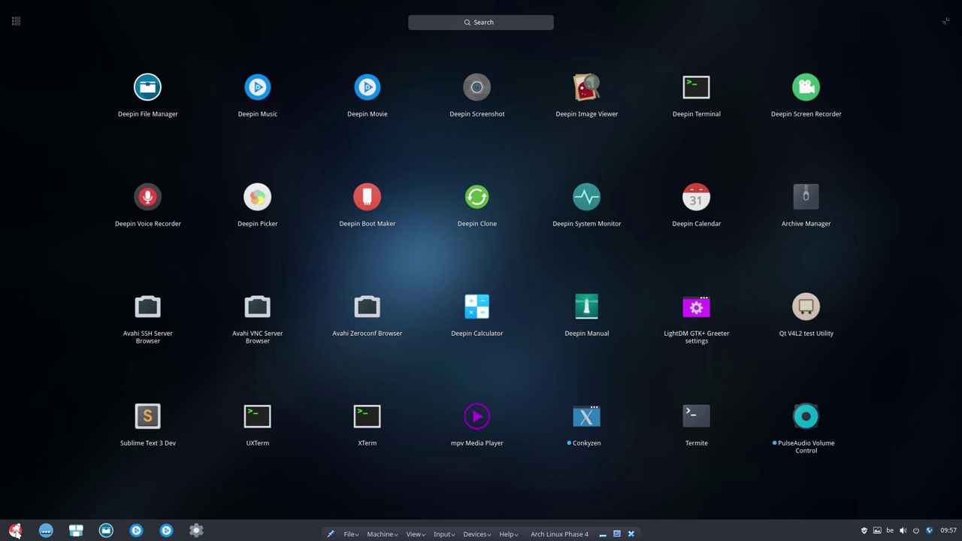
left_click(14, 21)
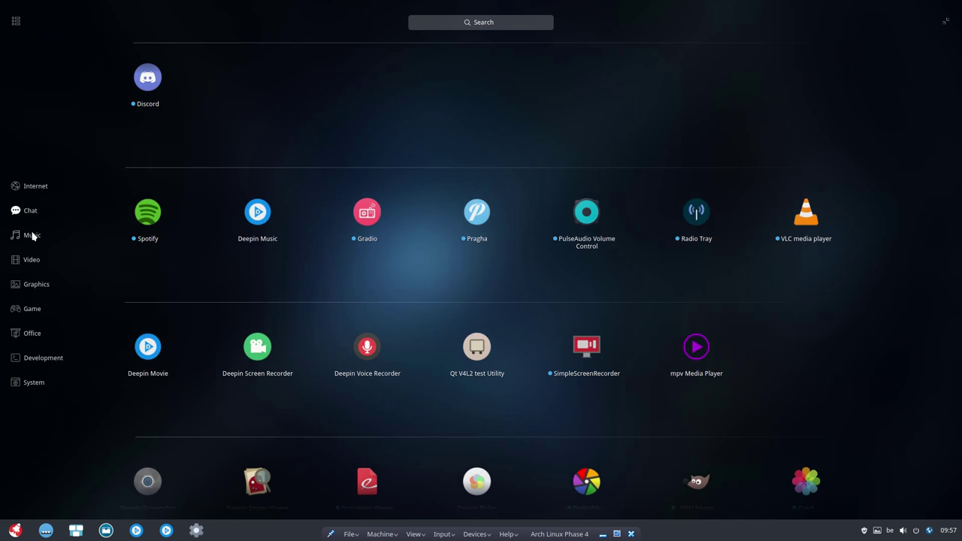
mouse_move(36, 284)
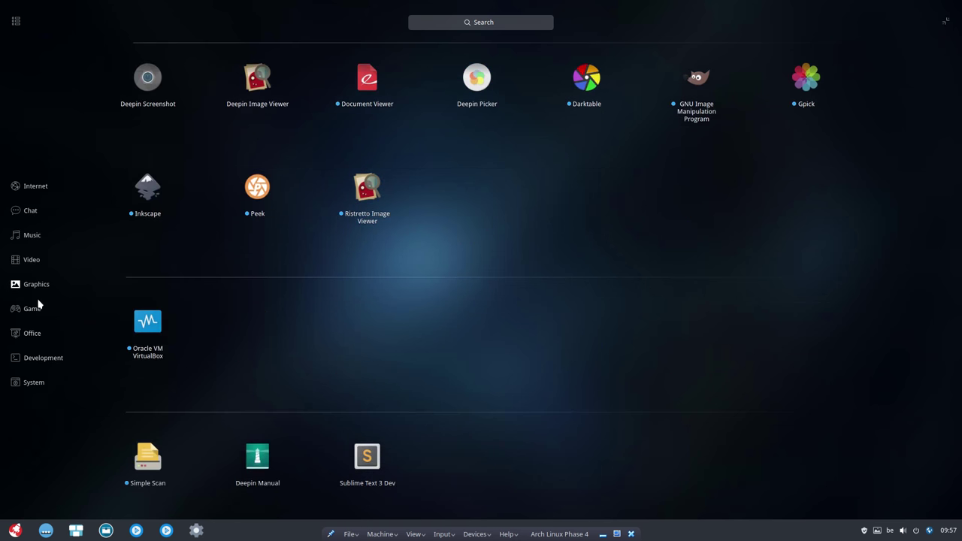
mouse_move(37, 361)
mouse_move(34, 382)
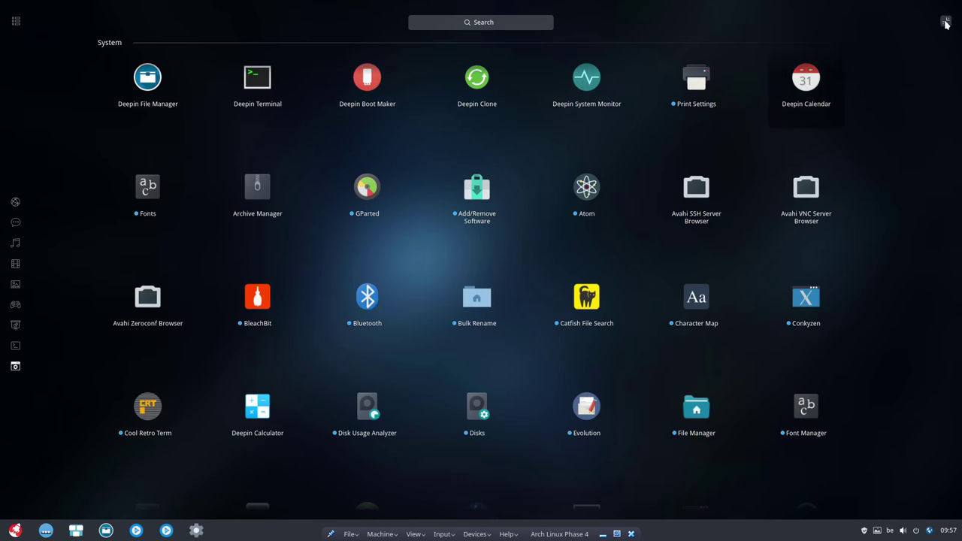
left_click(945, 22)
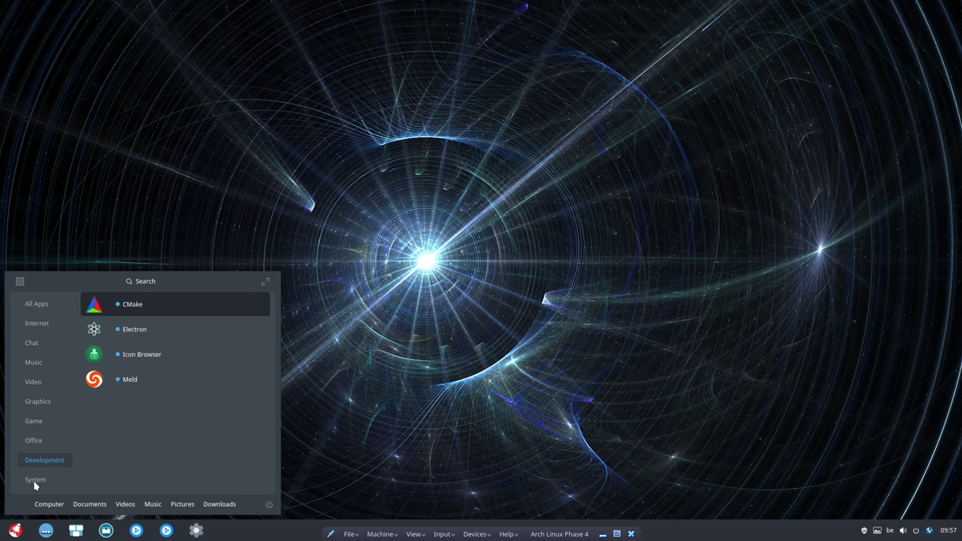
scroll(209, 388, "down", 5)
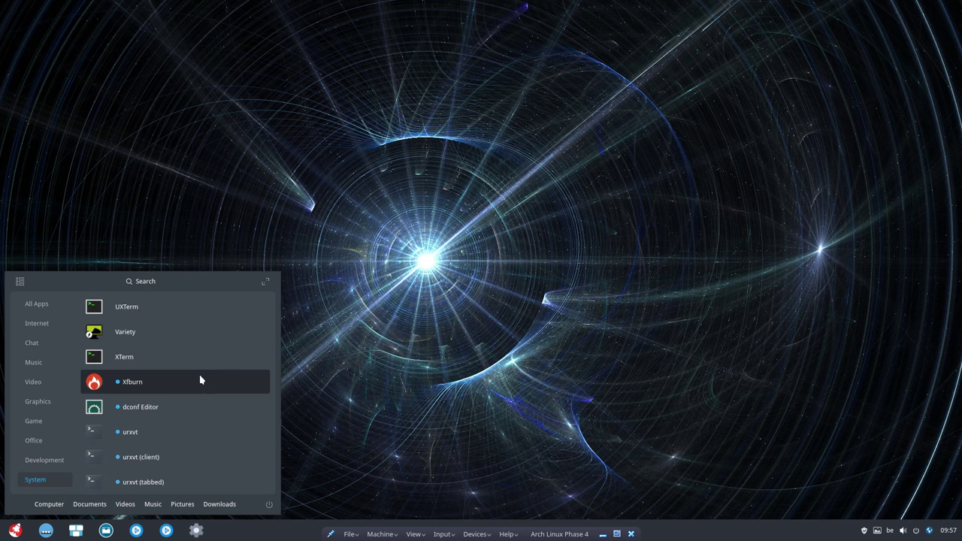
left_click(266, 281)
left_click(21, 21)
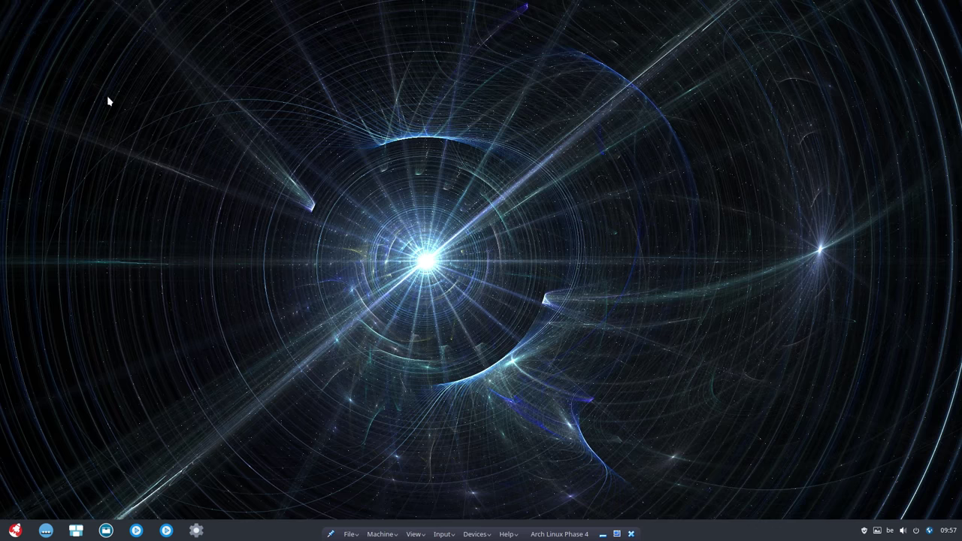
Step: Browse the launcher's Graphics apps category, then close the launcher
left_click(15, 531)
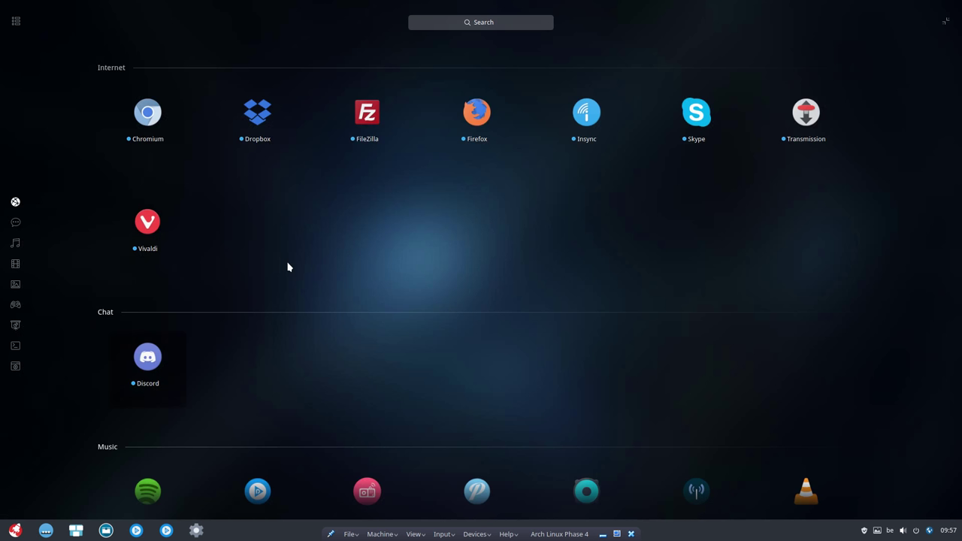
scroll(288, 266, "down", 20)
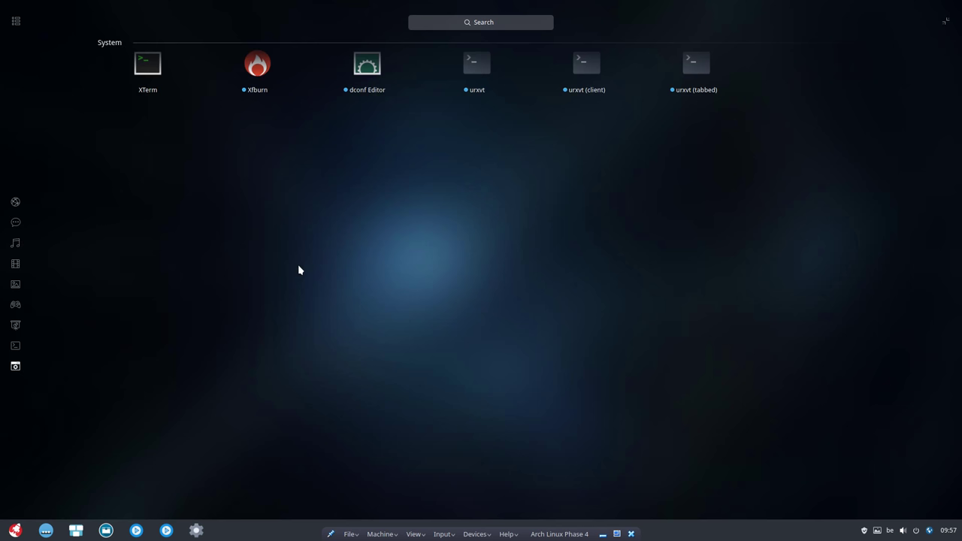
mouse_move(21, 241)
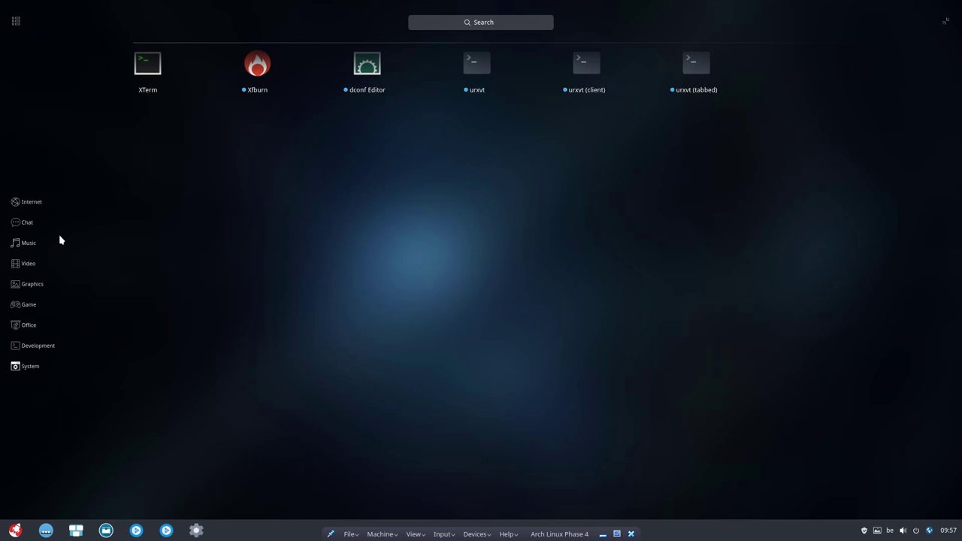
left_click(34, 287)
mouse_move(28, 296)
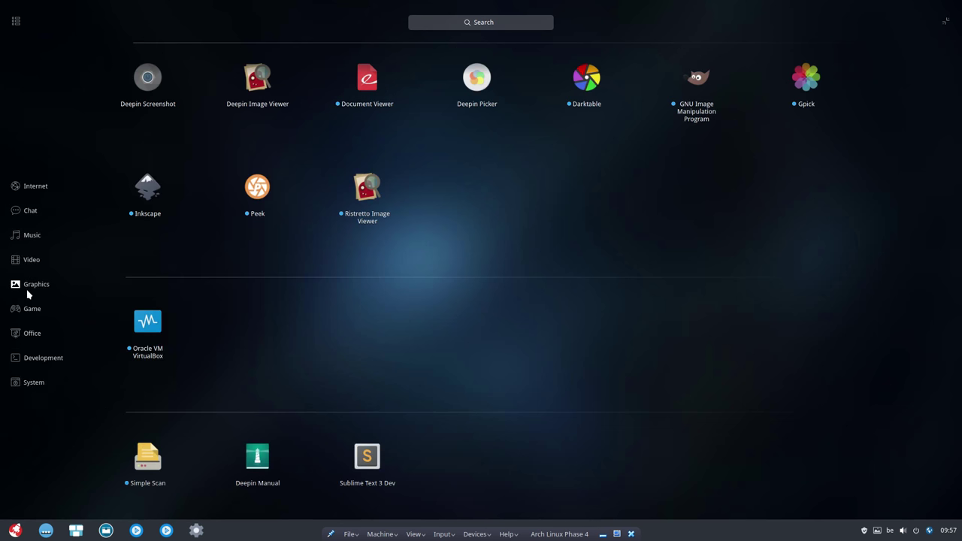
left_click(465, 30)
Step: Search the launcher for 'firef', then dismiss the launcher back to the starburst desktop
left_click(17, 530)
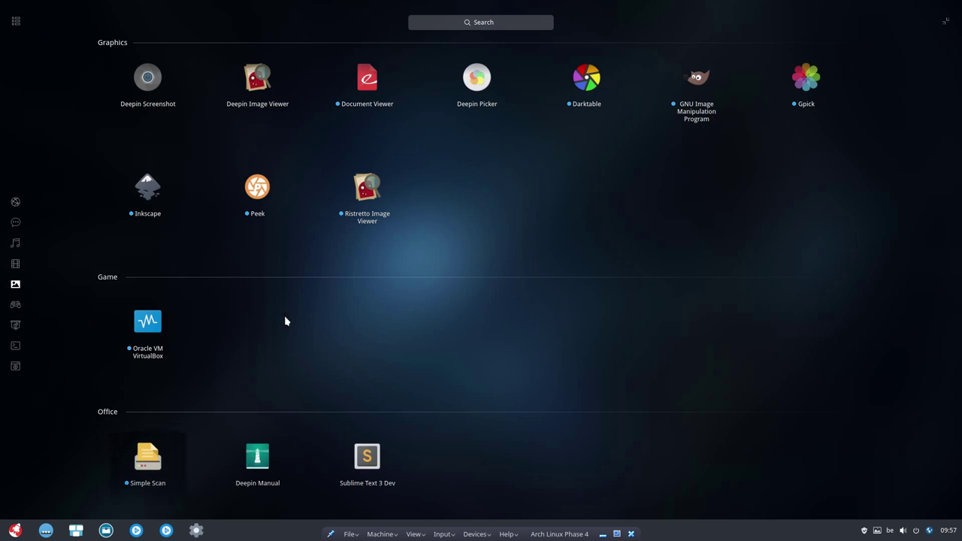
left_click(435, 25)
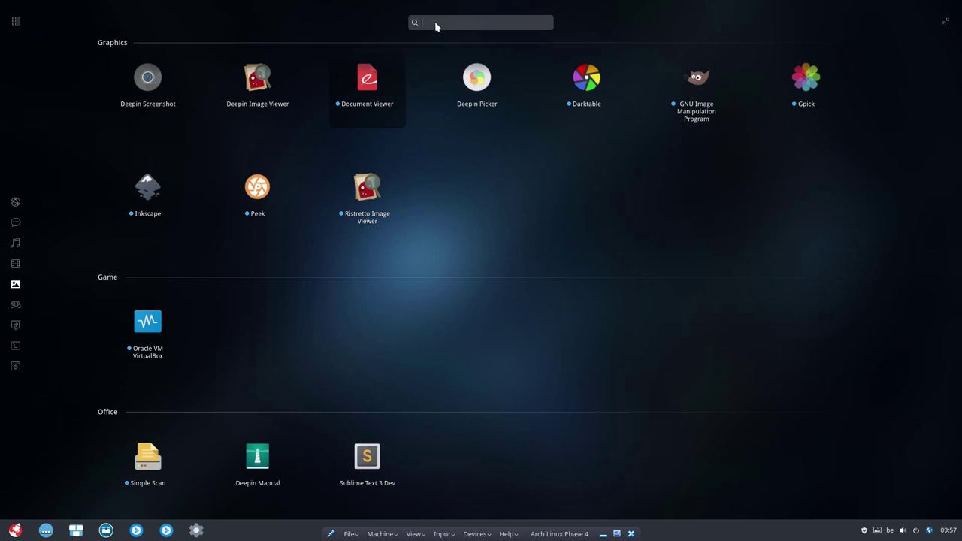
type("fire")
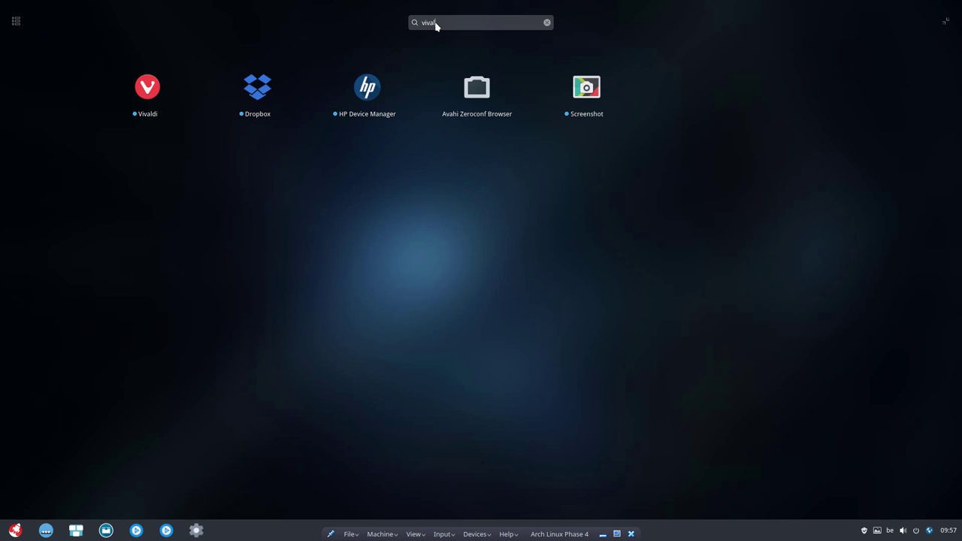
key("Return")
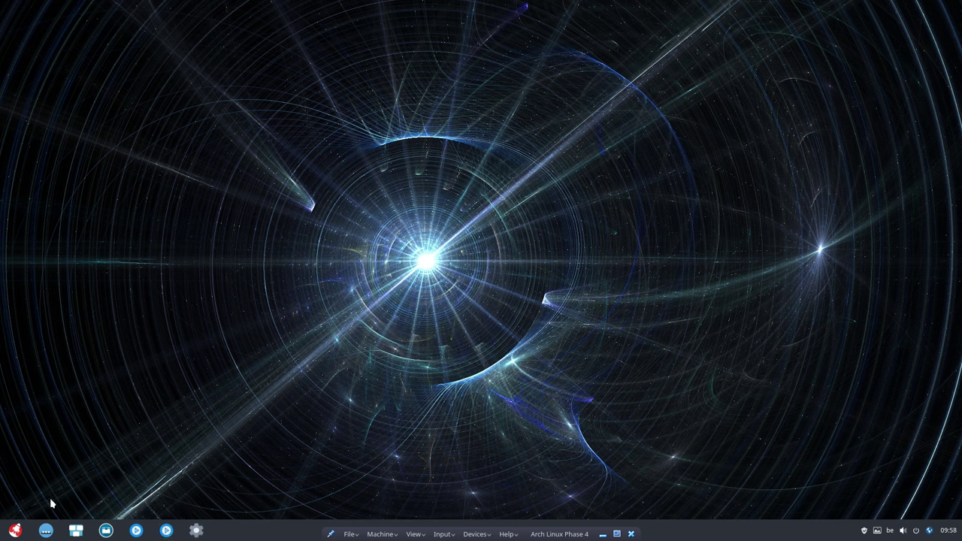
left_click(14, 531)
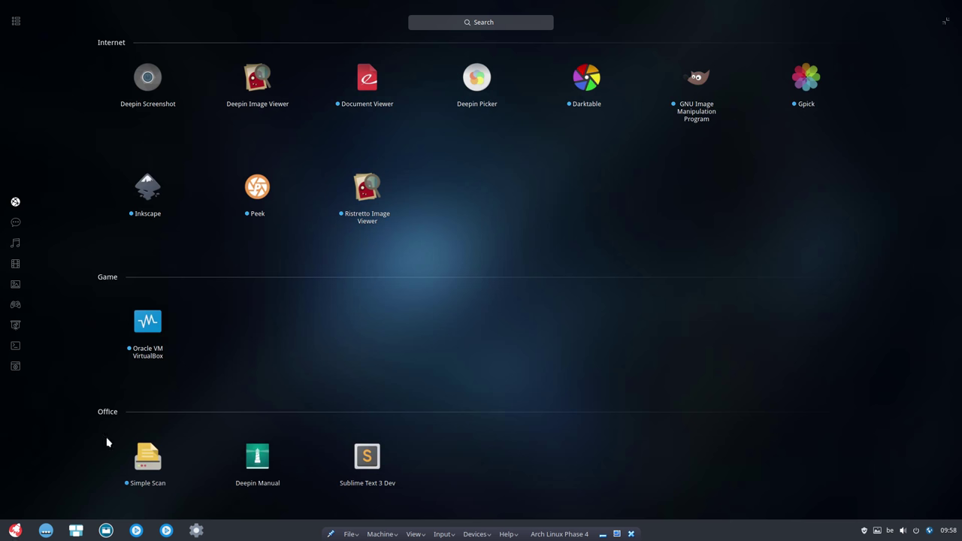
left_click(489, 23)
type("tile")
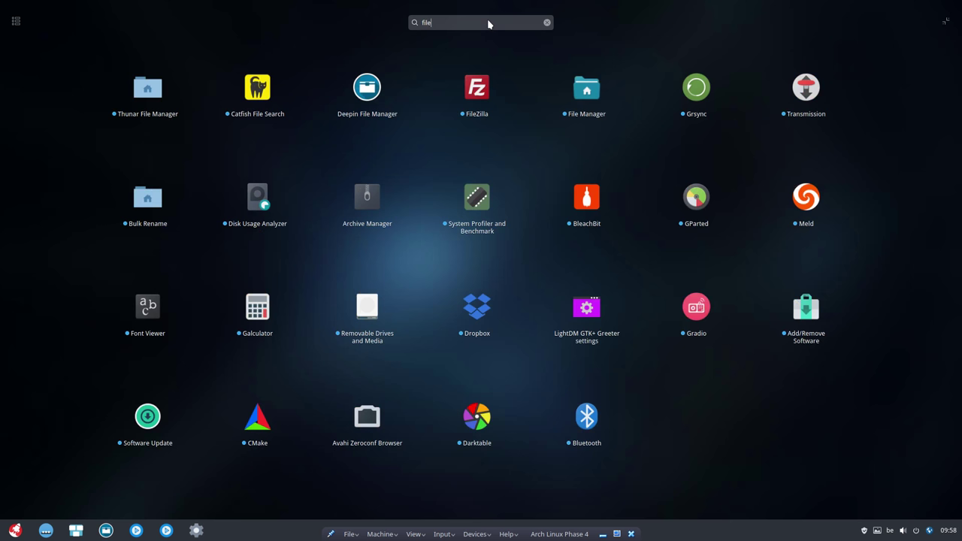
left_click(147, 88)
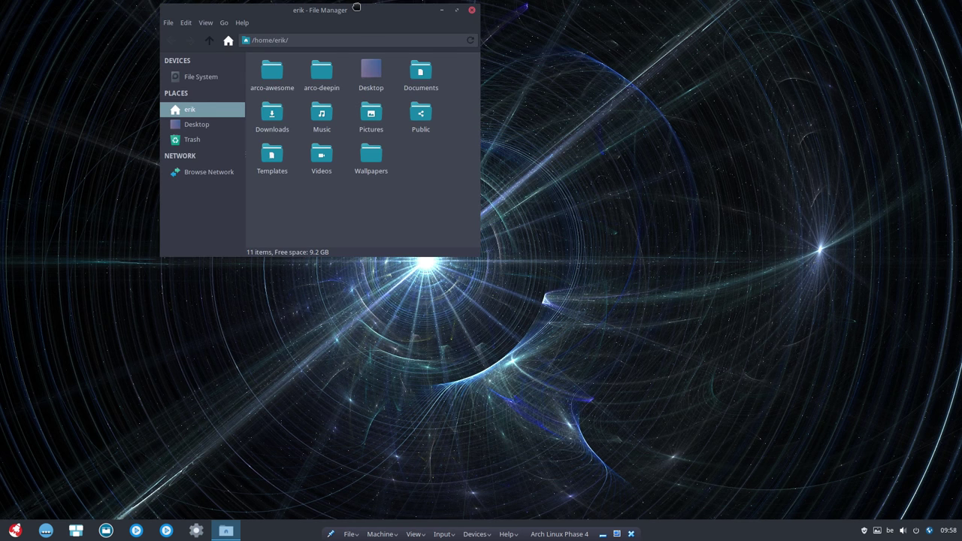
left_click_drag(360, 9, 601, 119)
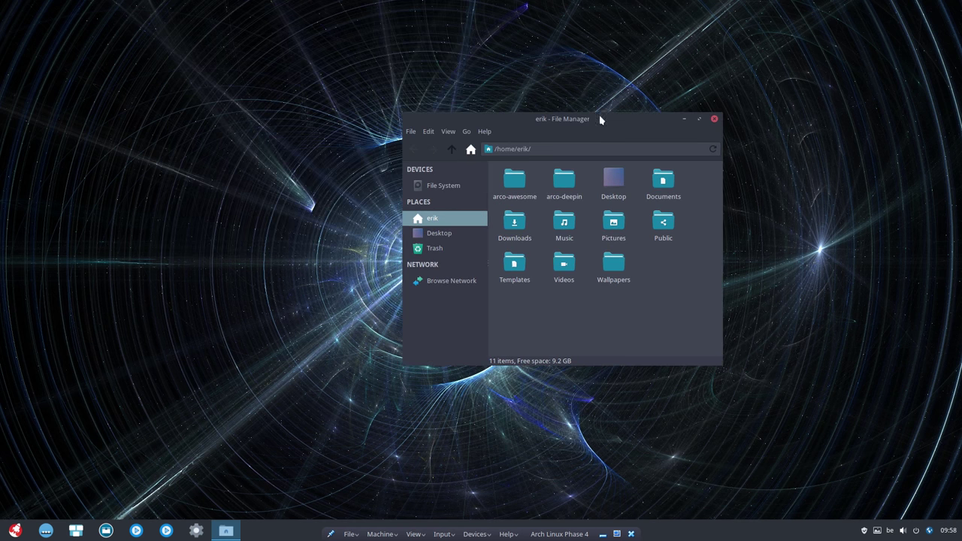
left_click(715, 119)
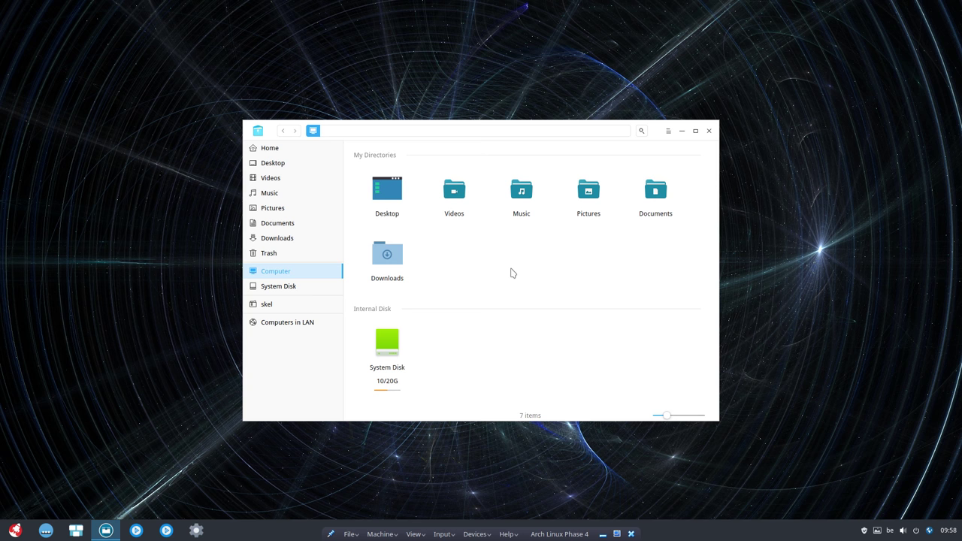
left_click(710, 133)
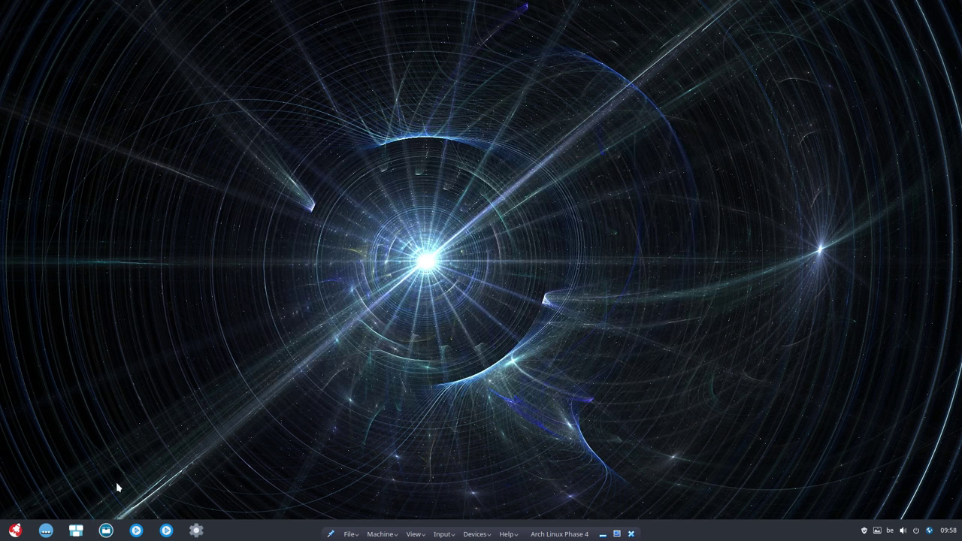
left_click(9, 532)
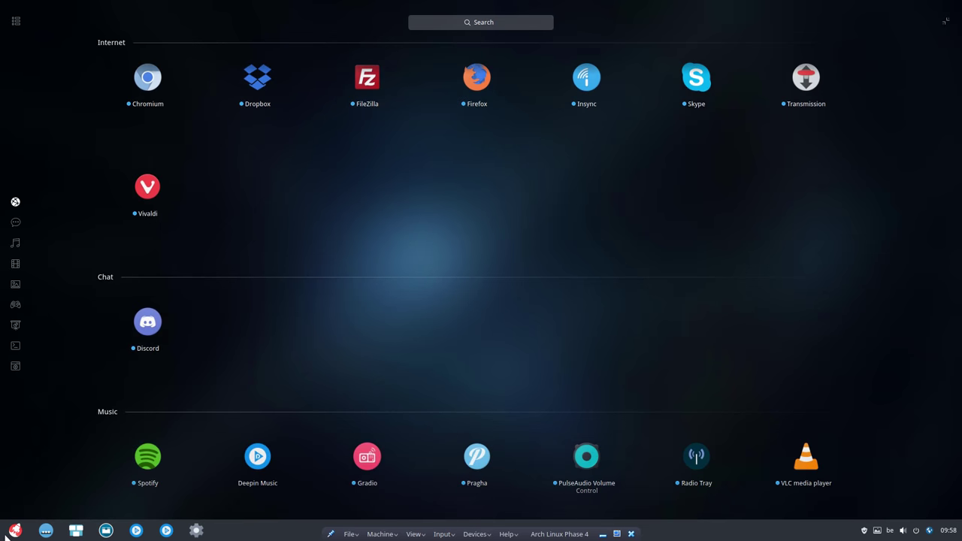
type("file")
key("Return")
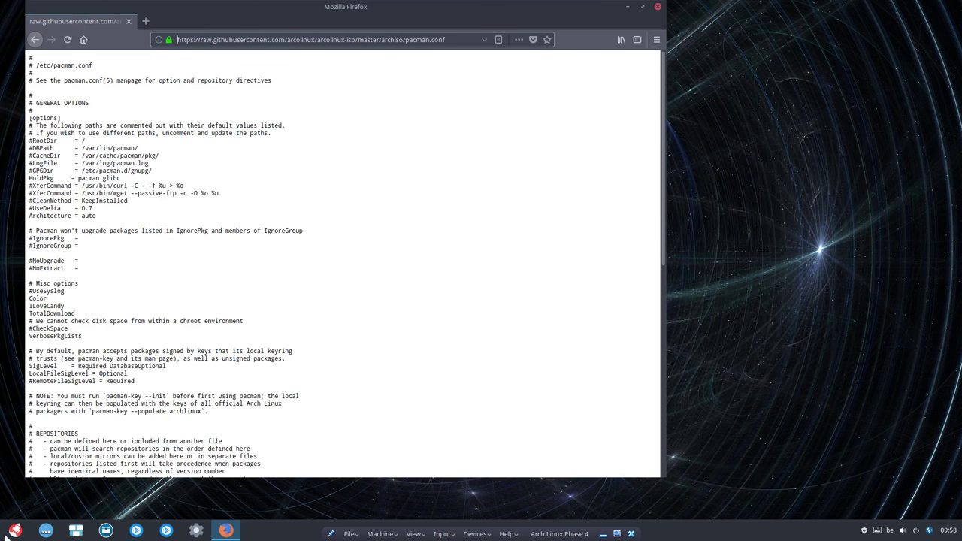
left_click_drag(481, 9, 648, 101)
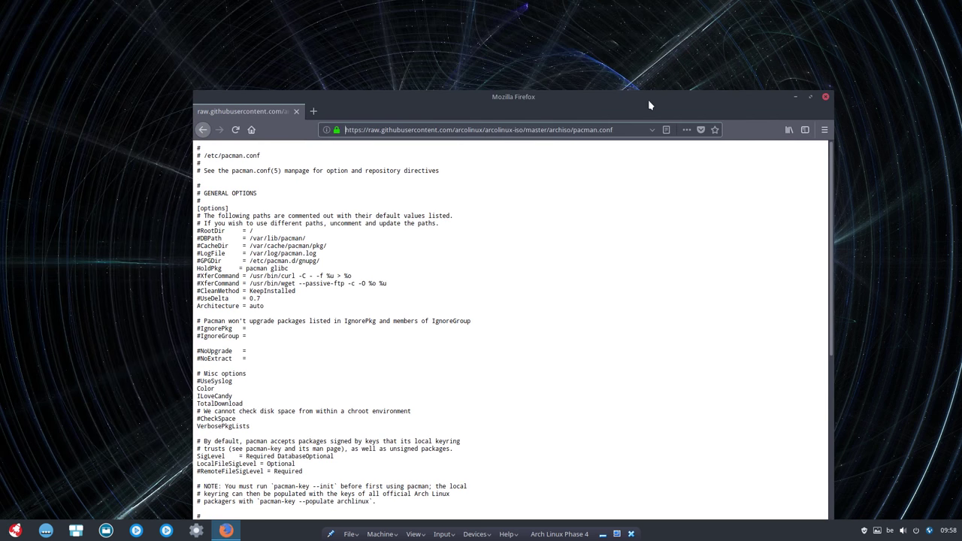
left_click(825, 97)
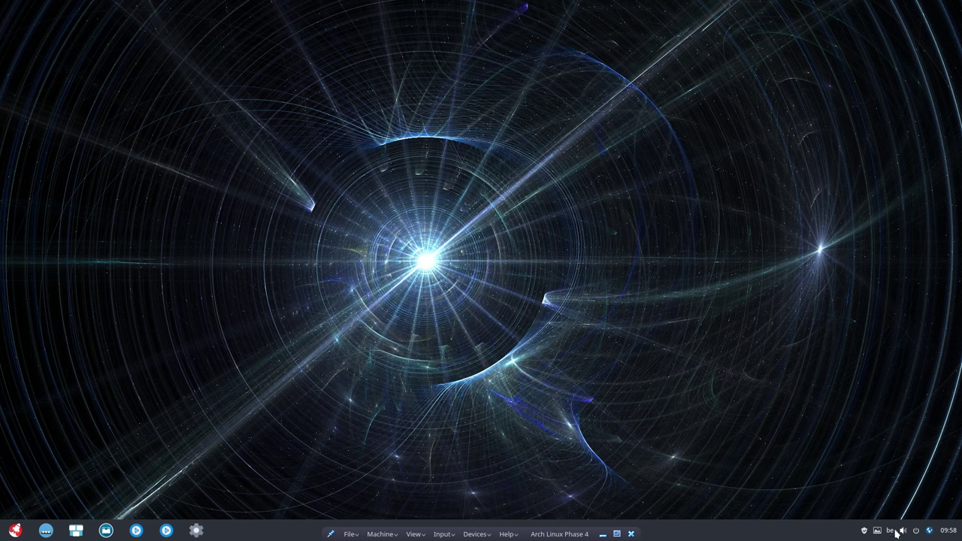
left_click(196, 531)
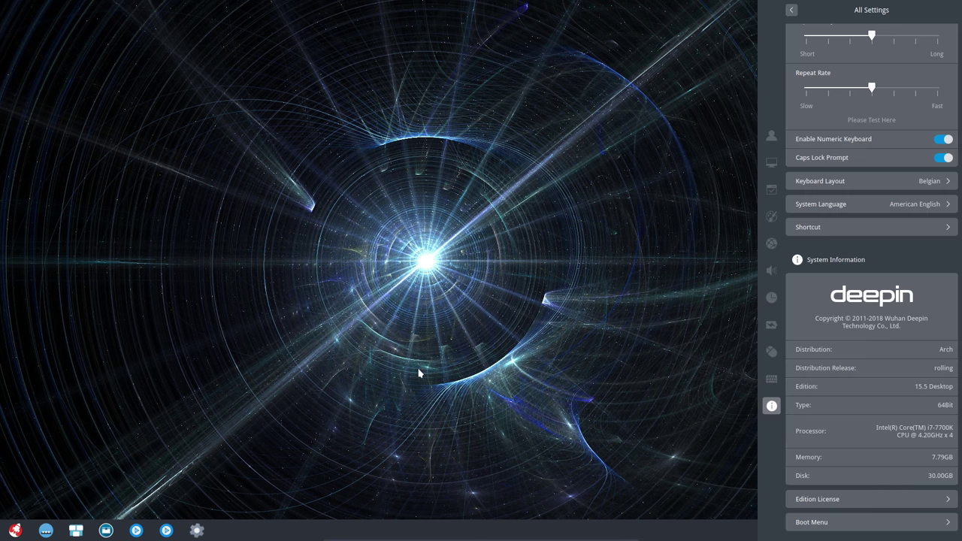
left_click(771, 136)
scroll(770, 182, "down", 5)
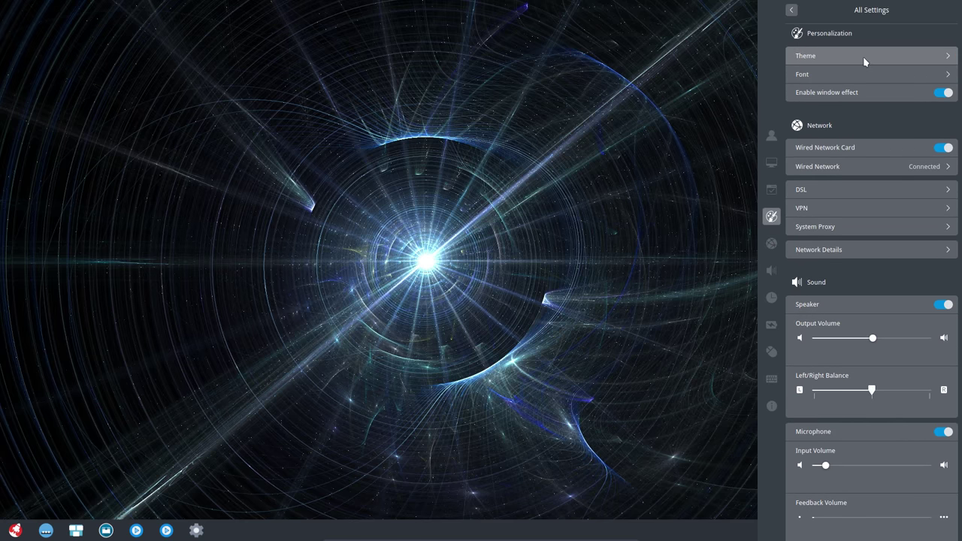
left_click(623, 191)
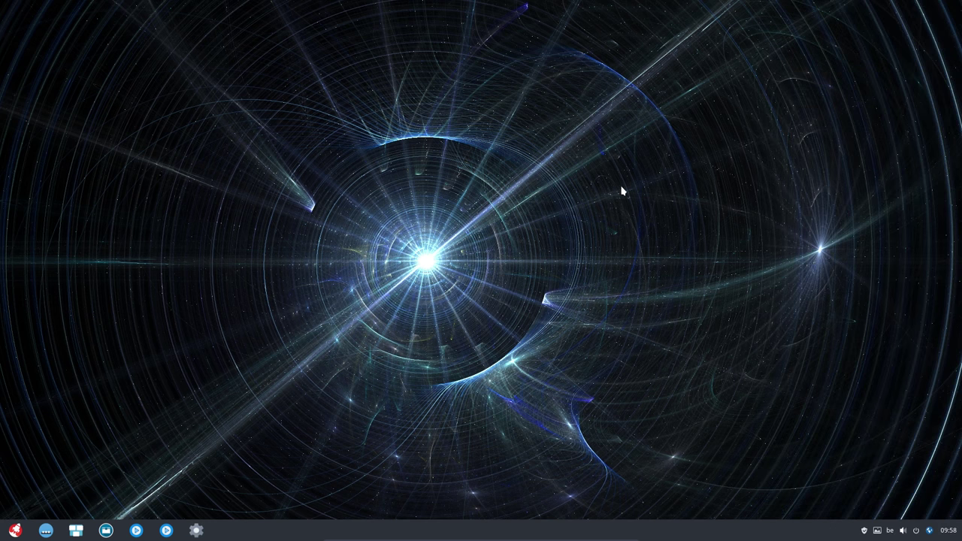
Step: In Deepin File Manager, navigate from Home into arco-deepin and then its ArchWay folder
left_click(105, 531)
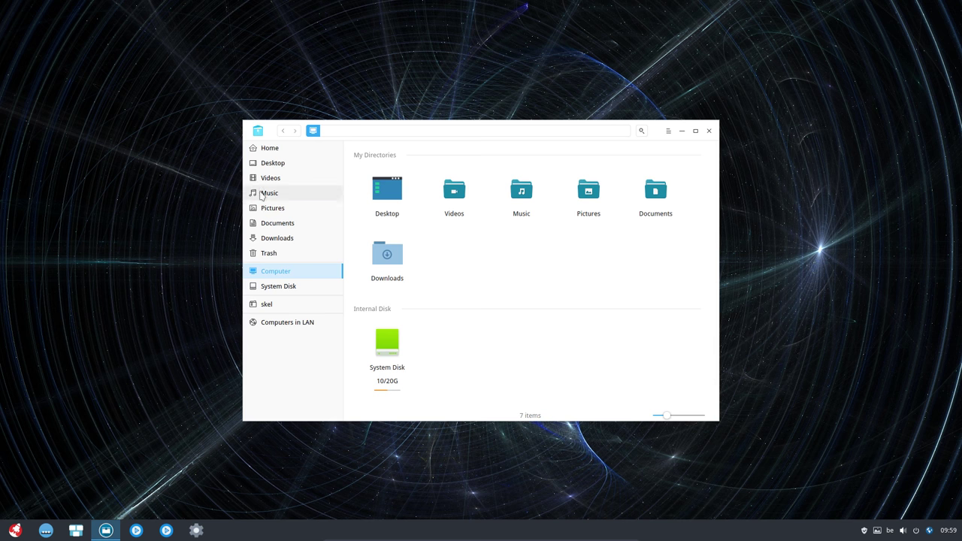
left_click(269, 149)
double_click(469, 164)
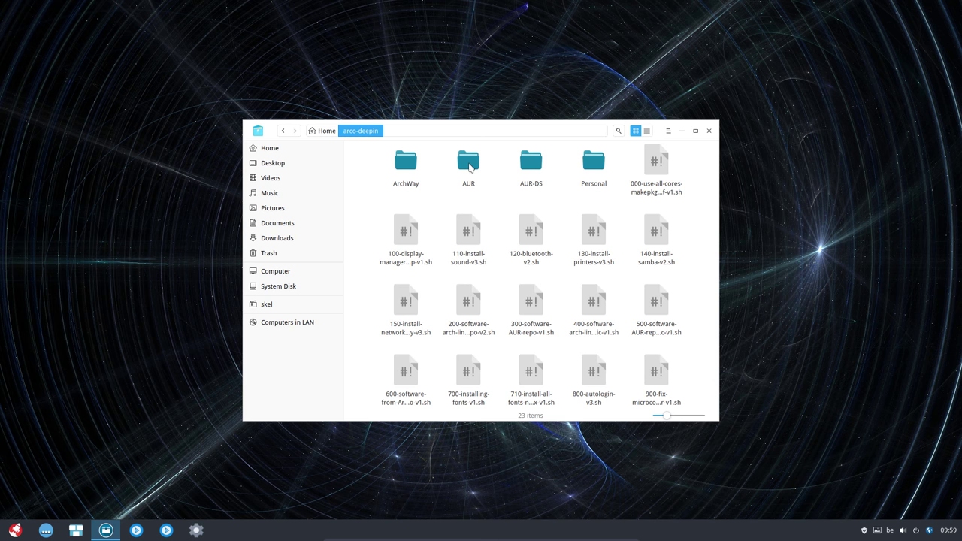
double_click(411, 167)
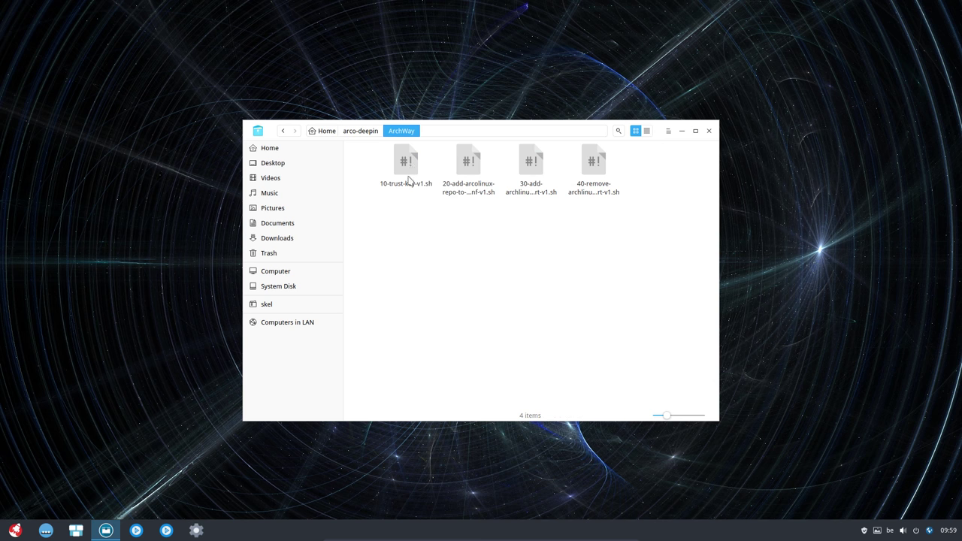
Step: Select the ArchWay scripts, including 30-add-archlinuxfr-repo-for-yaourt-v1.sh, and switch to detailed list view
left_click_drag(387, 203, 668, 170)
left_click(624, 256)
left_click_drag(524, 205, 610, 182)
left_click(605, 237)
left_click(534, 175)
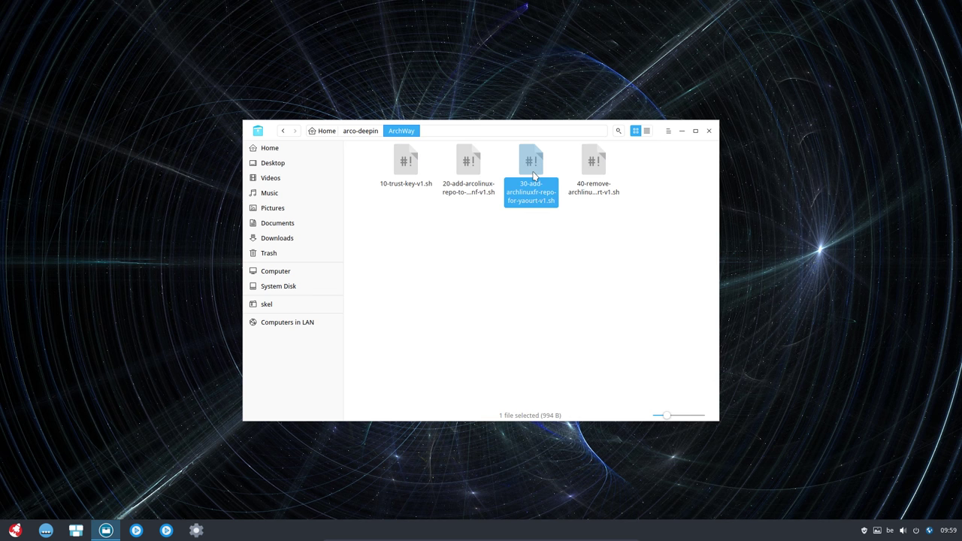
left_click(646, 131)
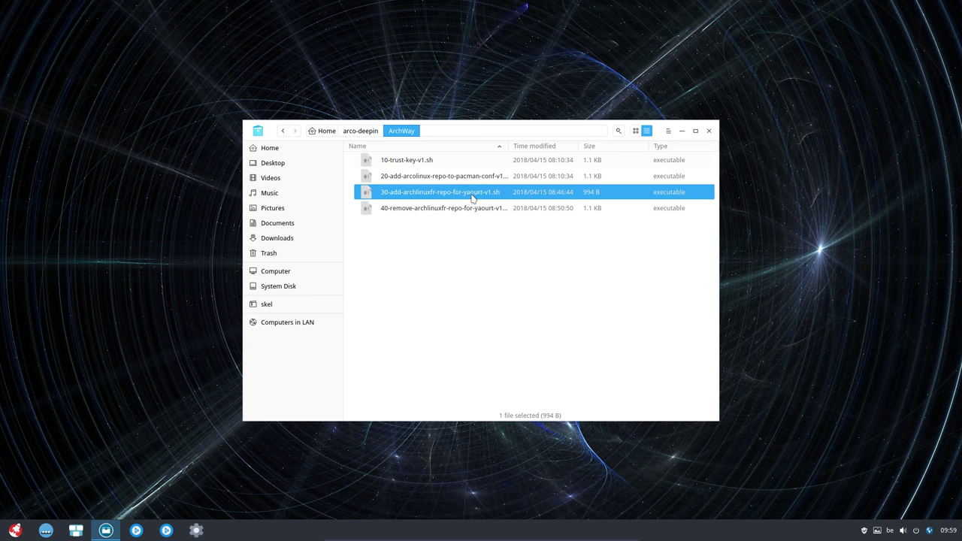
left_click(430, 209)
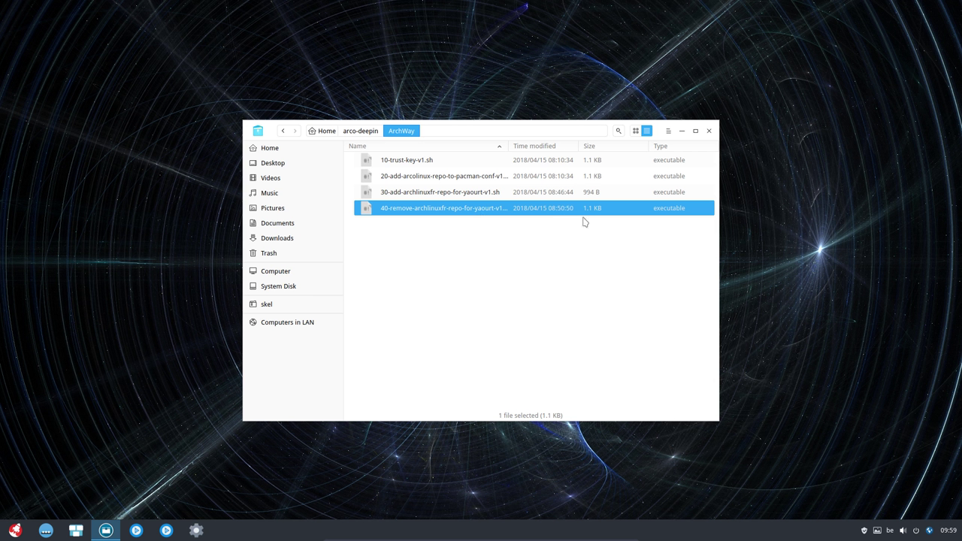
left_click(472, 193)
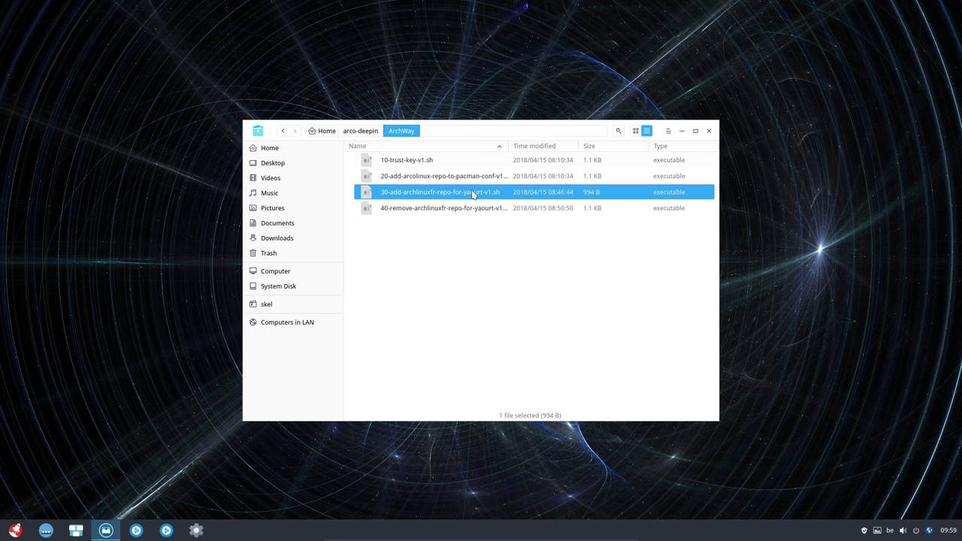
left_click(469, 212)
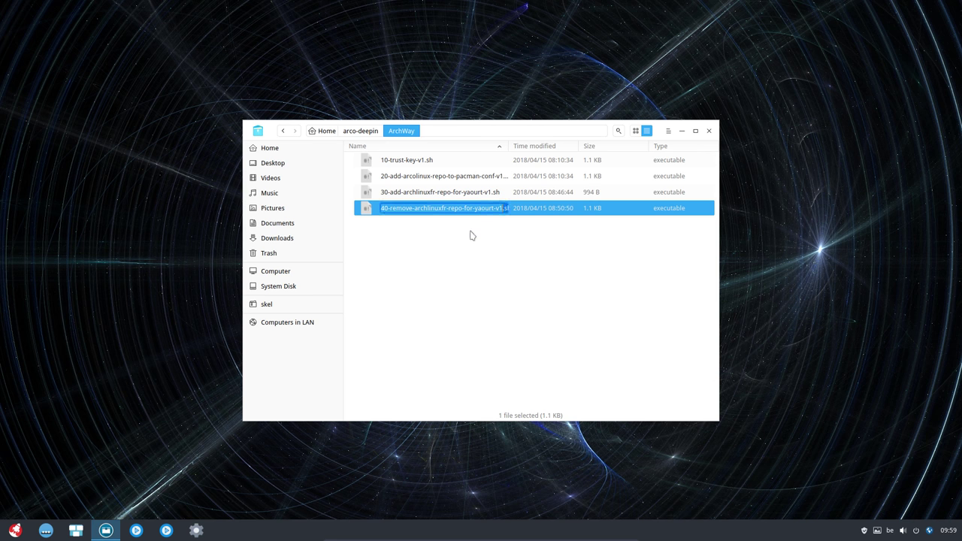
left_click(472, 234)
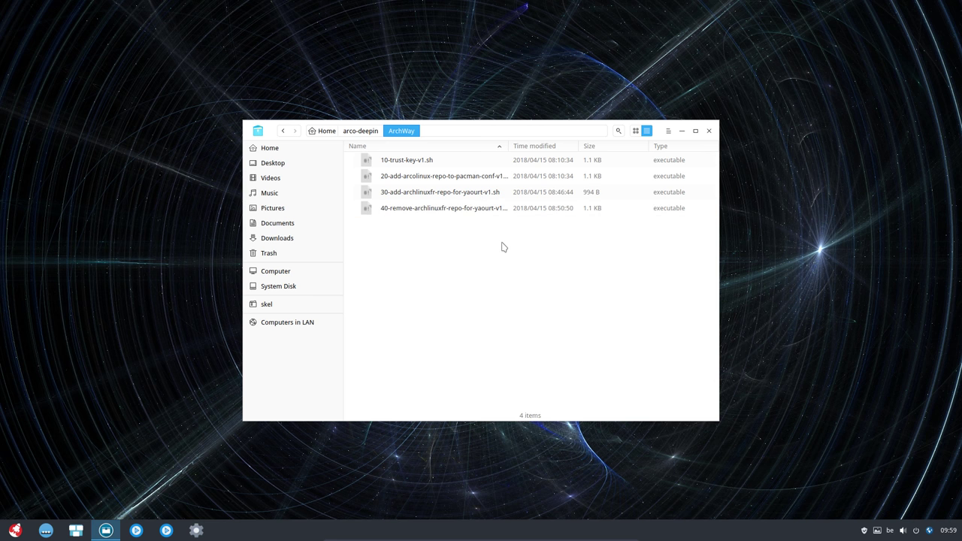
Step: Go back up to the arco-deepin folder showing its 23 items
left_click(361, 131)
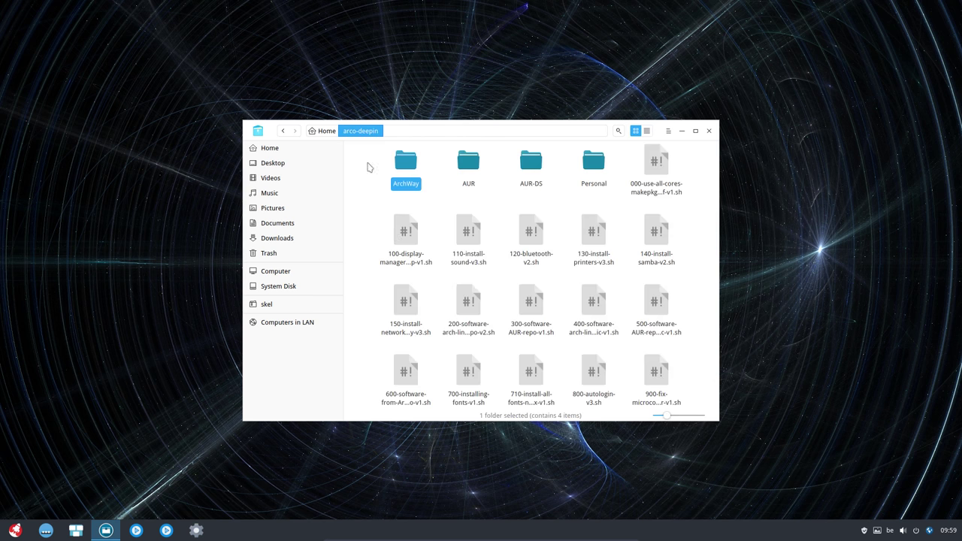
left_click(368, 289)
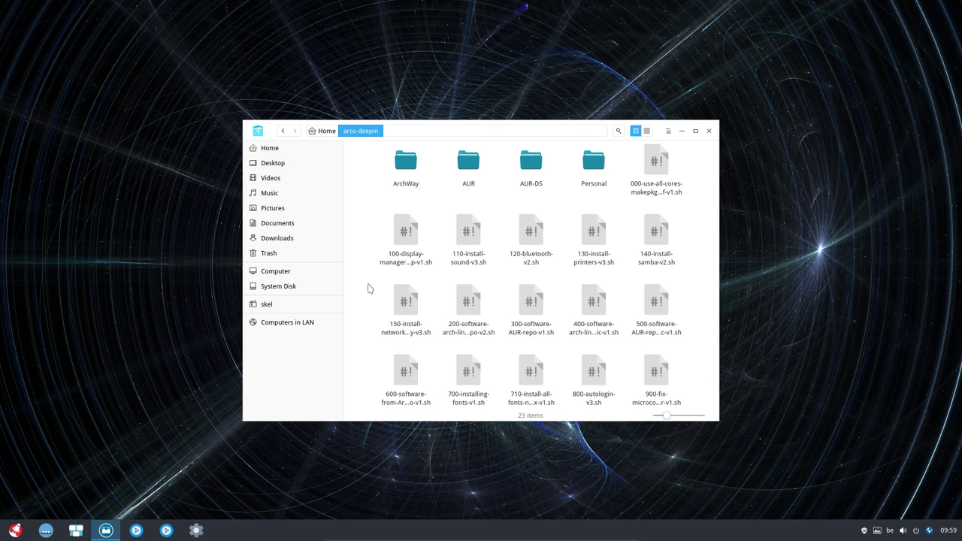
left_click(408, 171)
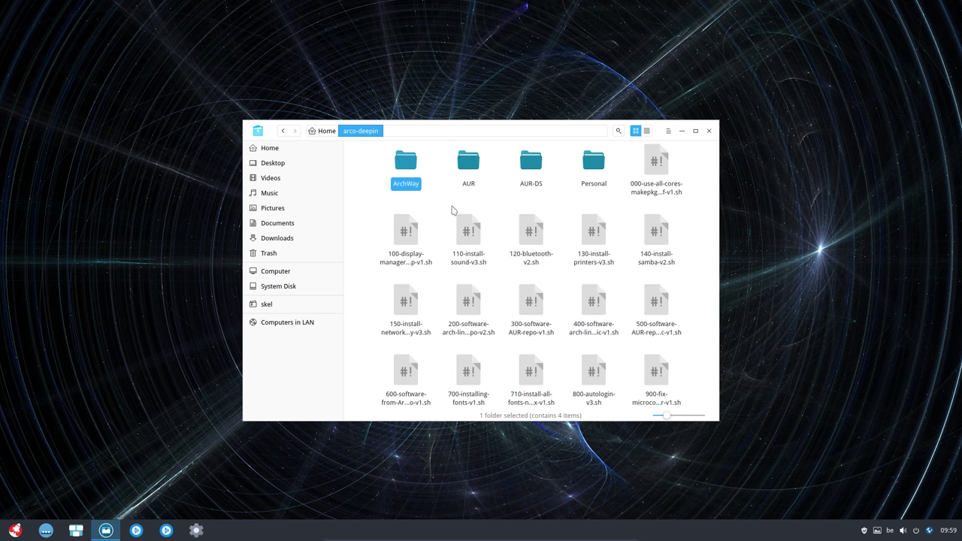
left_click(487, 206)
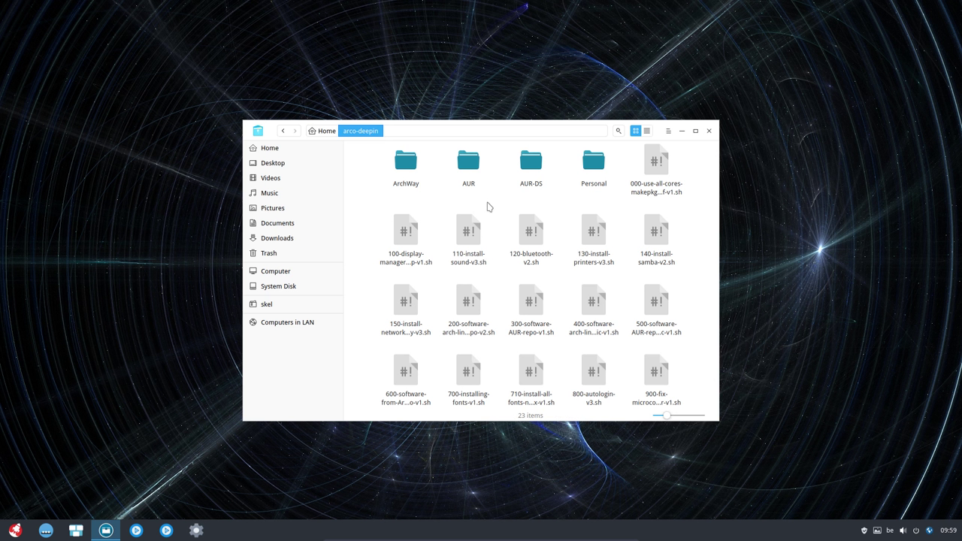